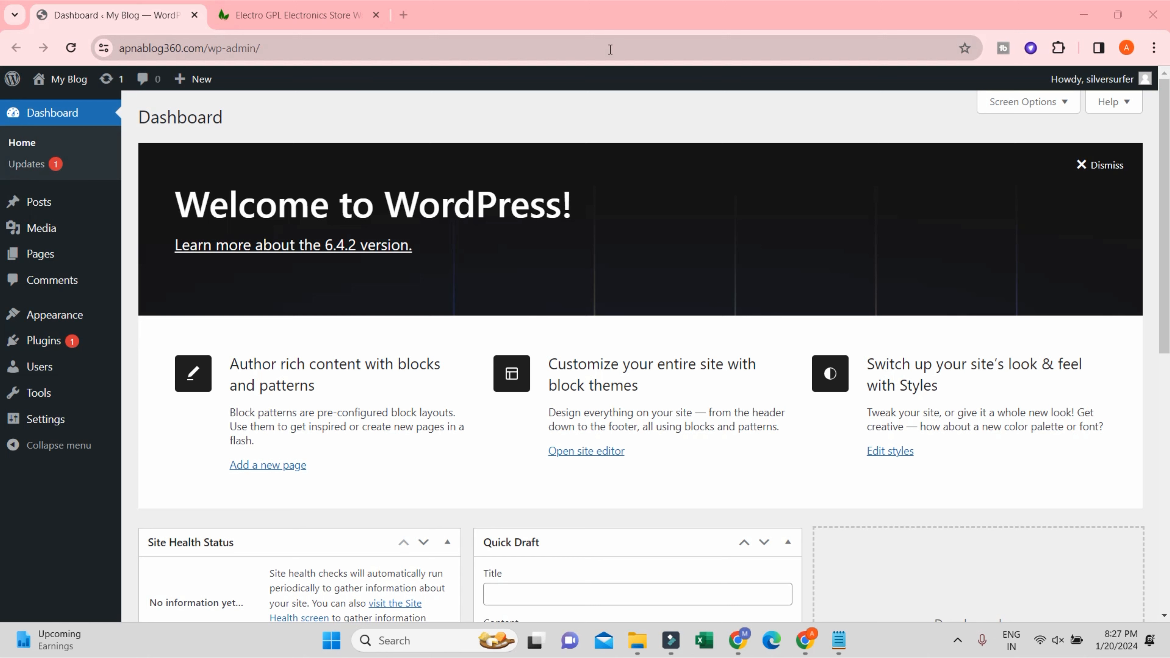
# - Search the web for themeforest in a new browser tab and open the ThemeForest website
pyautogui.click(408, 8)
pyautogui.write('theme')
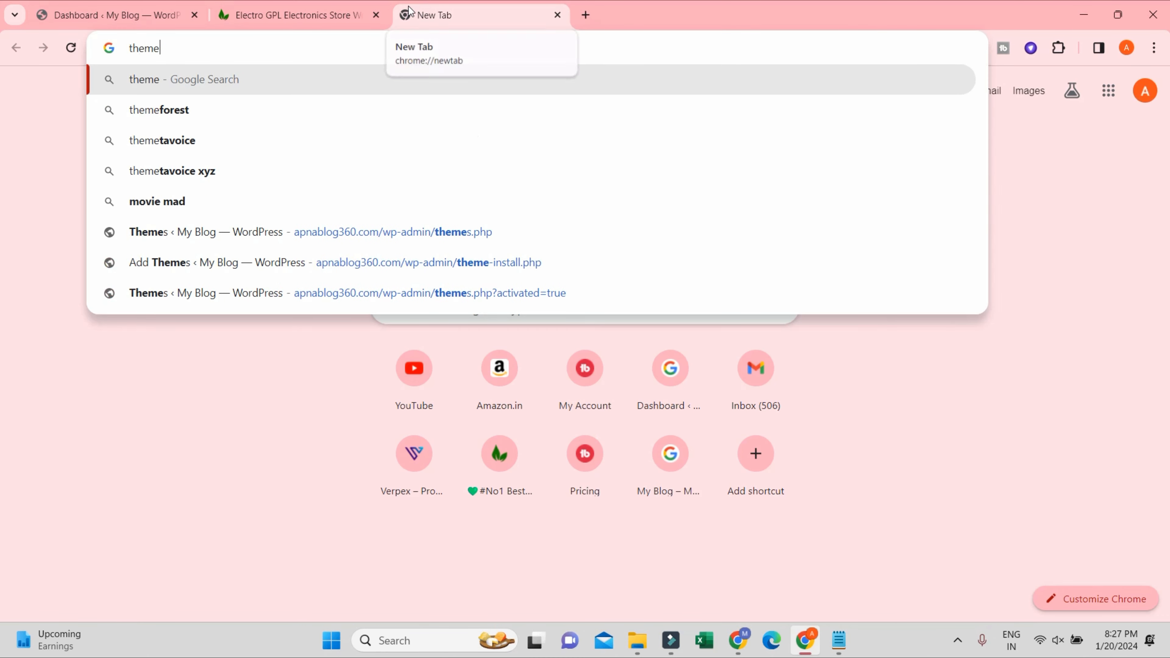
pyautogui.write('forest')
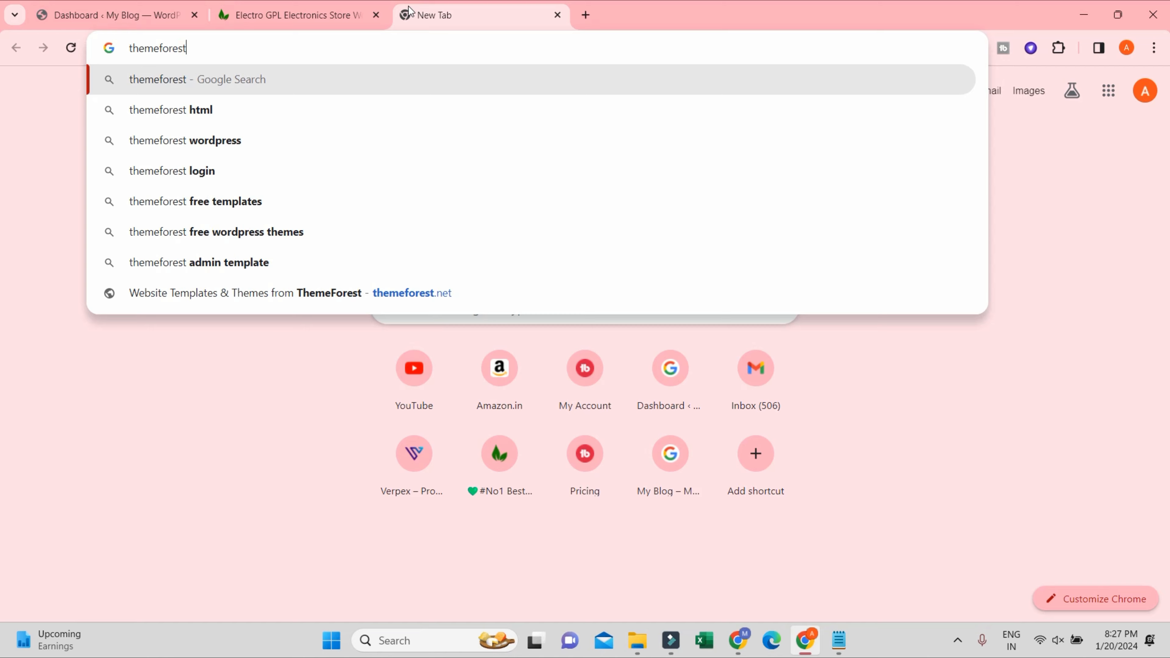
pyautogui.press('Return')
pyautogui.click(274, 247)
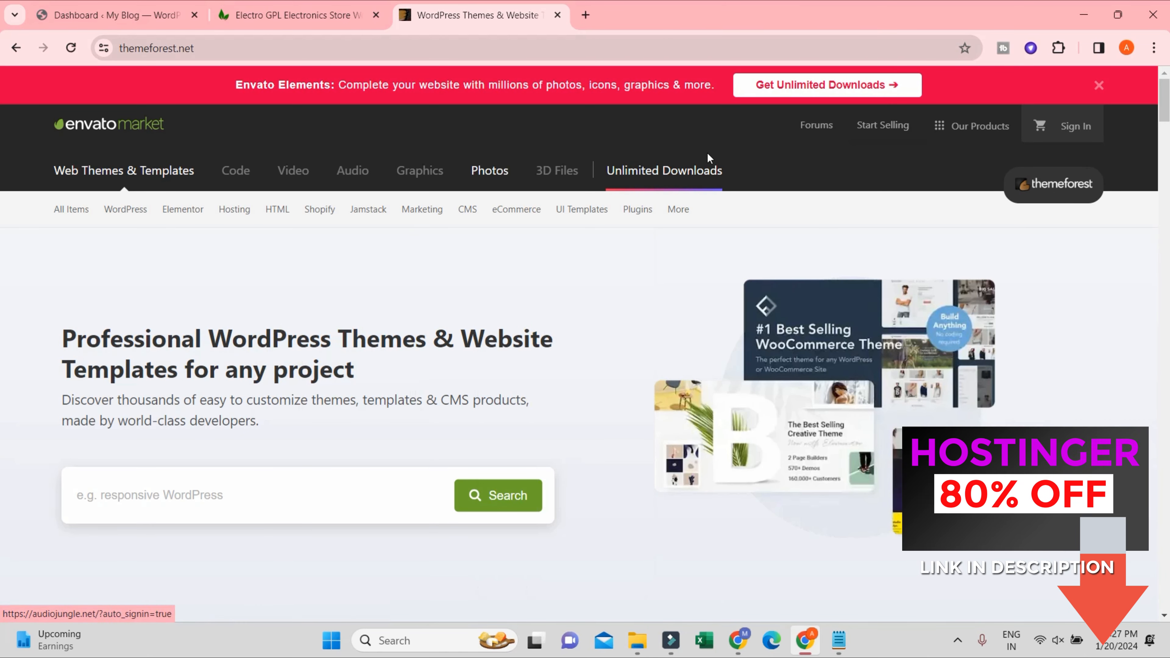
# - Search ThemeForest for "electro theme" and check the price of the Electro Electronics Store WooCommerce Theme
pyautogui.click(237, 486)
pyautogui.write('e')
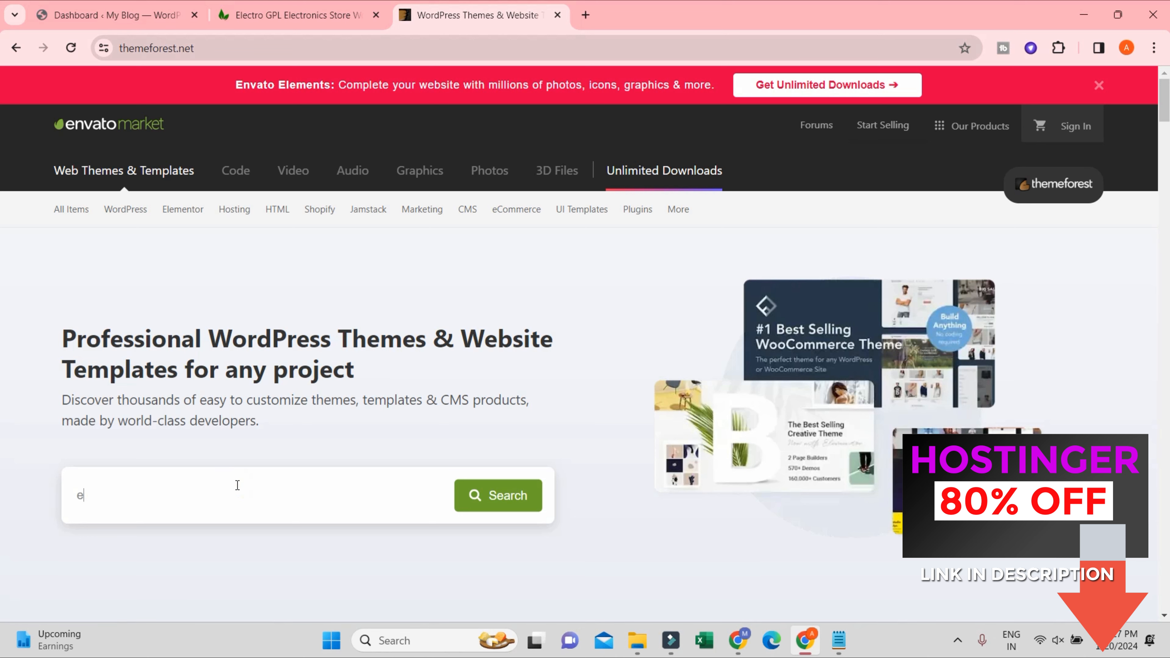
pyautogui.write('lectro')
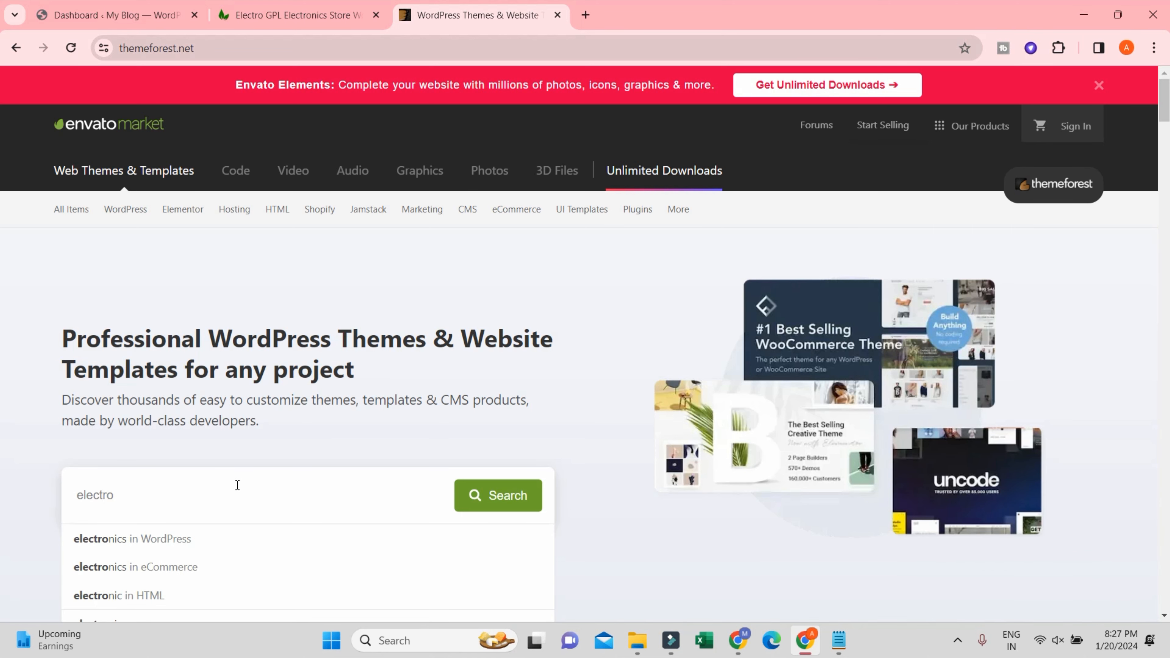
pyautogui.scroll(-1, 261, 452)
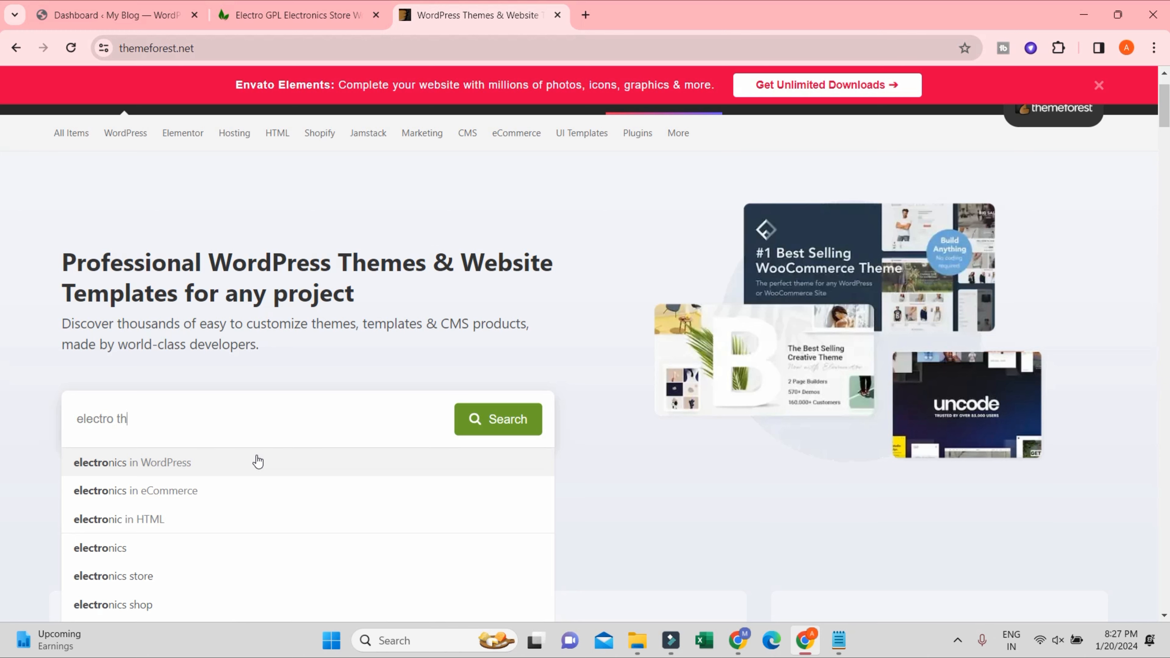
pyautogui.press('Return')
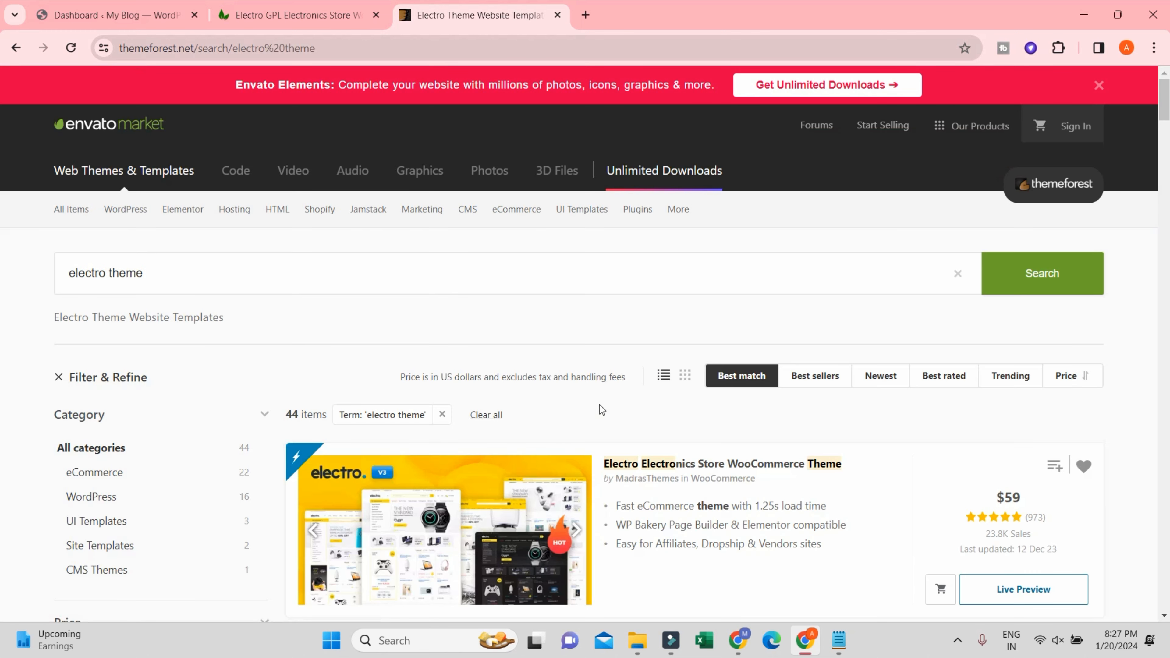
pyautogui.scroll(-4, 635, 378)
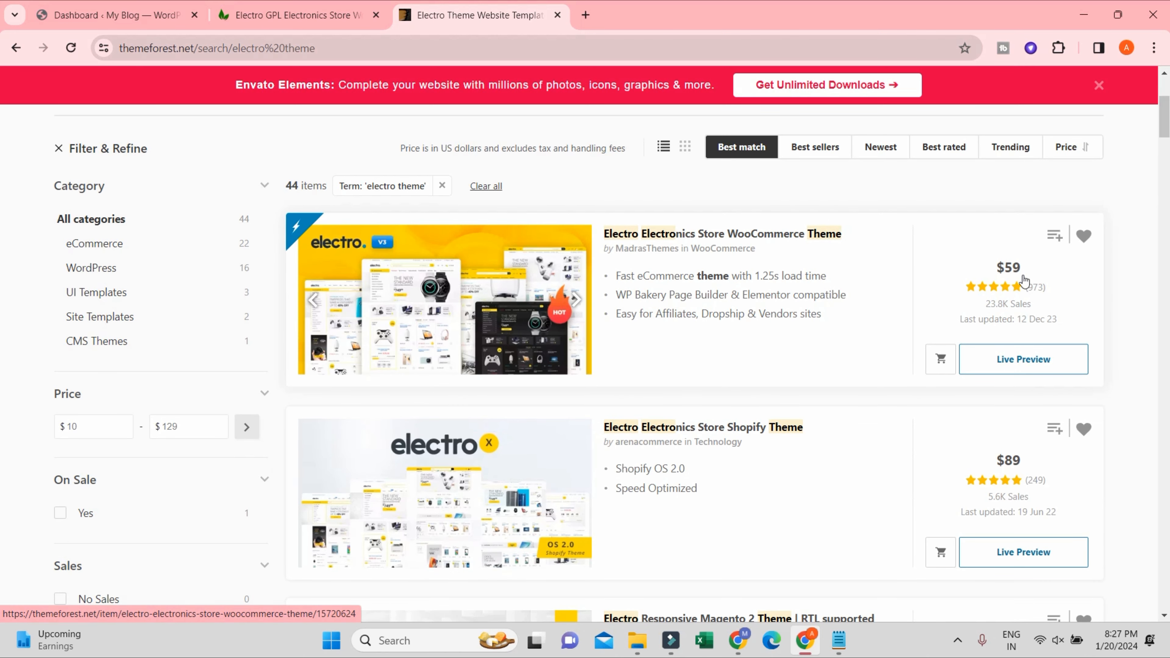
# - Look up "dollar to inr" in a new browser tab and convert 59 US dollars to Indian rupees
pyautogui.click(585, 15)
pyautogui.write('f')
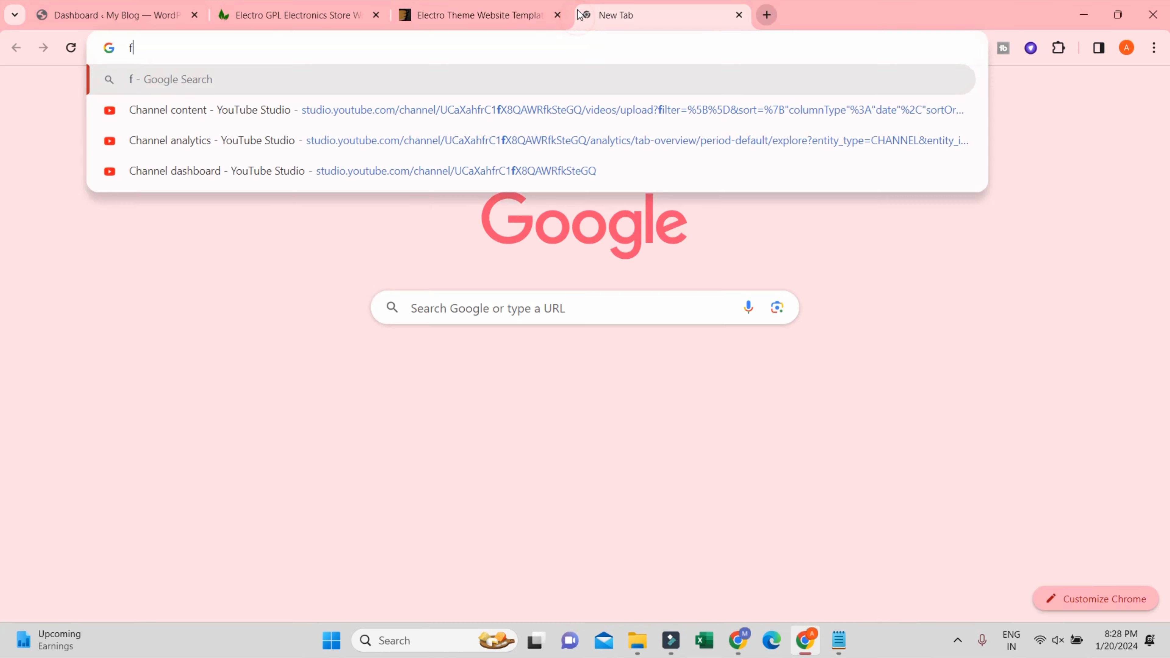
pyautogui.press('BackSpace')
pyautogui.write('do')
pyautogui.press('Return')
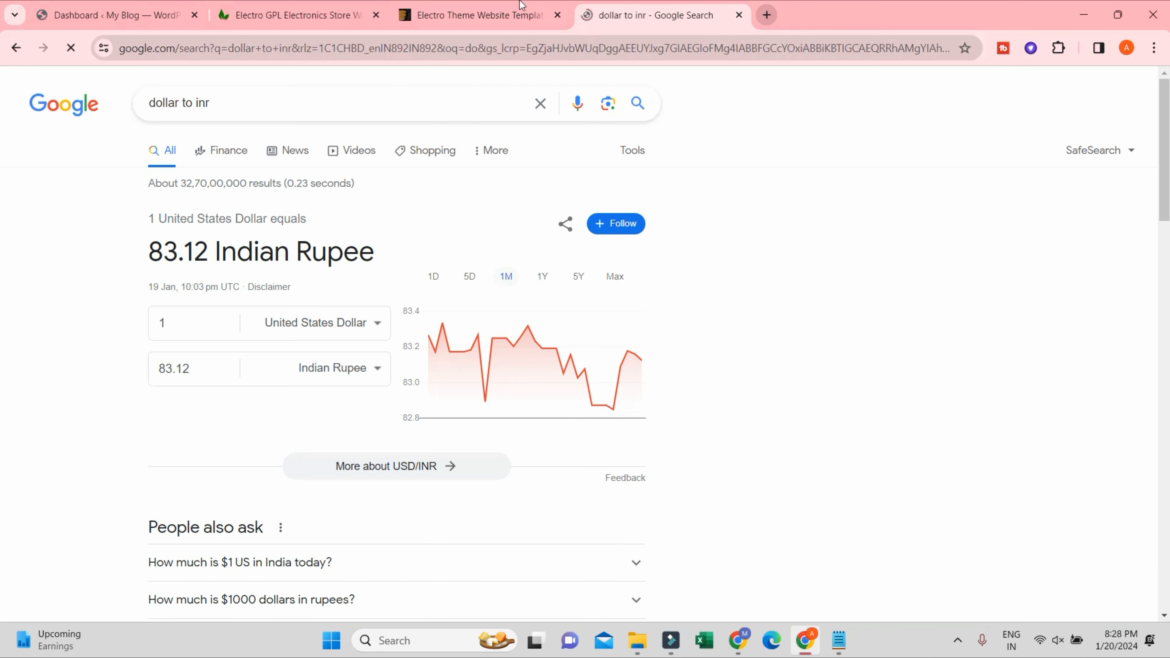
pyautogui.click(163, 322)
pyautogui.write('59')
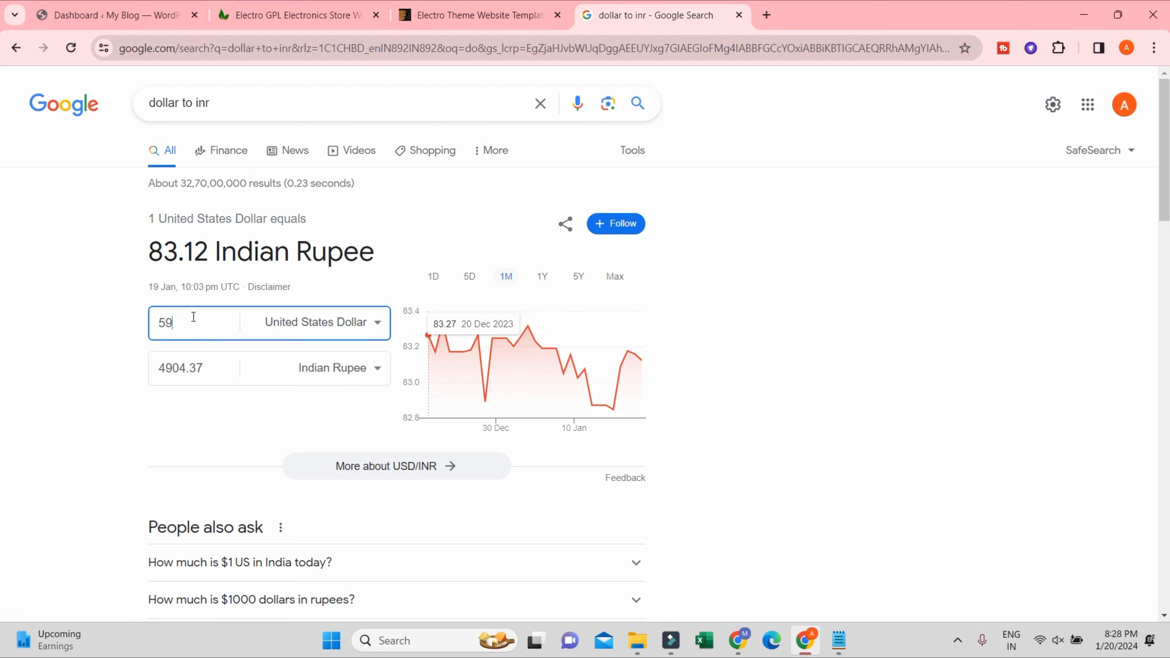
# - Open the Electro Electronics Store WooCommerce Theme item on ThemeForest and review its licence and support details
pyautogui.click(511, 7)
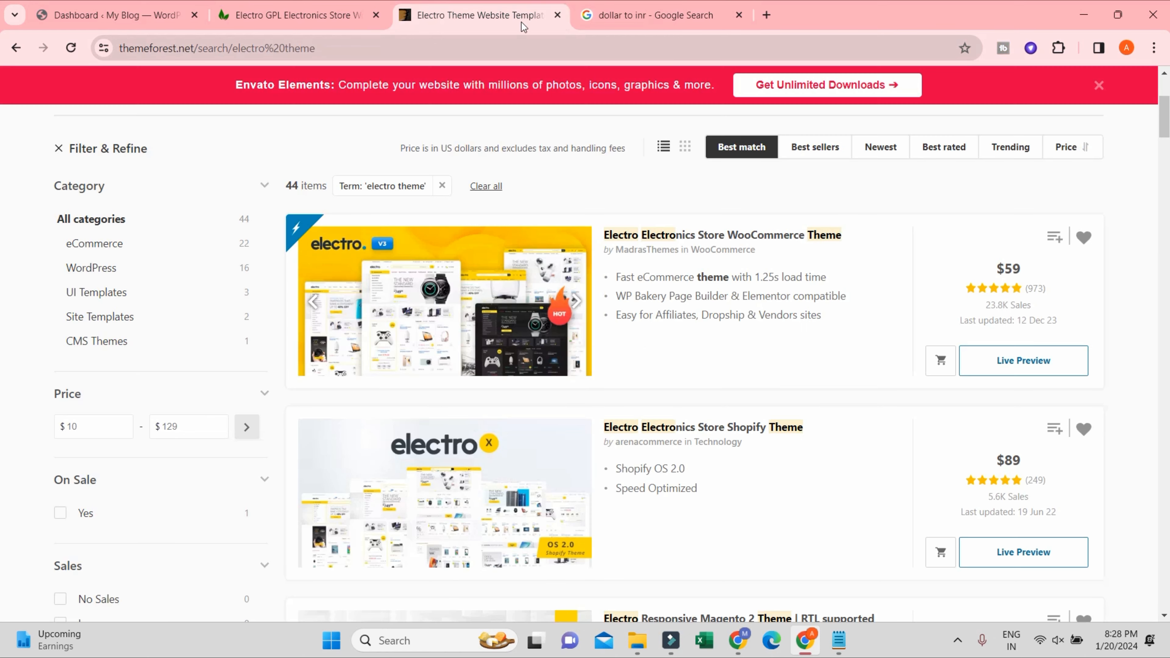
pyautogui.click(728, 237)
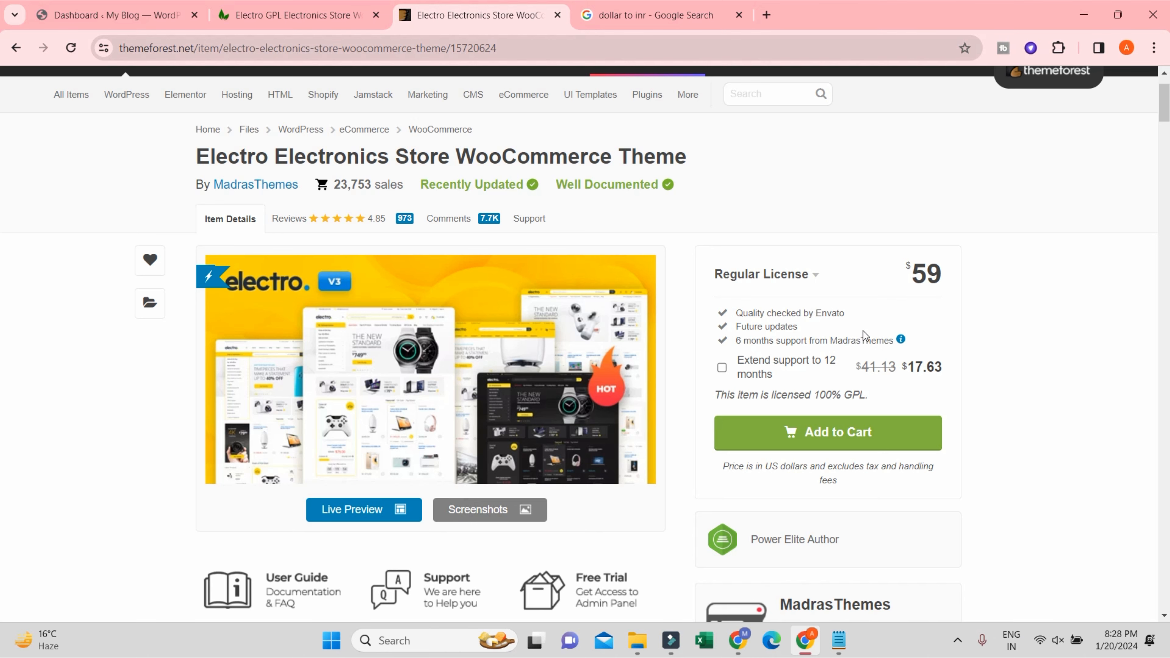
pyautogui.scroll(-5, 863, 328)
pyautogui.scroll(5, 818, 193)
pyautogui.scroll(2, 818, 194)
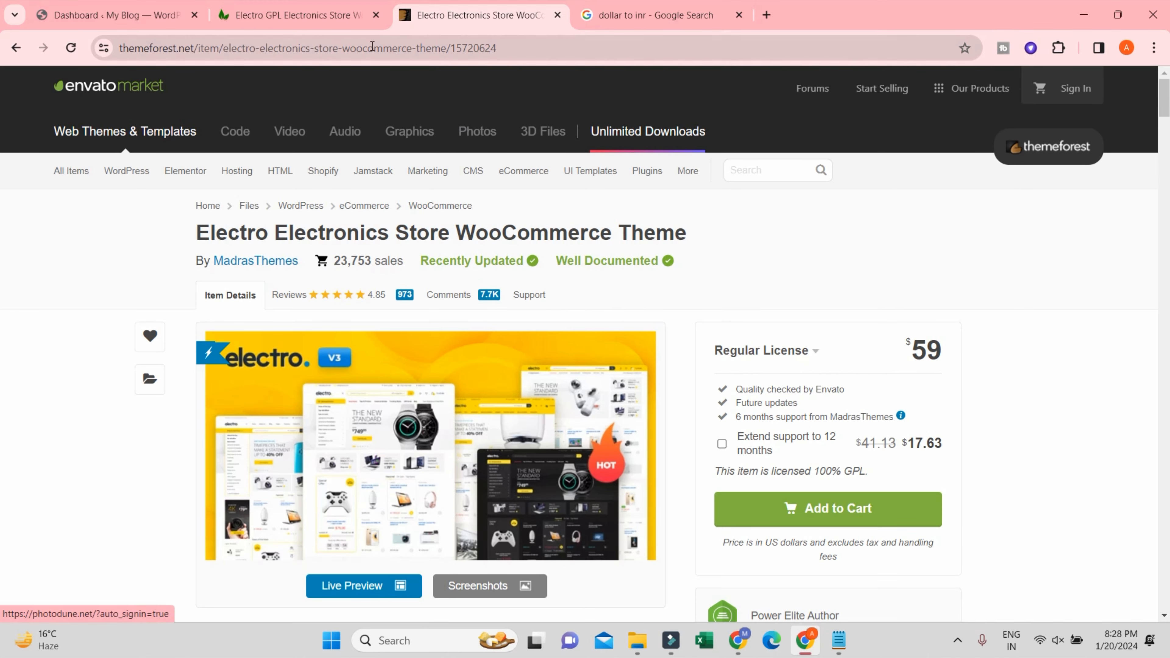
# - Search srmehranclub for "electro", open the Electro Electronics Store WooCommerce Theme 3.3.15, and compare its price with the converted ThemeForest price
pyautogui.click(269, 20)
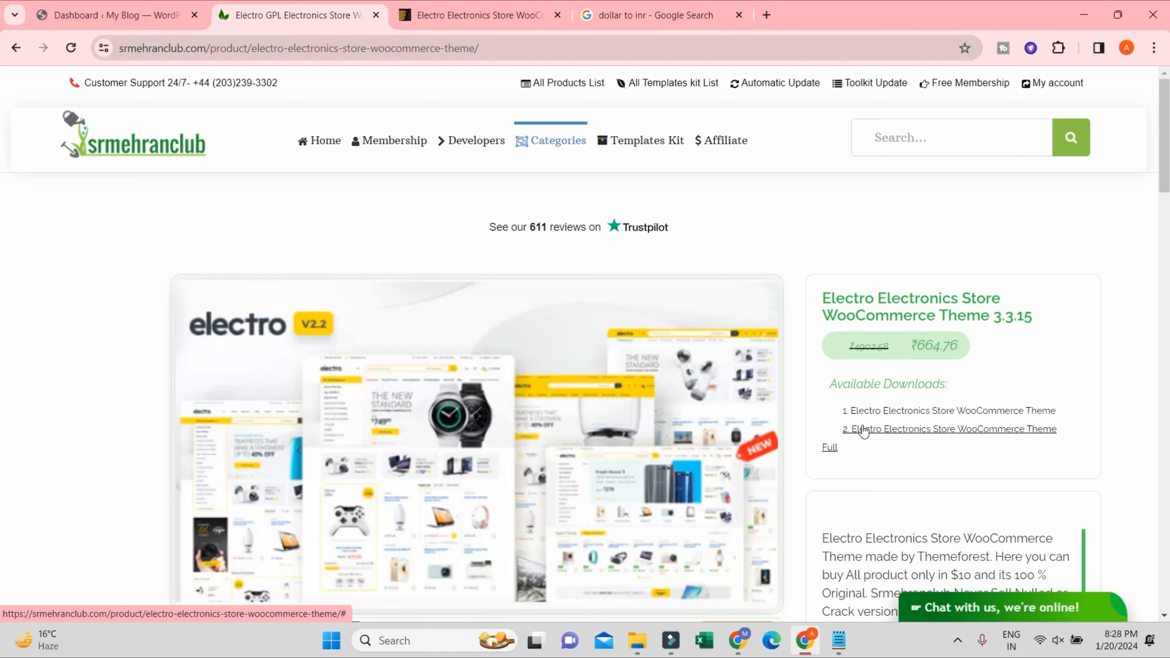
pyautogui.click(908, 149)
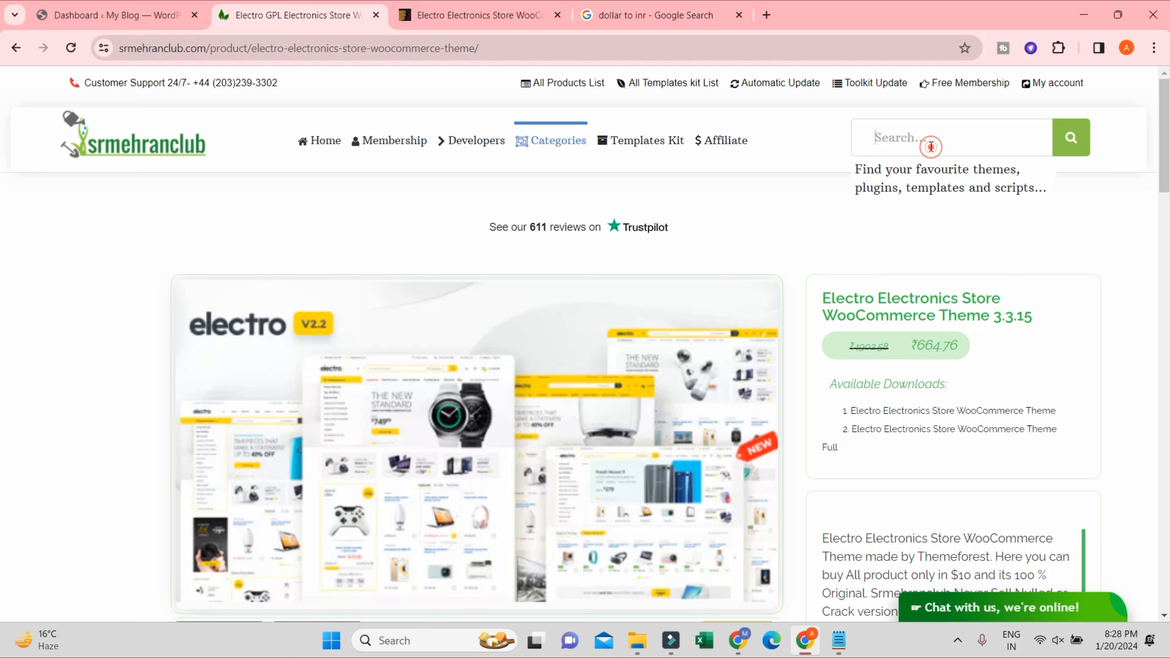
pyautogui.write('electro')
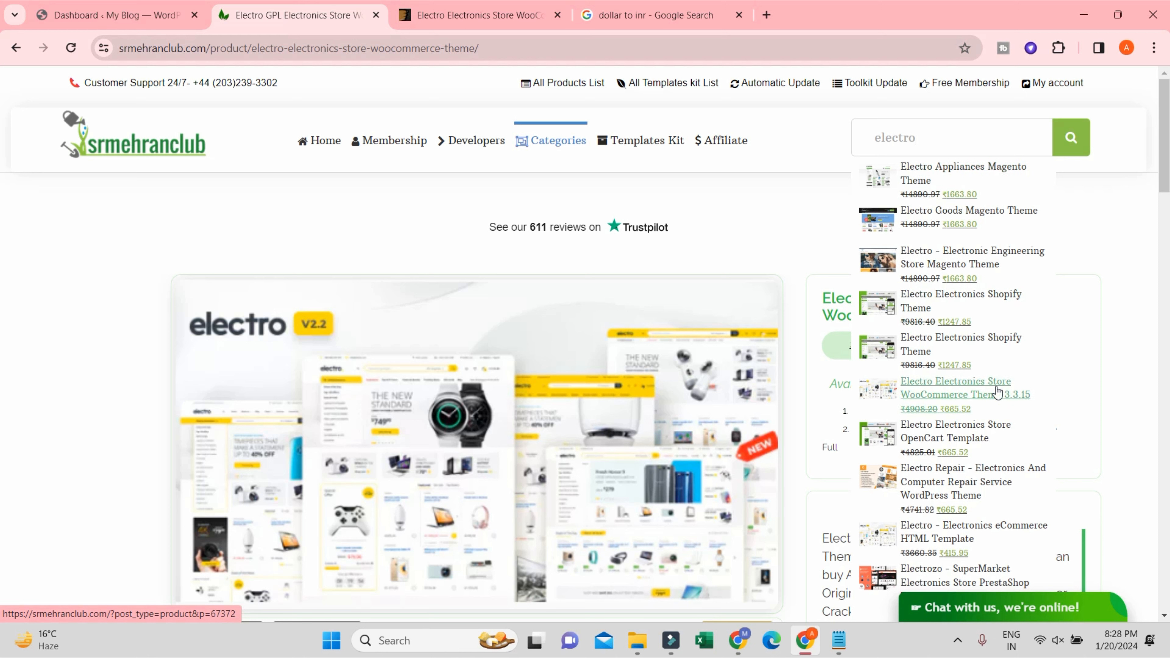
pyautogui.click(966, 399)
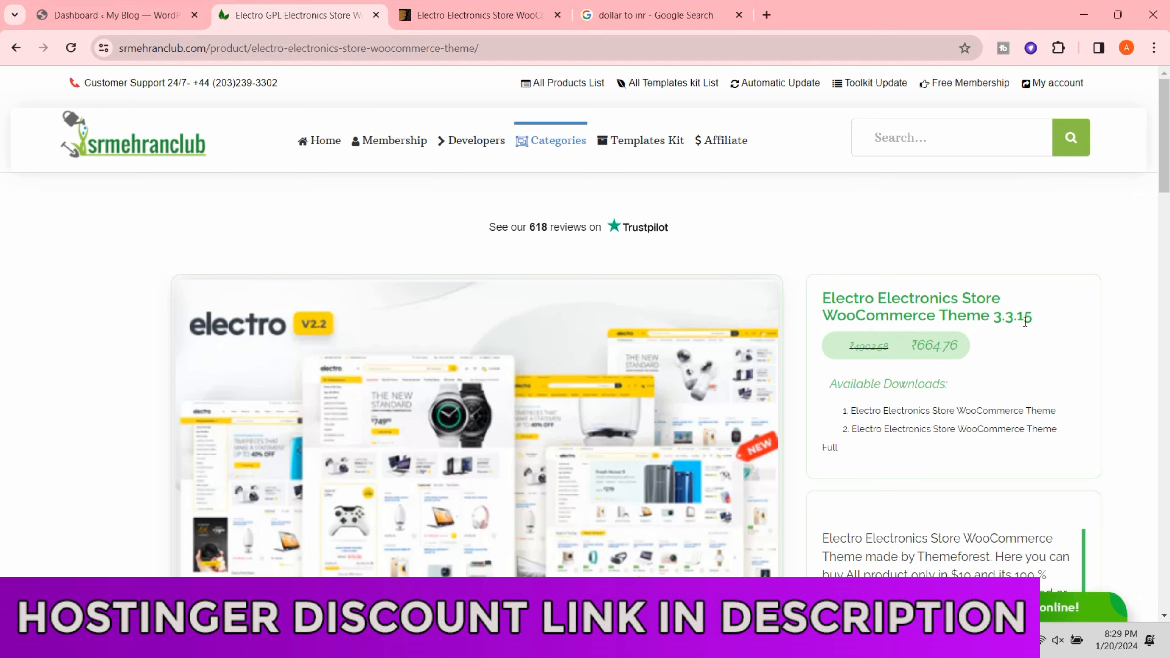
pyautogui.scroll(-5, 991, 401)
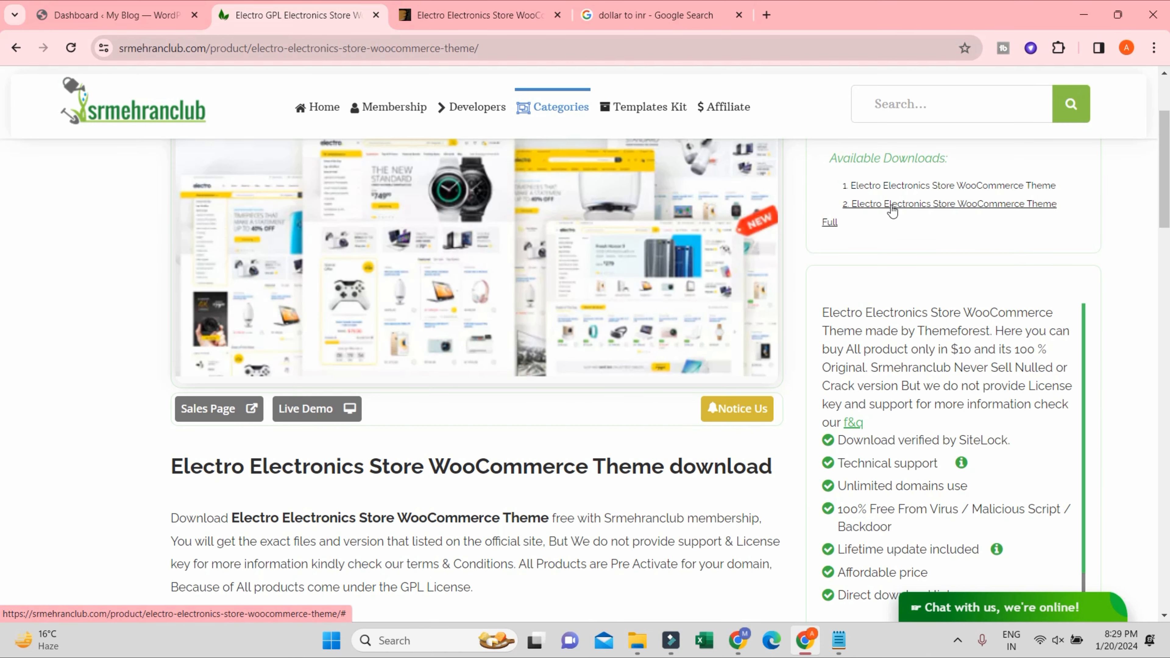
pyautogui.scroll(5, 929, 221)
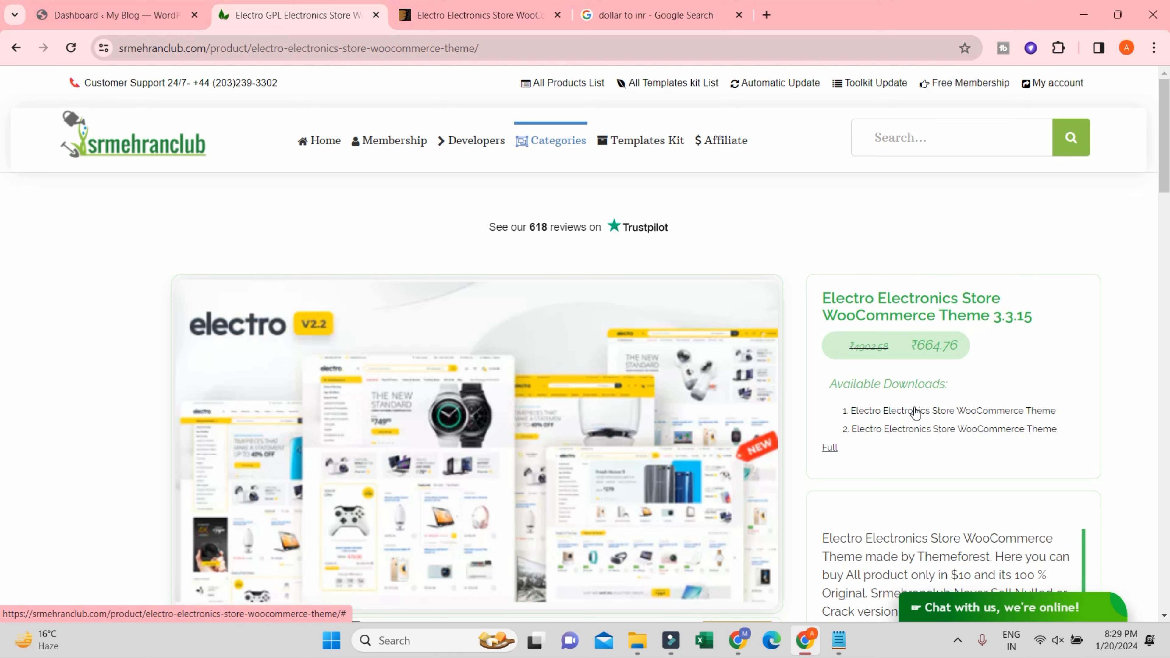
pyautogui.click(654, 15)
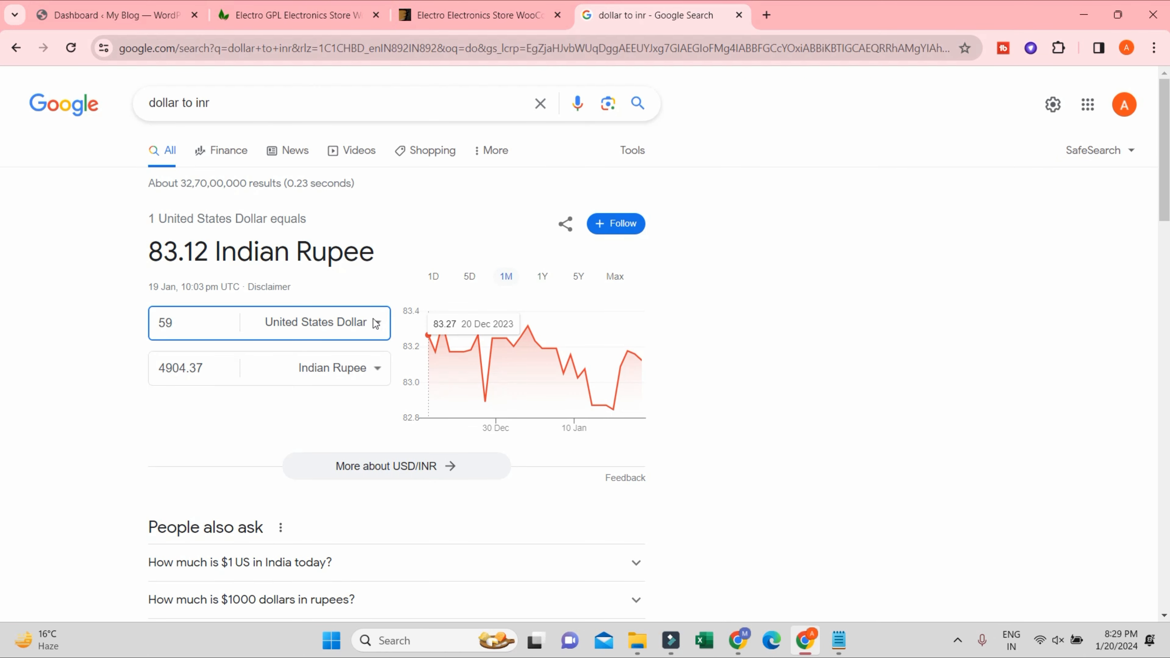
# - Open srmehranclub's membership page in a new tab and review its plan prices and the theme categories and developers on offer
pyautogui.click(249, 16)
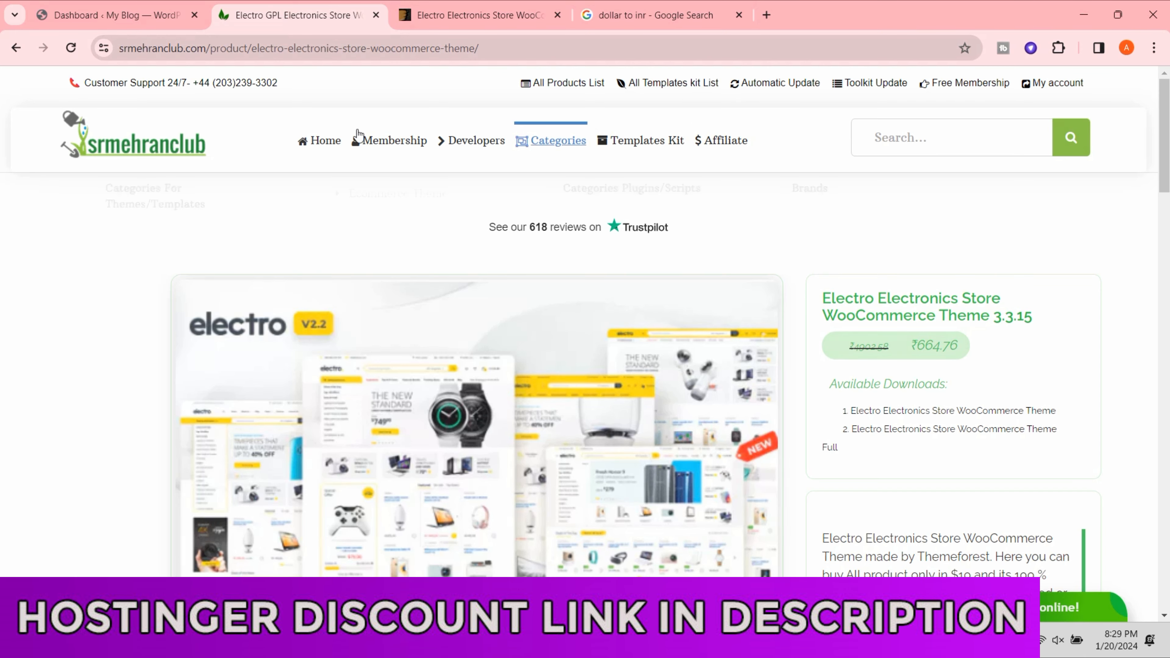
pyautogui.click(395, 141)
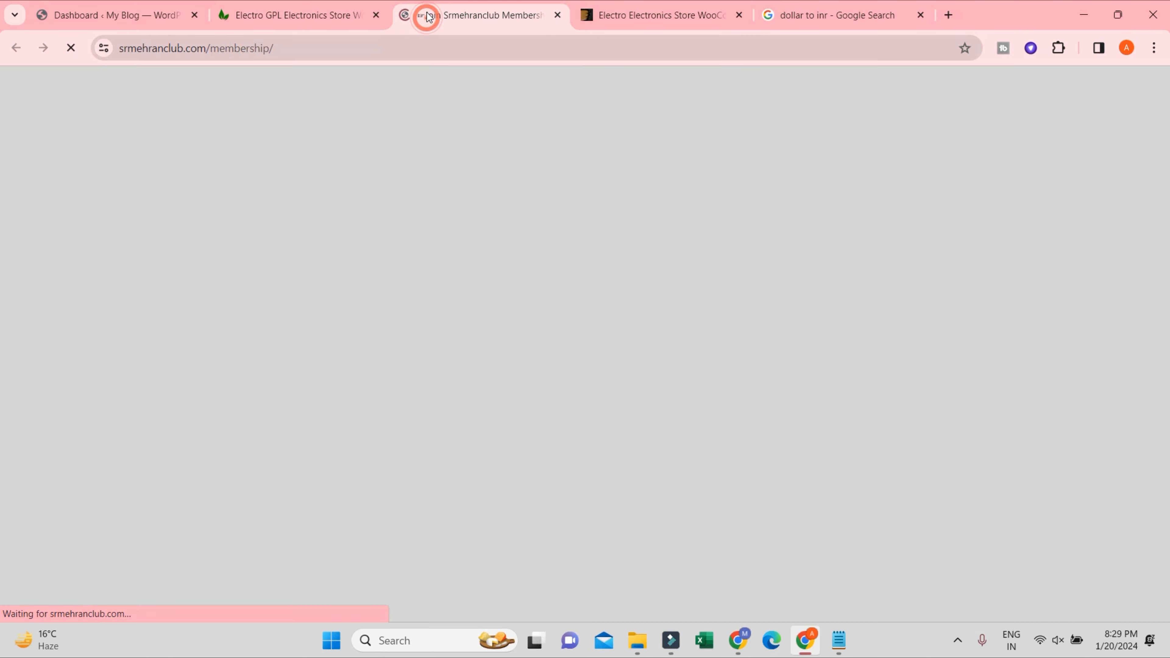
pyautogui.scroll(-6, 452, 174)
pyautogui.scroll(-15, 467, 173)
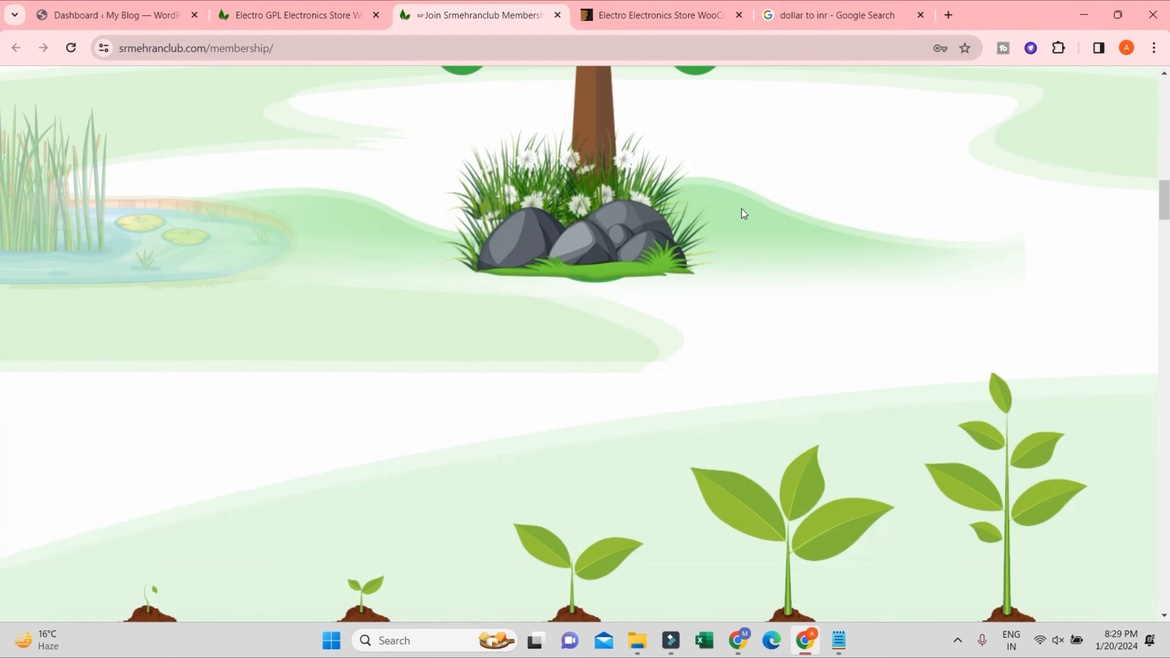
pyautogui.scroll(1, 207, 194)
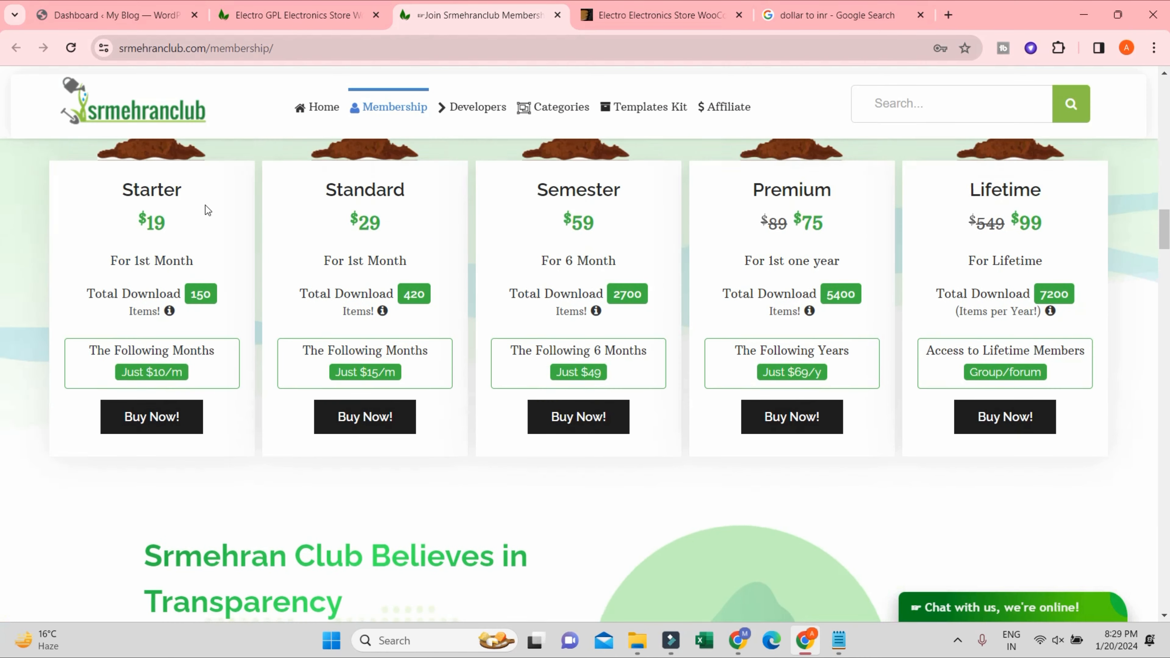
pyautogui.scroll(3, 166, 272)
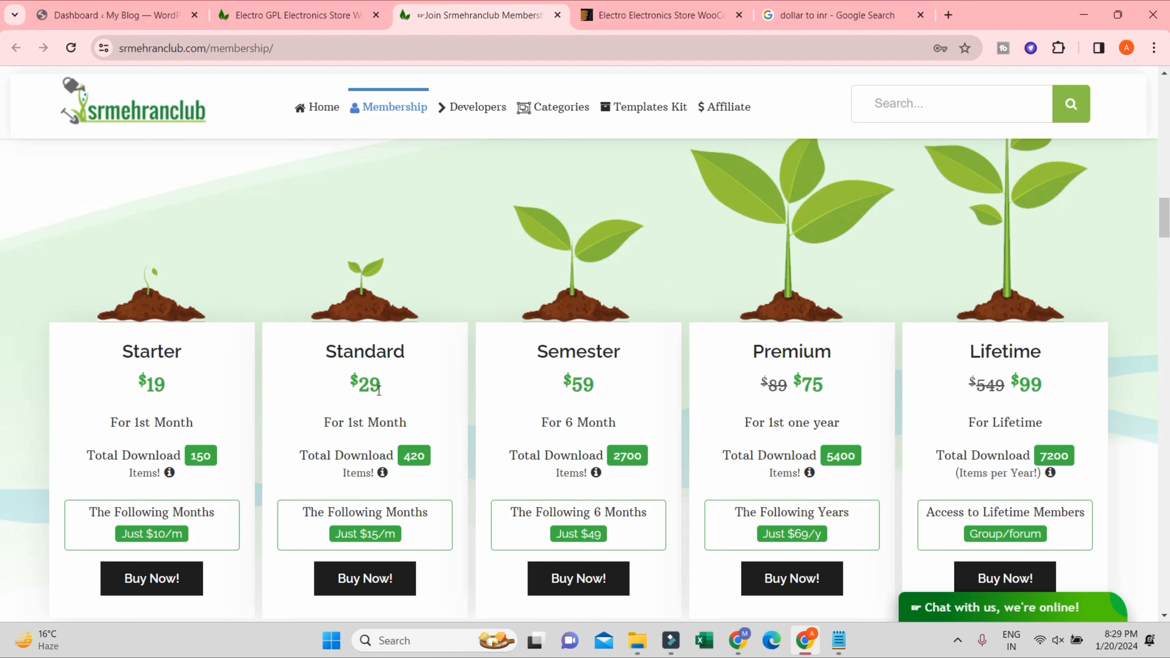
pyautogui.scroll(-2, 405, 409)
pyautogui.doubleClick(411, 383)
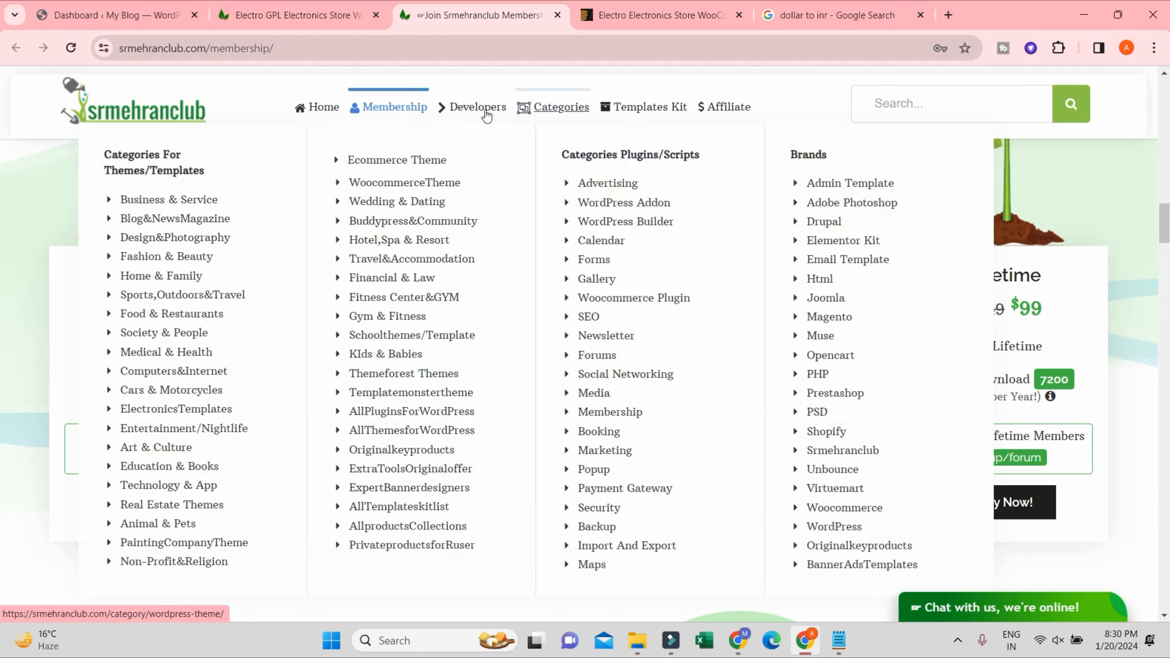
pyautogui.moveTo(483, 120)
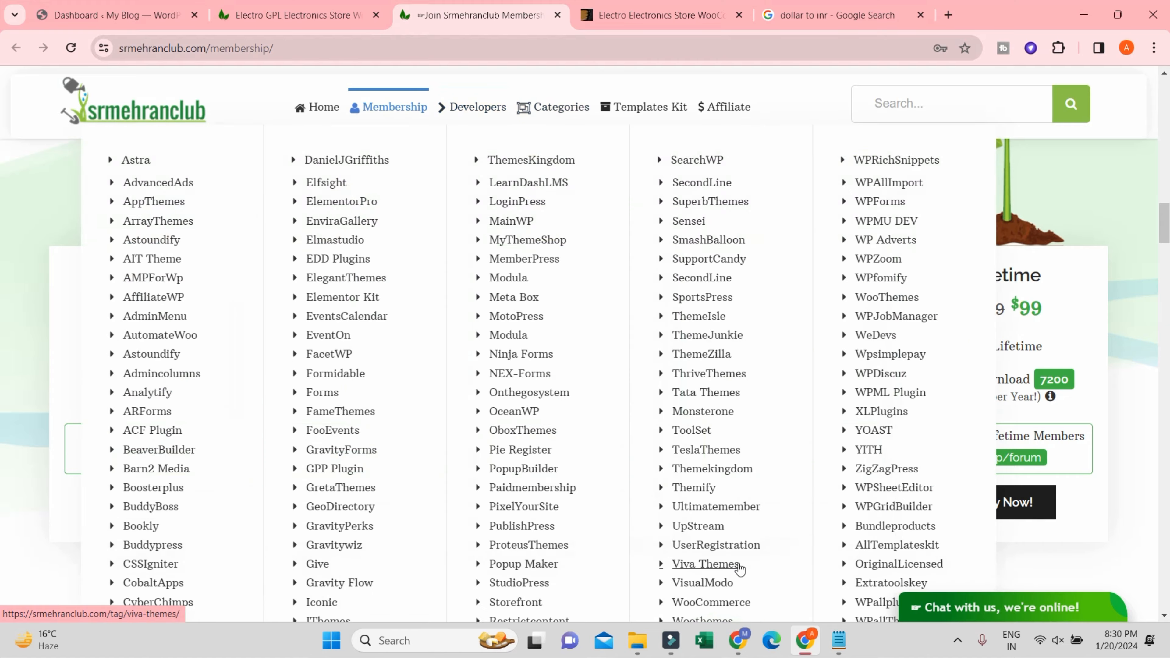
# - Switch to File Explorer and select electro.zip in the theme-files folder inside electro-v3.3.15
pyautogui.click(294, 17)
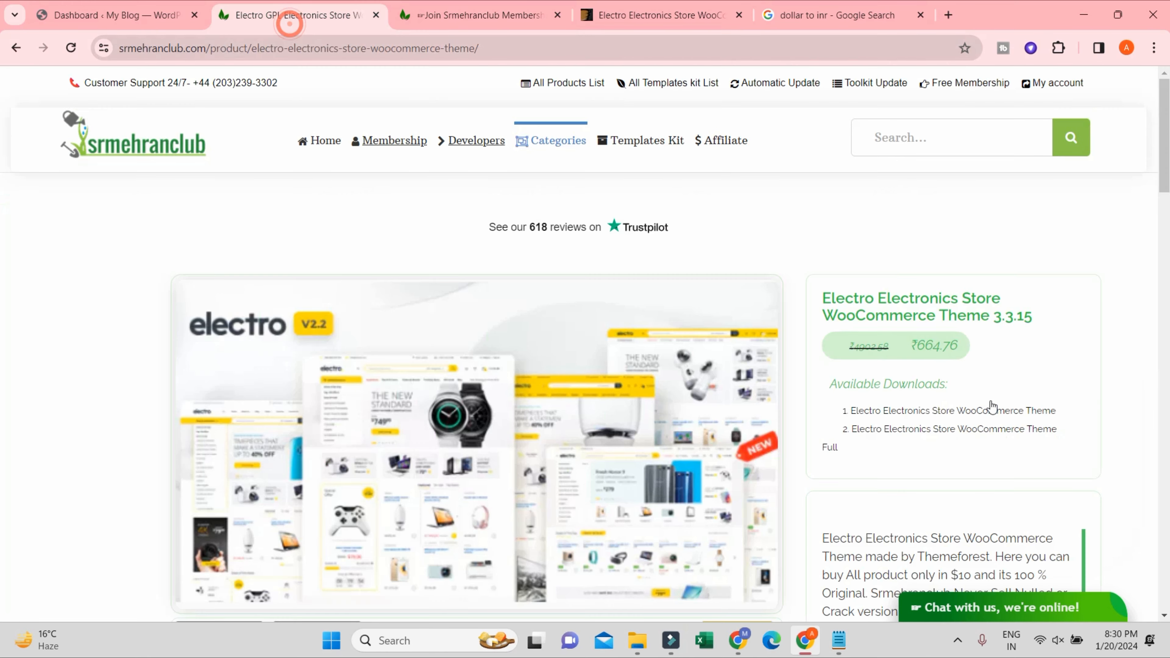
pyautogui.click(637, 640)
pyautogui.click(164, 203)
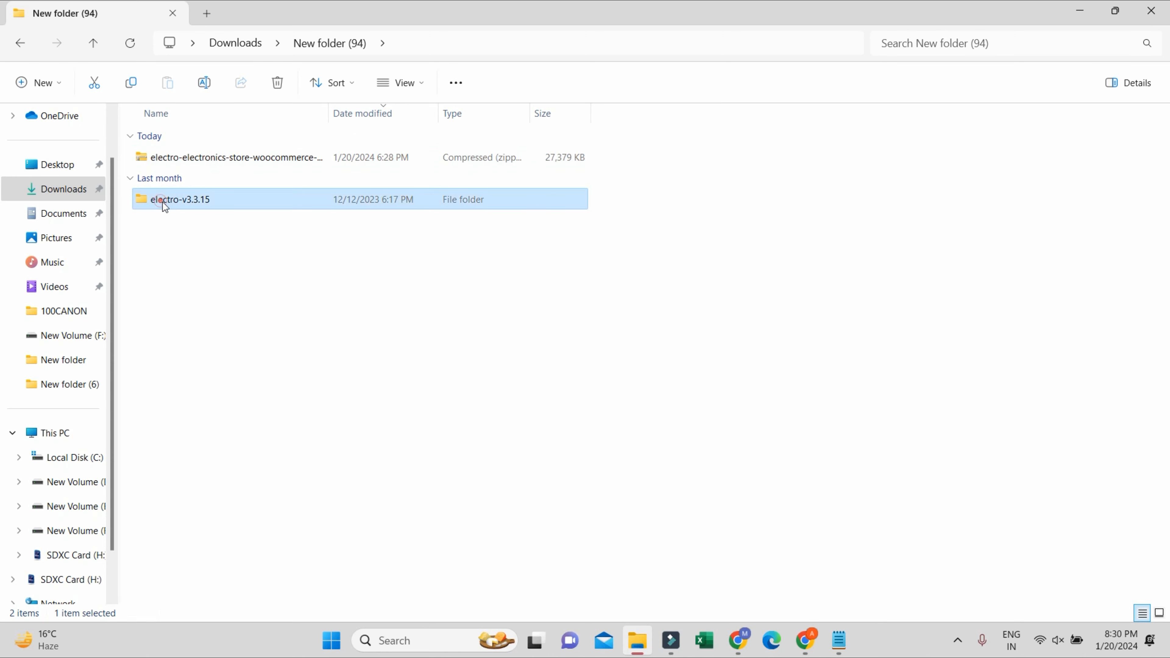
pyautogui.doubleClick(191, 203)
pyautogui.doubleClick(183, 254)
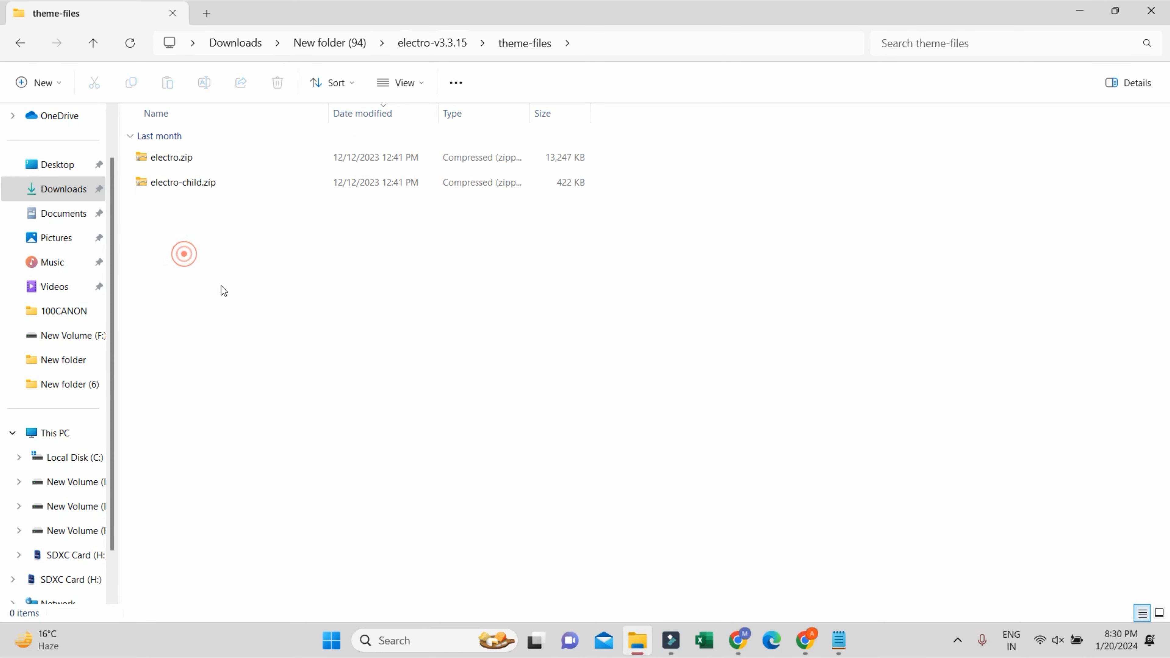
pyautogui.click(174, 158)
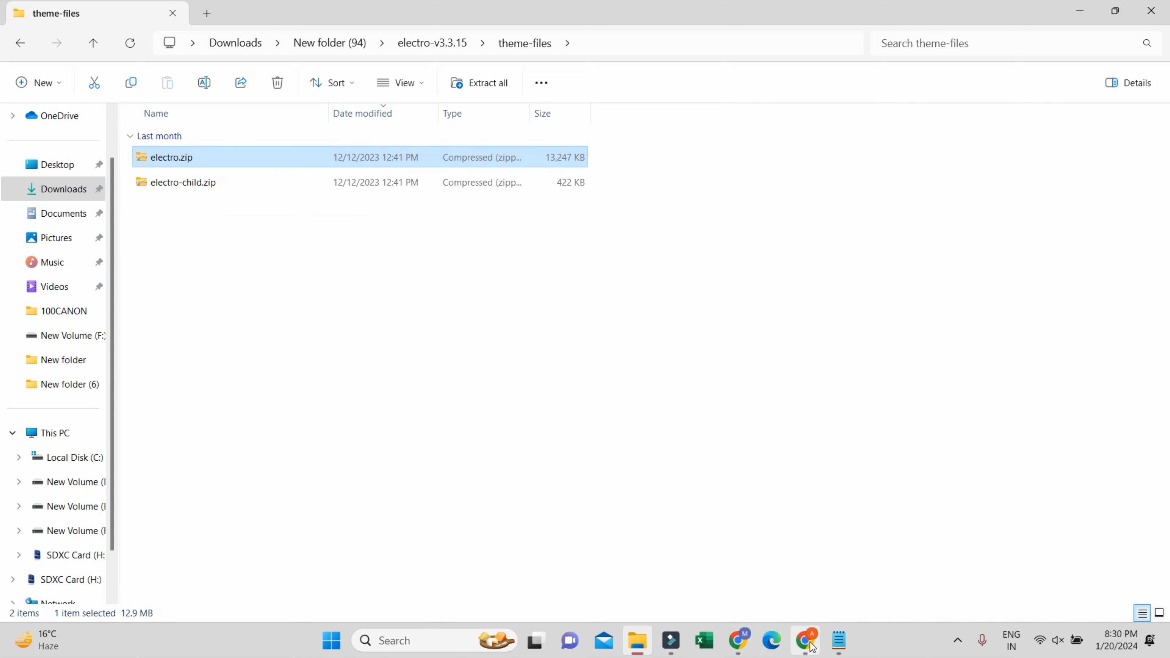
# - Return to the WordPress dashboard in Chrome and open the page for adding a new theme
pyautogui.moveTo(805, 641)
pyautogui.click(809, 599)
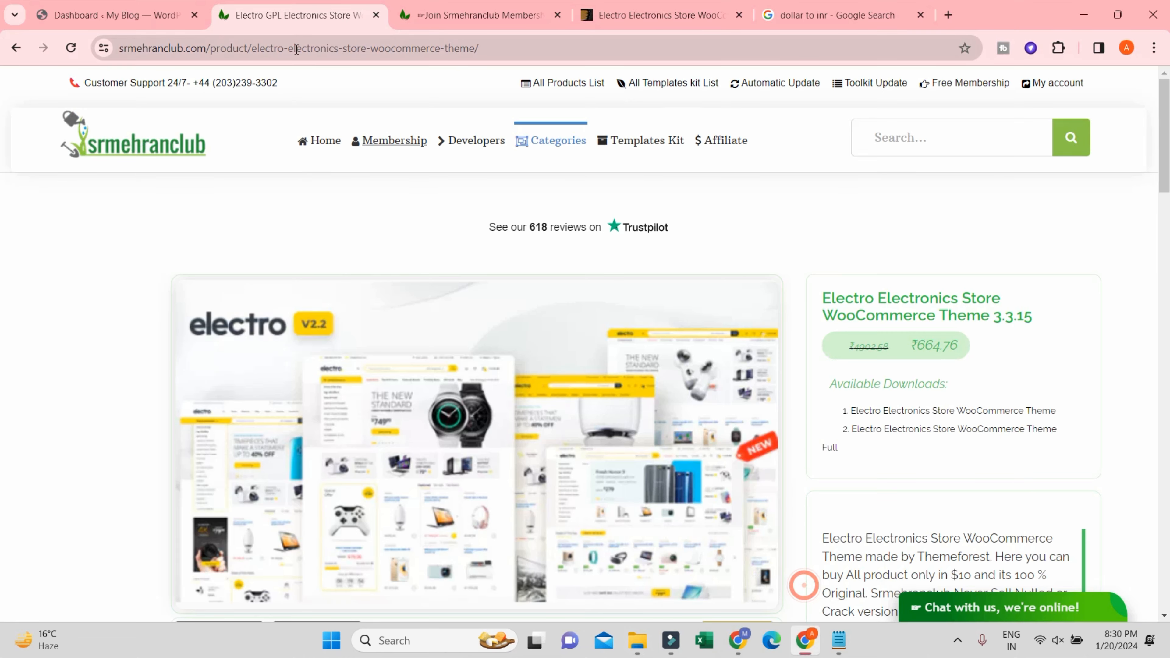
pyautogui.click(89, 15)
pyautogui.moveTo(96, 316)
pyautogui.click(151, 318)
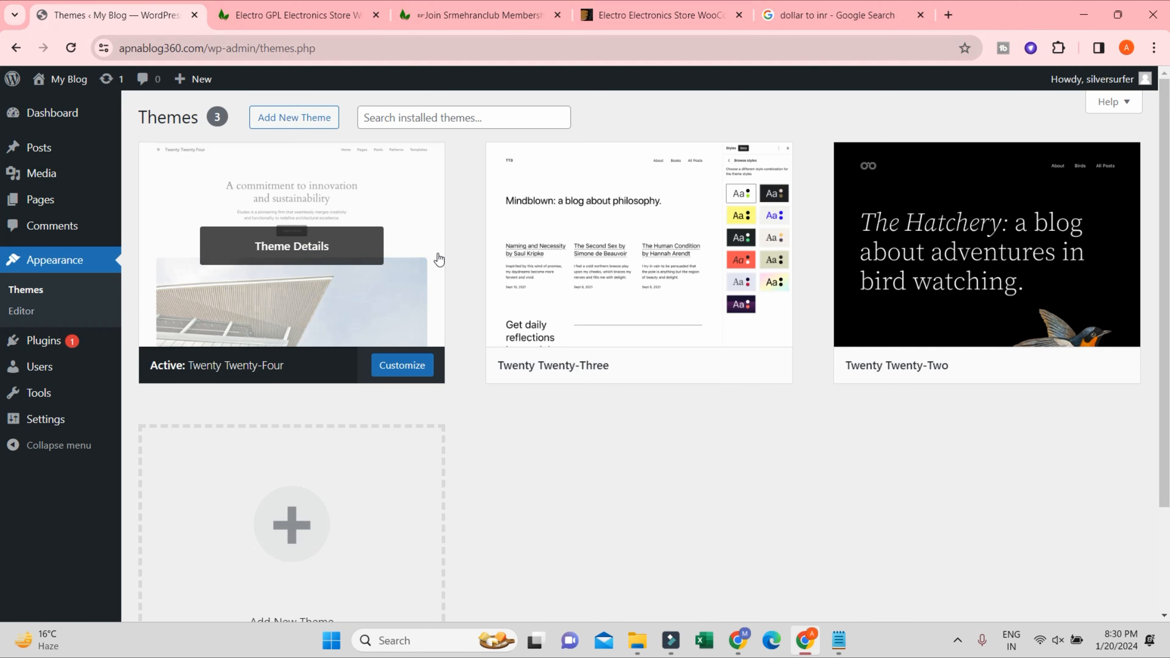
pyautogui.click(265, 118)
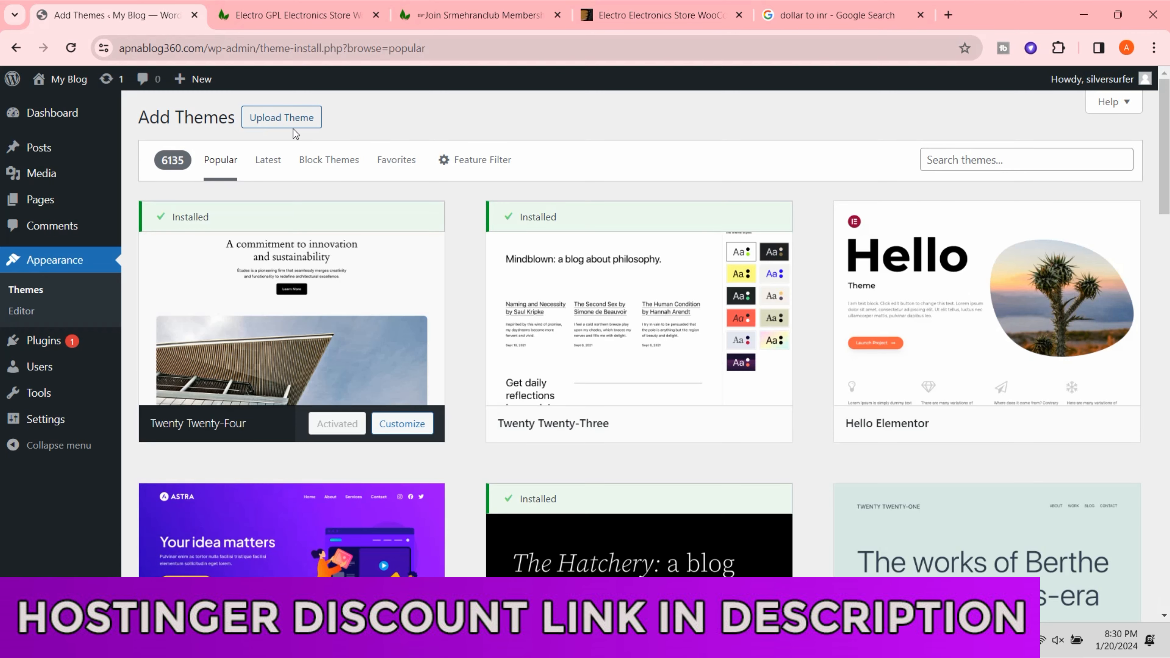
# - Go back to the list of installed themes and delete the Twenty Twenty-Three theme
pyautogui.click(282, 120)
pyautogui.scroll(-6, 718, 219)
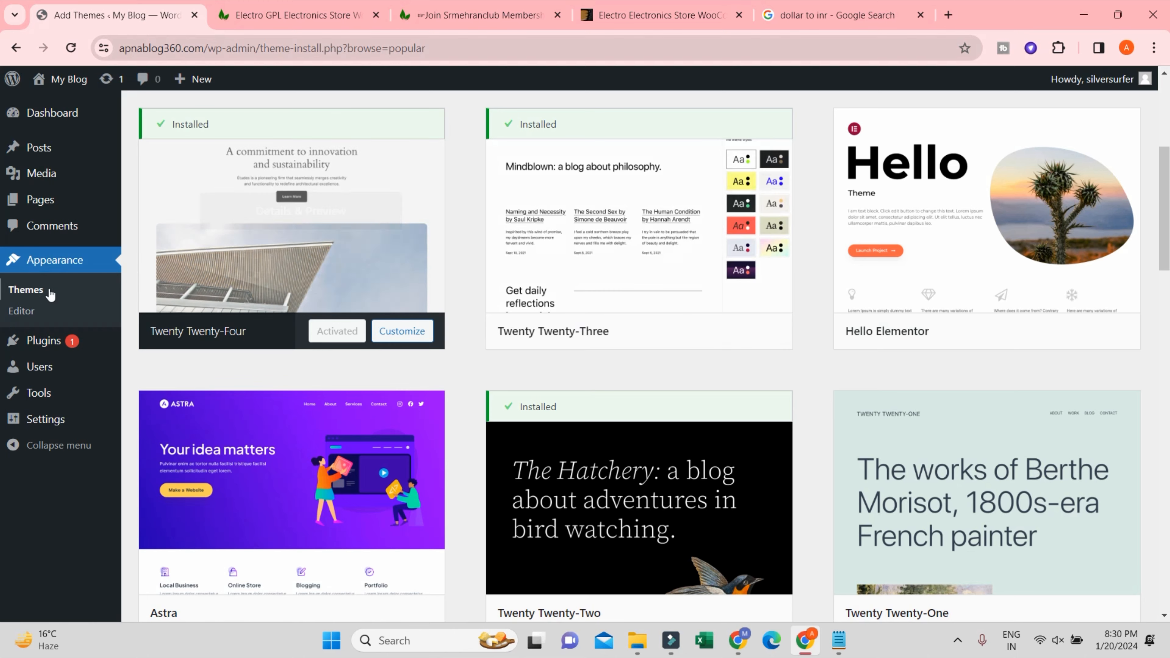
pyautogui.click(29, 290)
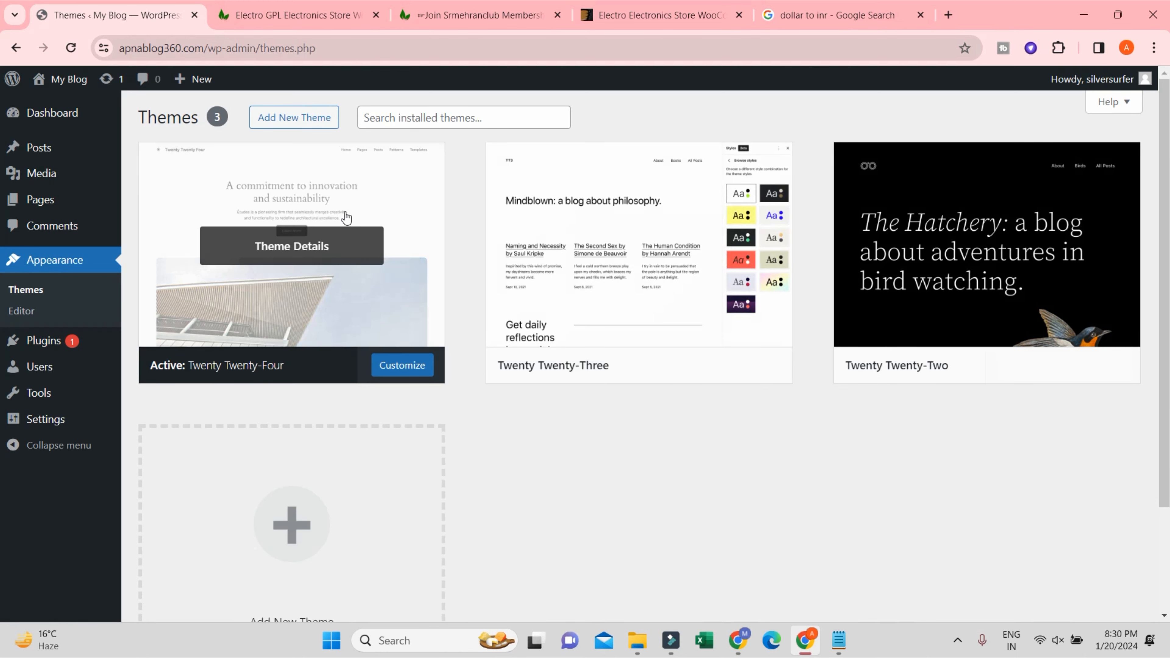
pyautogui.click(635, 248)
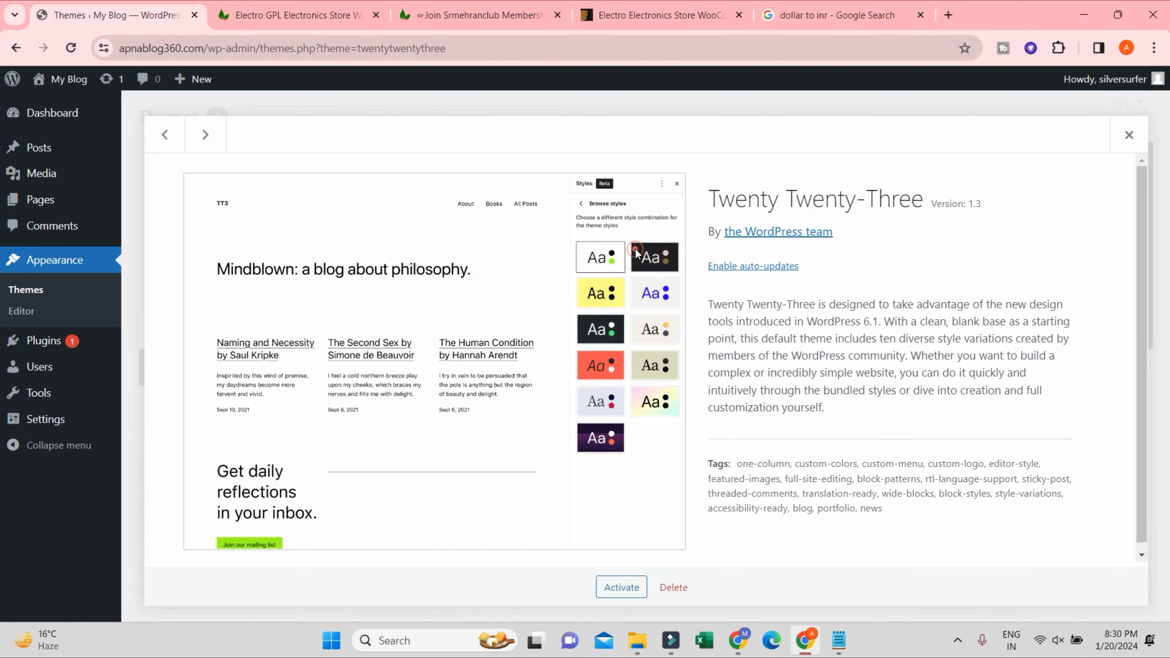
pyautogui.click(674, 587)
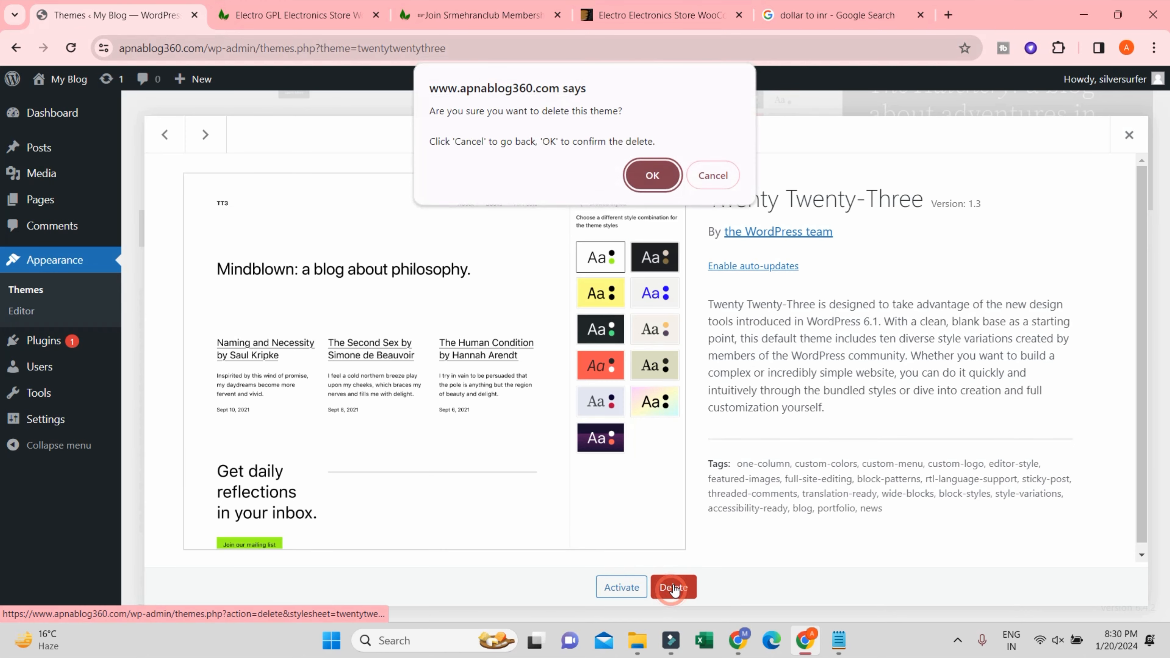
pyautogui.click(669, 173)
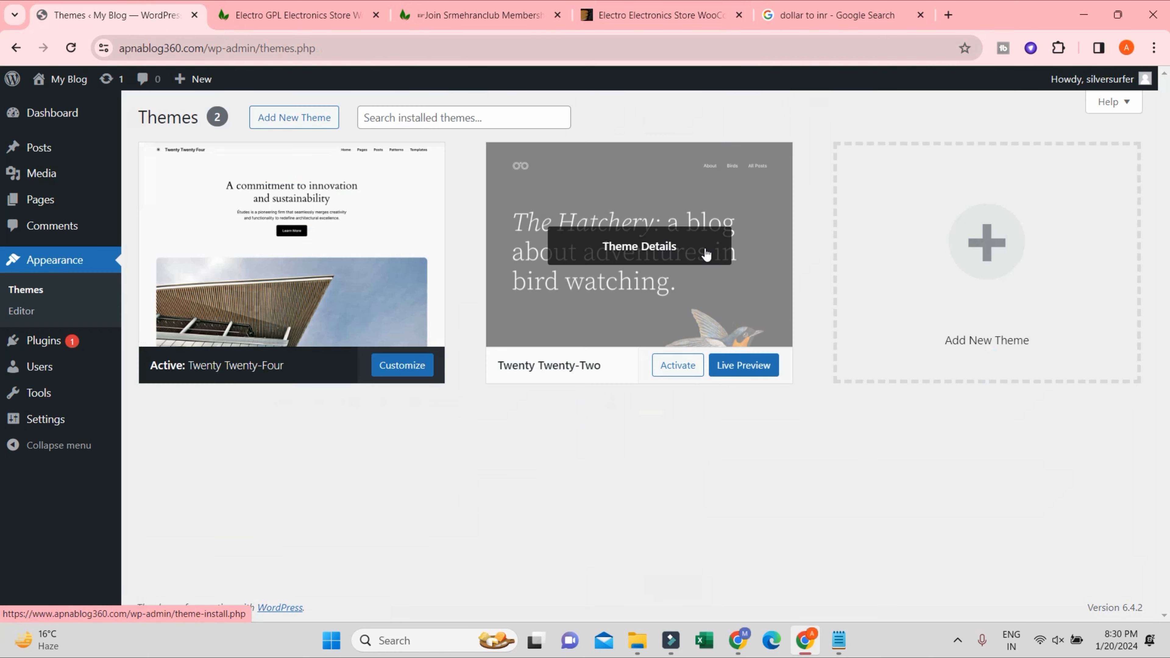
# - Delete the Twenty Twenty-Two theme from the installed themes
pyautogui.click(663, 242)
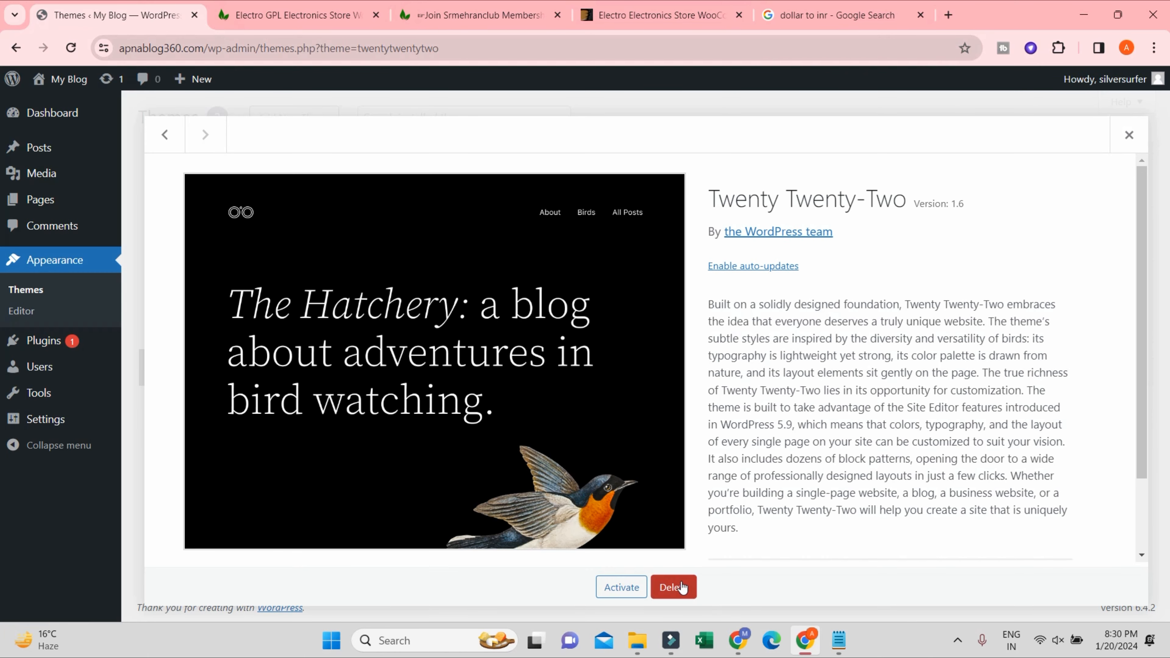
pyautogui.click(682, 588)
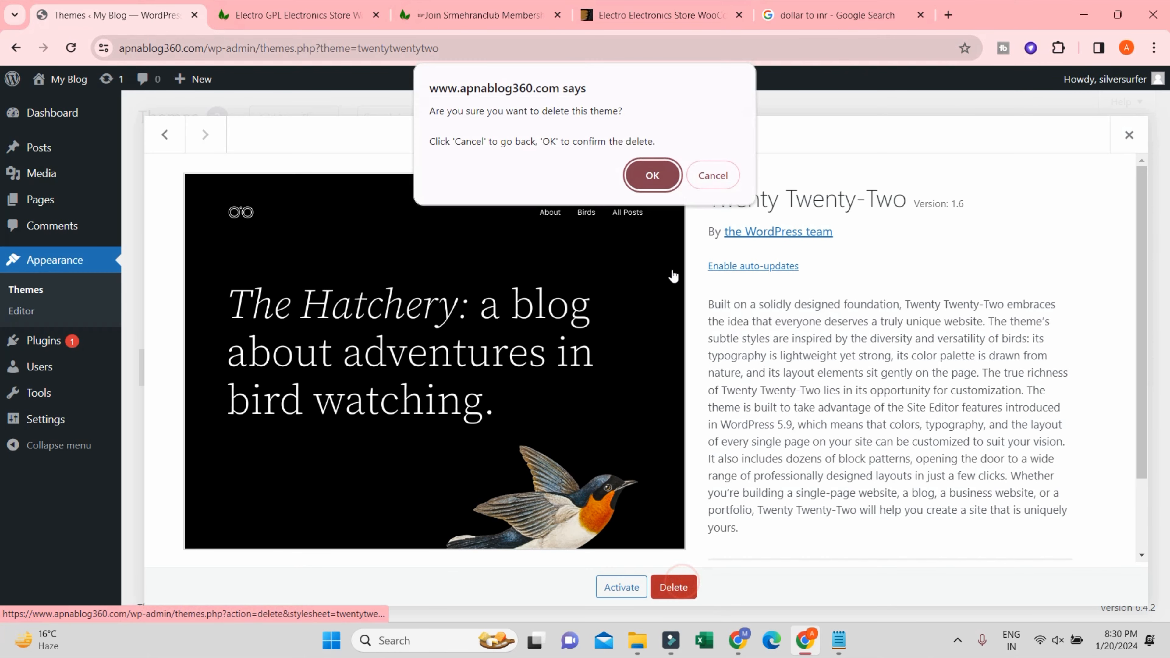
pyautogui.press('Return')
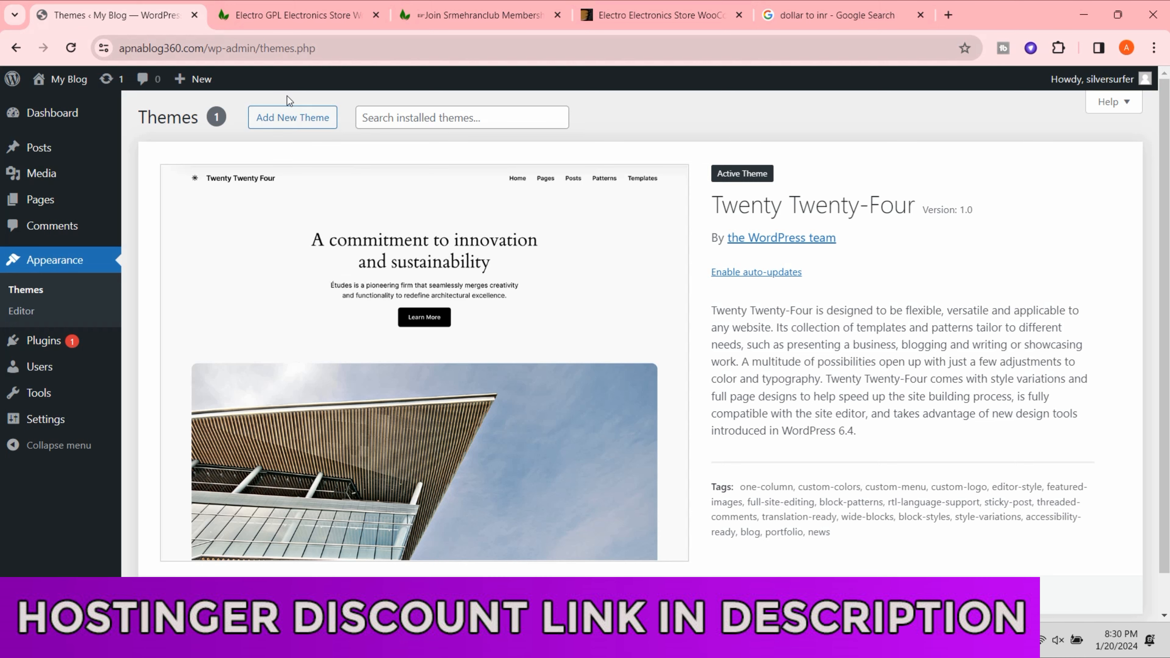
# - Upload electro.zip from the theme-files folder as a new theme and start its installation
pyautogui.click(290, 117)
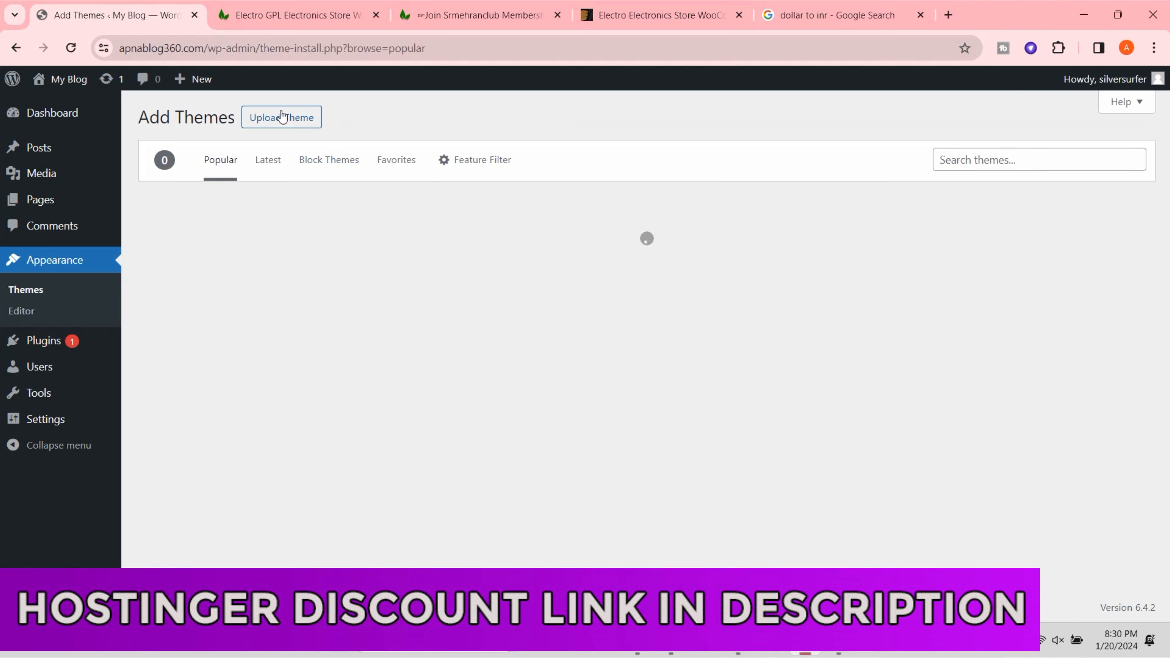
pyautogui.click(282, 117)
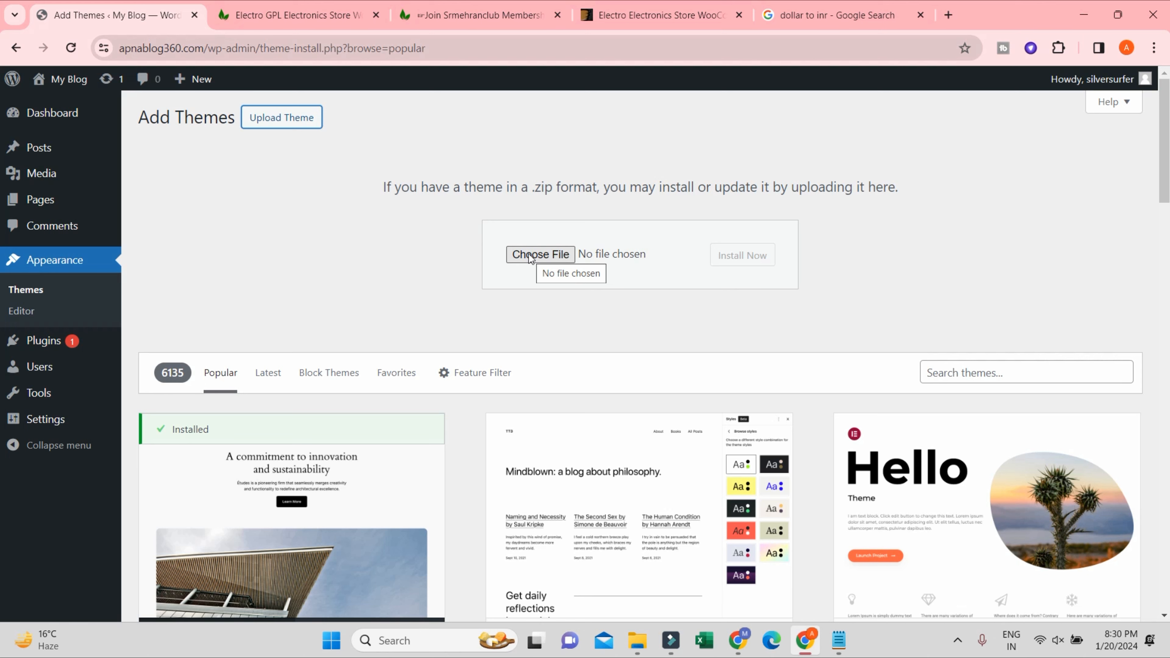
pyautogui.click(637, 640)
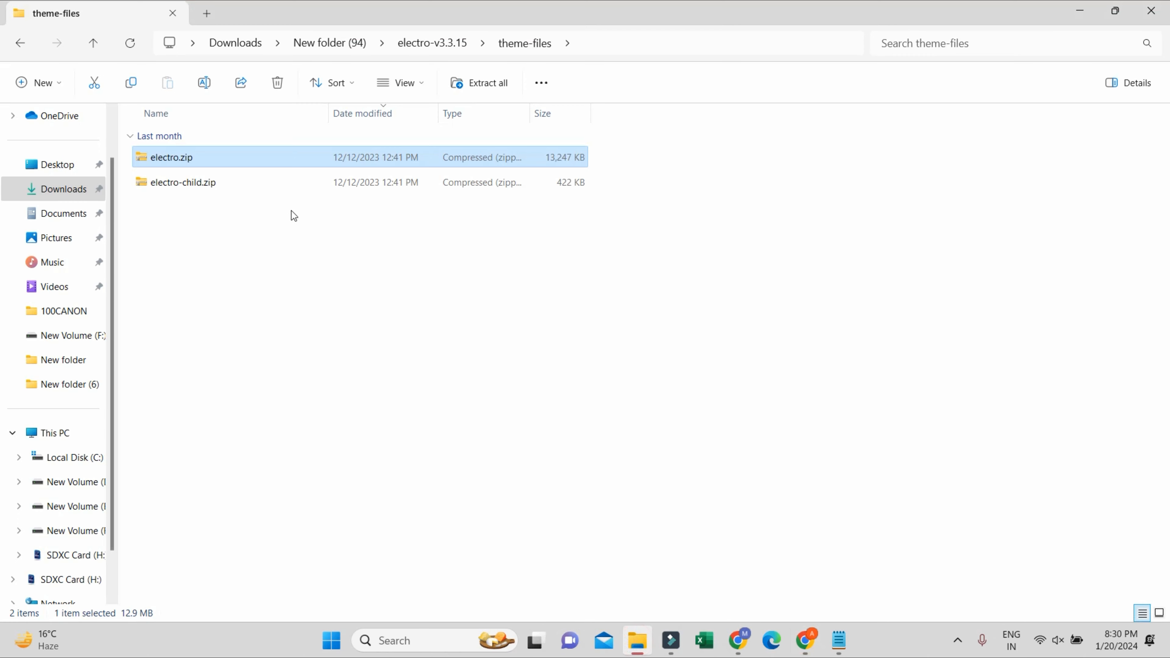
pyautogui.moveTo(170, 165); pyautogui.dragTo(552, 256)
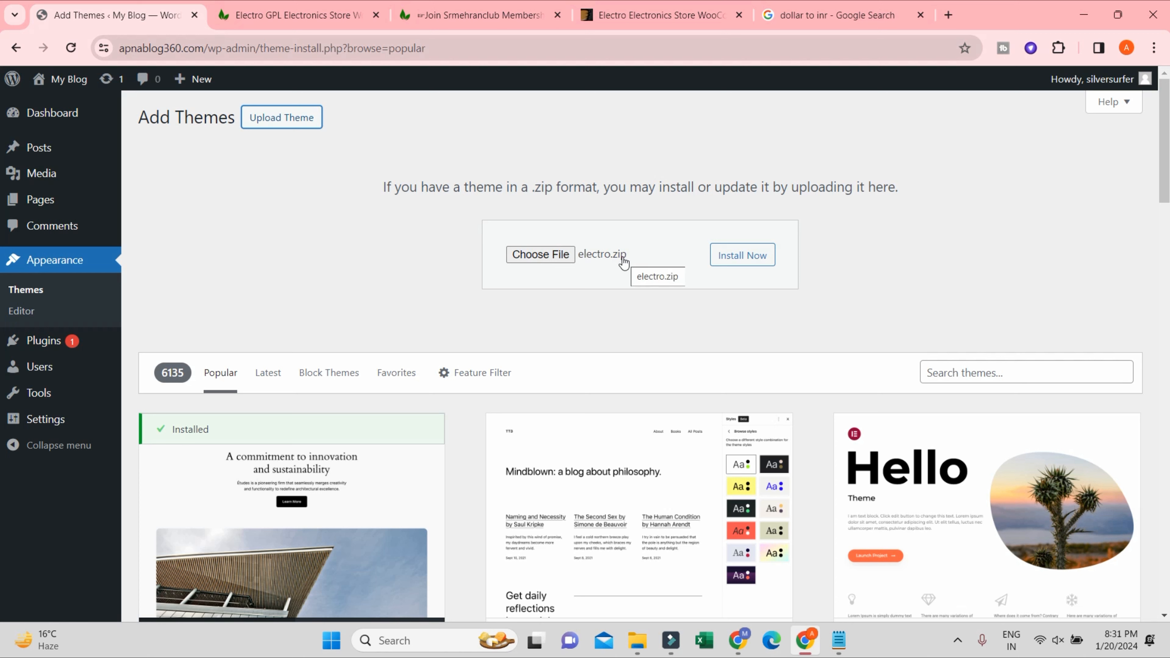
pyautogui.click(743, 256)
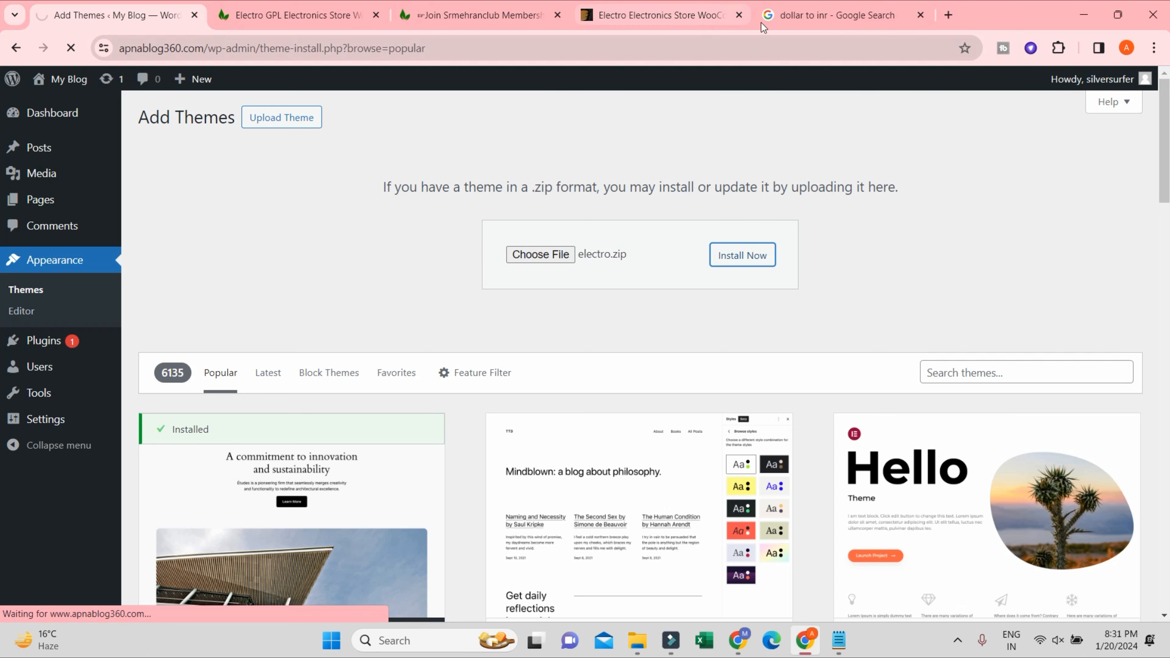
# - Close the browser tabs for the ThemeForest item, the dollar to inr search and the srmehranclub membership page
pyautogui.click(664, 17)
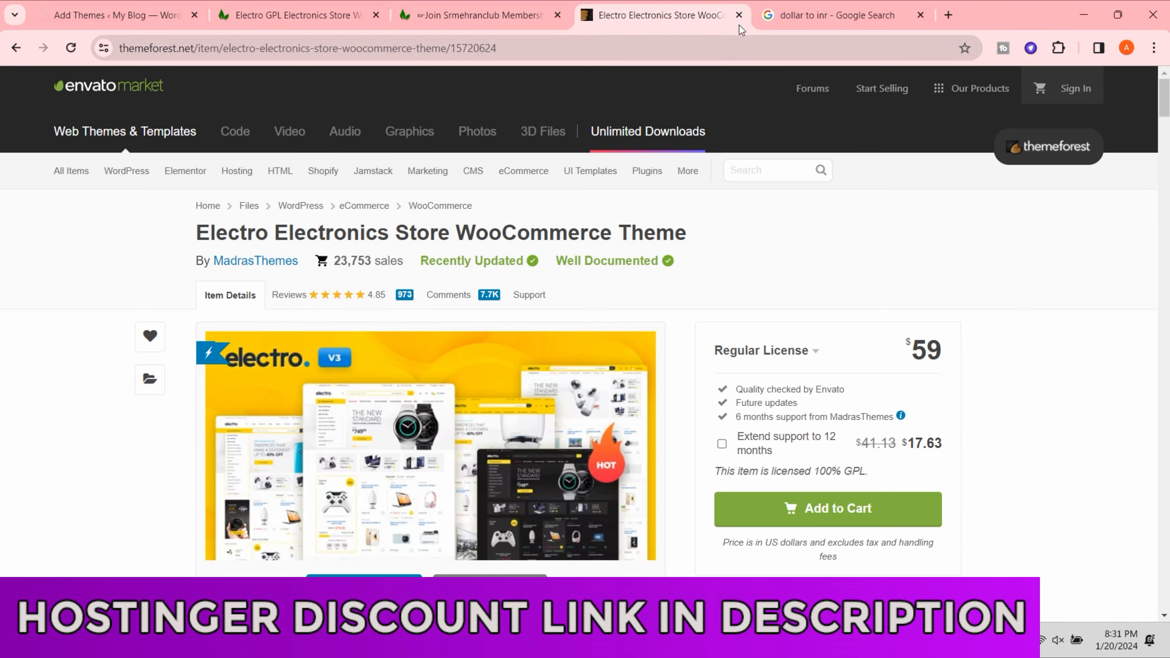
pyautogui.click(739, 16)
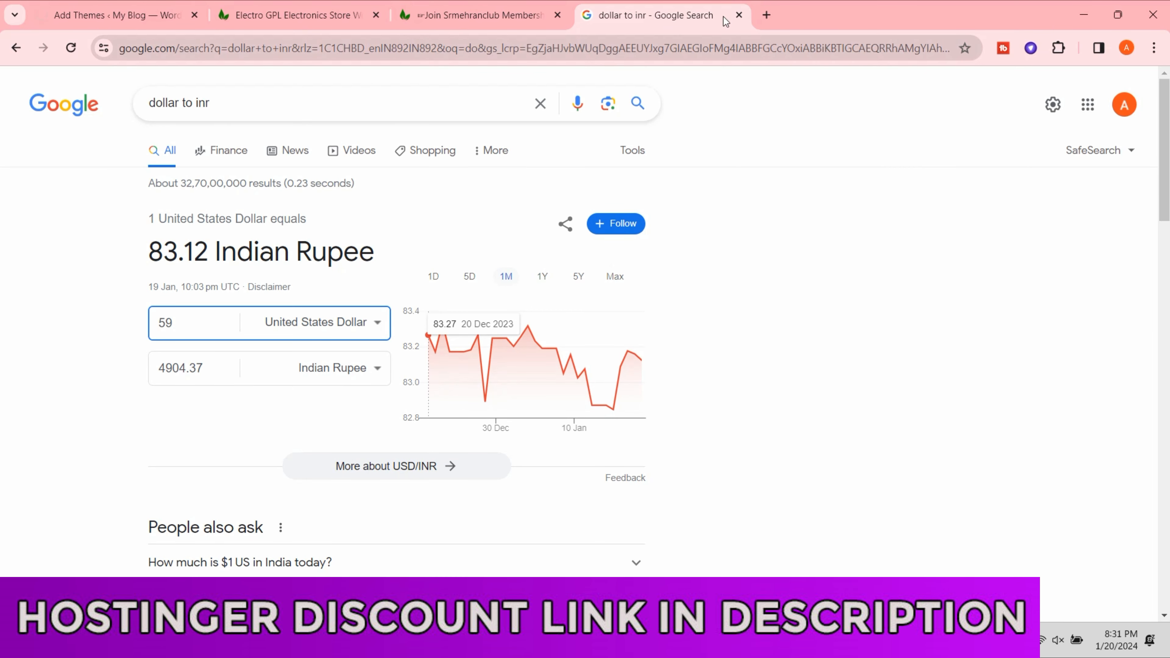
pyautogui.click(739, 16)
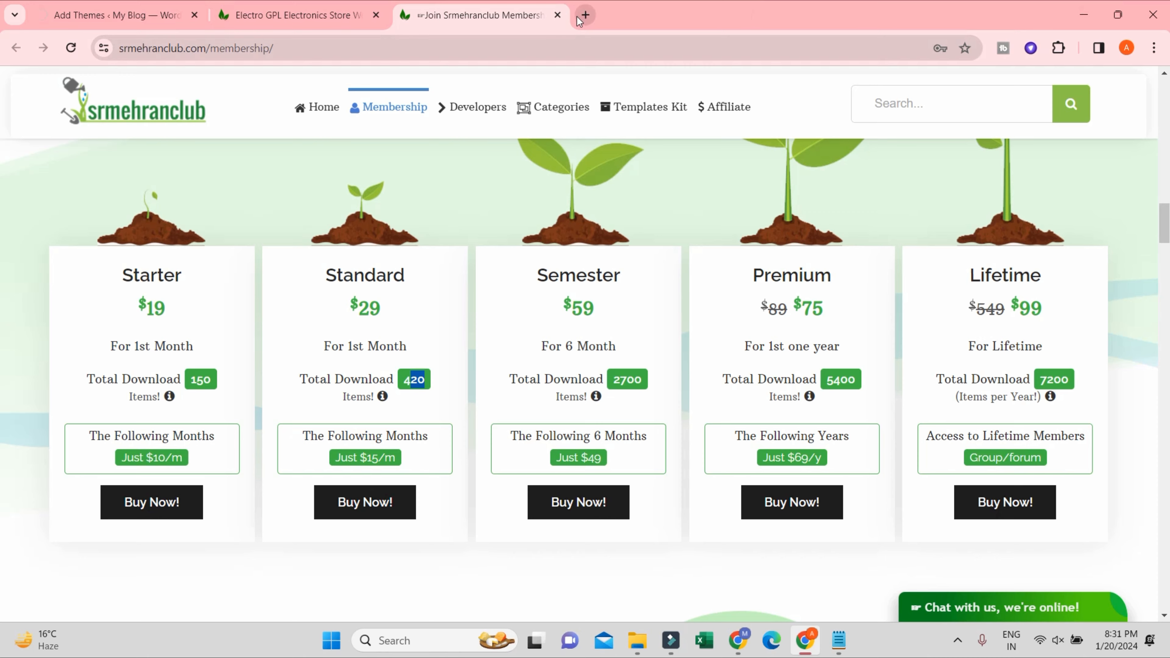
pyautogui.click(557, 16)
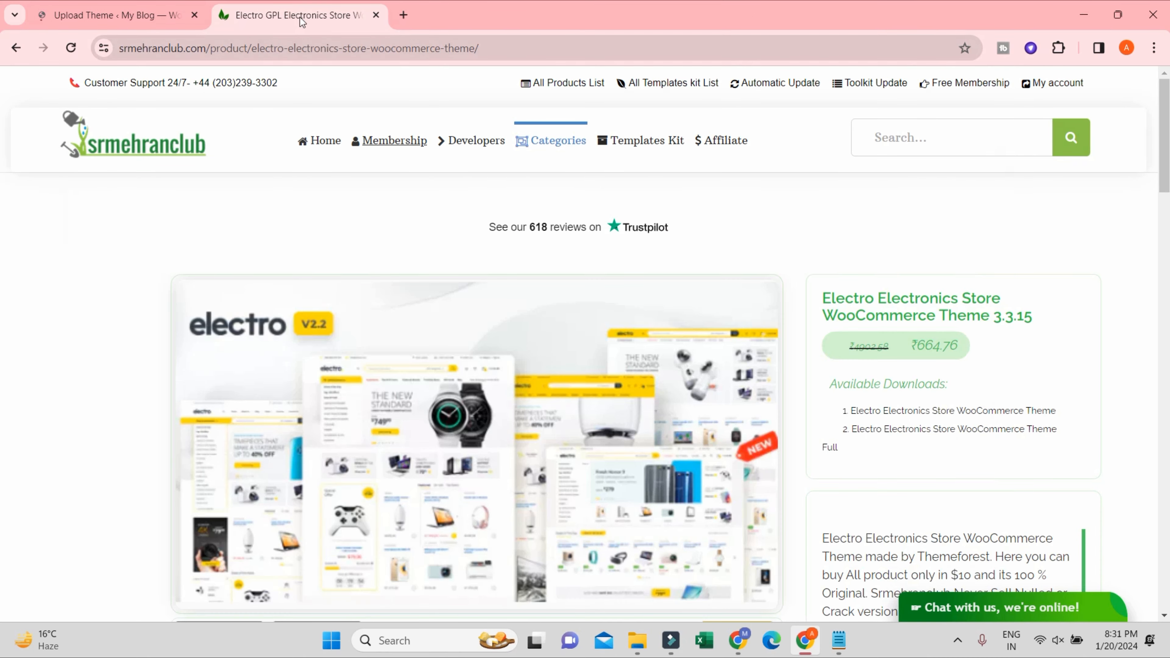
# - Activate the uploaded Electro theme and open the site's front page in a new tab
pyautogui.click(141, 13)
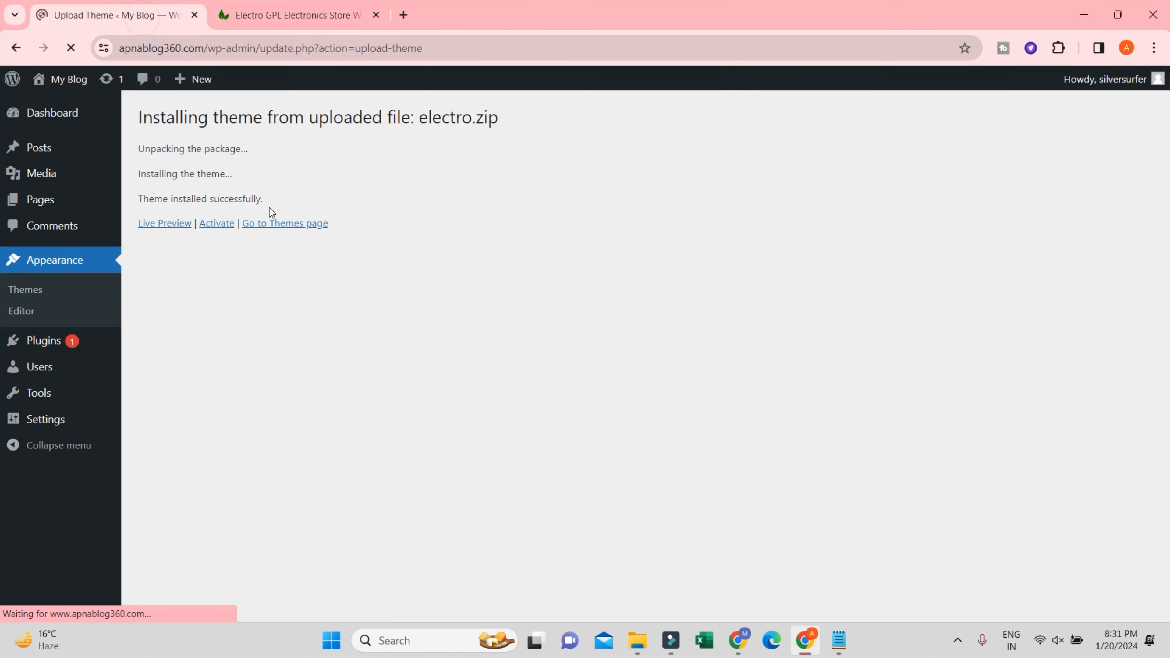
pyautogui.click(206, 225)
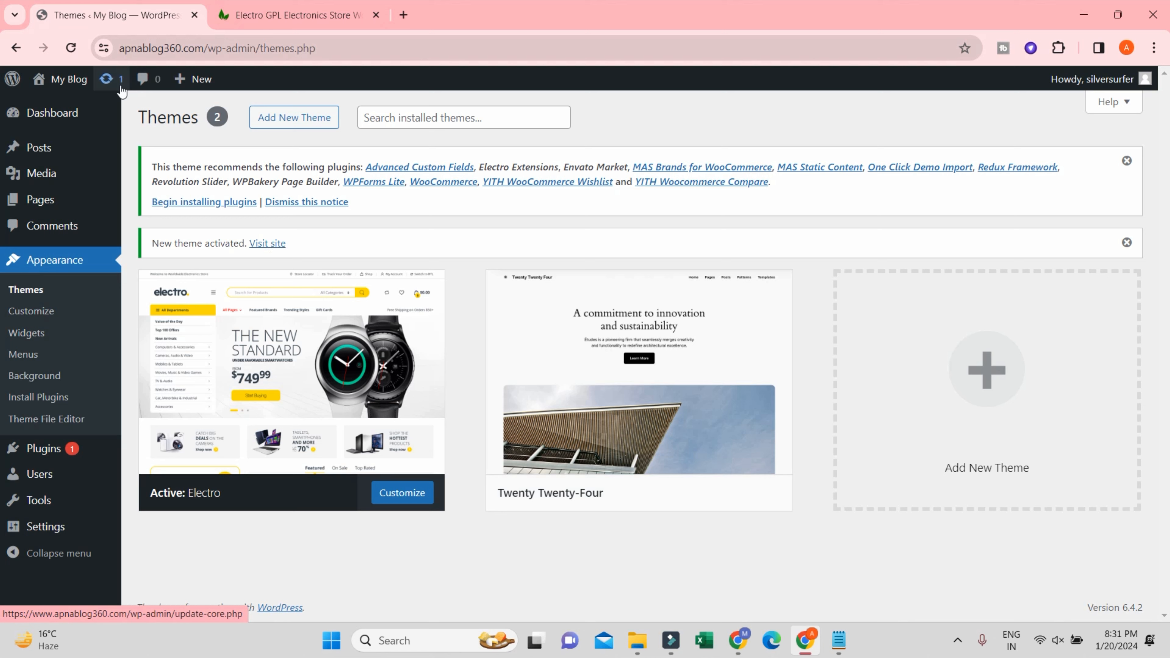
pyautogui.moveTo(62, 82)
pyautogui.keyDown('ctrl'); pyautogui.click(55, 108); pyautogui.keyUp('ctrl')
pyautogui.click(238, 17)
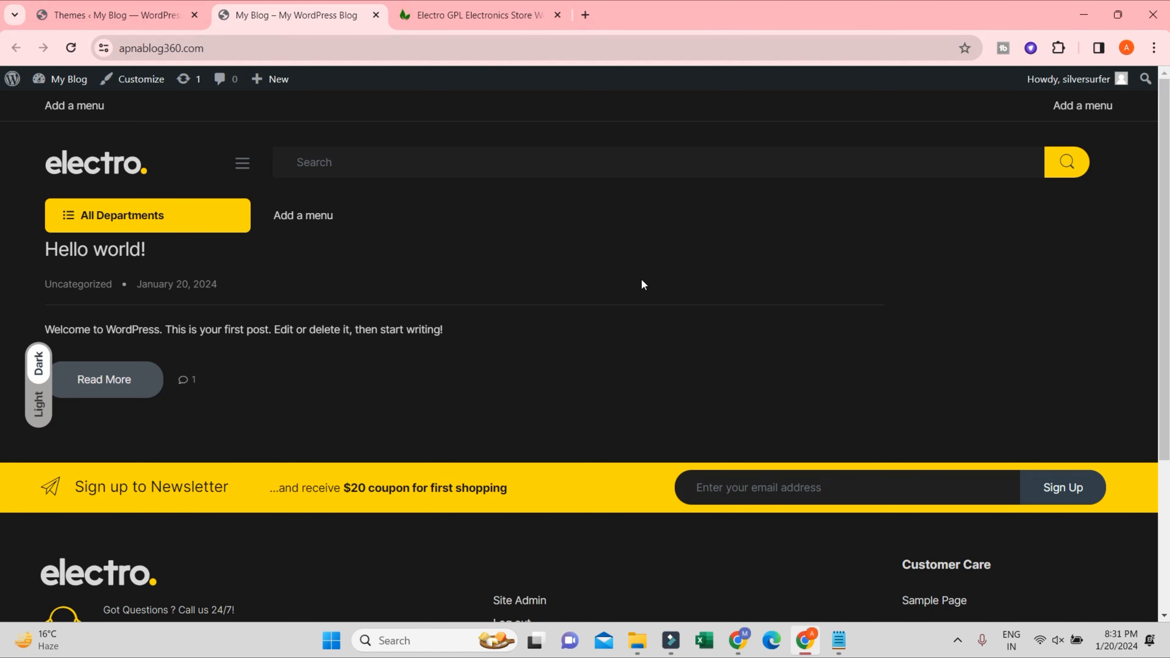
# - Examine the front page down to its footer and compare its dark and light modes
pyautogui.scroll(-4, 640, 277)
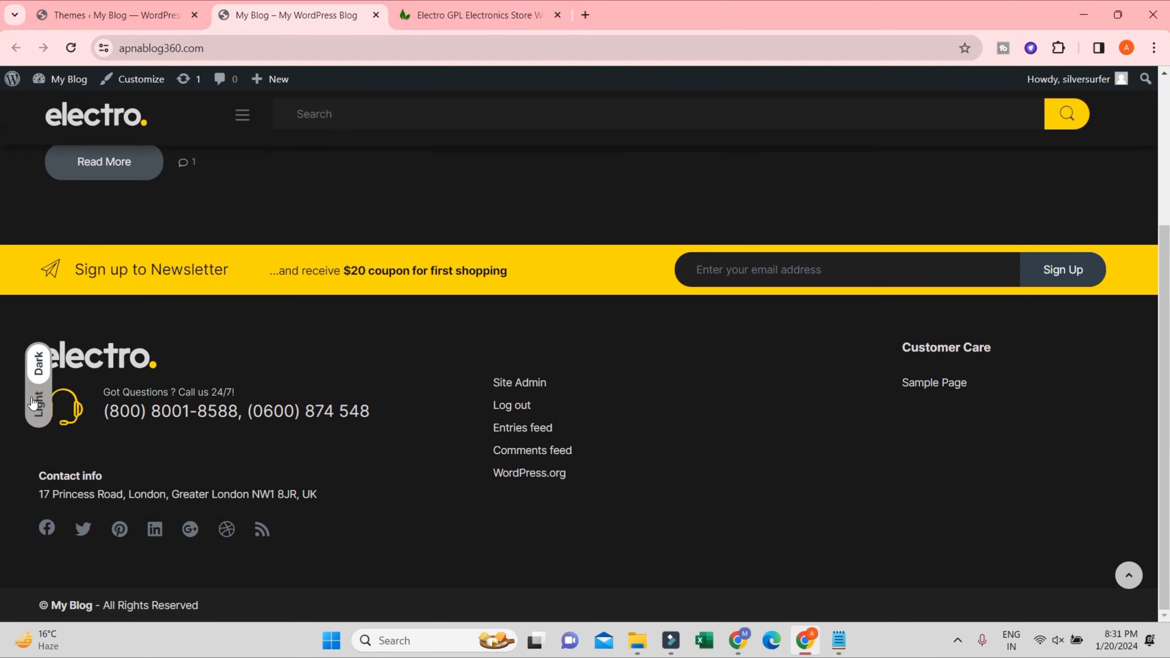
pyautogui.click(44, 400)
pyautogui.click(40, 369)
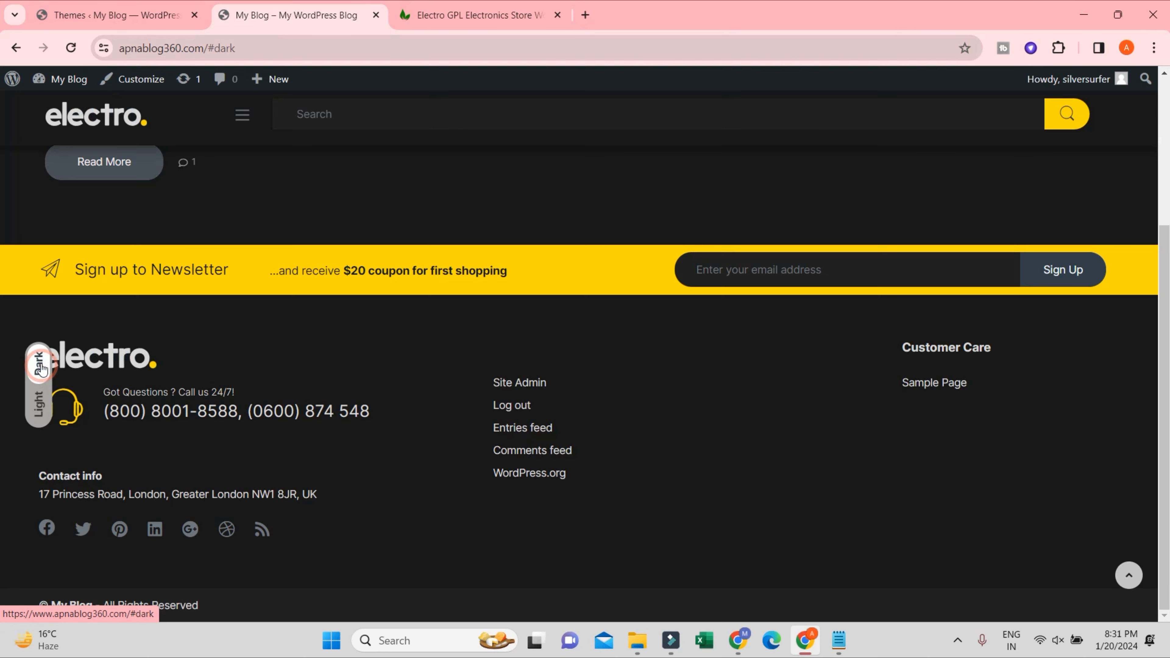
pyautogui.scroll(4, 560, 252)
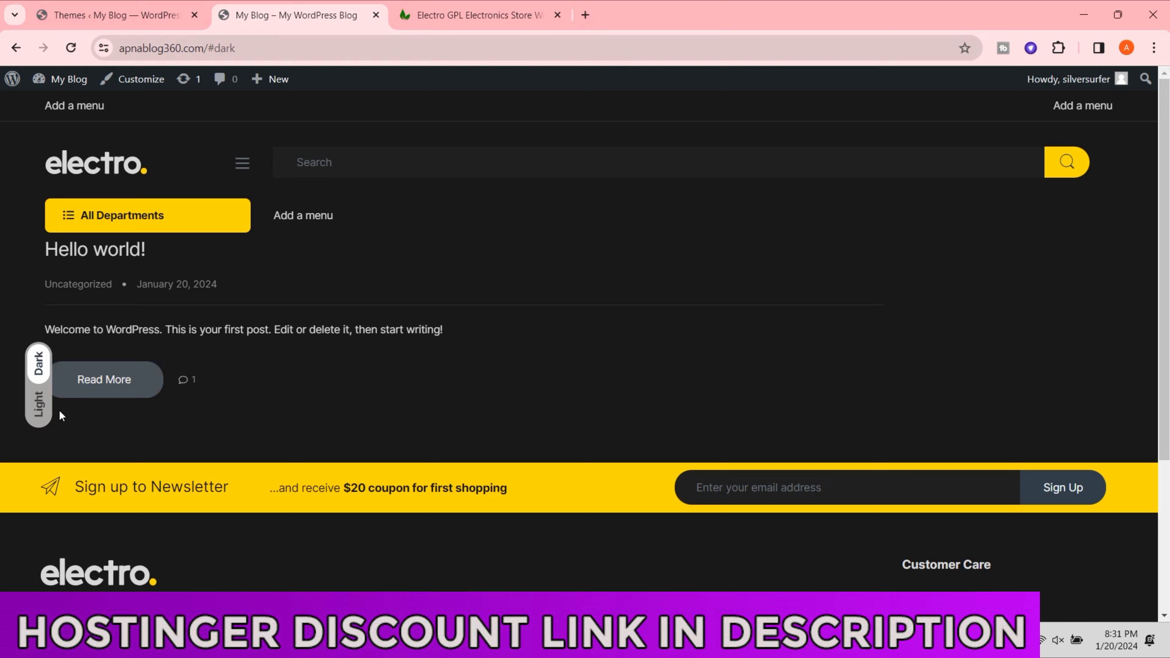
pyautogui.click(41, 403)
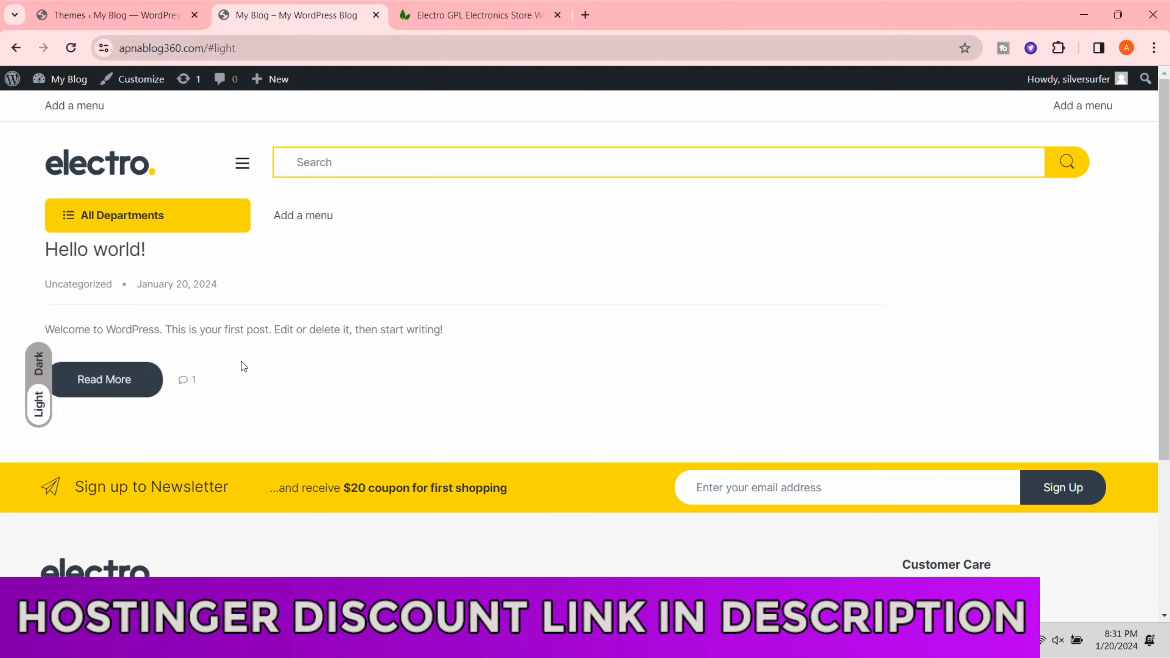
# - Look over the menu editor reached from the front page's Add a menu link, then return and inspect All Departments
pyautogui.click(299, 221)
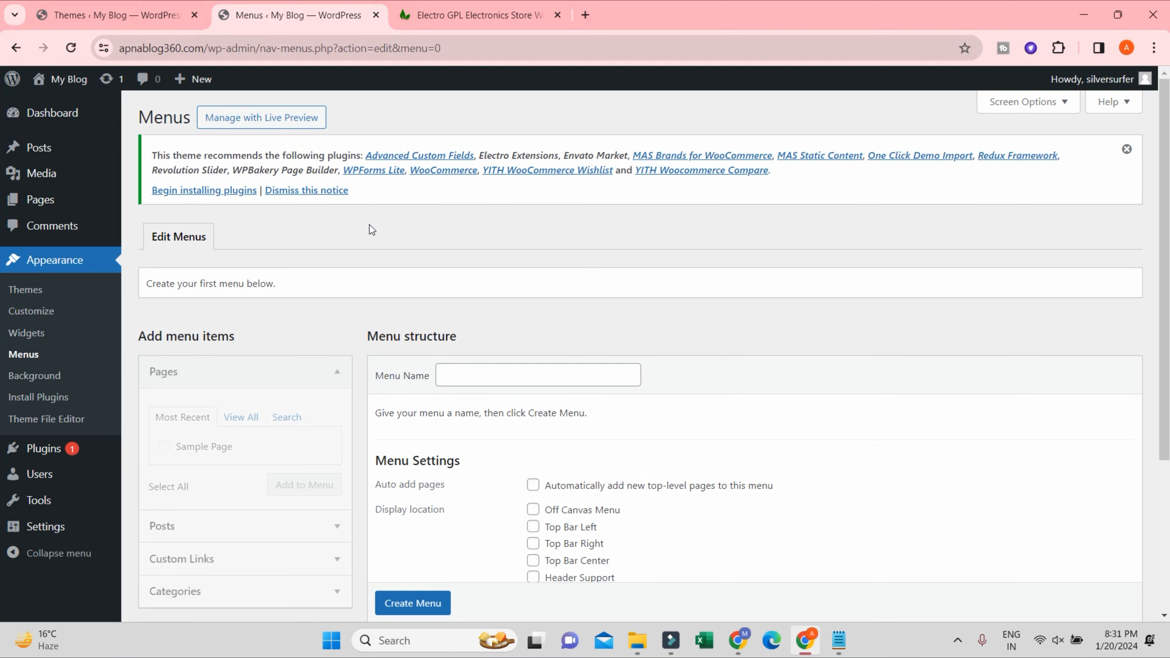
pyautogui.scroll(-5, 633, 246)
pyautogui.scroll(5, 662, 217)
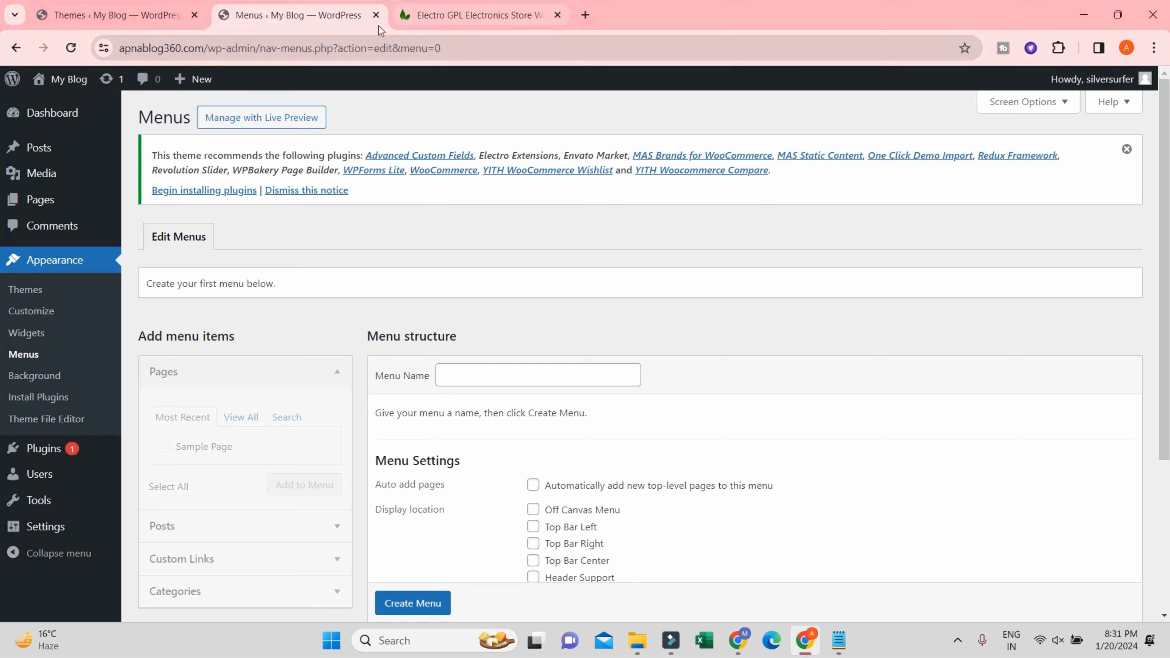
pyautogui.click(17, 48)
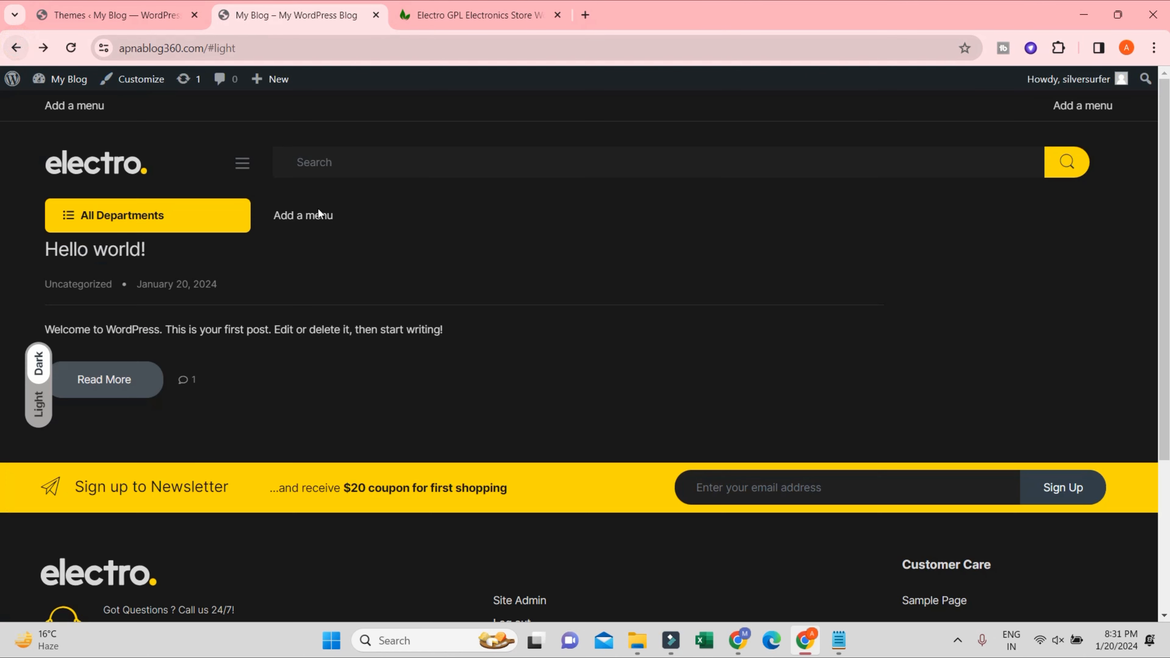
pyautogui.moveTo(154, 219)
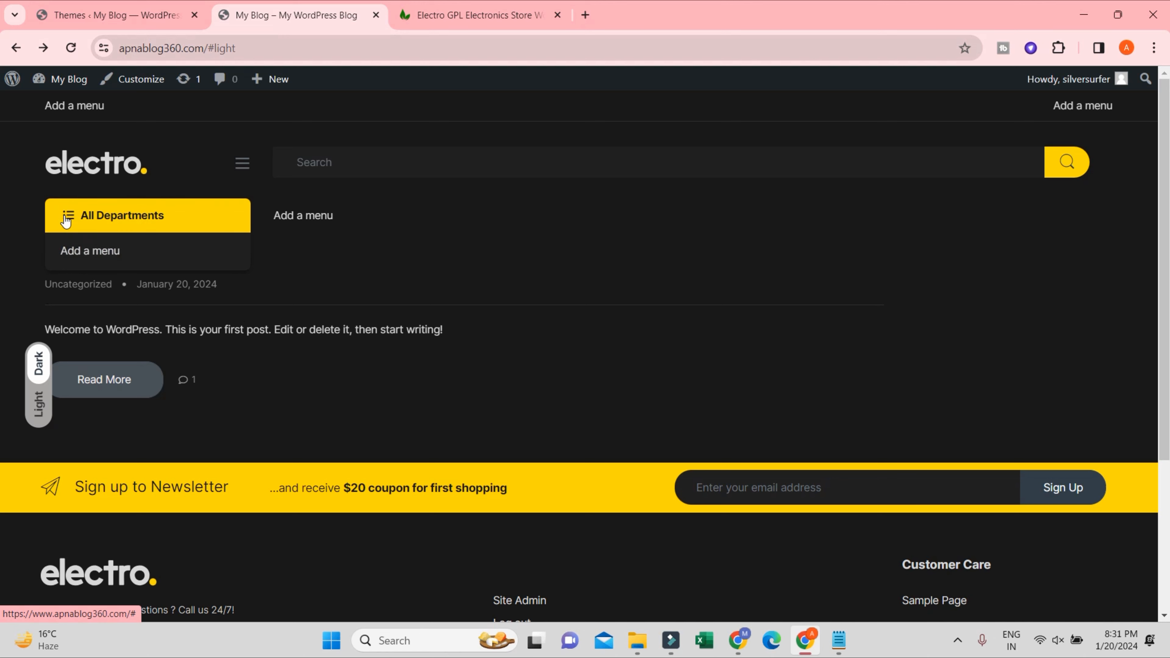
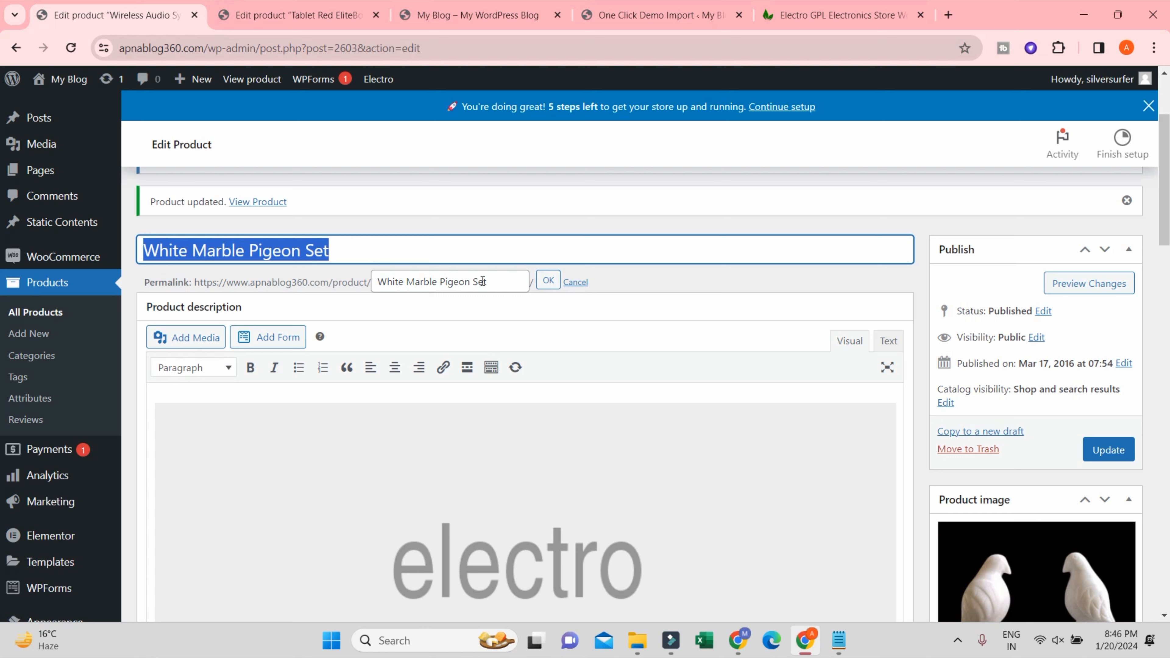
# - Set the product's permalink slug to White Marble Pigeon Set and update the product
pyautogui.moveTo(496, 281); pyautogui.dragTo(290, 272)
pyautogui.write('White Marble Pigeon Set')
pyautogui.click(540, 287)
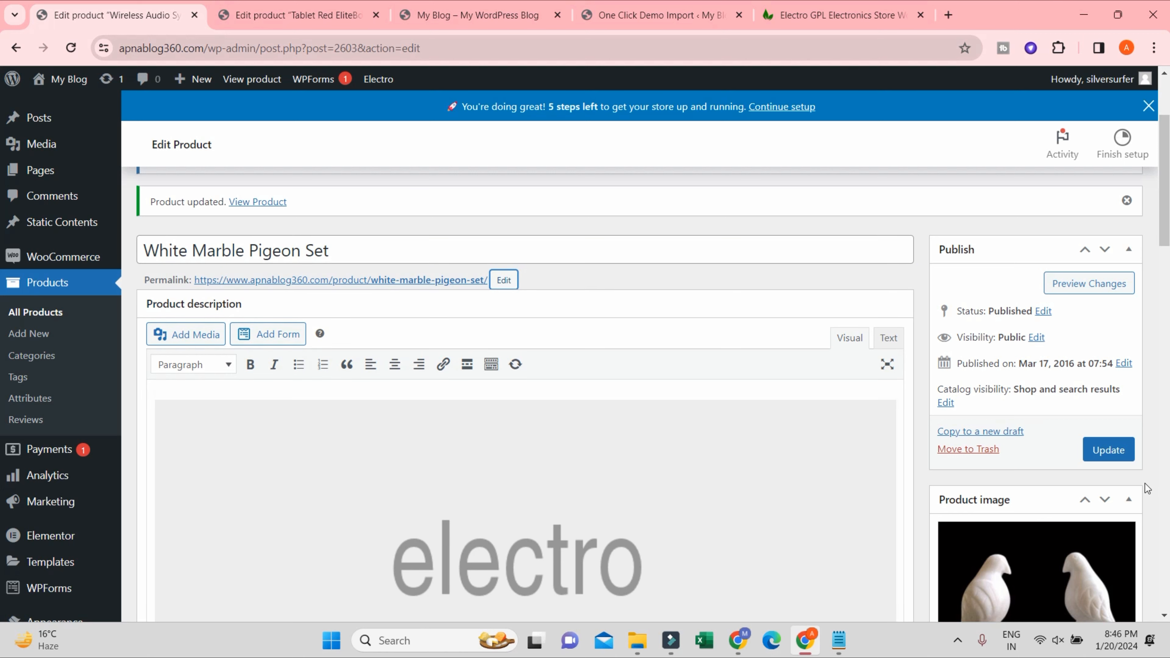
pyautogui.click(1108, 450)
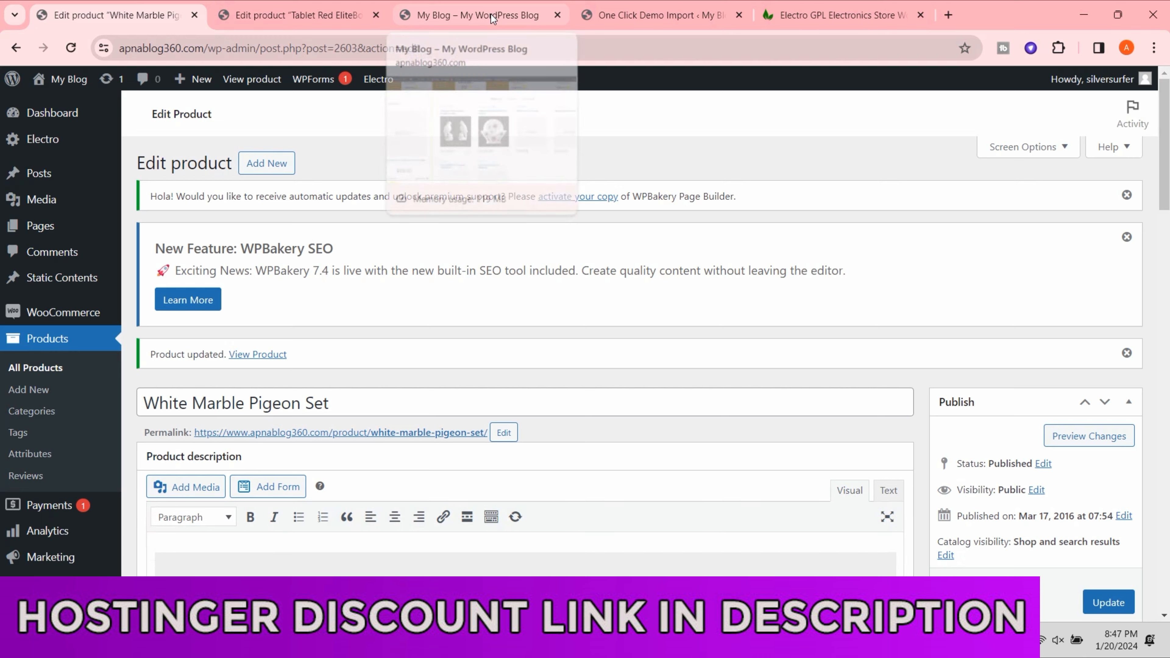
# - Reload the site's front page and check the White Marble Pigeon Set entry among the featured products
pyautogui.click(491, 13)
pyautogui.click(72, 49)
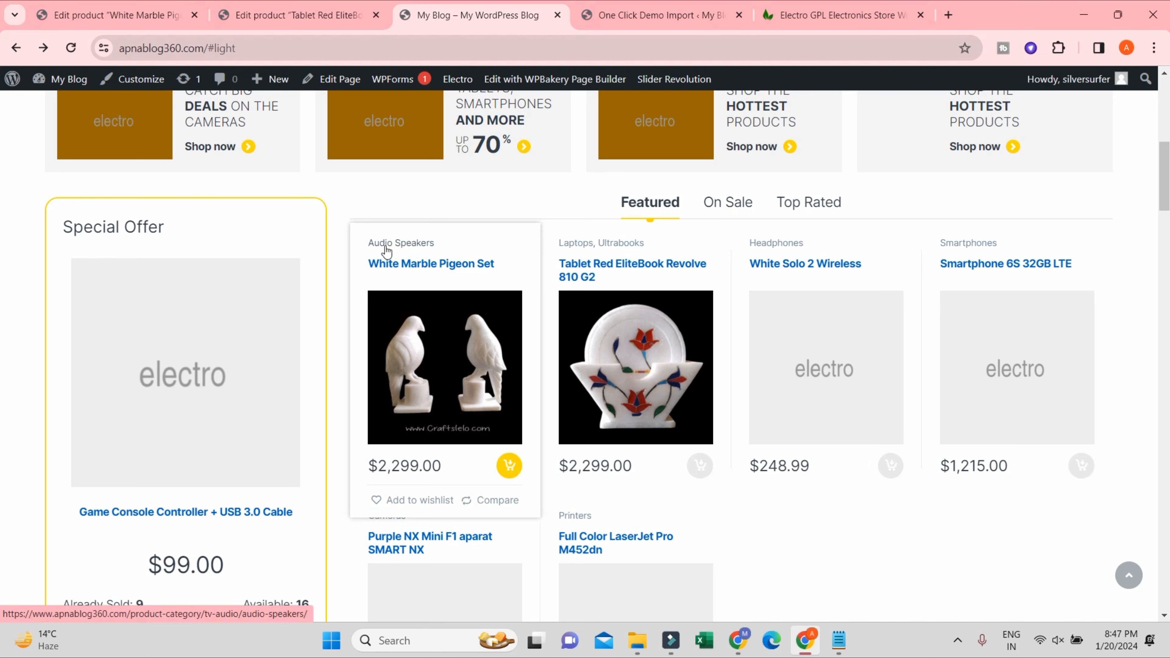
# - Add a new product category named Marble Idols to the White Marble Pigeon Set product
pyautogui.click(142, 9)
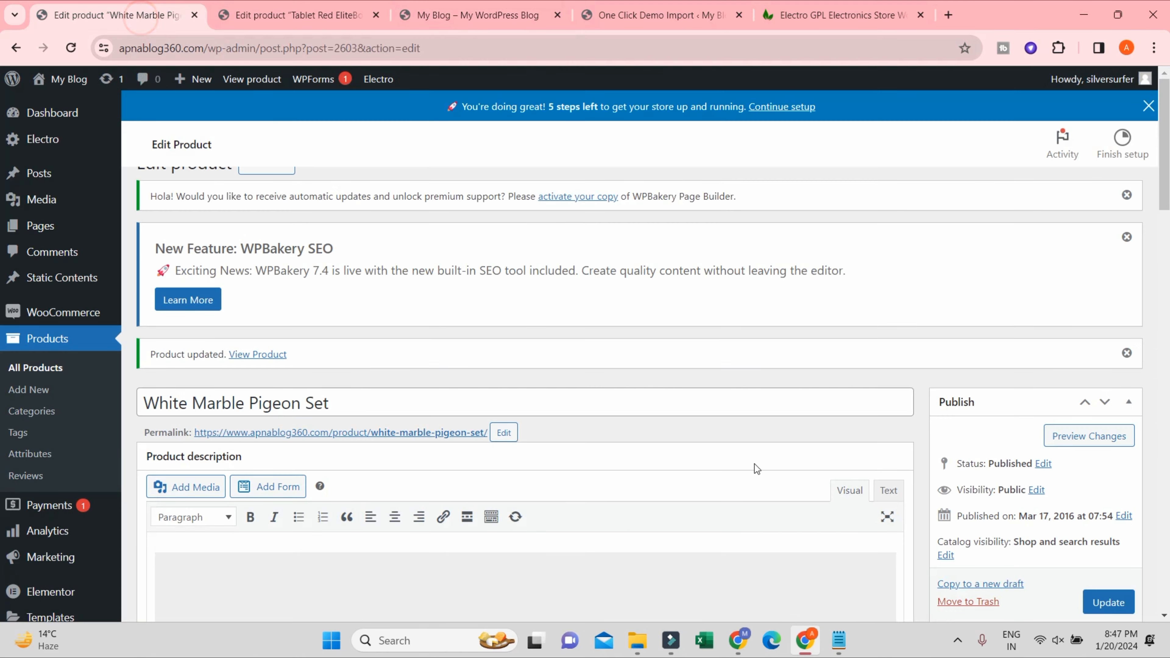
pyautogui.scroll(-10, 1031, 329)
pyautogui.scroll(-5, 935, 425)
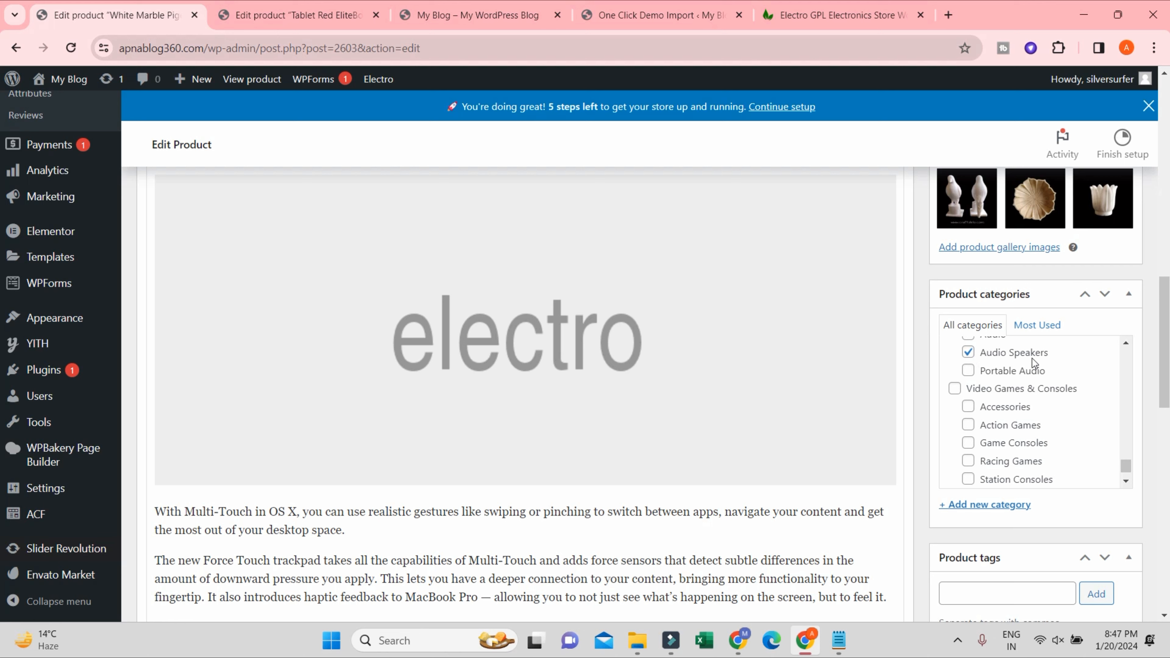
pyautogui.click(971, 506)
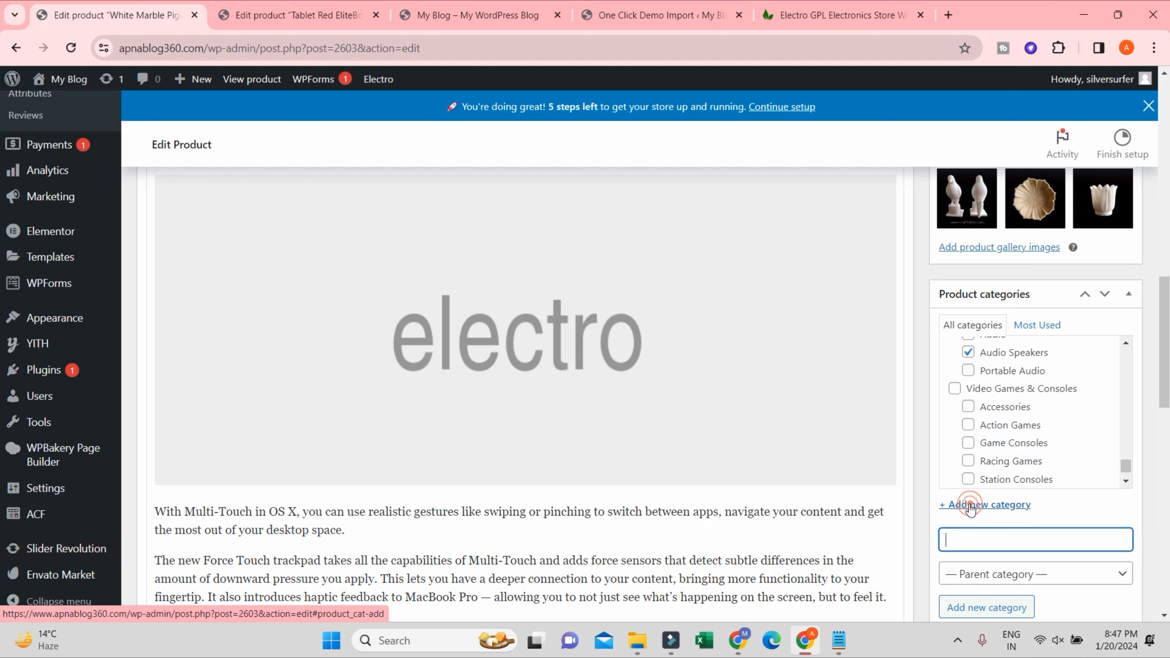
pyautogui.scroll(-3, 976, 534)
pyautogui.click(964, 388)
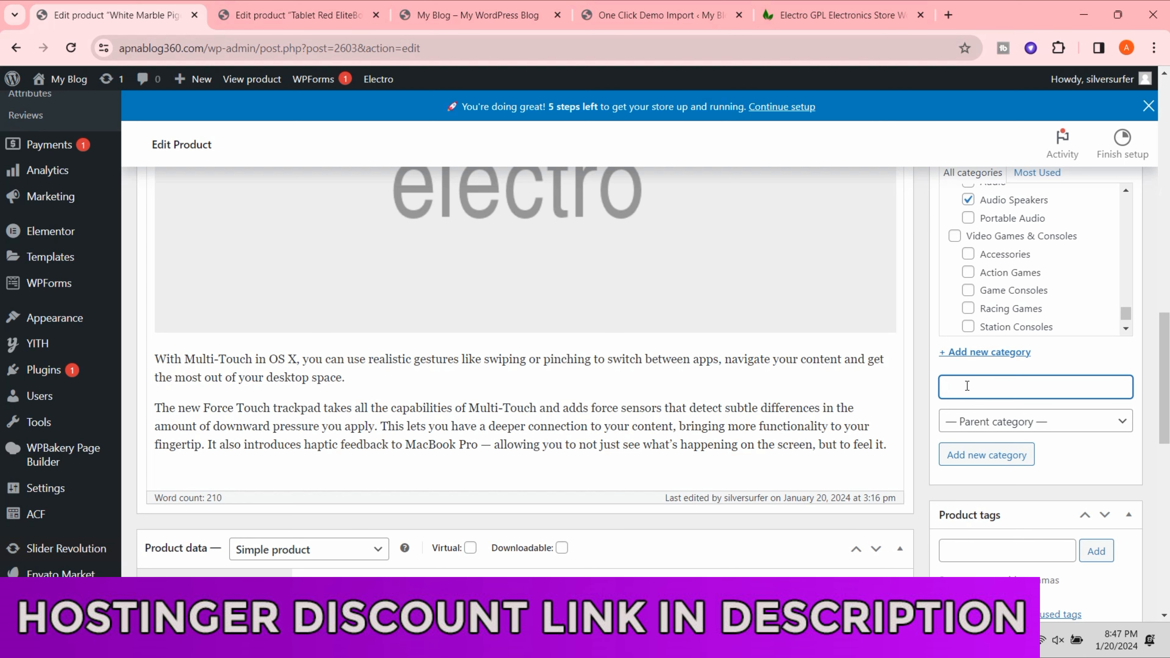
pyautogui.write('Marble Idols')
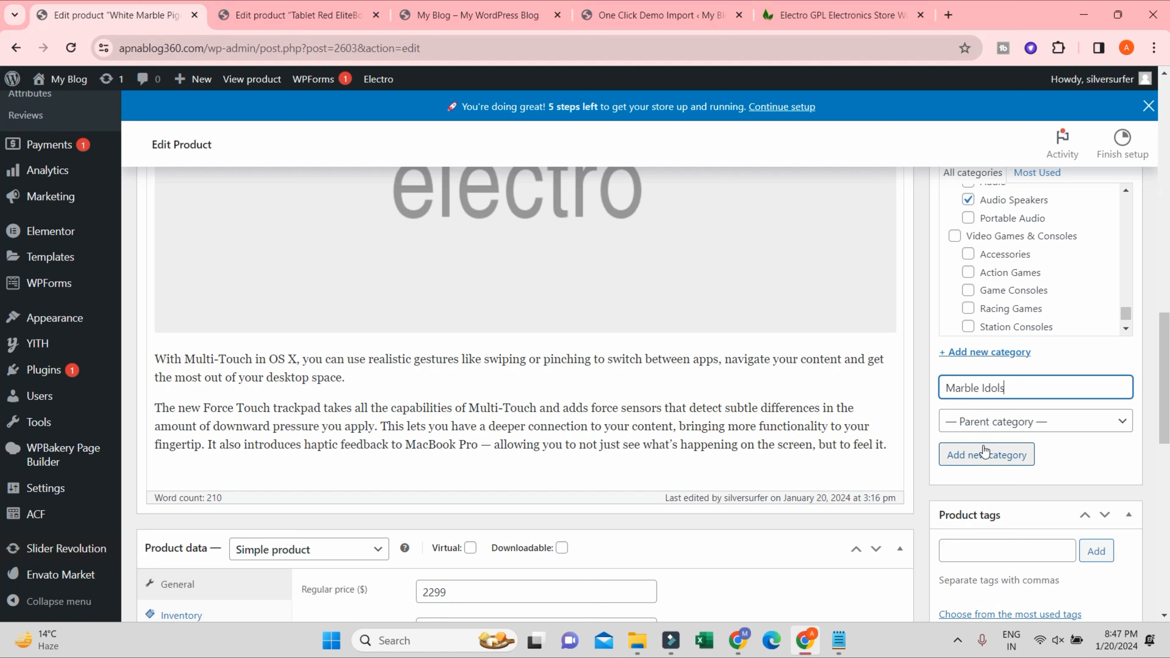
pyautogui.click(999, 456)
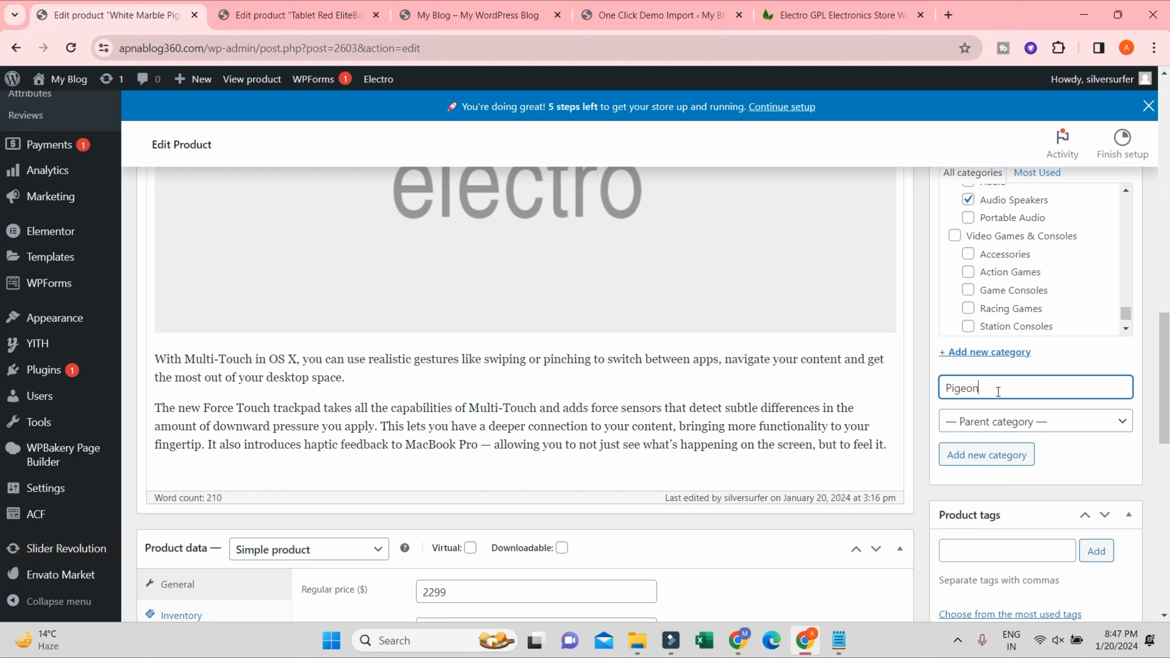
# - Add a Pigeon product category with Marble Idols as its parent
pyautogui.click(993, 420)
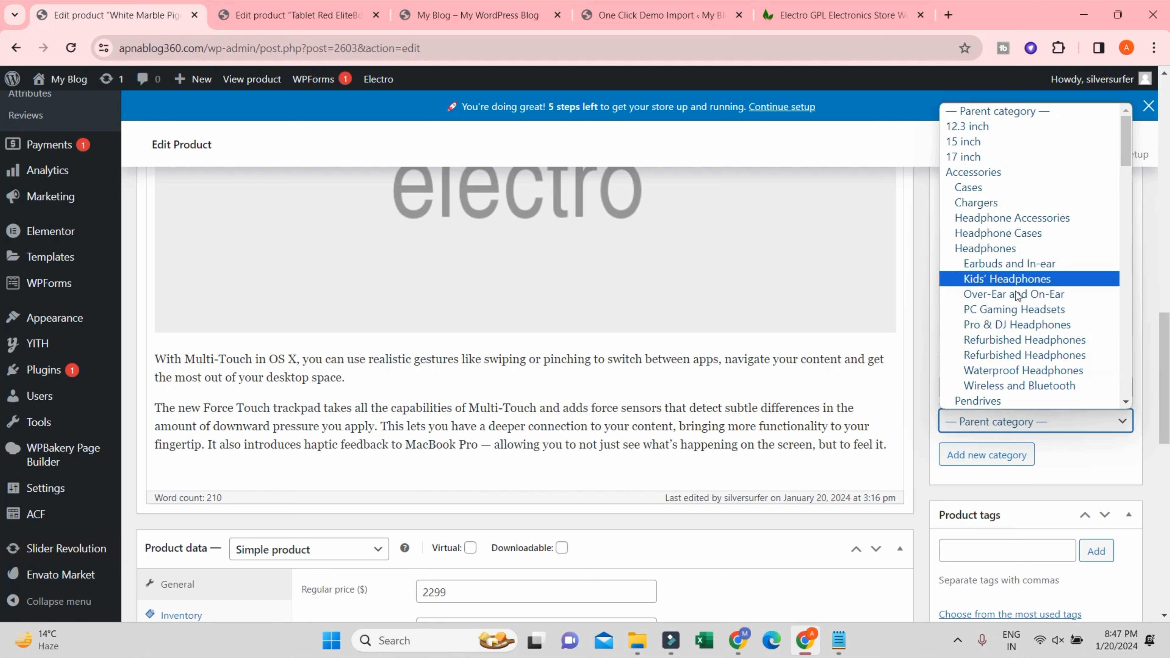
pyautogui.scroll(-5, 1038, 369)
pyautogui.scroll(-7, 1046, 387)
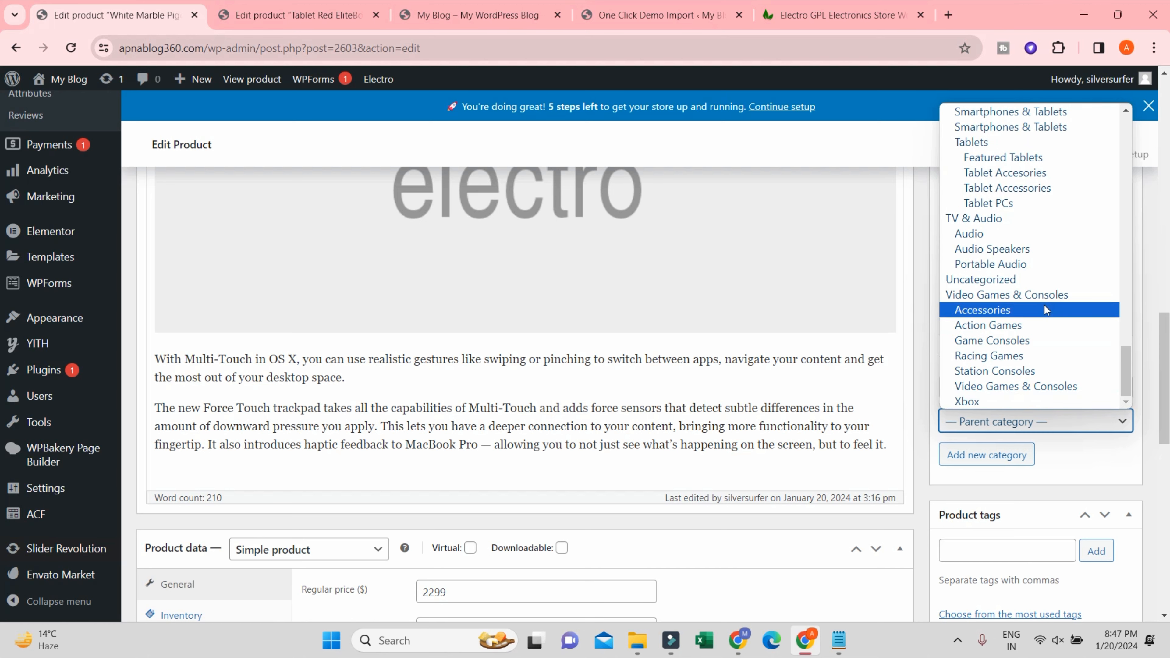
pyautogui.scroll(3, 1044, 306)
pyautogui.scroll(3, 1041, 293)
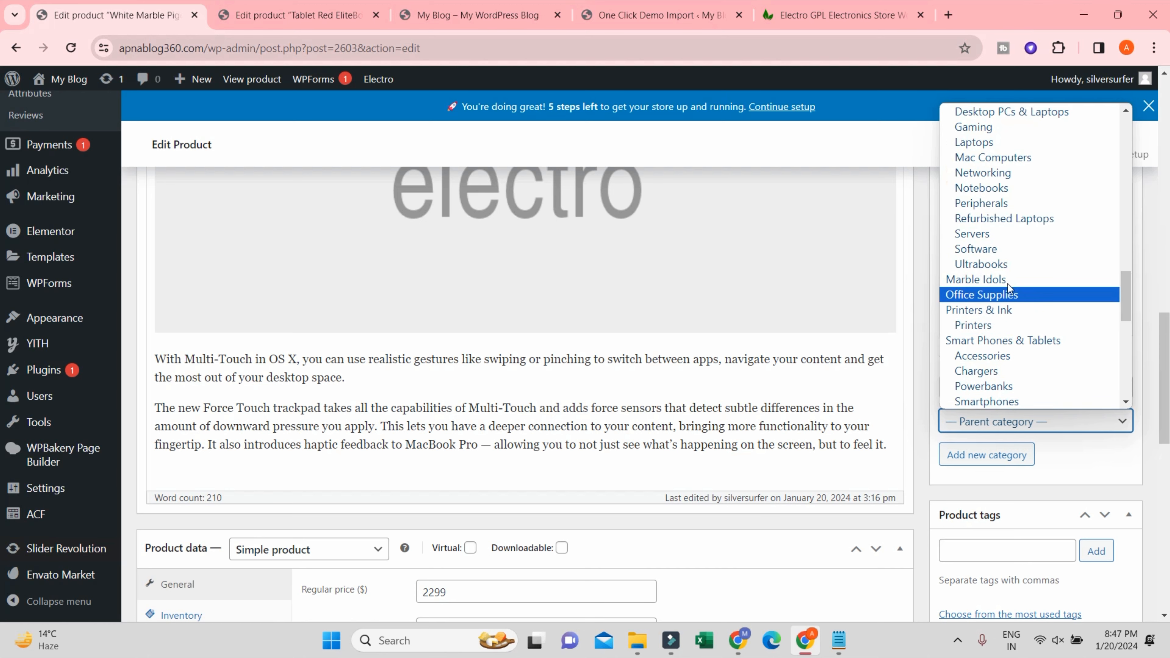
pyautogui.click(995, 277)
pyautogui.click(1008, 456)
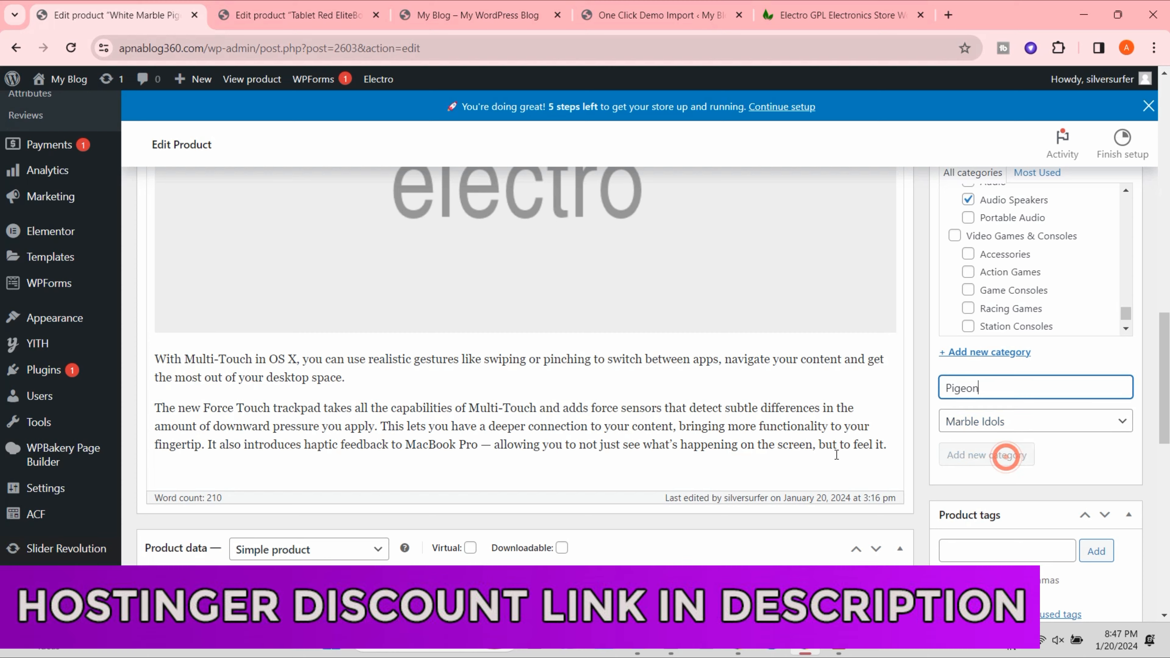
# - Remove the Audio Speakers category from the product and check its category assignments at the start of the list
pyautogui.scroll(3, 1068, 438)
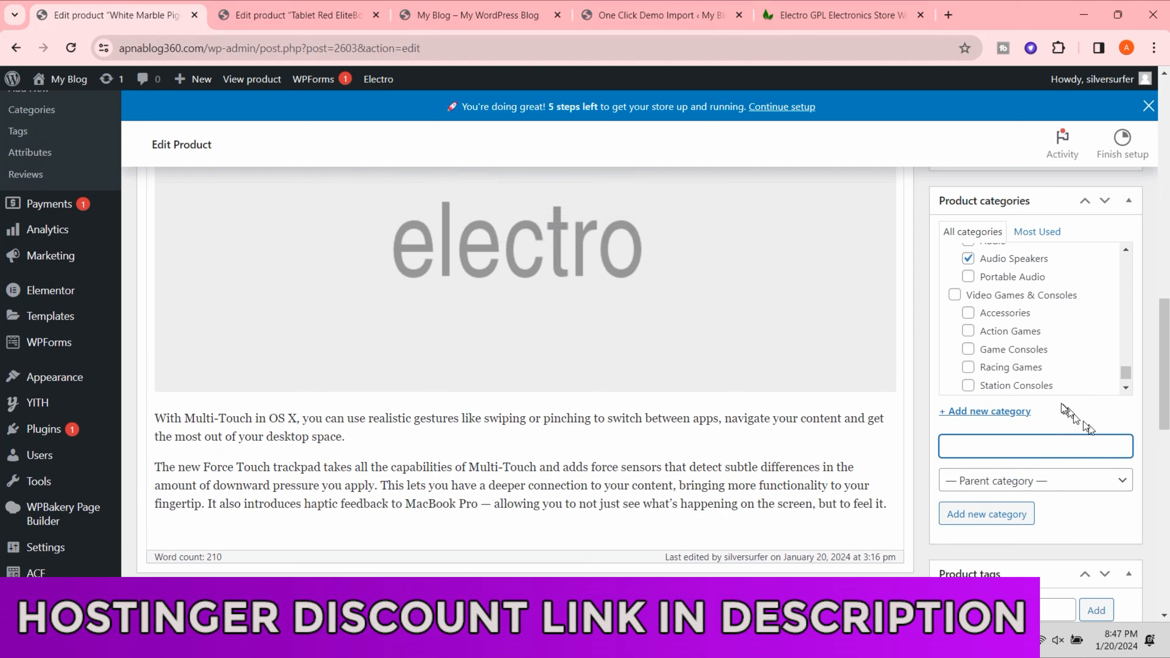
pyautogui.scroll(1, 1059, 401)
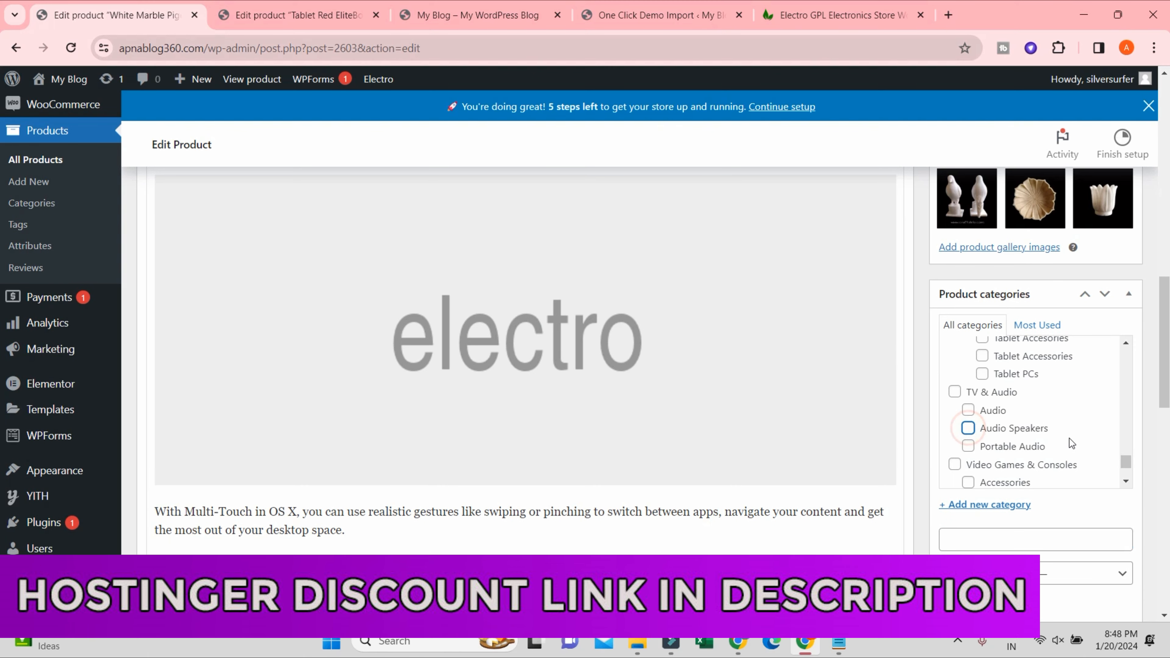
pyautogui.scroll(3, 1073, 430)
pyautogui.scroll(15, 1088, 423)
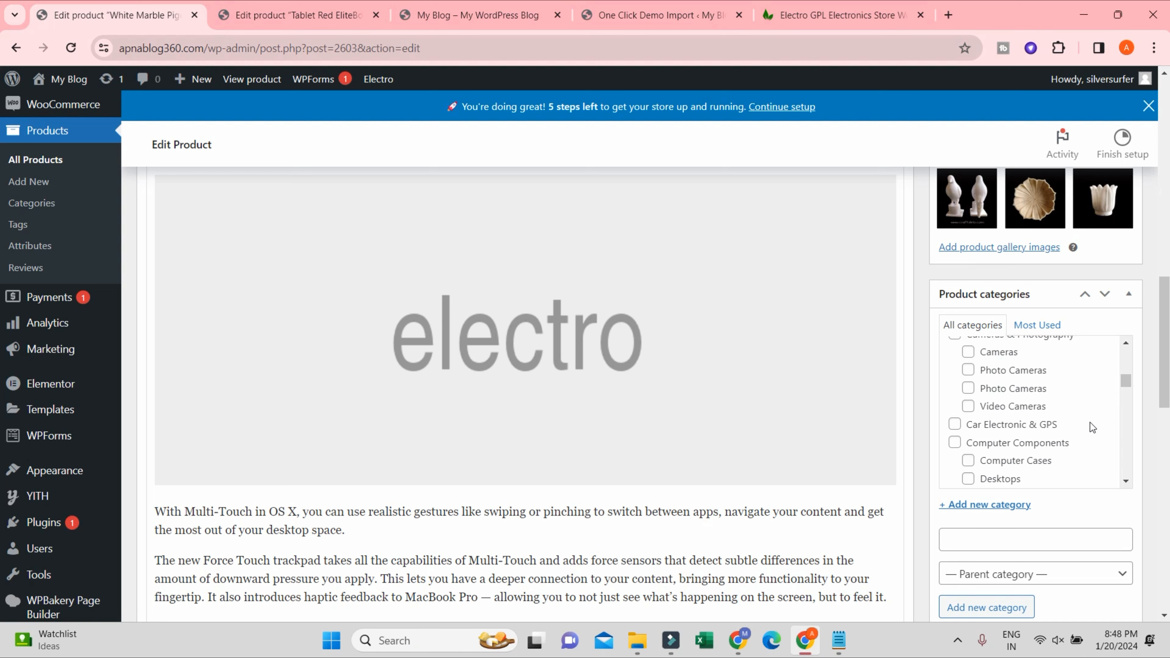
pyautogui.scroll(2, 1091, 422)
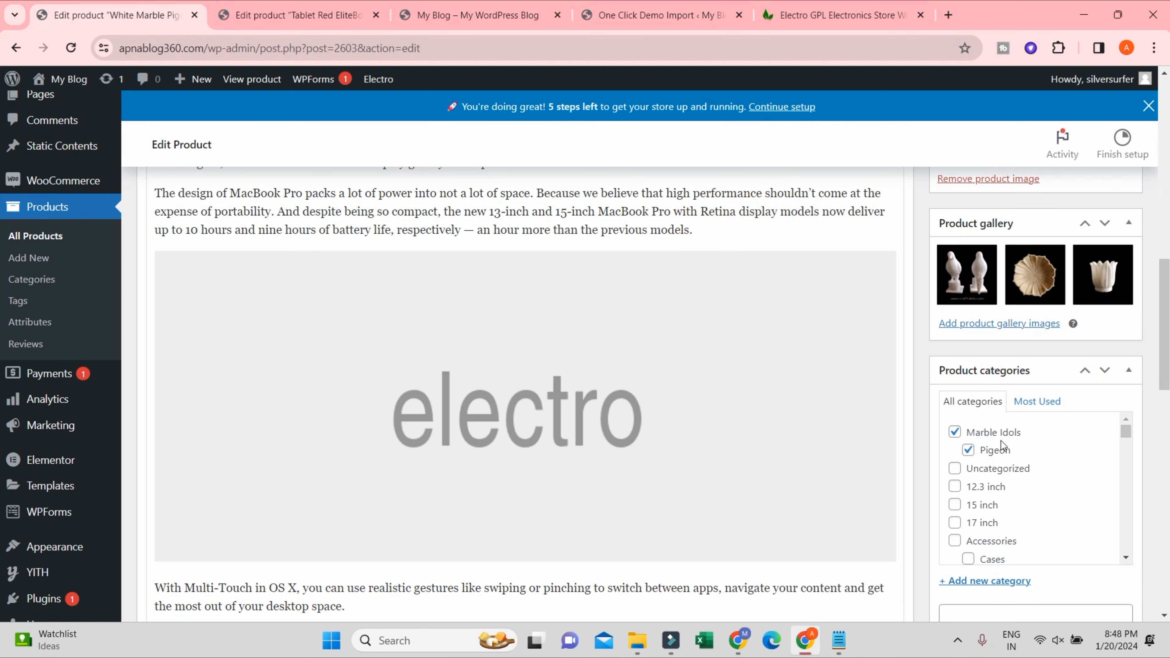
# - Update the product and reload the site's front page to check the category labels of White Marble Pigeon Set
pyautogui.scroll(-3, 1004, 451)
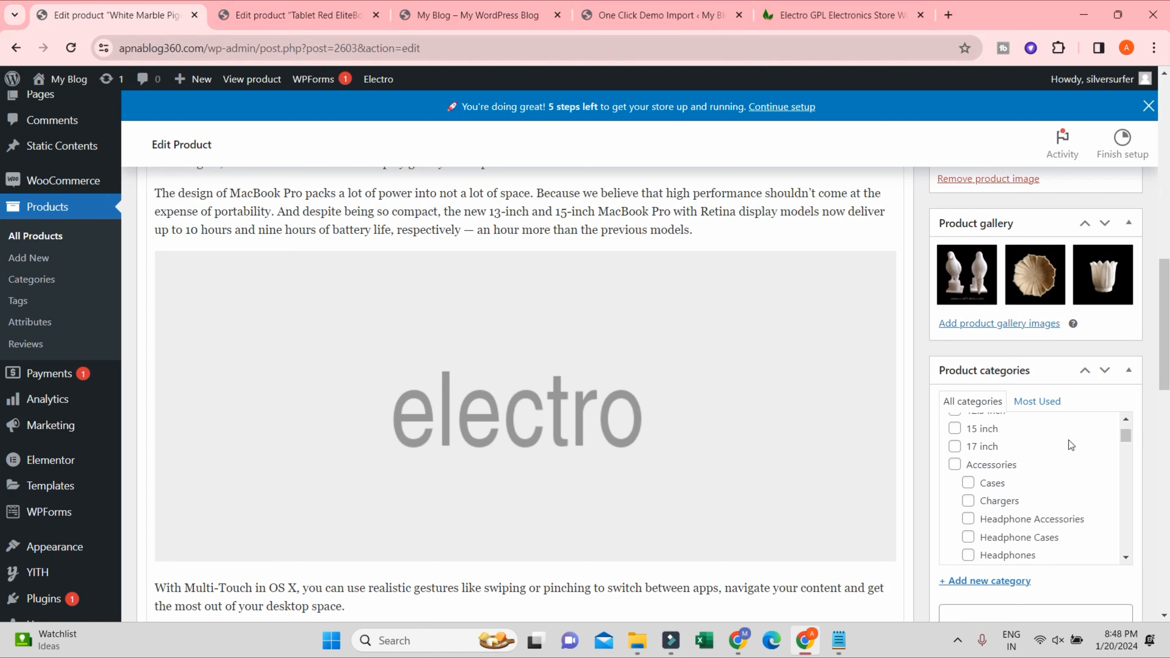
pyautogui.scroll(-8, 1147, 420)
pyautogui.scroll(-5, 1146, 418)
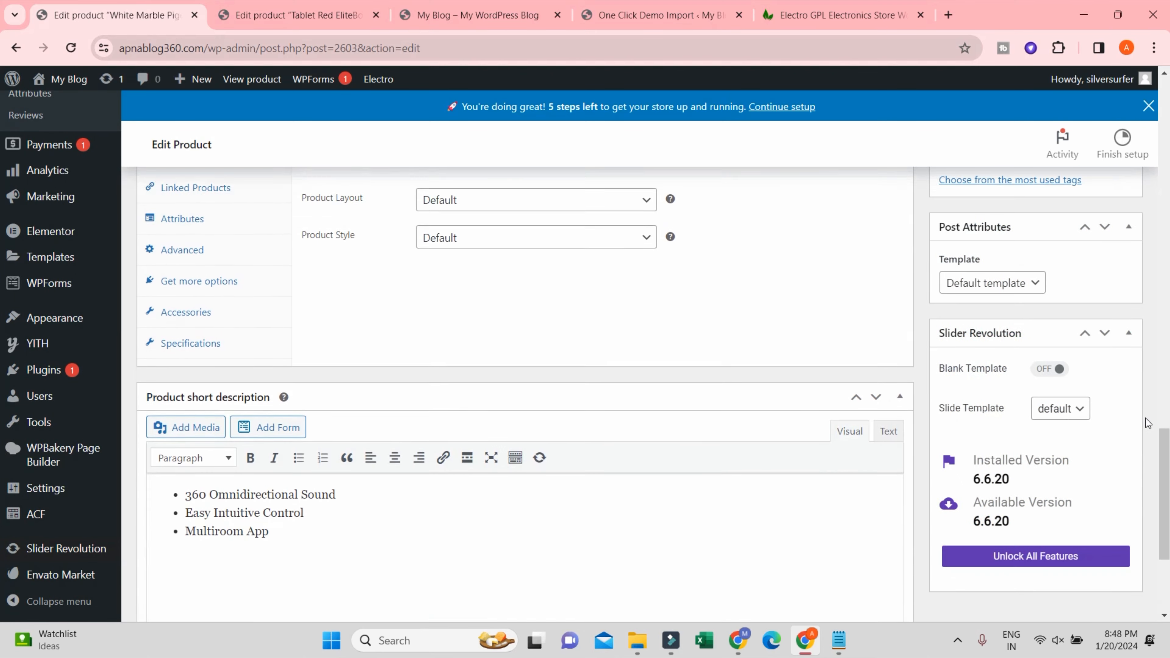
pyautogui.scroll(12, 1139, 345)
pyautogui.scroll(10, 1147, 364)
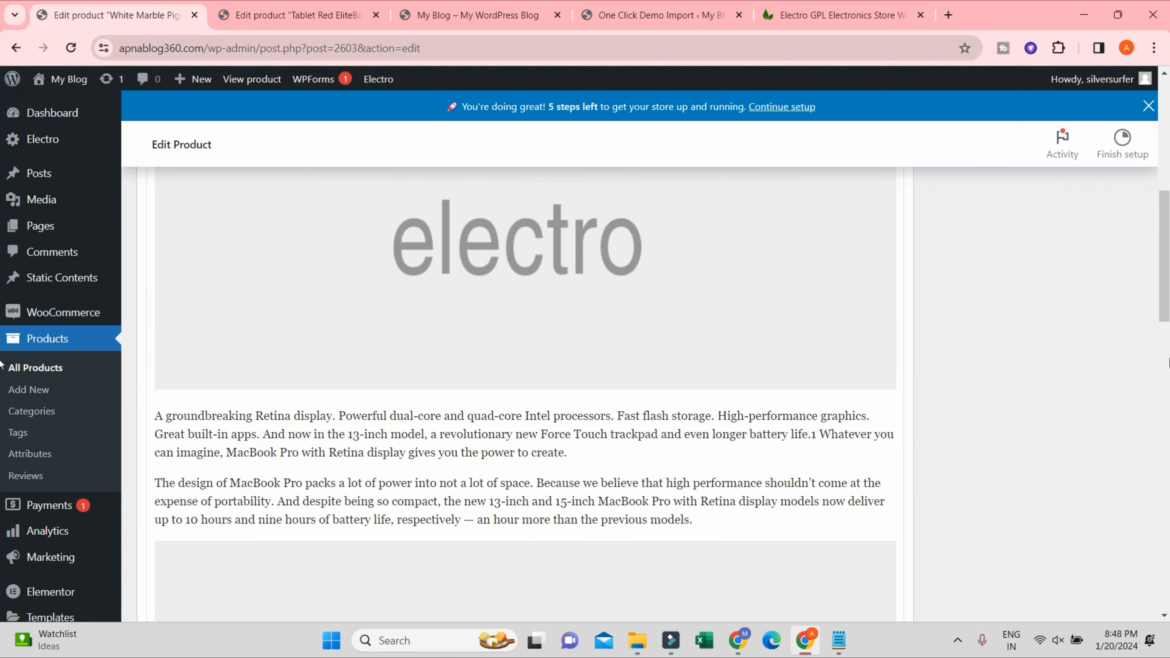
pyautogui.scroll(-2, 1124, 376)
pyautogui.click(1109, 452)
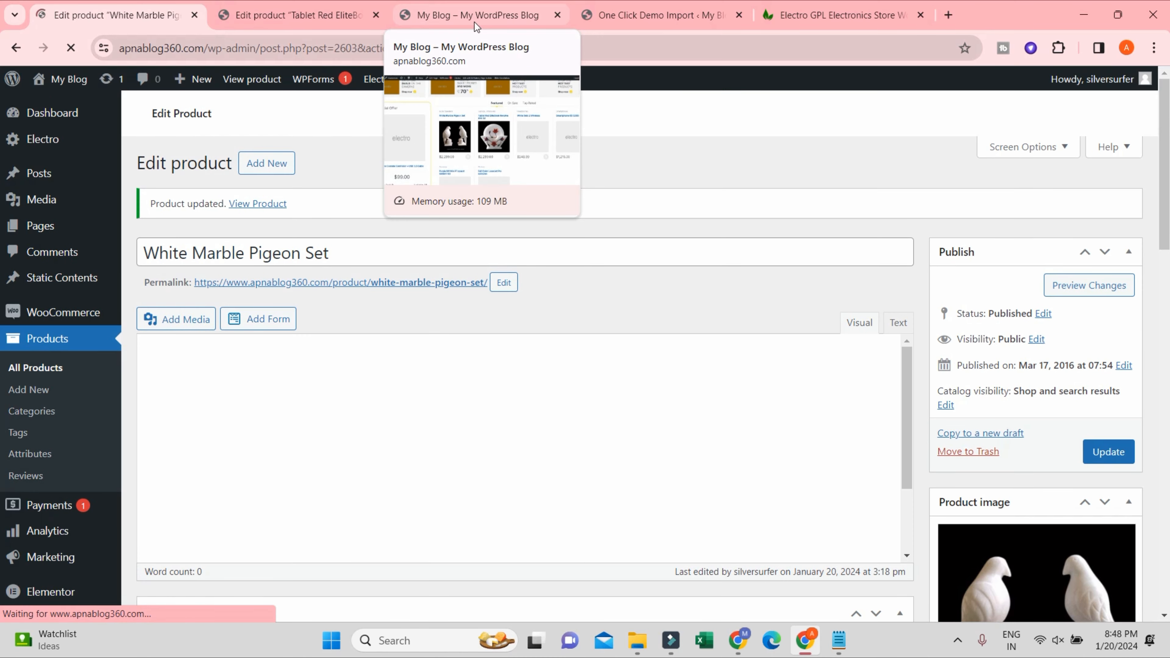
pyautogui.click(475, 23)
pyautogui.click(70, 48)
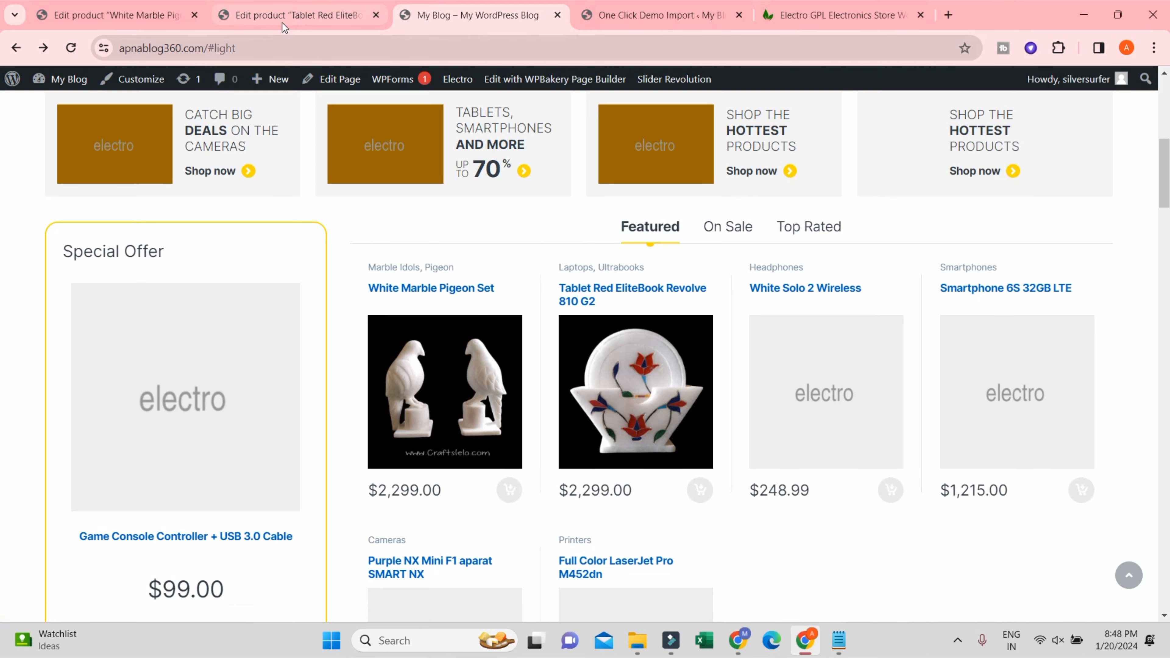
# - Set the White Marble Pigeon Set's regular price to 500 and its sale price to 450 dollars
pyautogui.click(116, 14)
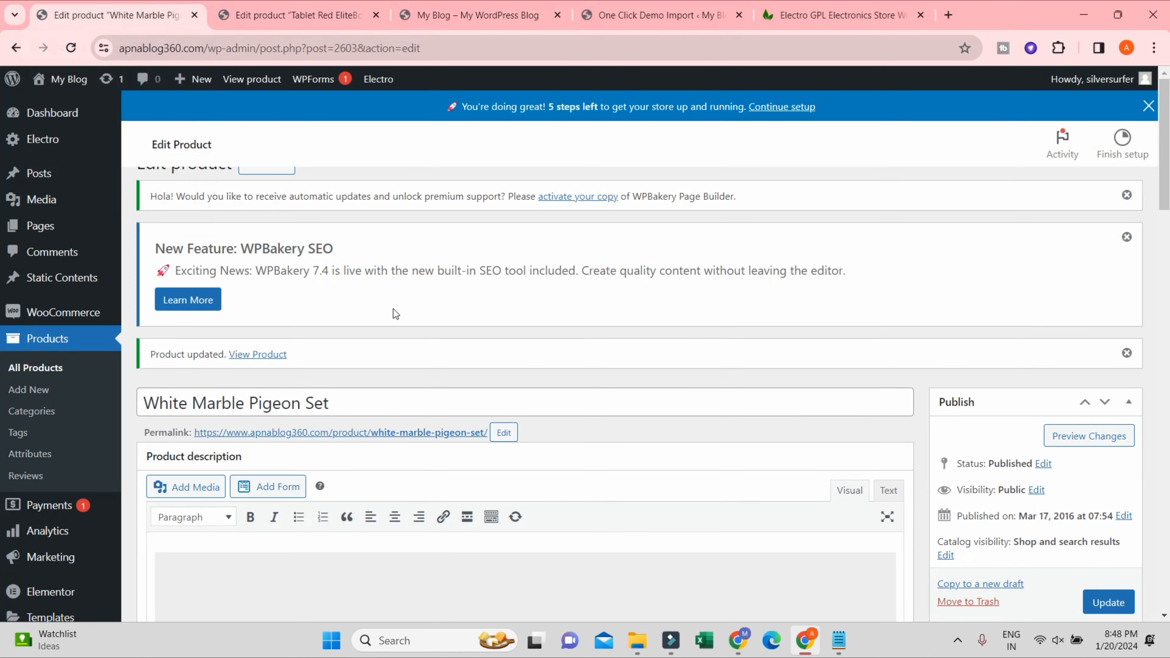
pyautogui.scroll(-5, 393, 309)
pyautogui.scroll(-12, 443, 293)
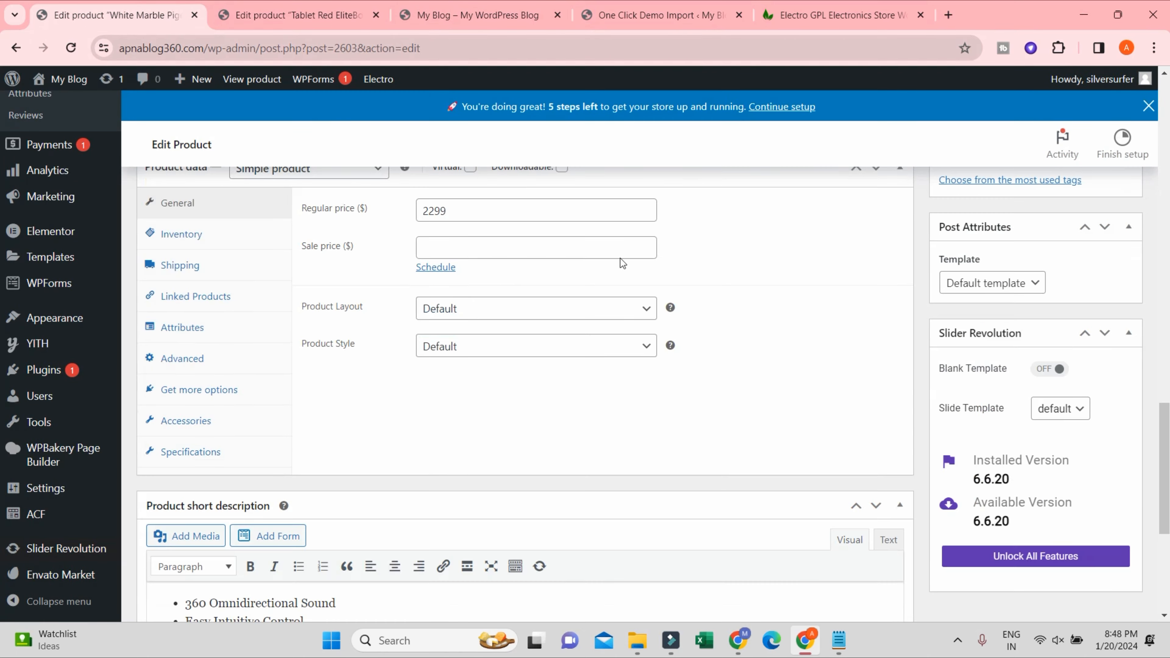
pyautogui.scroll(3, 620, 258)
pyautogui.moveTo(457, 363); pyautogui.dragTo(423, 365)
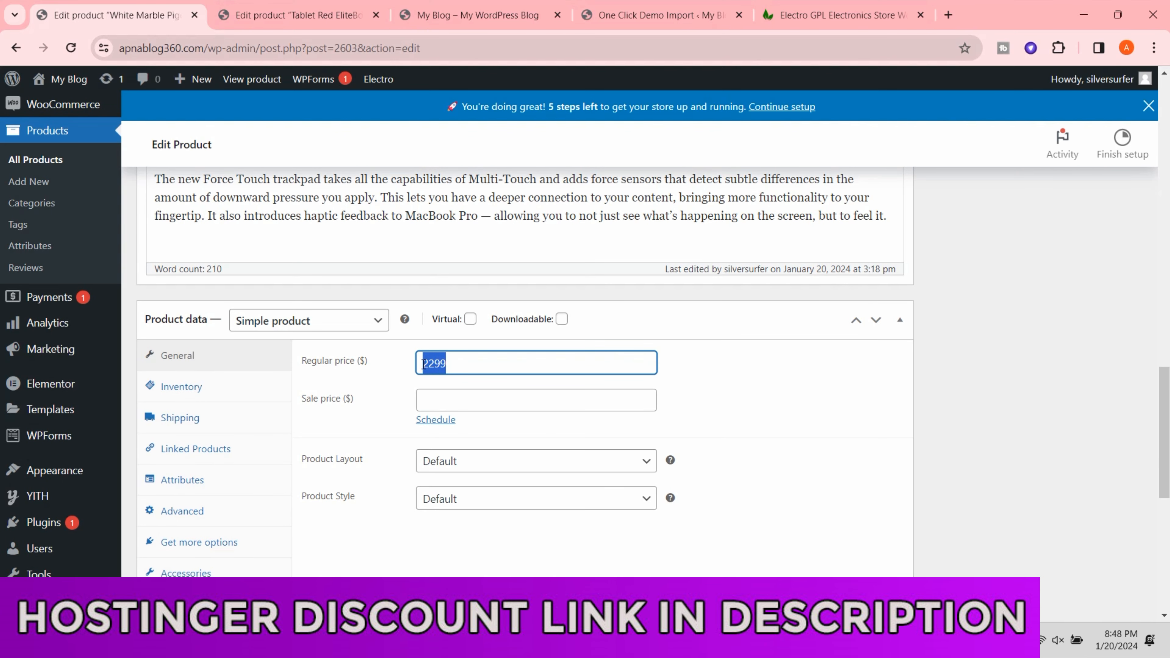
pyautogui.write('500')
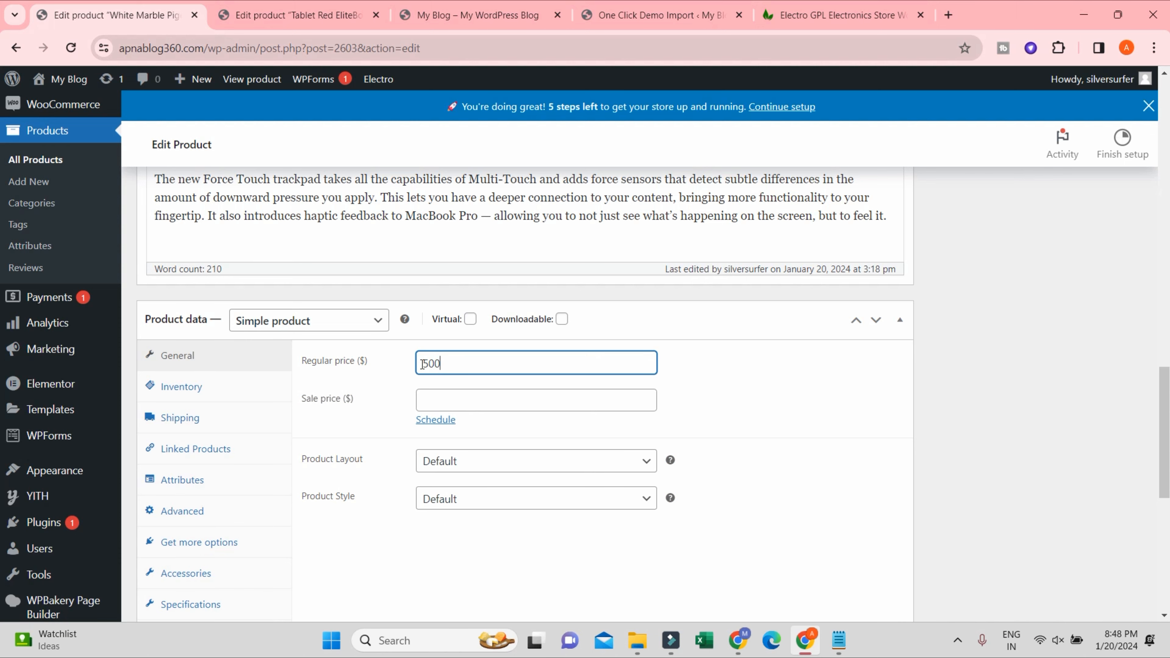
pyautogui.click(795, 393)
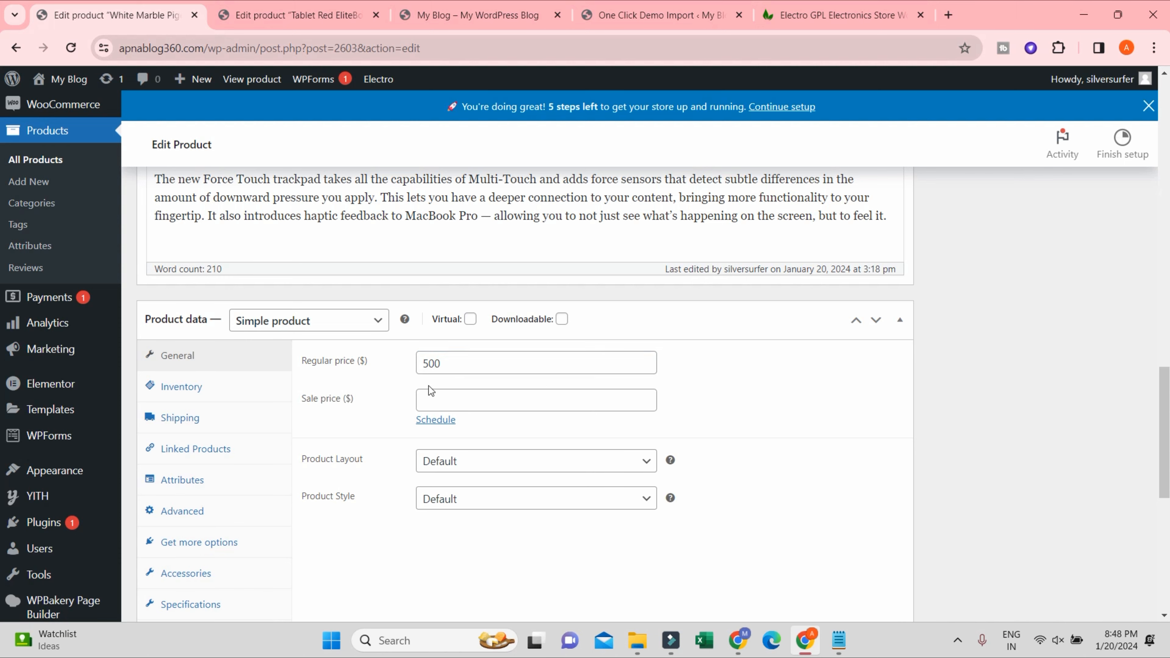
pyautogui.click(446, 397)
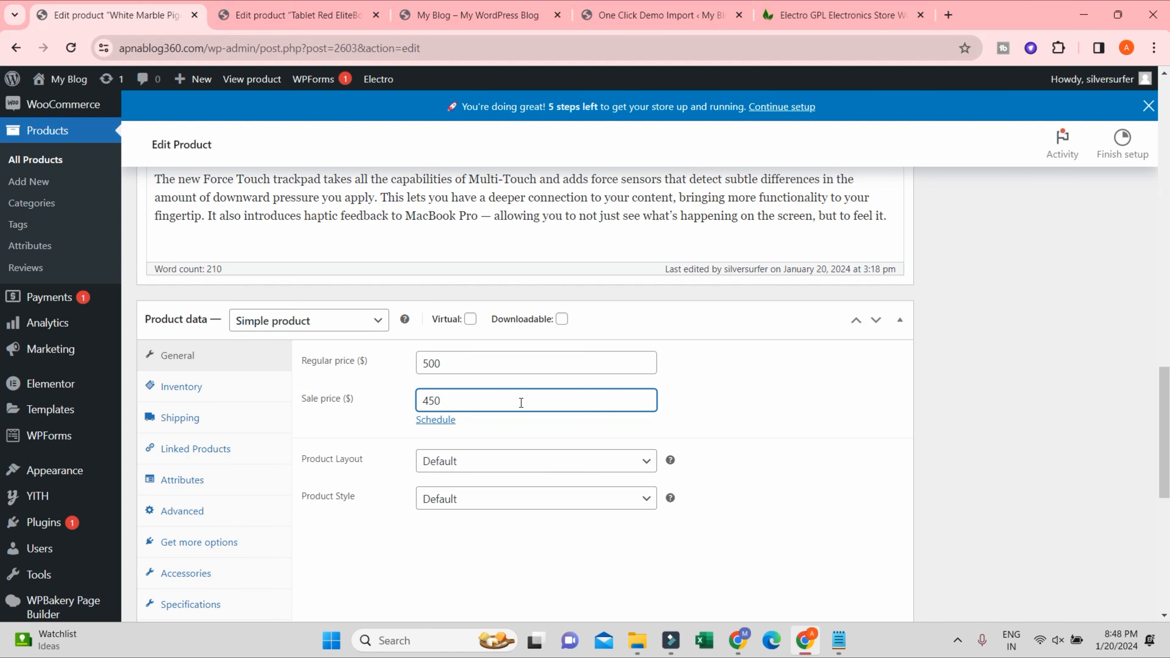
# - Update the product and reload the front page to check the pigeon set's regular and sale prices
pyautogui.scroll(16, 920, 391)
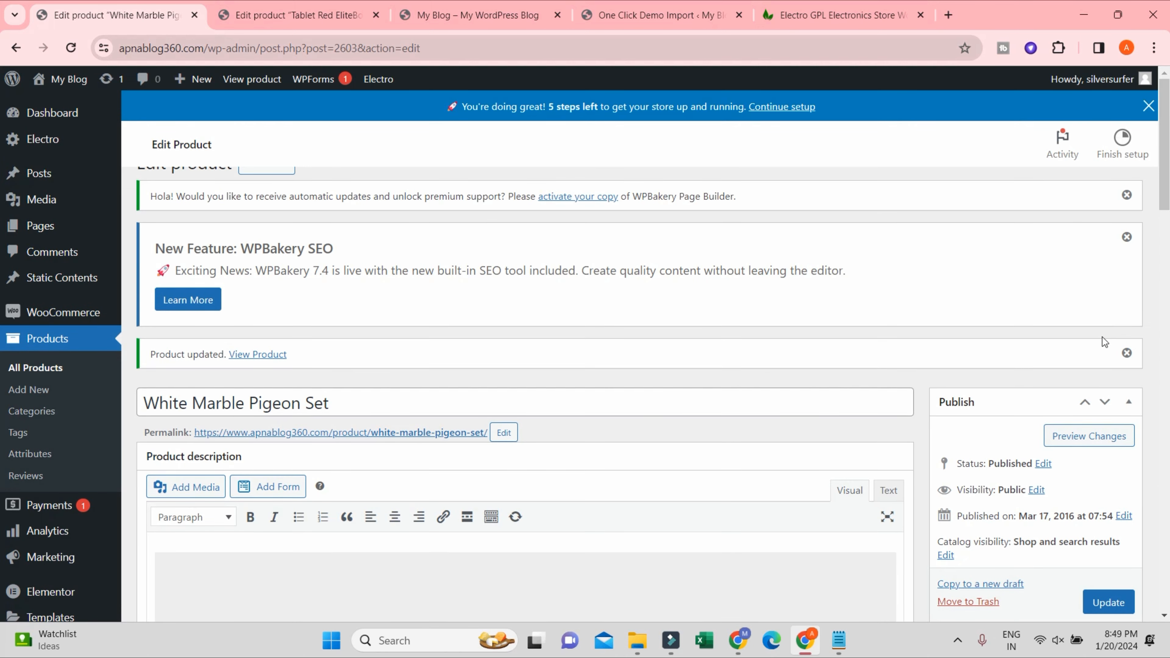
pyautogui.scroll(-1, 1100, 446)
pyautogui.click(1121, 529)
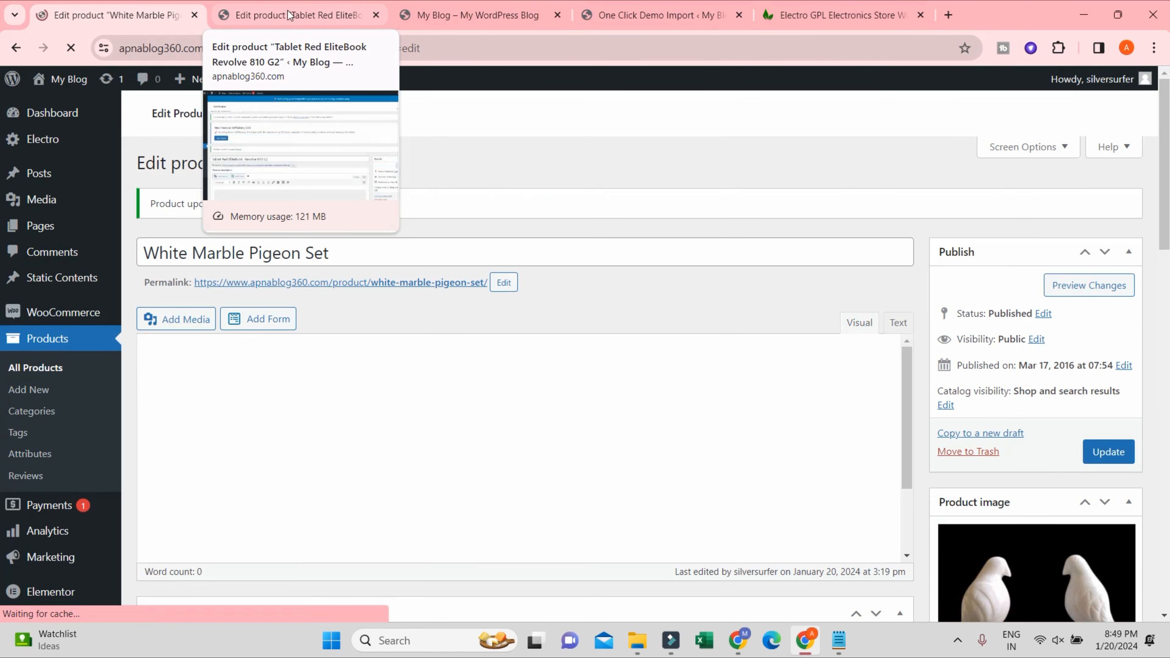
pyautogui.click(477, 15)
pyautogui.click(71, 48)
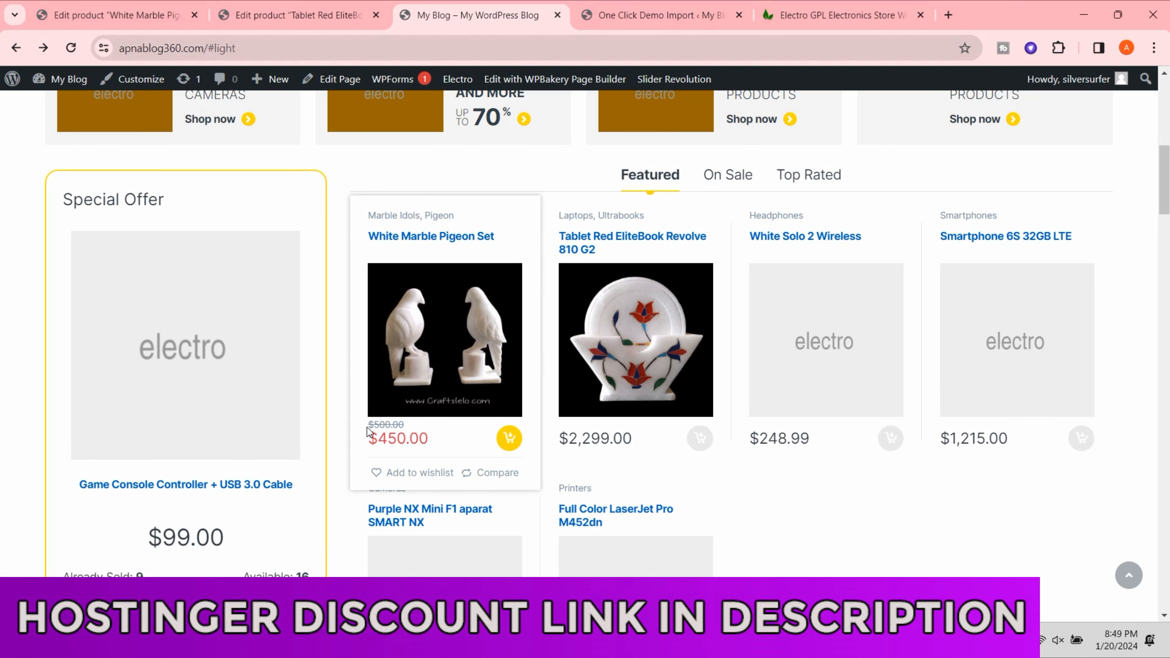
pyautogui.moveTo(375, 437); pyautogui.dragTo(438, 439)
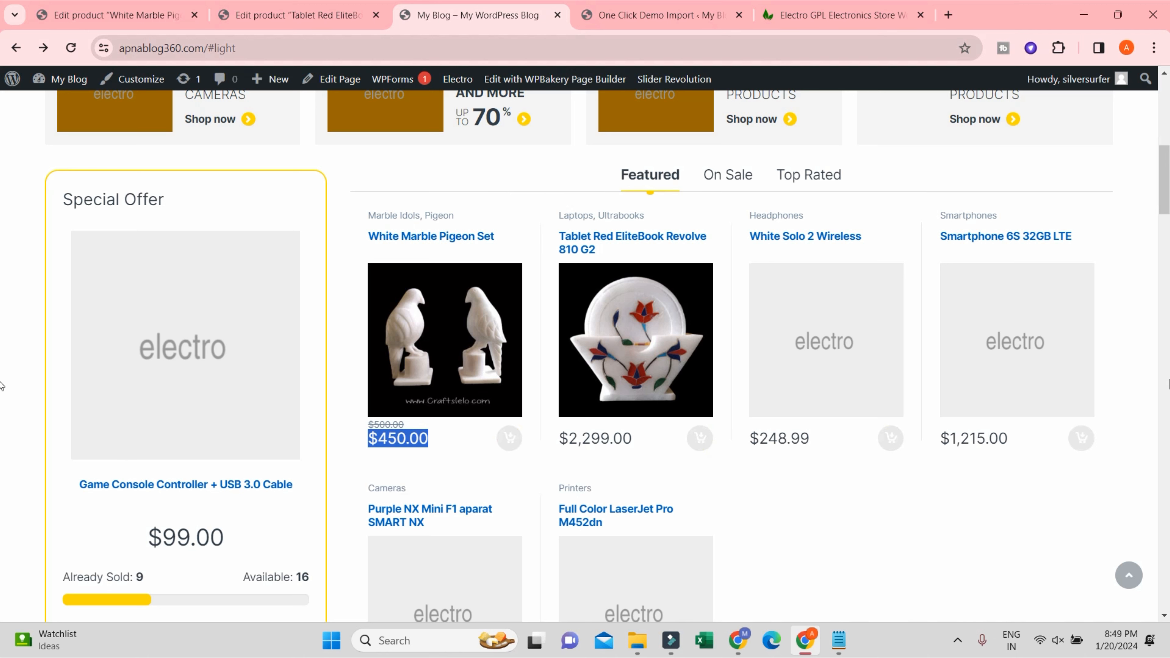
pyautogui.click(1125, 323)
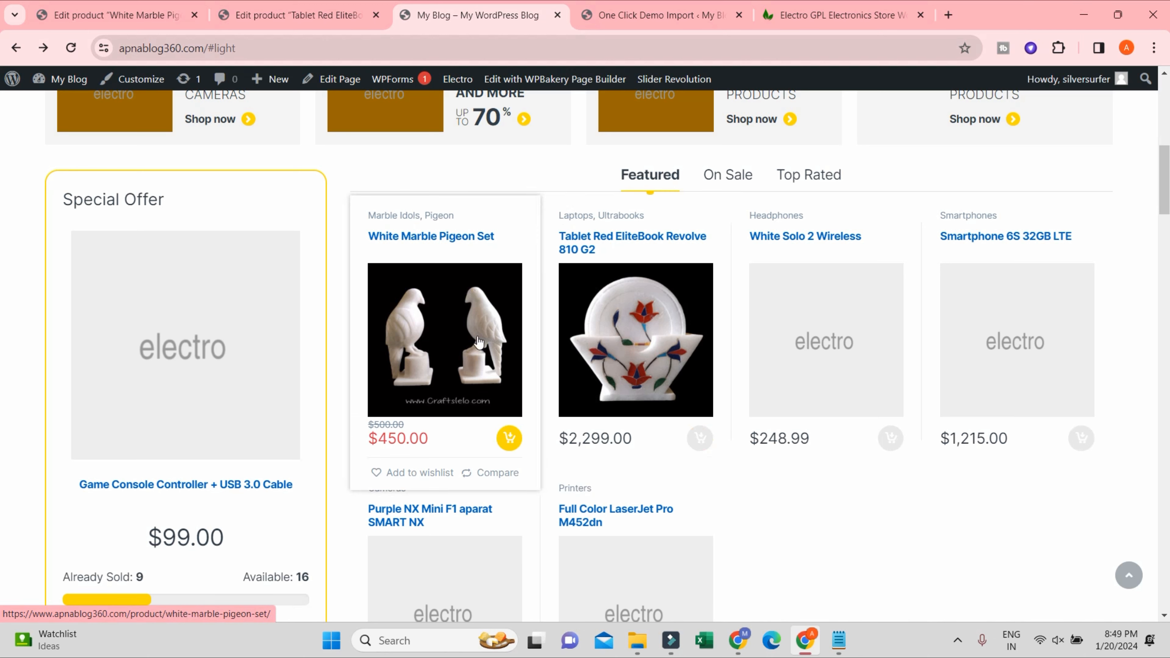
# - Open the White Marble Pigeon Set's product page and examine its short description bullets and the Accessories section
pyautogui.click(465, 369)
pyautogui.scroll(-1, 706, 294)
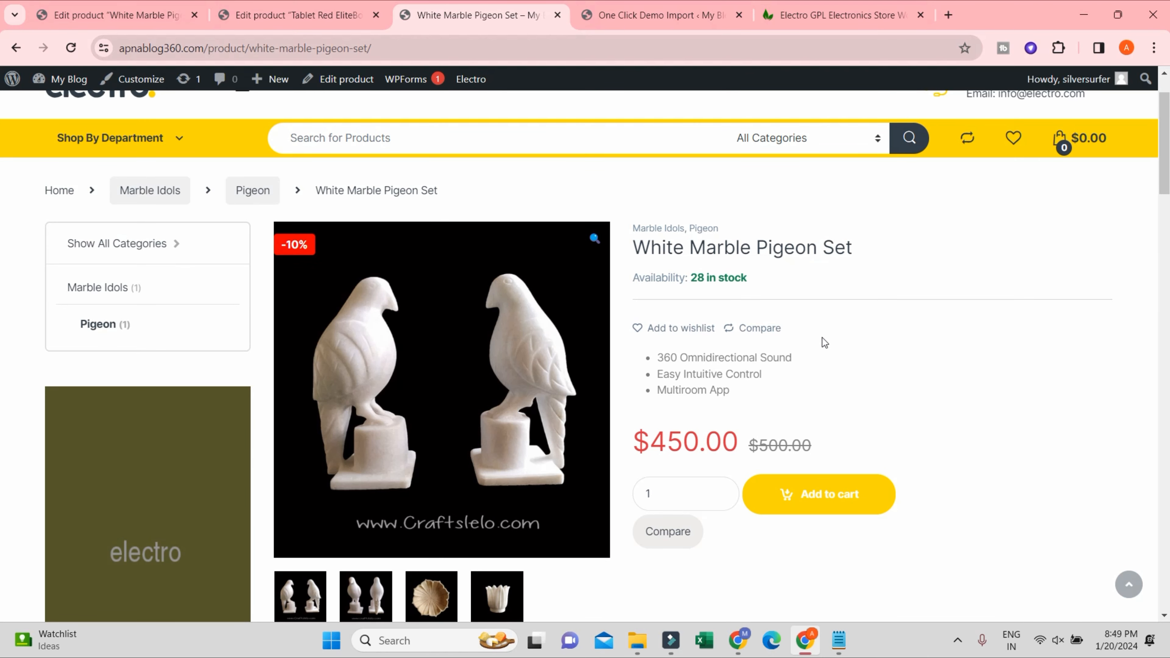
pyautogui.scroll(-2, 816, 340)
pyautogui.scroll(1, 695, 298)
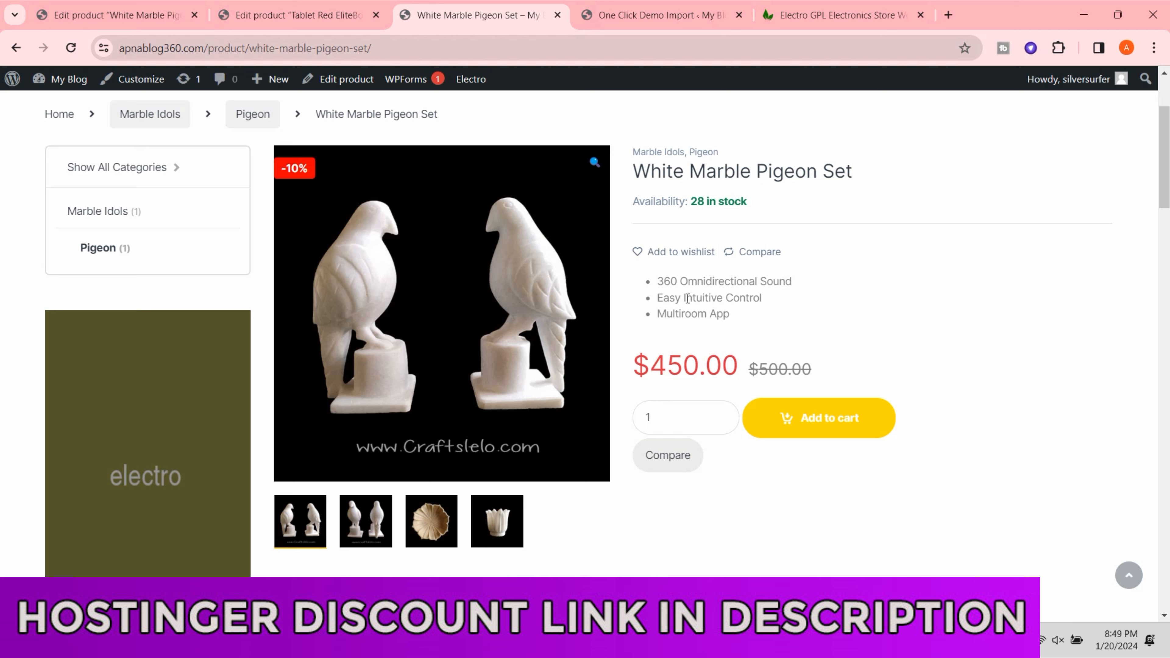
pyautogui.moveTo(659, 300); pyautogui.dragTo(769, 302)
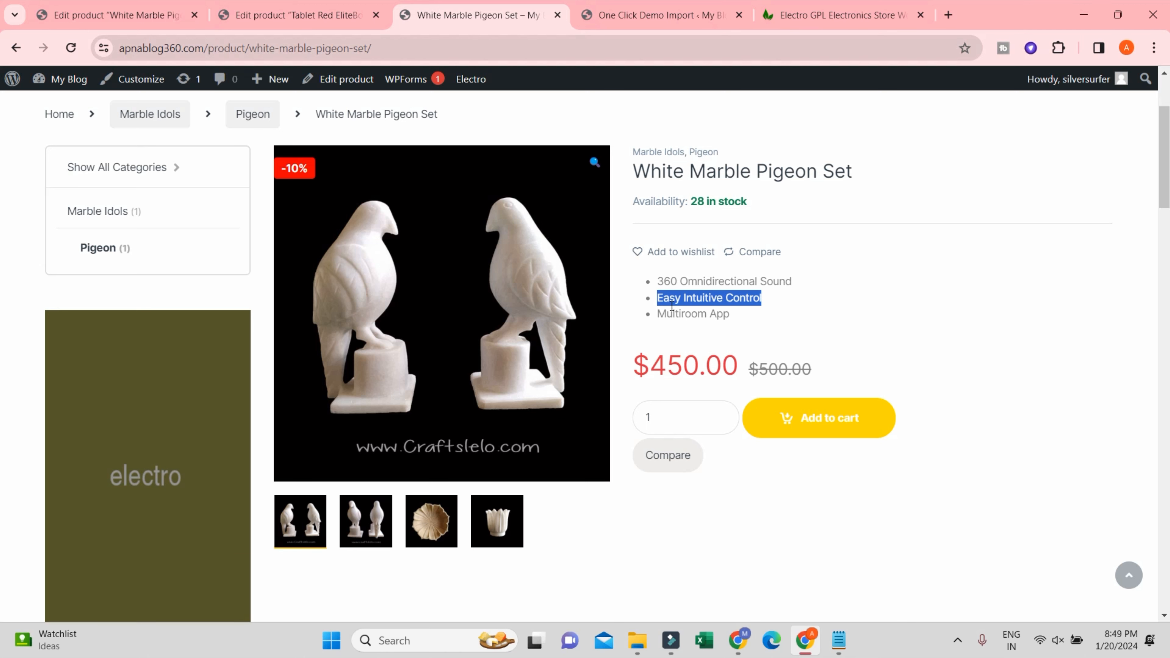
pyautogui.moveTo(678, 281); pyautogui.dragTo(788, 314)
pyautogui.click(757, 304)
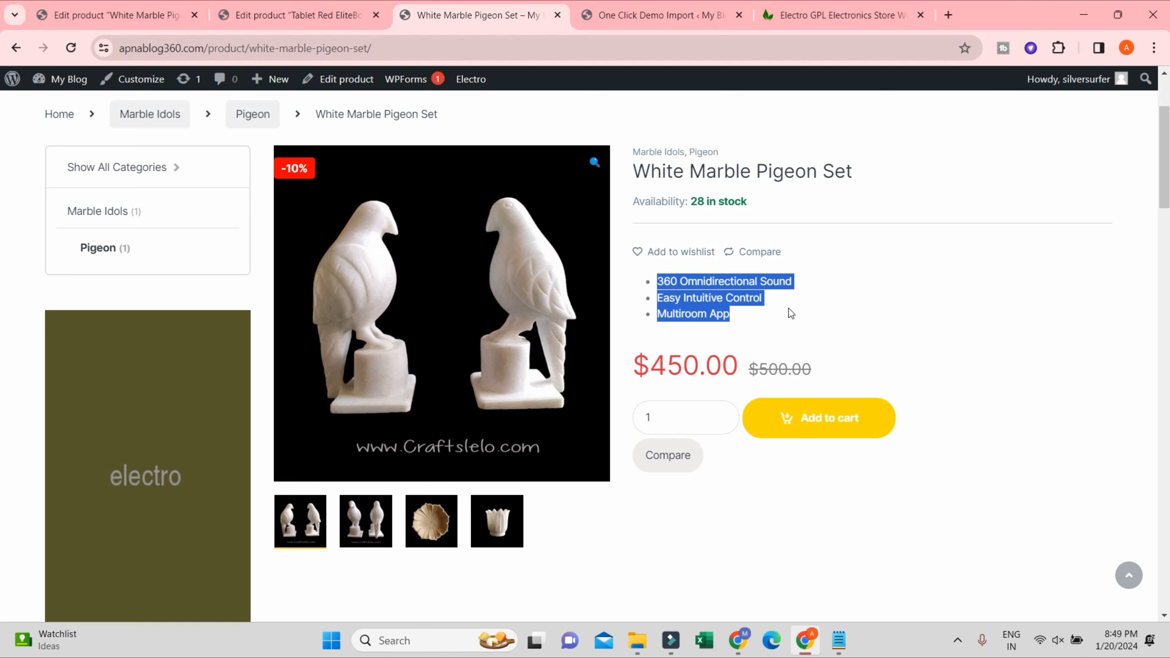
pyautogui.scroll(-10, 789, 309)
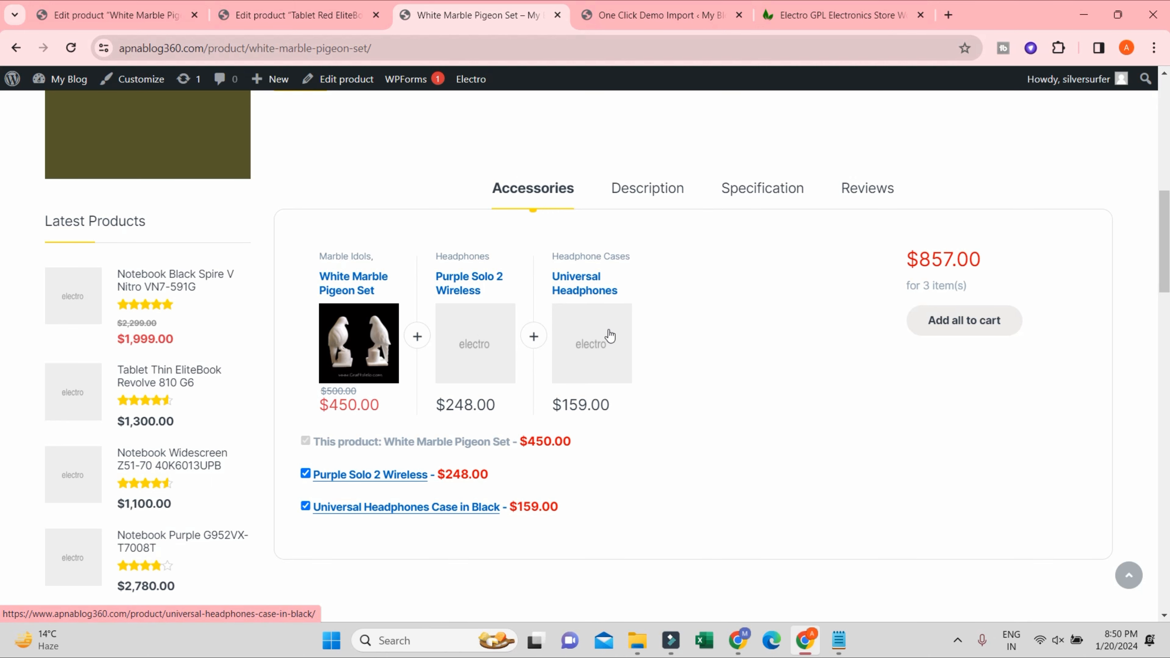
# - Examine the Description section of the White Marble Pigeon Set's product page, including its demo text and placeholder images
pyautogui.click(647, 189)
pyautogui.scroll(-10, 727, 313)
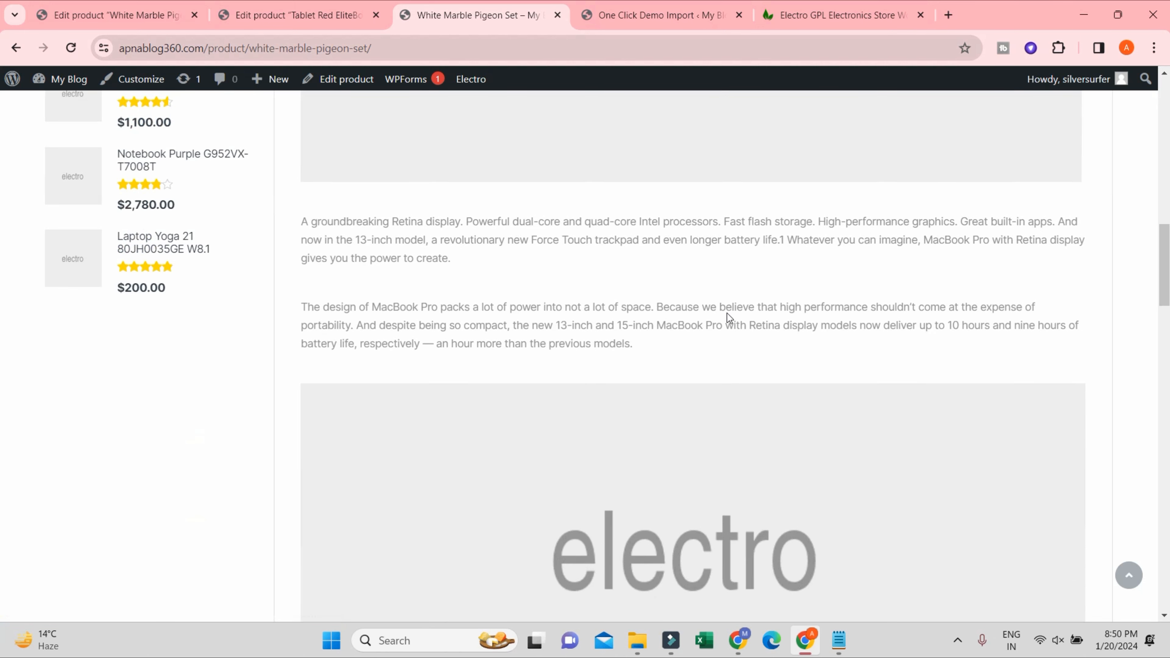
pyautogui.scroll(-3, 727, 315)
pyautogui.scroll(15, 852, 334)
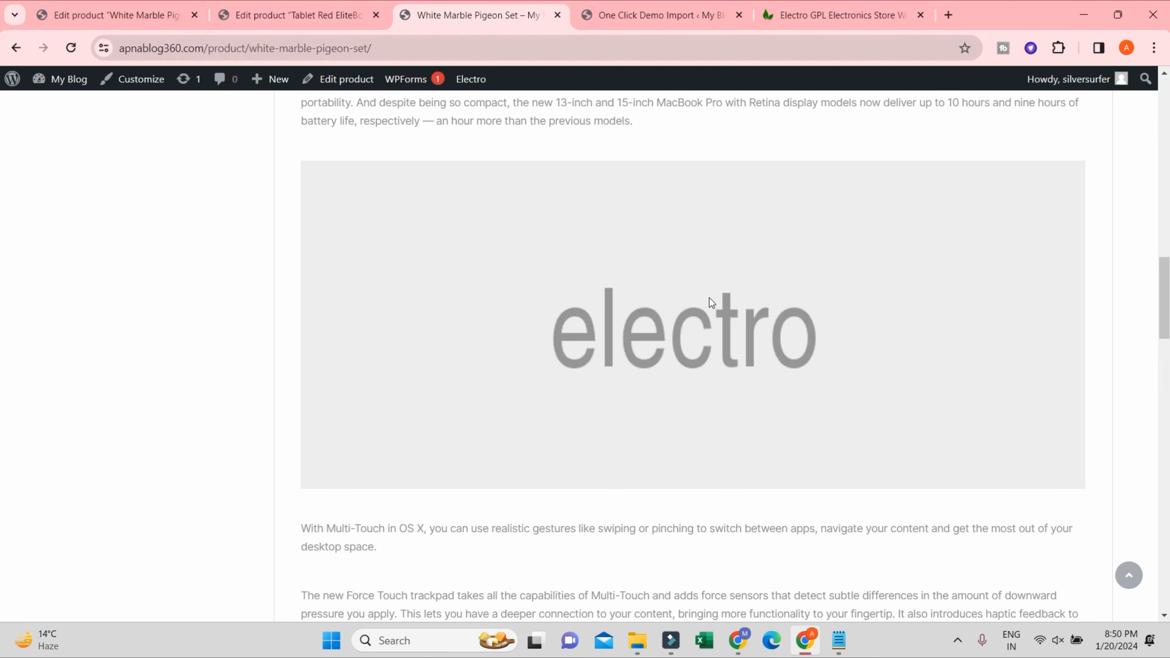
pyautogui.scroll(10, 748, 282)
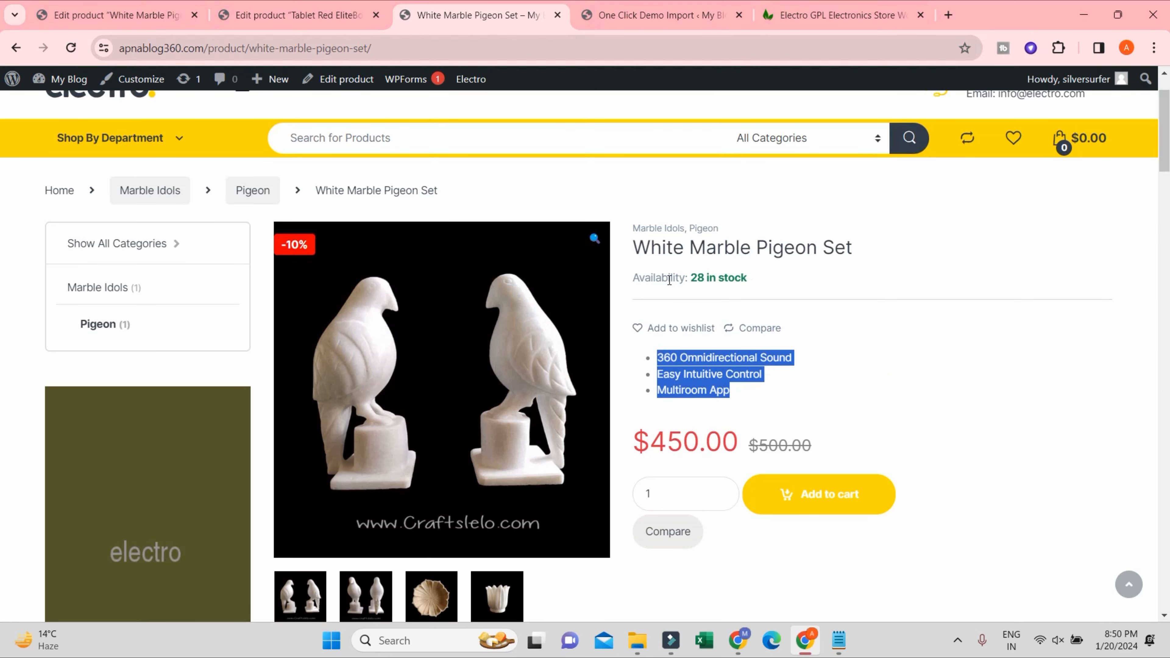
# - In the White Marble Pigeon Set's product editor, replace the first short description bullet with "White Makrana Marble"
pyautogui.click(116, 15)
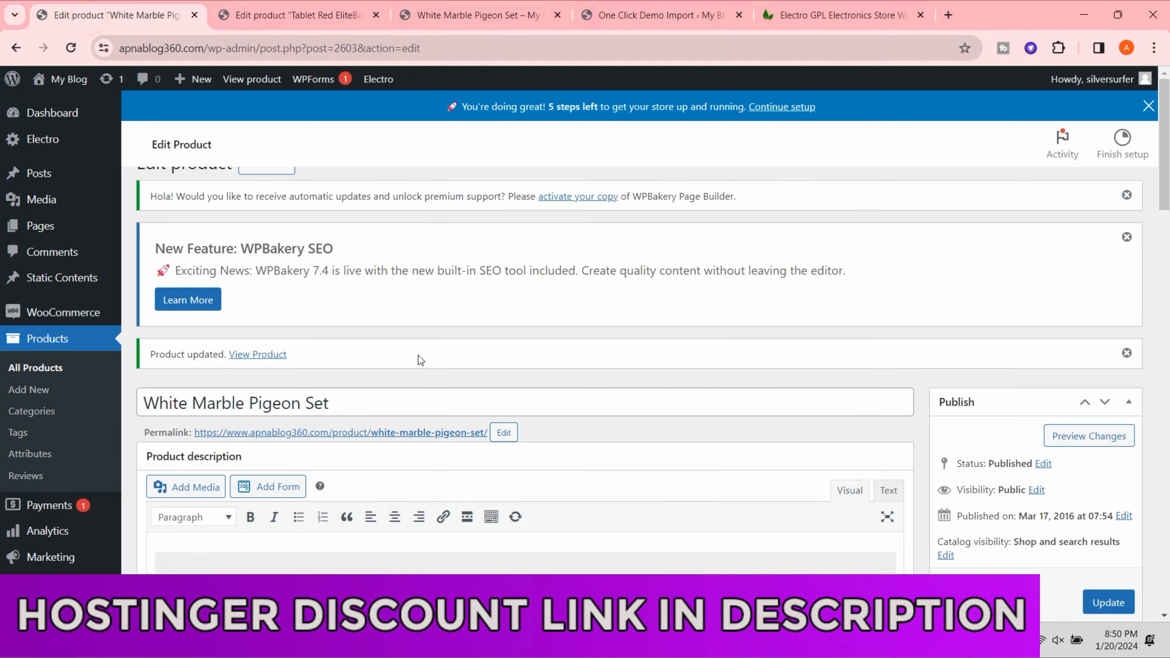
pyautogui.scroll(-10, 712, 421)
pyautogui.scroll(-4, 653, 418)
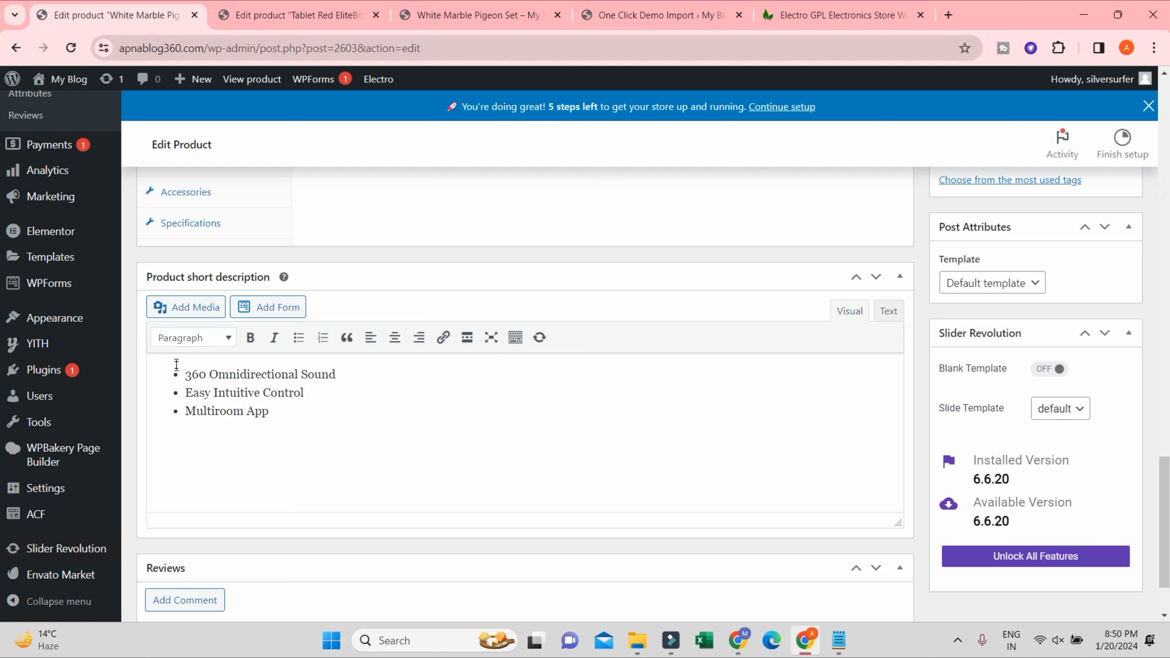
pyautogui.moveTo(189, 376); pyautogui.dragTo(387, 377)
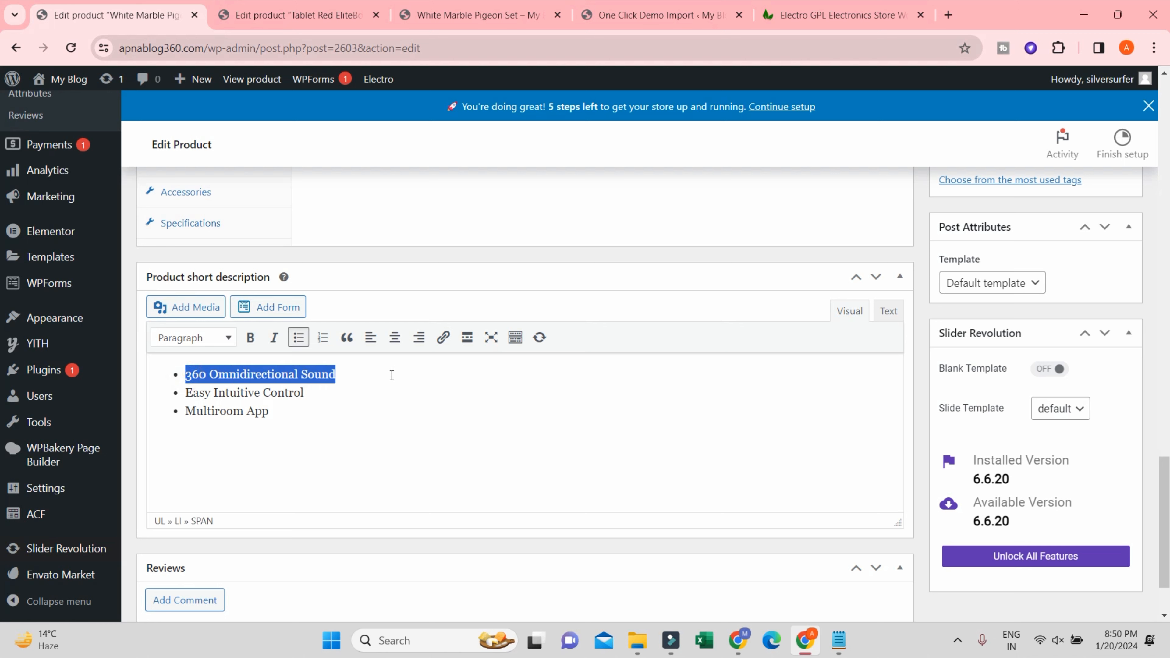
pyautogui.write('White M')
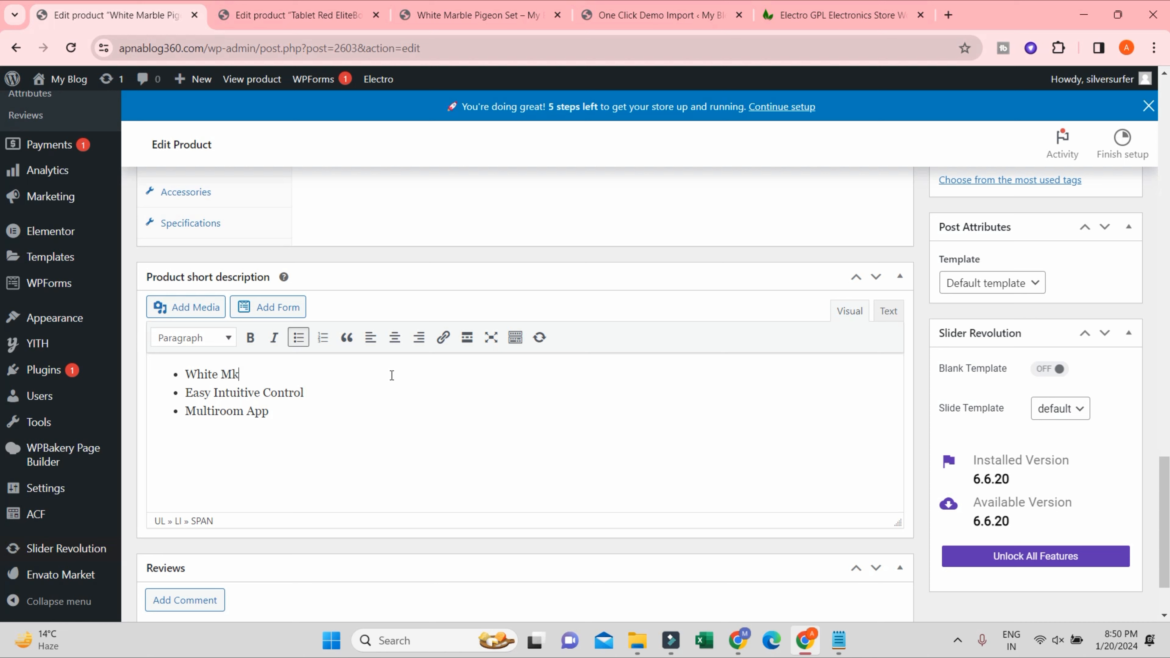
pyautogui.write('akrana Marble')
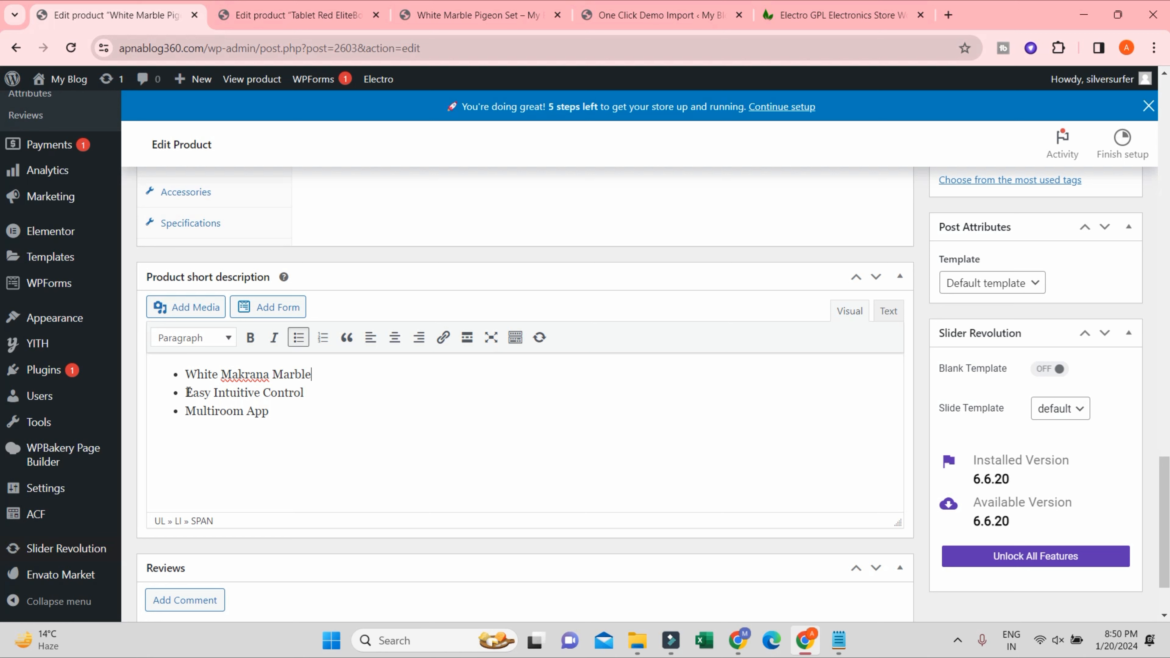
# - Replace the second and third short description bullets with "Clean Pigeon Set" and "2 Pieces"
pyautogui.moveTo(188, 392); pyautogui.dragTo(316, 395)
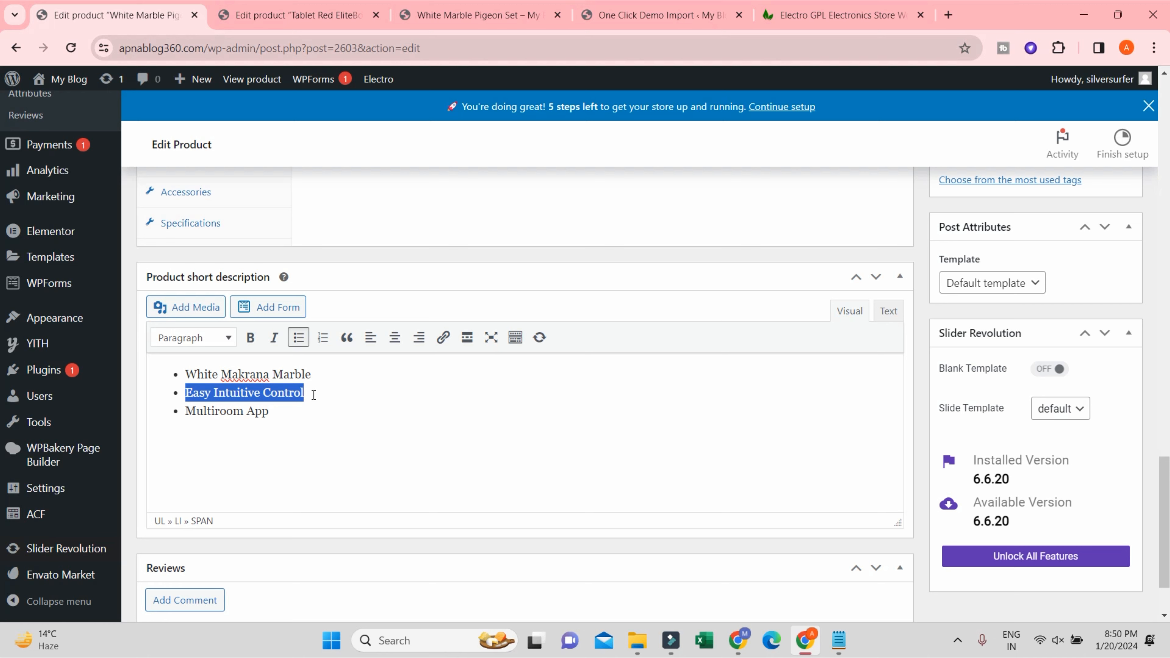
pyautogui.write('Clea')
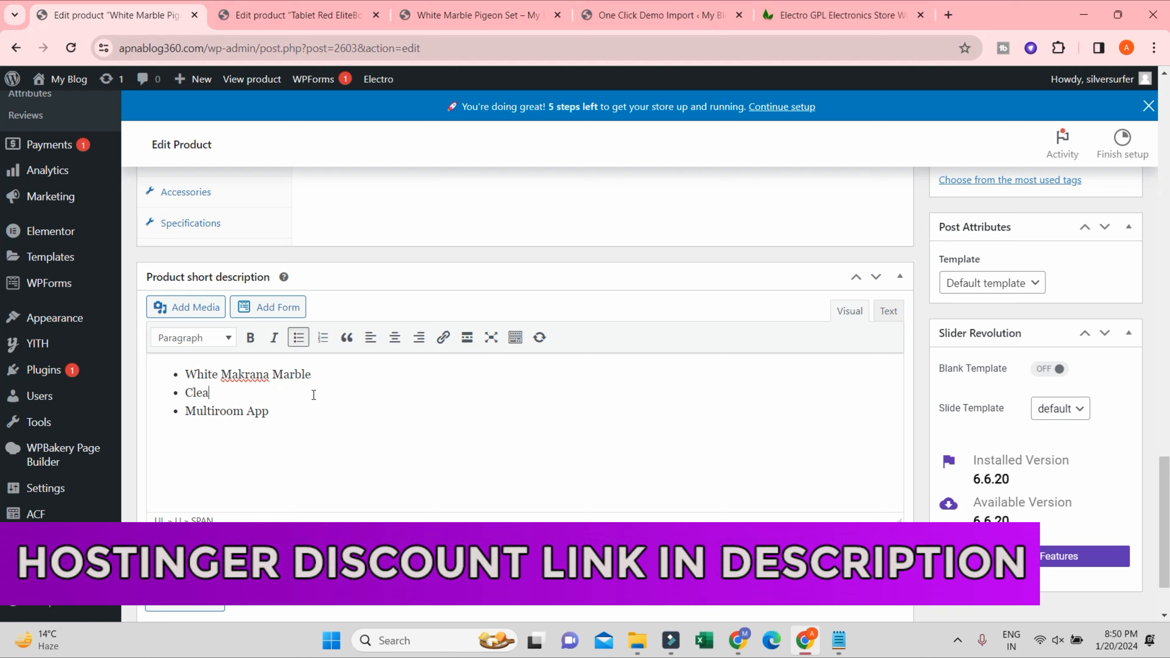
pyautogui.write('n Pige')
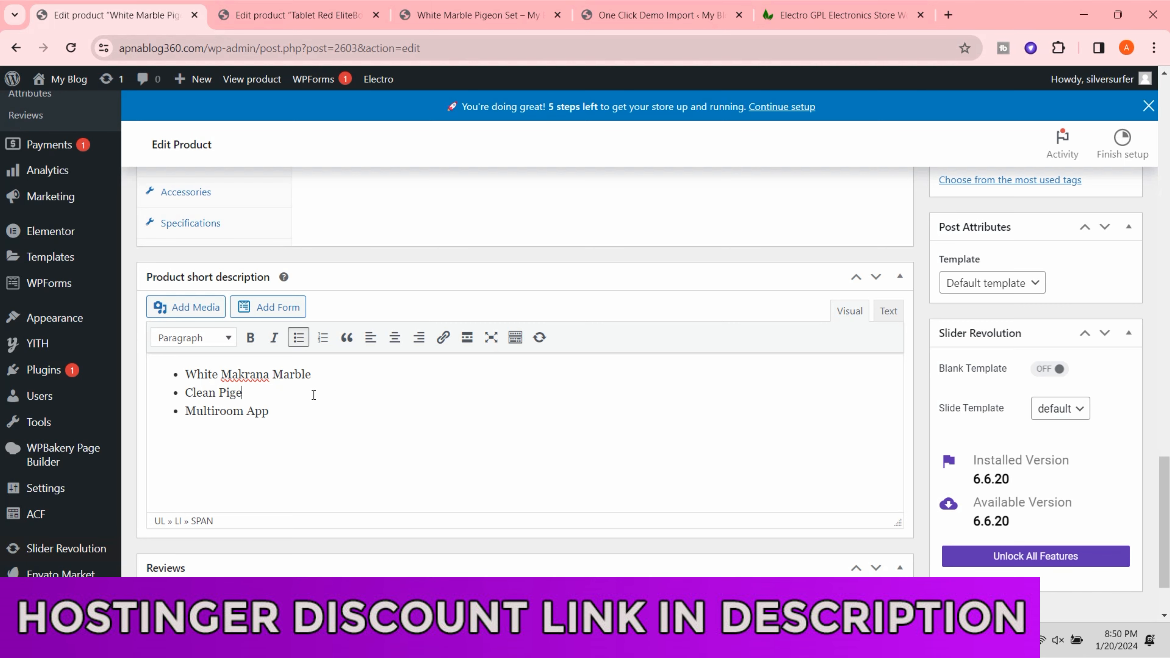
pyautogui.write('on Set')
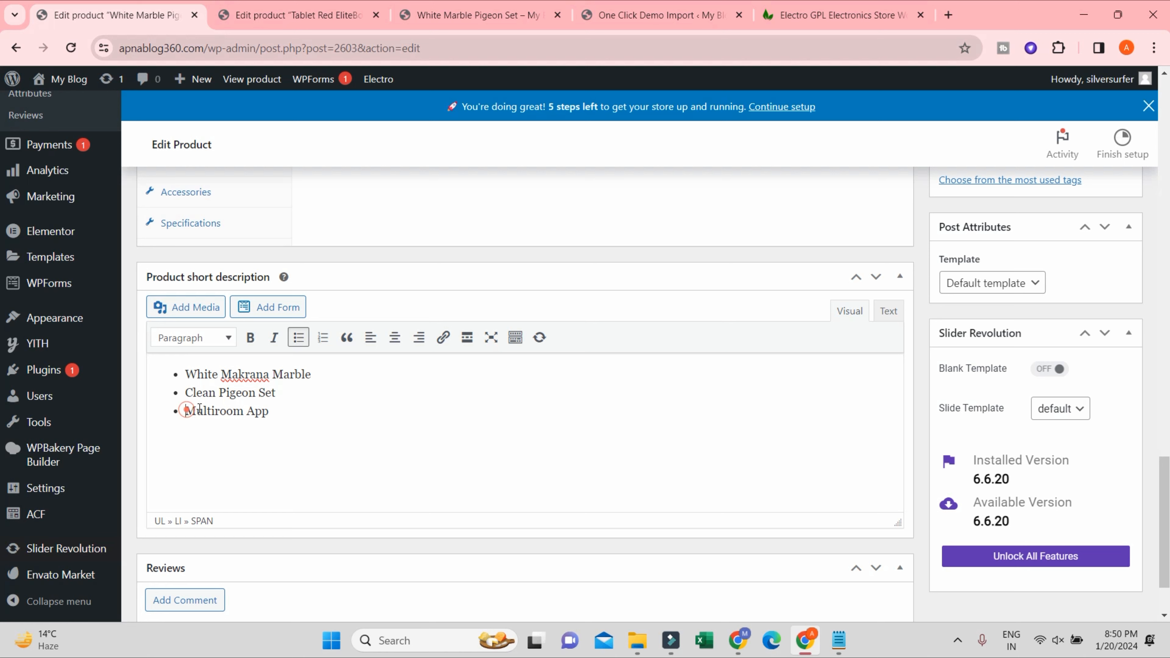
pyautogui.moveTo(189, 411); pyautogui.dragTo(302, 412)
pyautogui.write('2 Pieces')
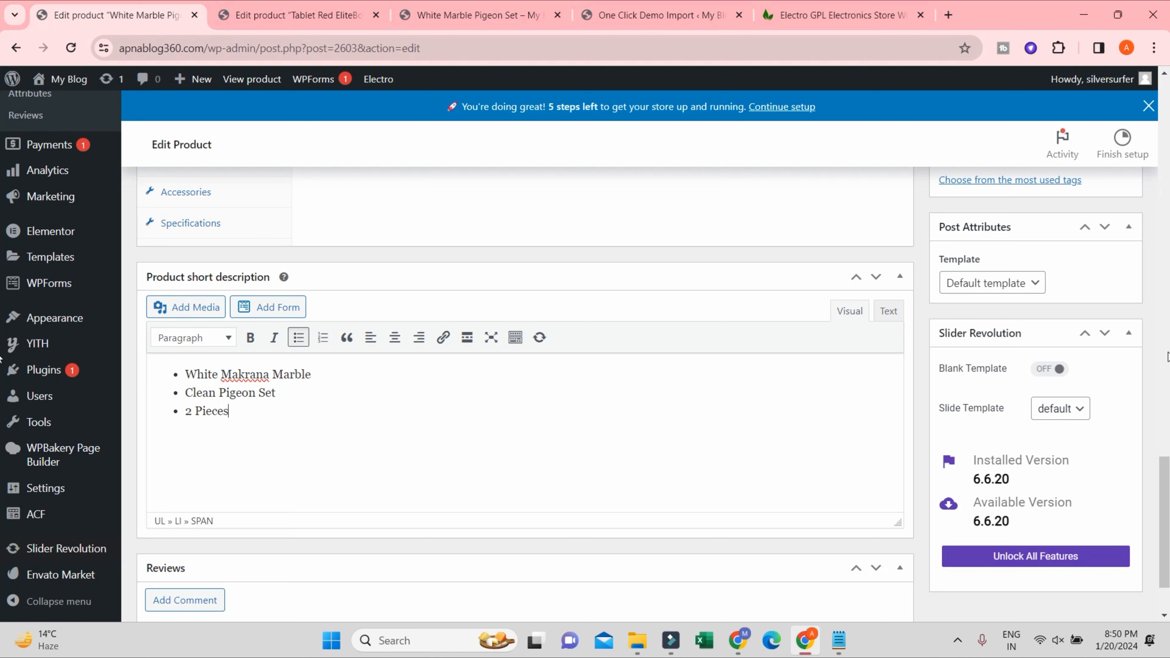
# - Update the product and reload its product page to check the short description bullets
pyautogui.scroll(15, 1133, 359)
pyautogui.scroll(10, 1133, 367)
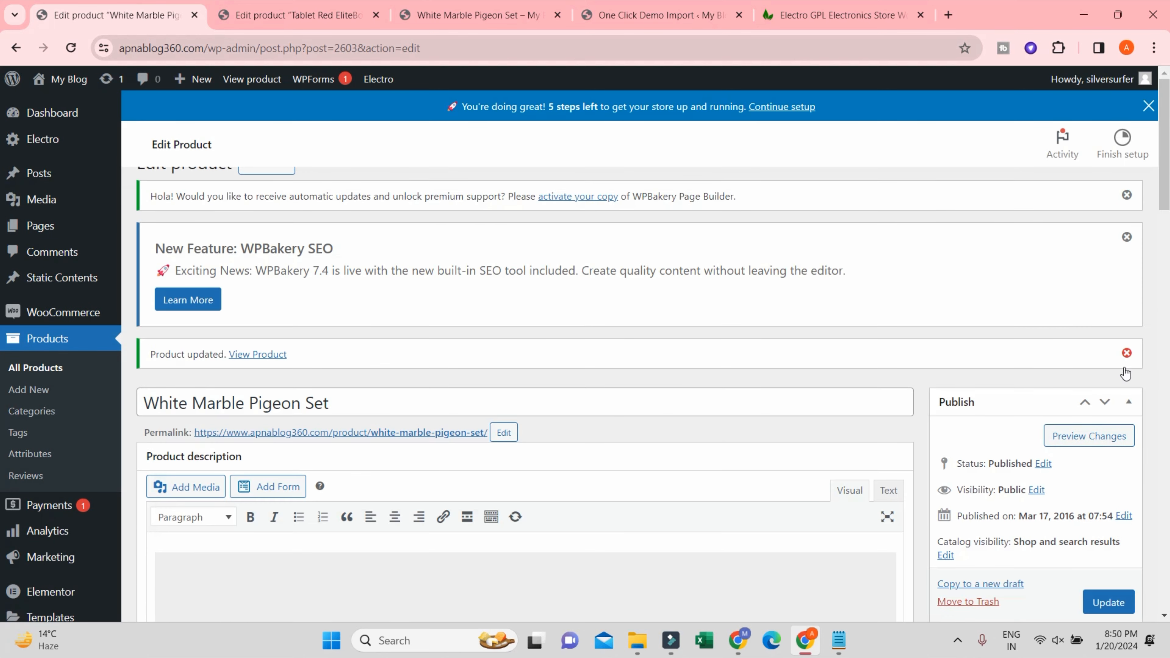
pyautogui.click(1109, 603)
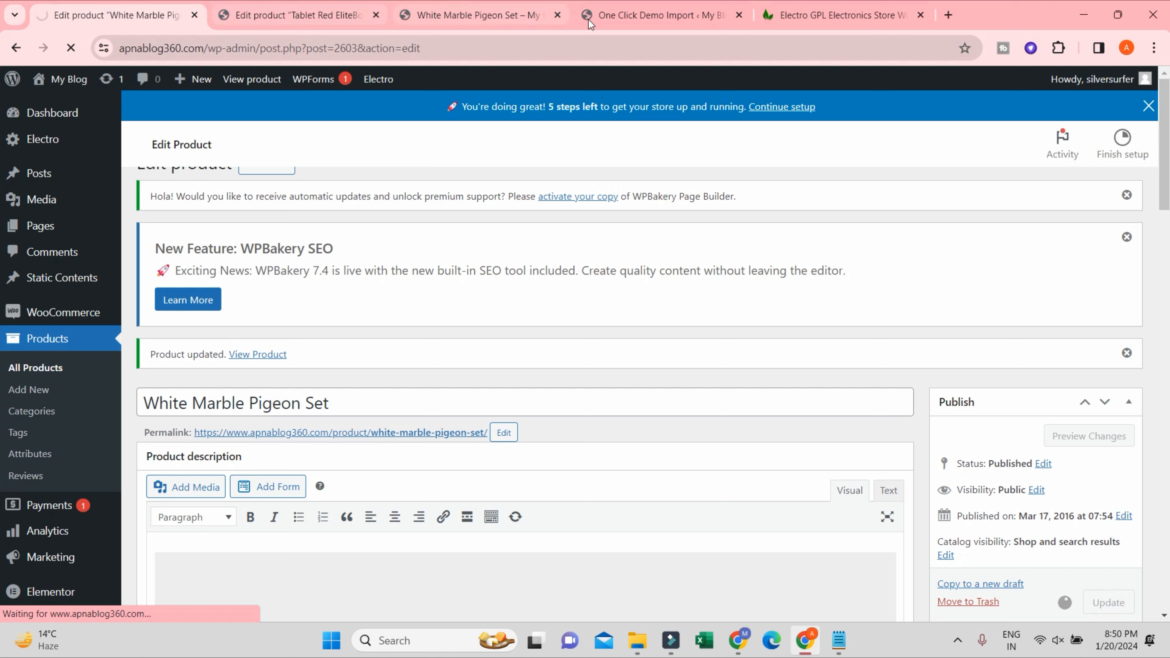
pyautogui.click(488, 6)
pyautogui.press('F5')
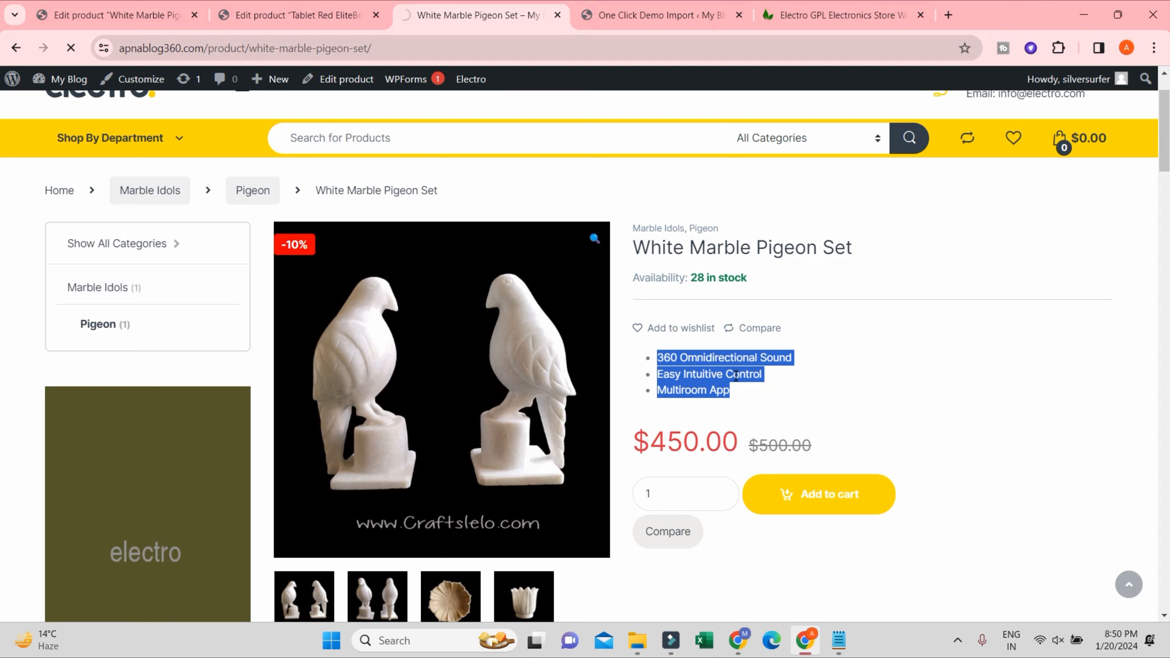
pyautogui.moveTo(660, 356); pyautogui.dragTo(782, 369)
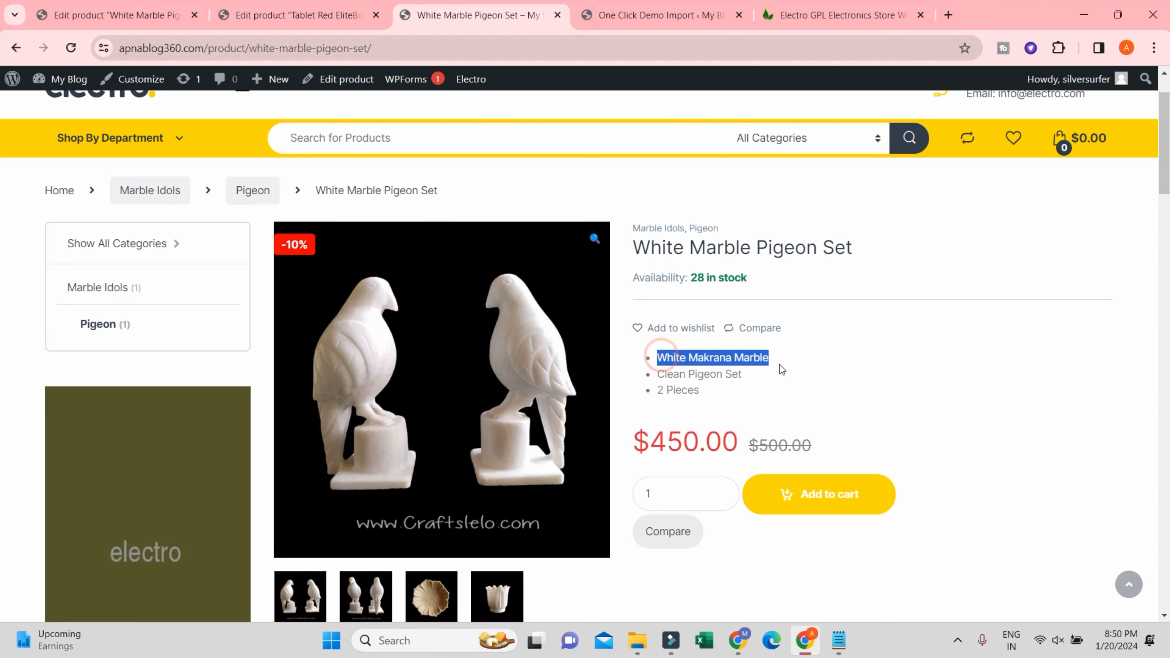
pyautogui.moveTo(660, 373); pyautogui.dragTo(759, 387)
pyautogui.click(666, 391)
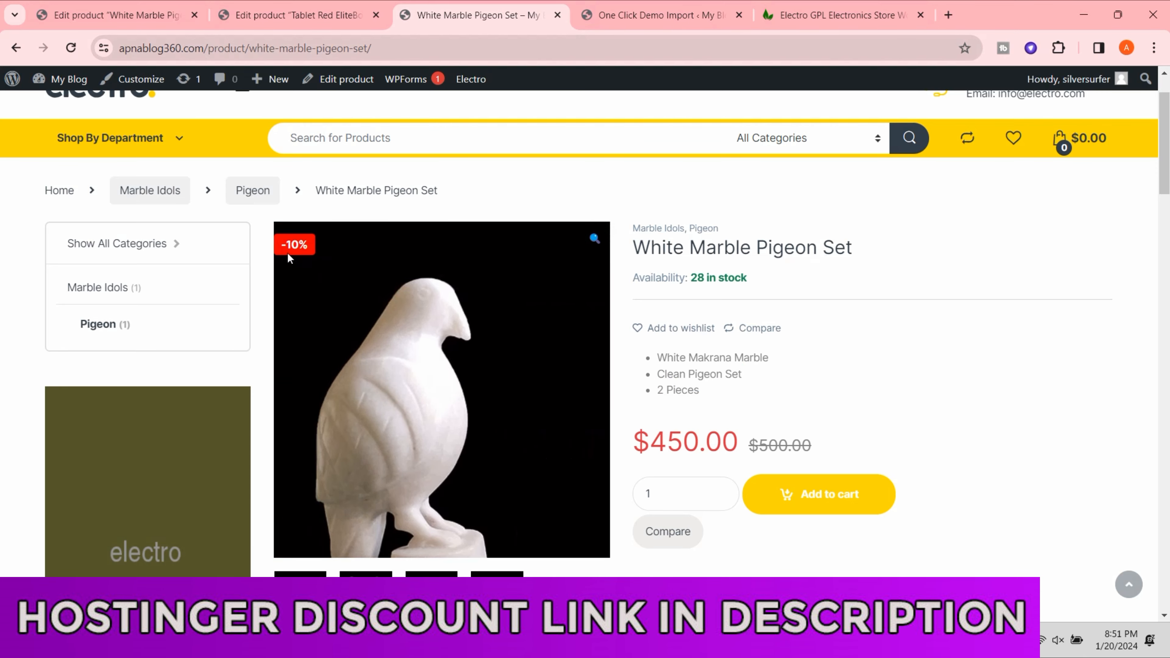
pyautogui.scroll(-2, 523, 330)
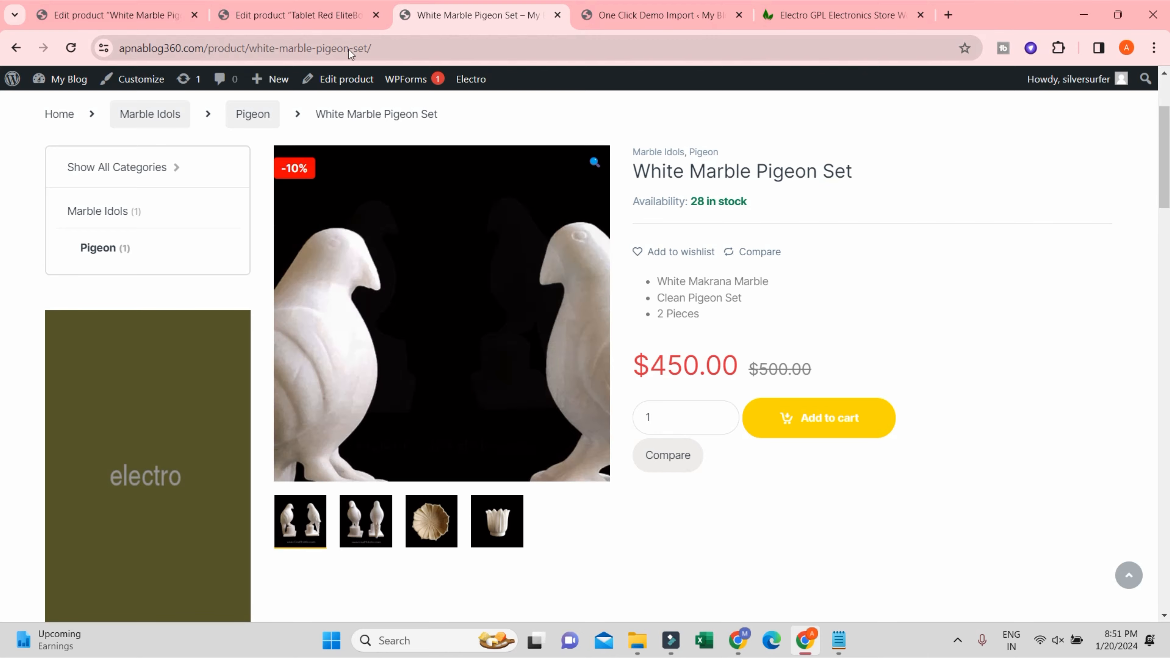
# - Set the SKU in the White Marble Pigeon Set's inventory data to #1
pyautogui.click(121, 17)
pyautogui.scroll(-15, 523, 456)
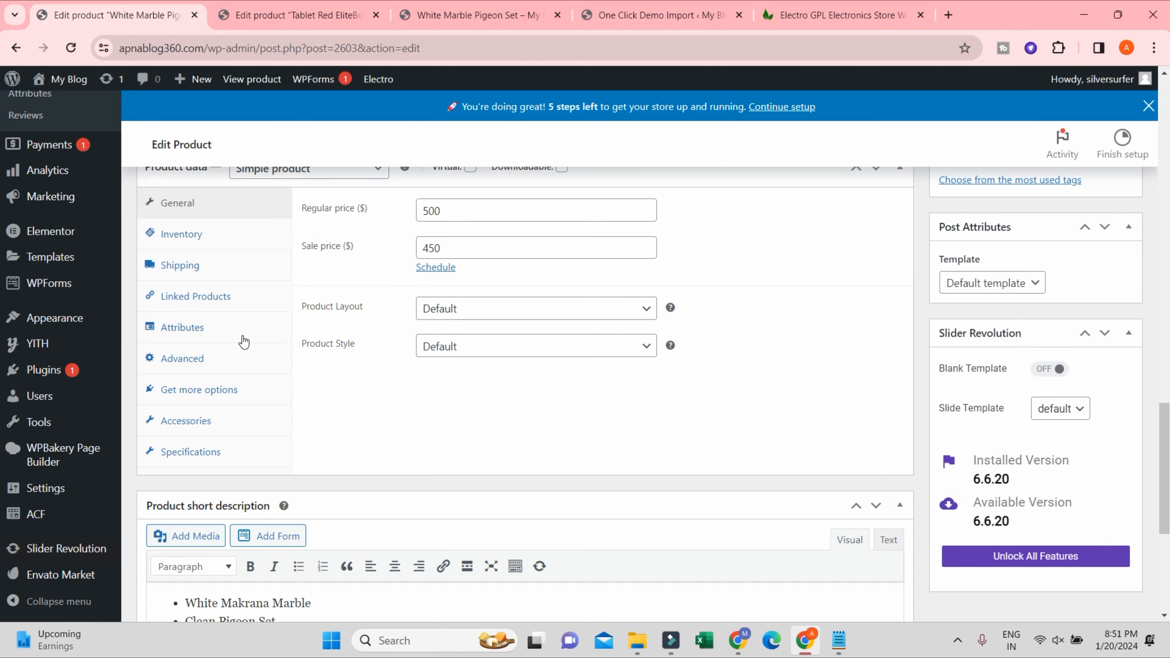
pyautogui.click(189, 235)
pyautogui.scroll(1, 498, 241)
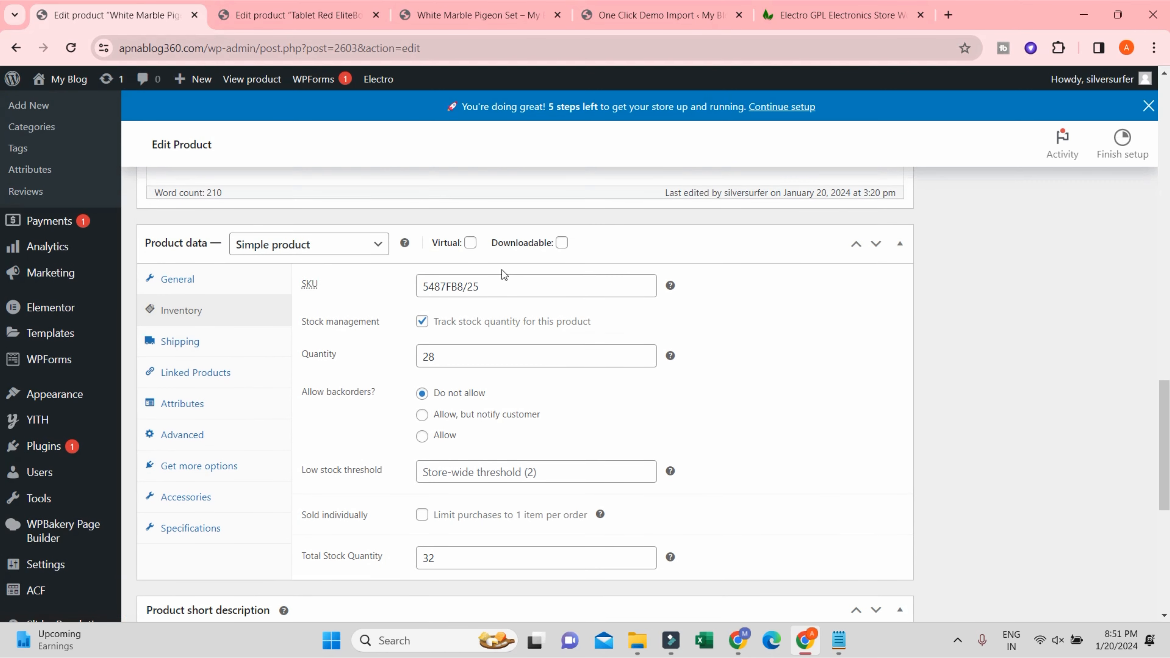
pyautogui.moveTo(491, 286); pyautogui.dragTo(397, 287)
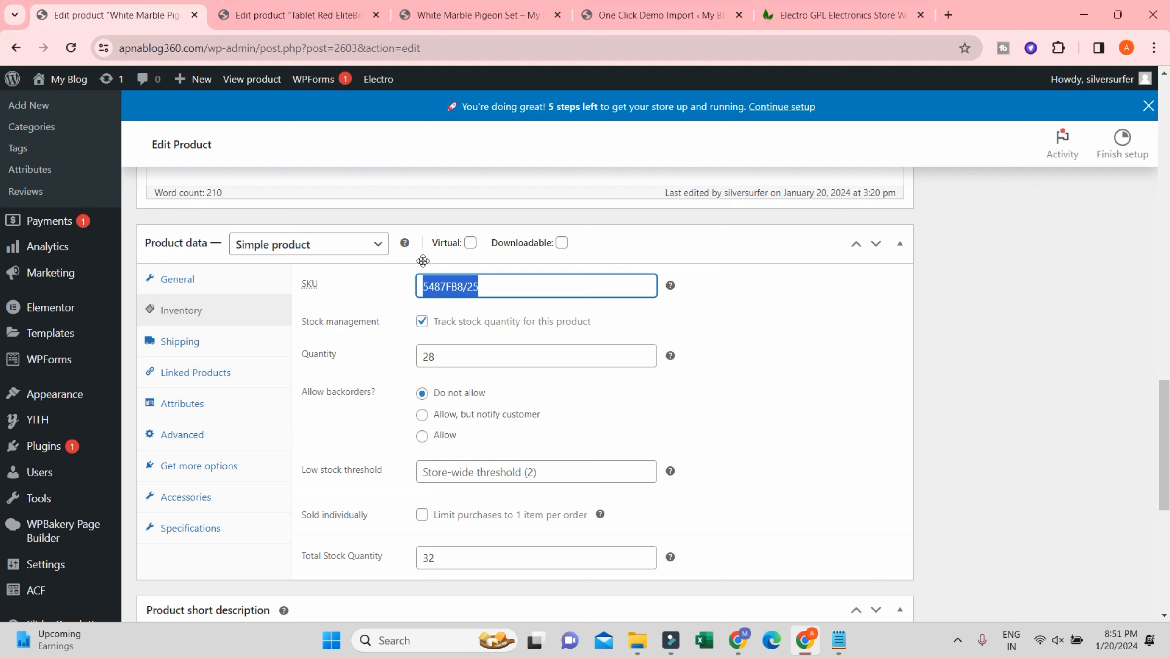
pyautogui.write('#')
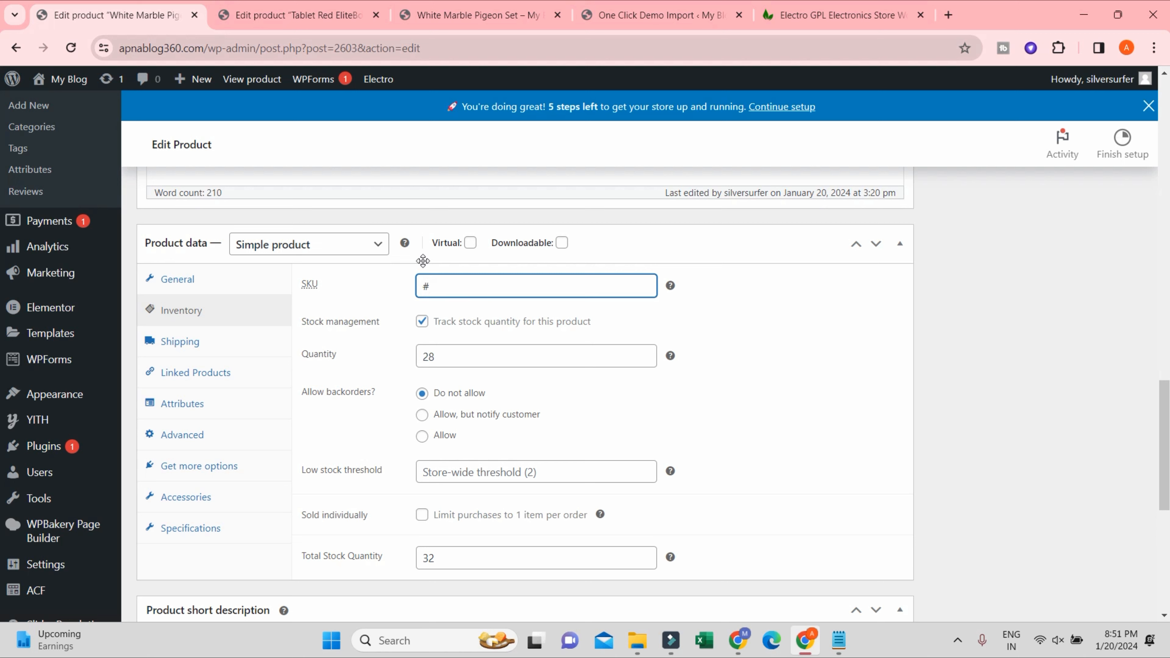
pyautogui.write('1')
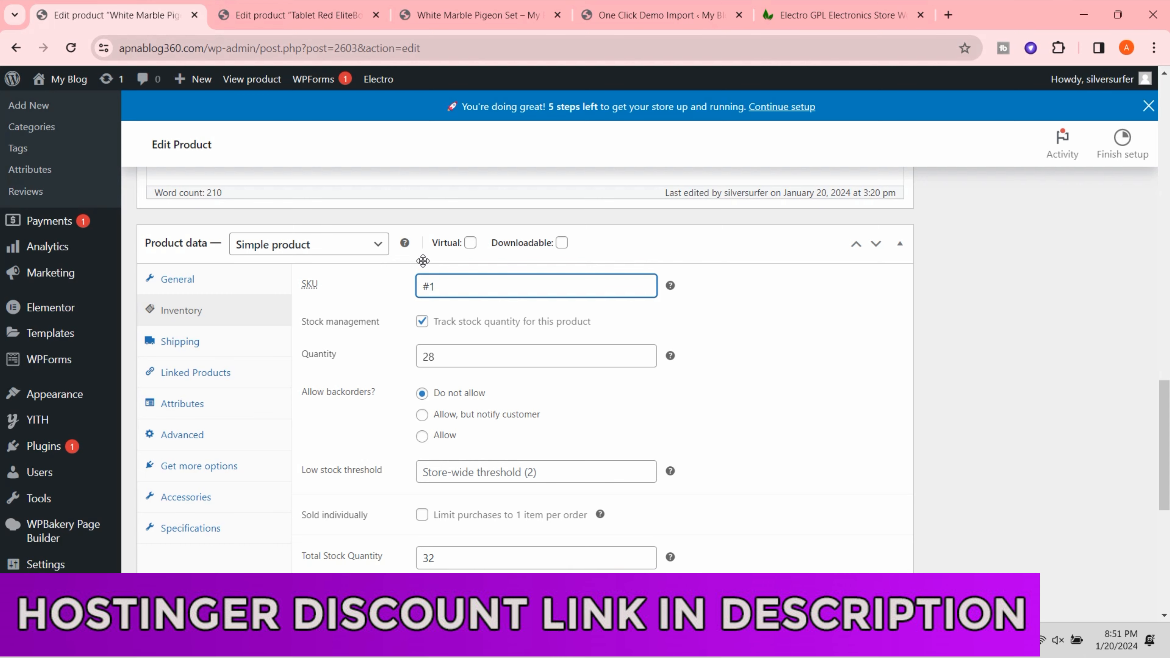
pyautogui.click(801, 310)
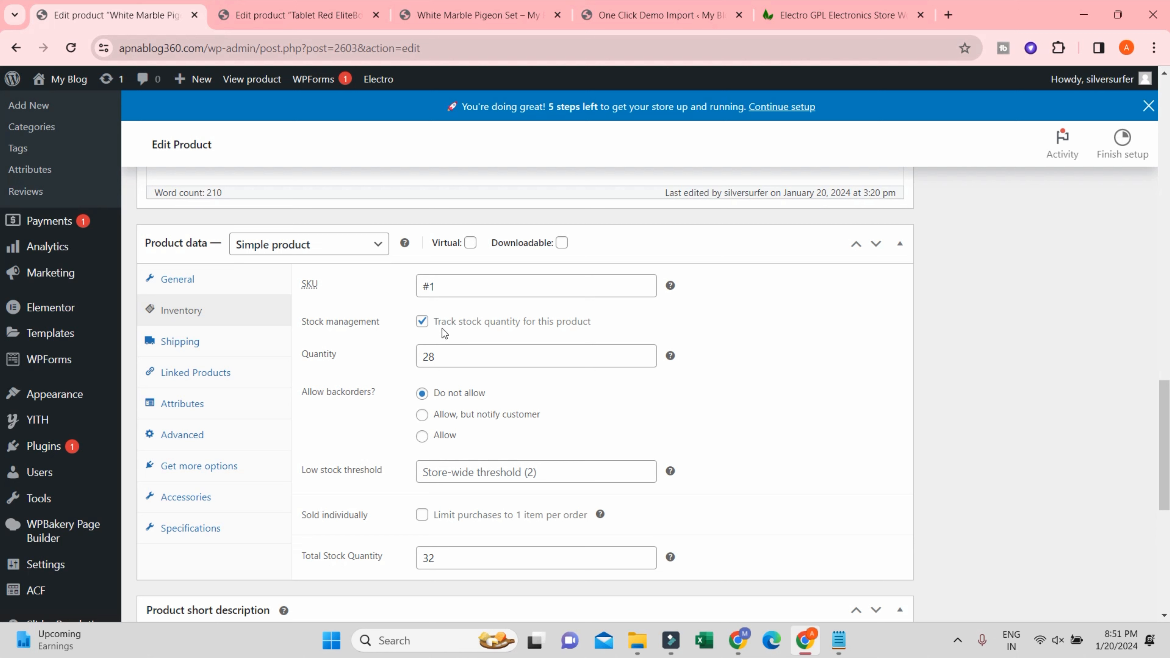
# - Turn off stock quantity tracking for the White Marble Pigeon Set
pyautogui.click(423, 322)
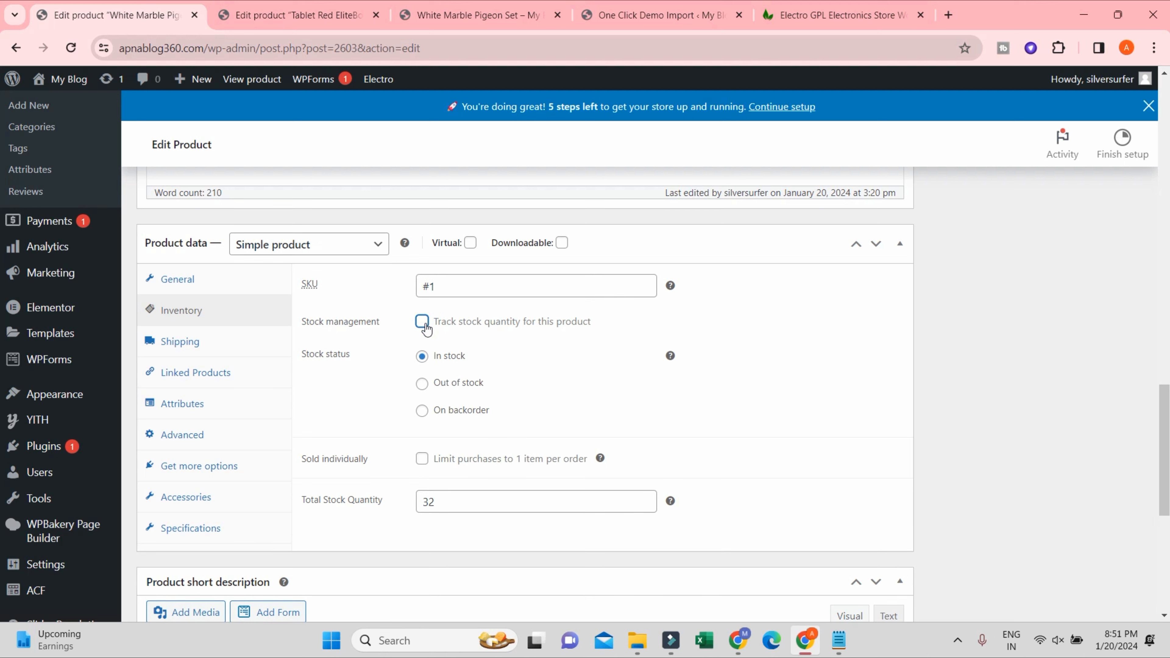
pyautogui.click(422, 322)
pyautogui.click(421, 323)
# - Set the product's shipping weight to 5 kg and its dimensions to 12 cm long, 8 cm wide and 16 cm high
pyautogui.click(215, 342)
pyautogui.click(463, 284)
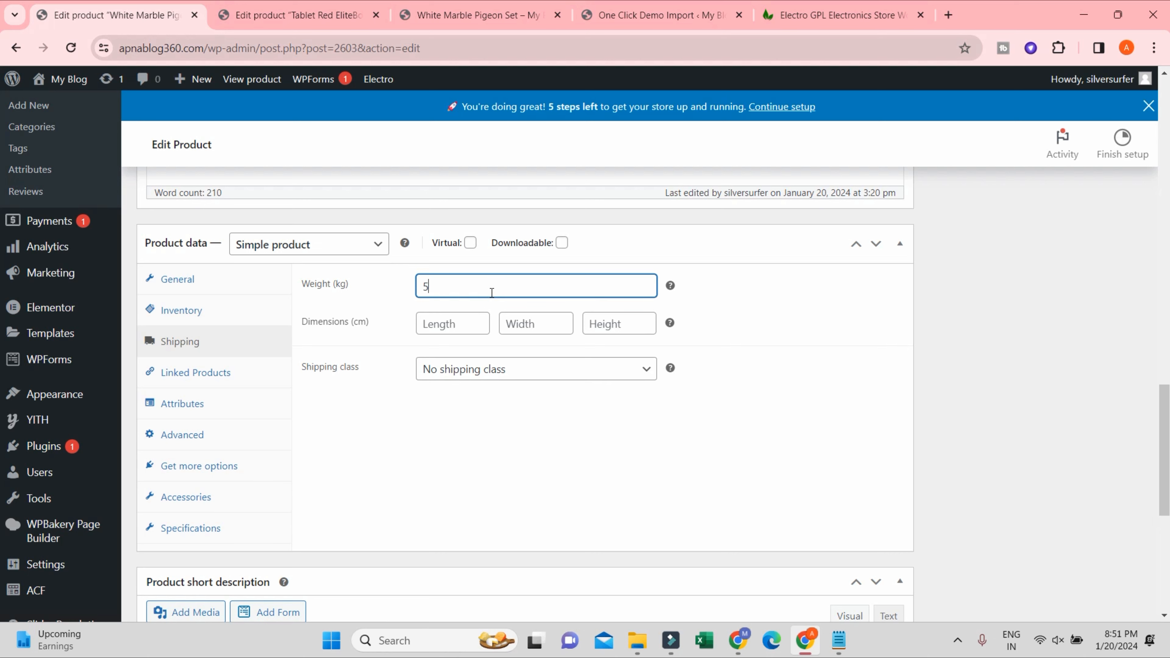
pyautogui.click(759, 302)
pyautogui.click(469, 321)
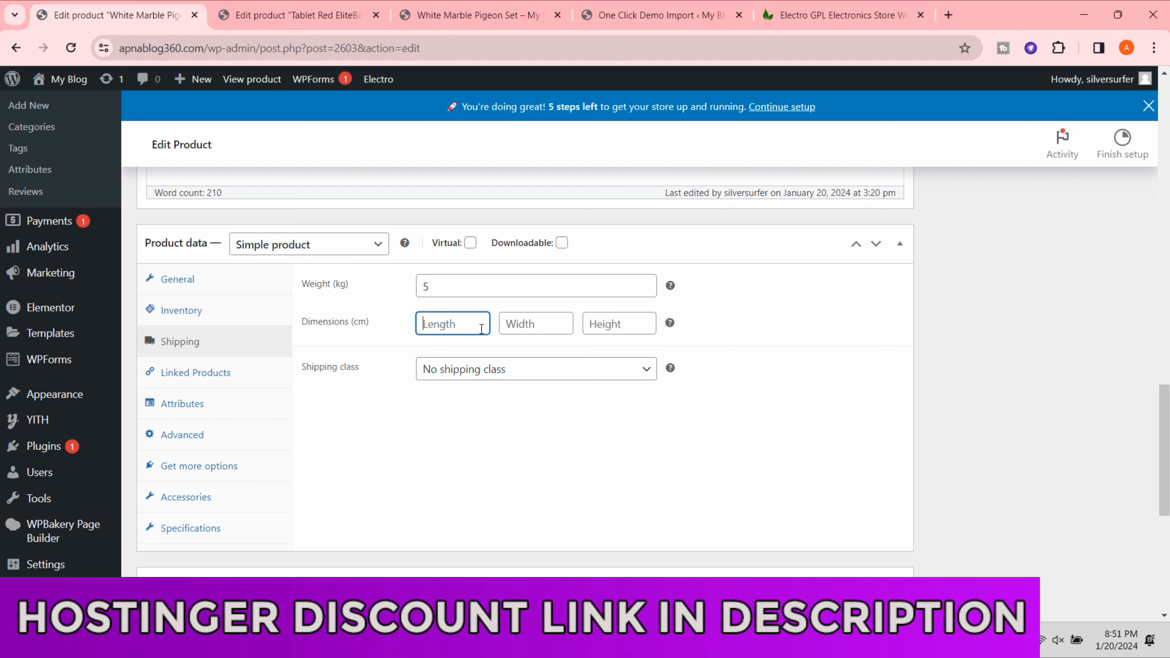
pyautogui.write('12')
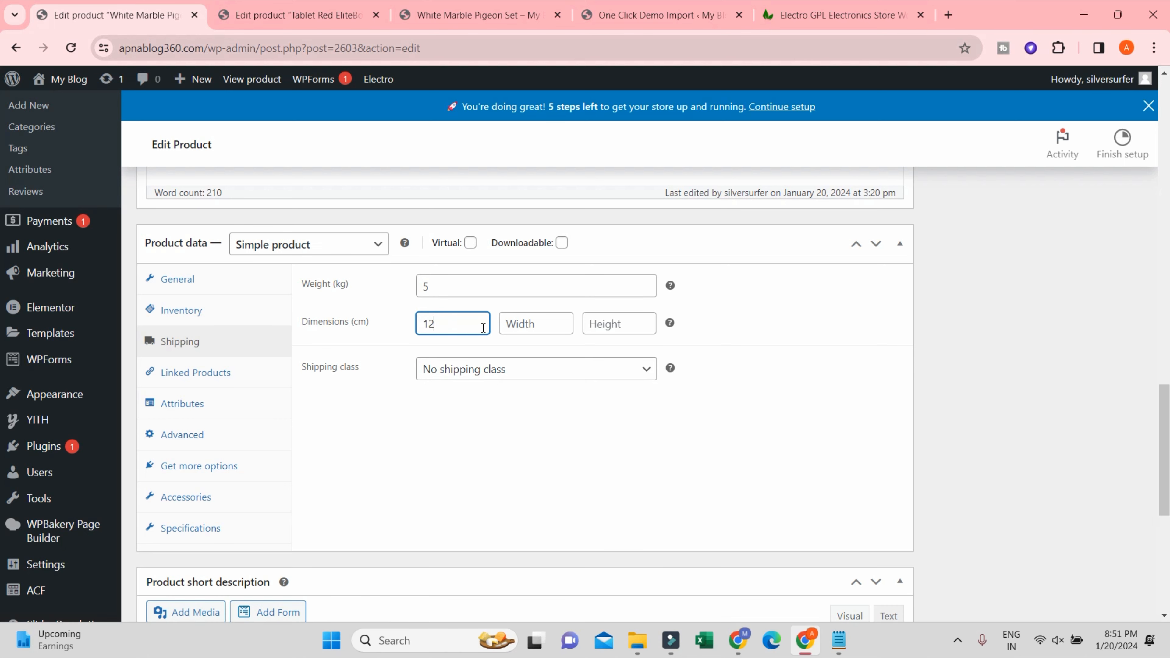
pyautogui.click(523, 324)
pyautogui.write('8')
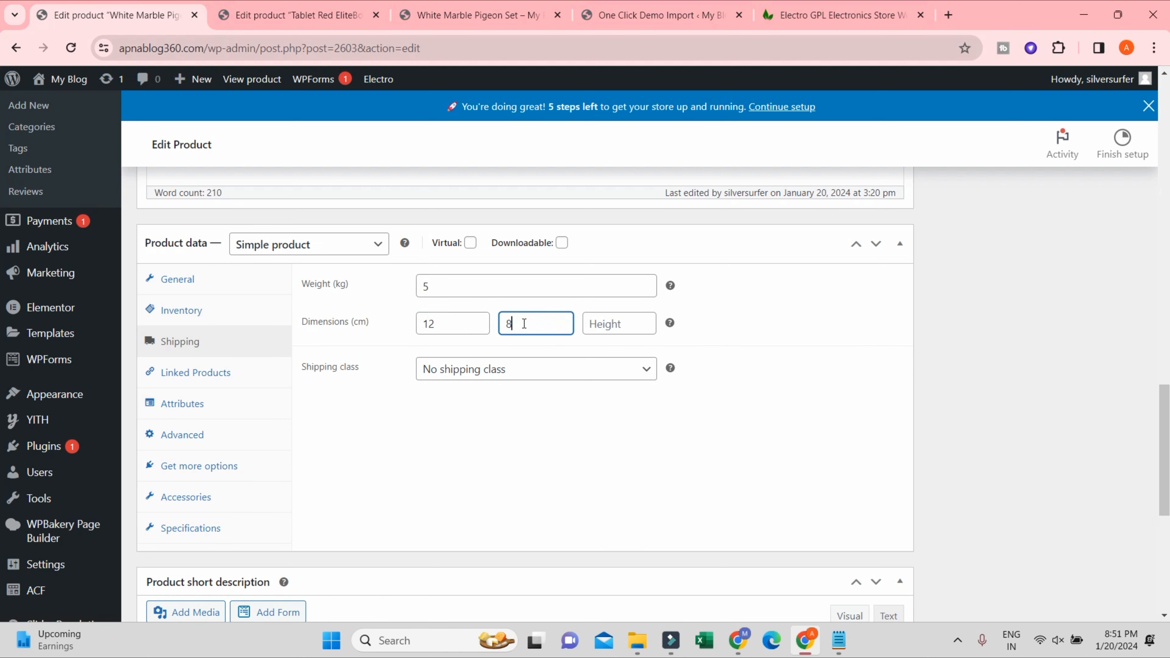
pyautogui.click(608, 329)
pyautogui.write('16')
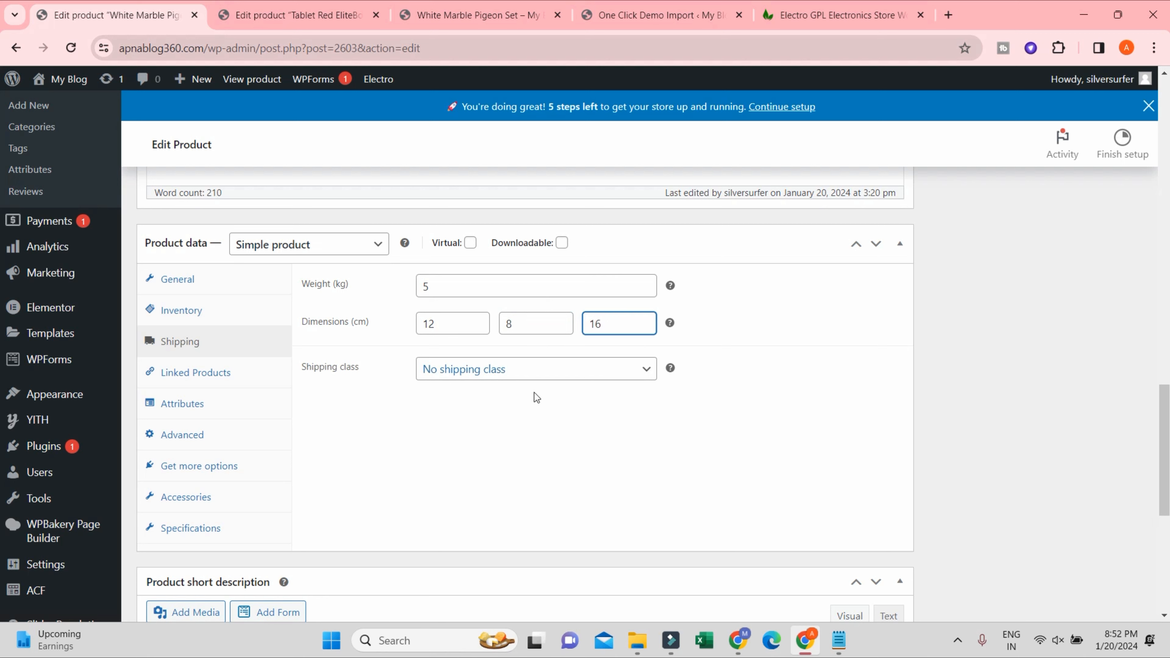
# - Search for upsell products matching "wire" in the linked products settings and close the search without choosing one
pyautogui.click(222, 374)
pyautogui.click(455, 296)
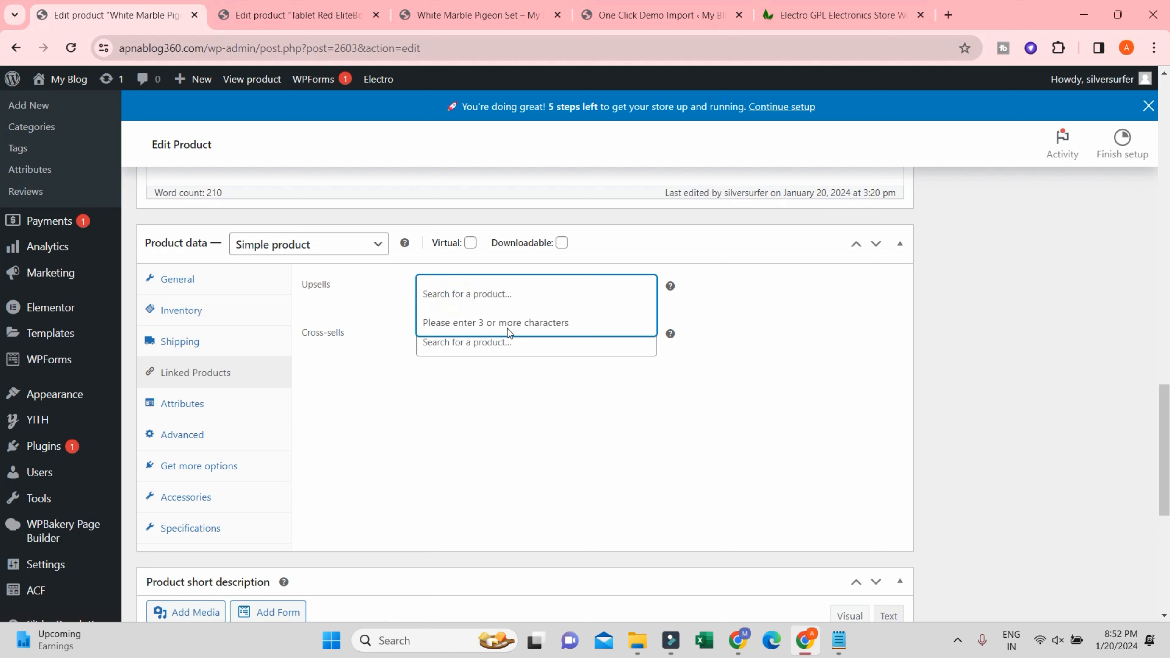
pyautogui.write('q')
pyautogui.press('BackSpace')
pyautogui.write('wire')
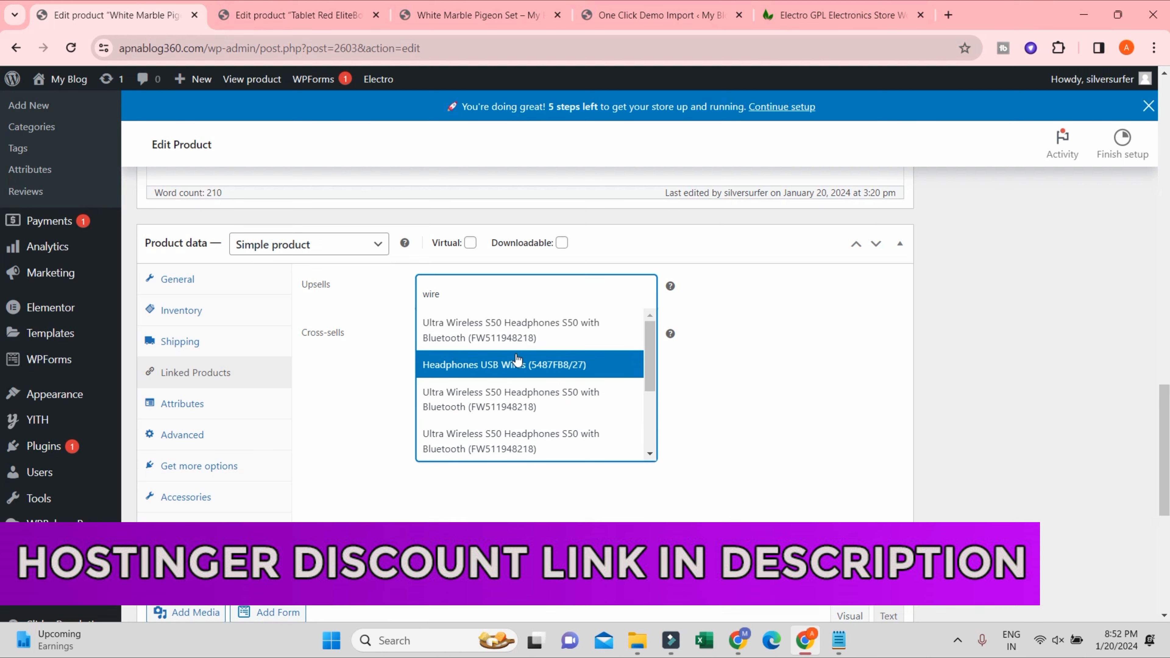
pyautogui.click(488, 296)
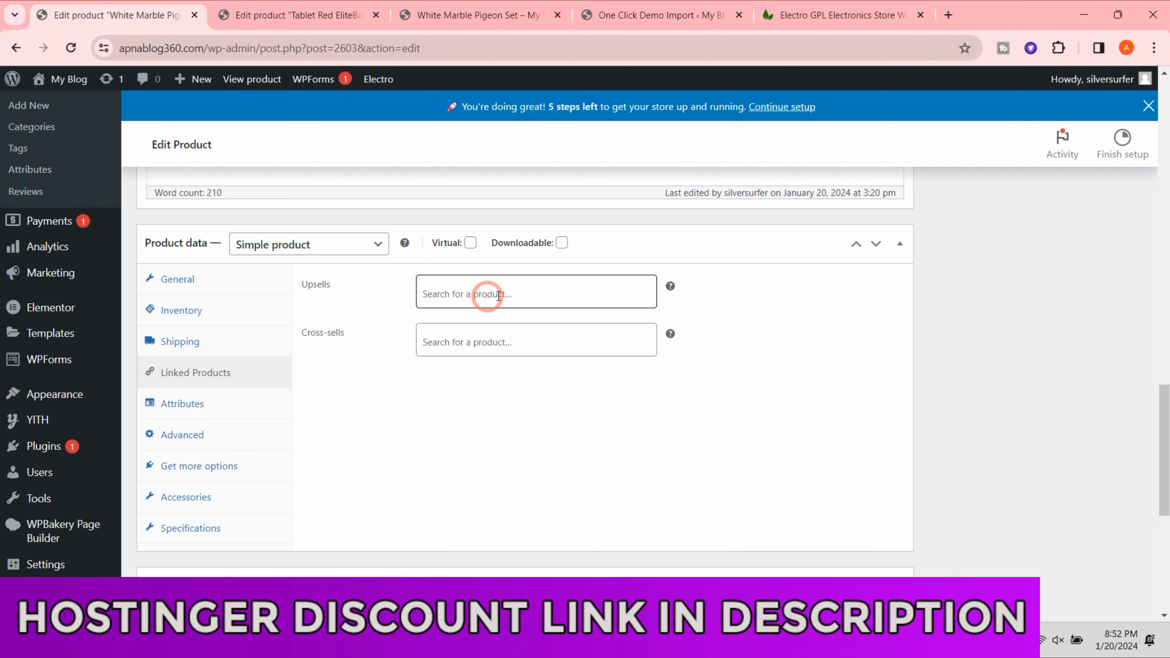
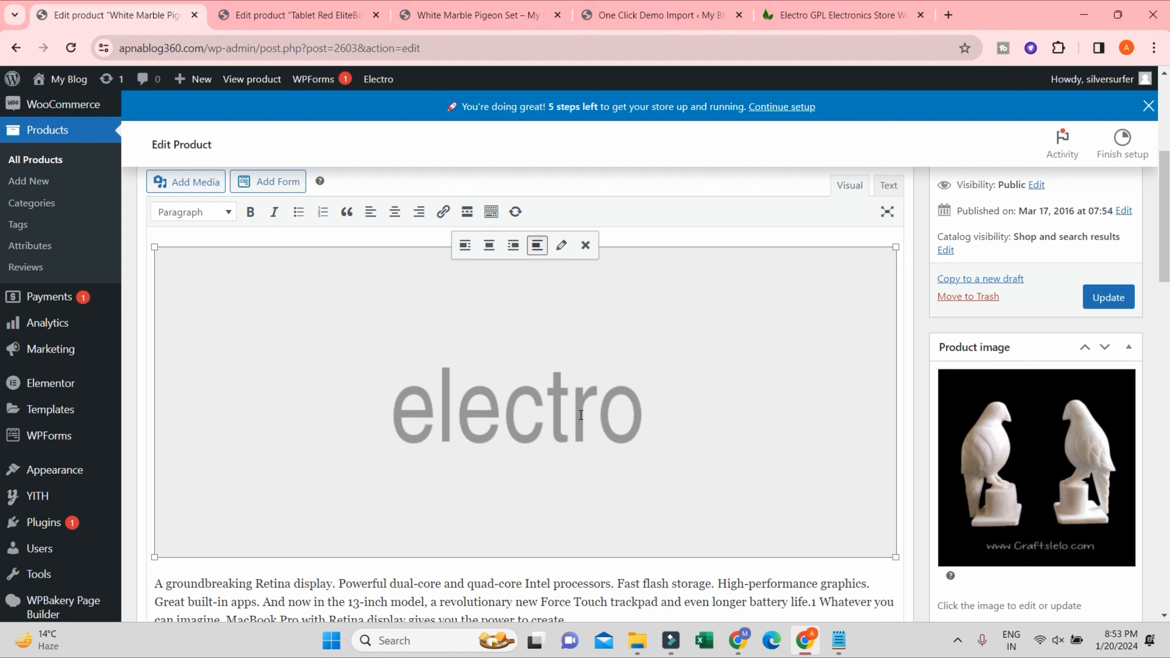
# - Open the WordPress dashboard in a separate tab from the White Marble Pigeon Set's live product page
pyautogui.click(467, 18)
pyautogui.scroll(5, 37, 93)
pyautogui.moveTo(63, 83)
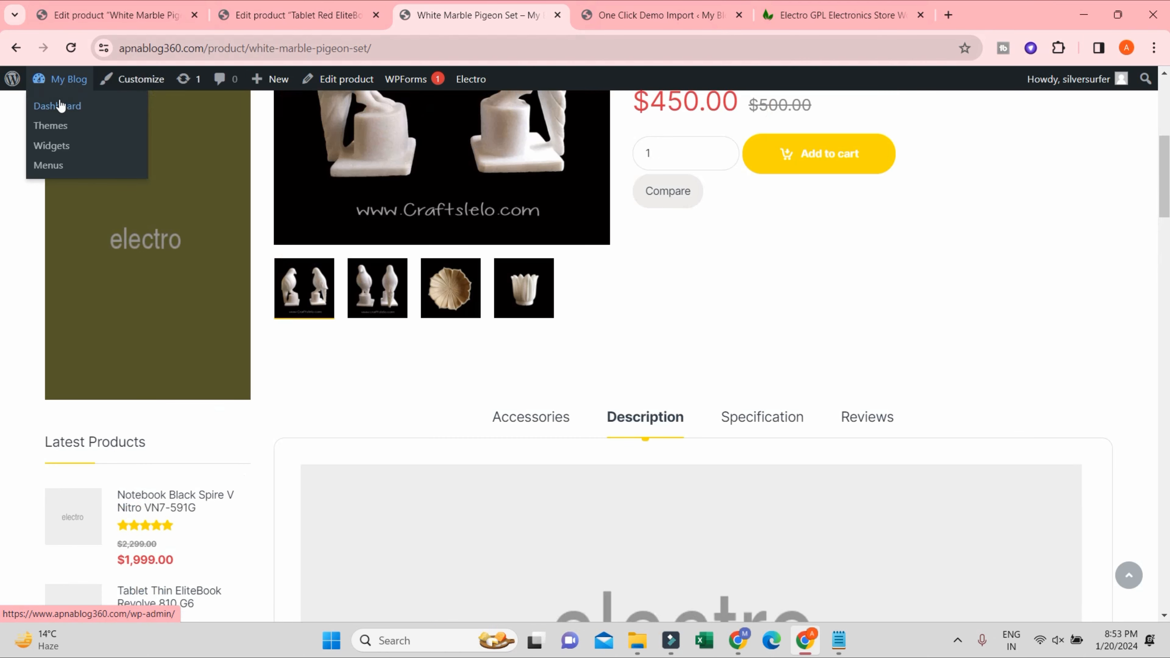
pyautogui.scroll(2, 457, 94)
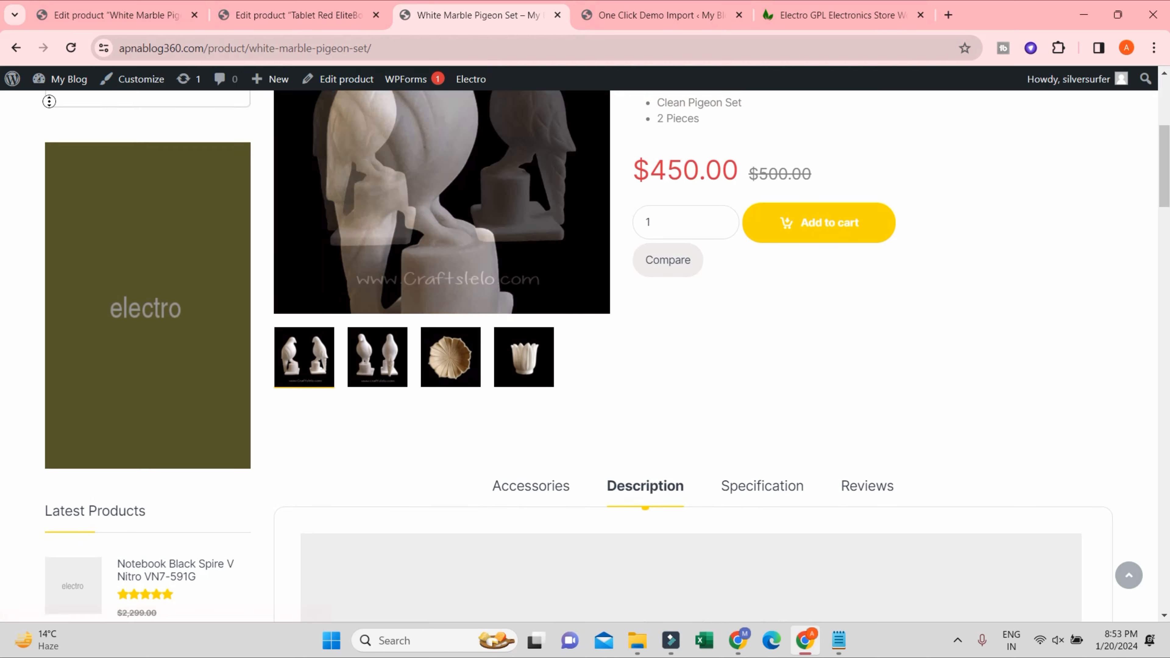
pyautogui.scroll(3, 64, 106)
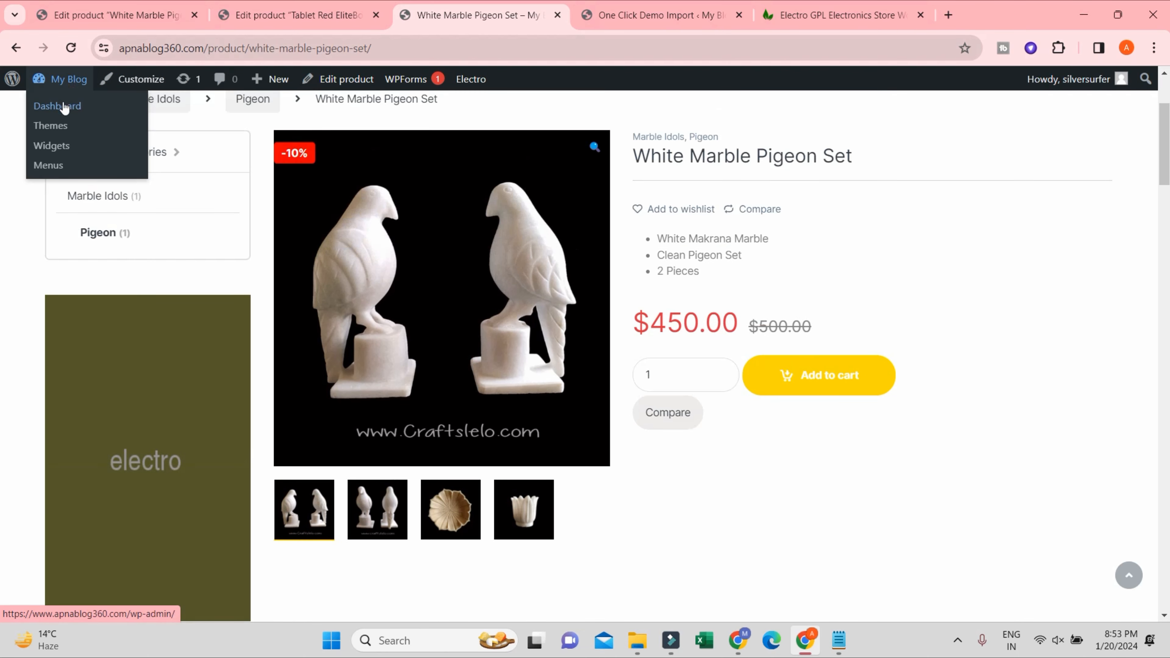
pyautogui.middleClick(65, 106)
pyautogui.click(556, 14)
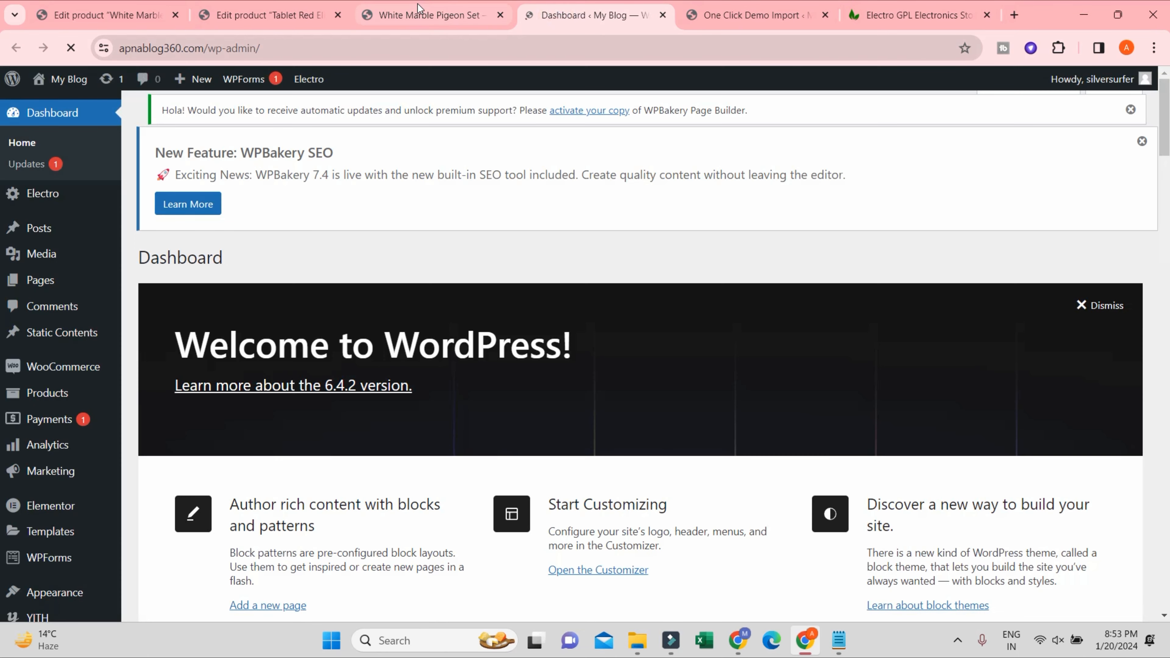
# - Examine the demo description text and placeholder images of the White Marble Pigeon Set in its editor and on its live page
pyautogui.click(148, 18)
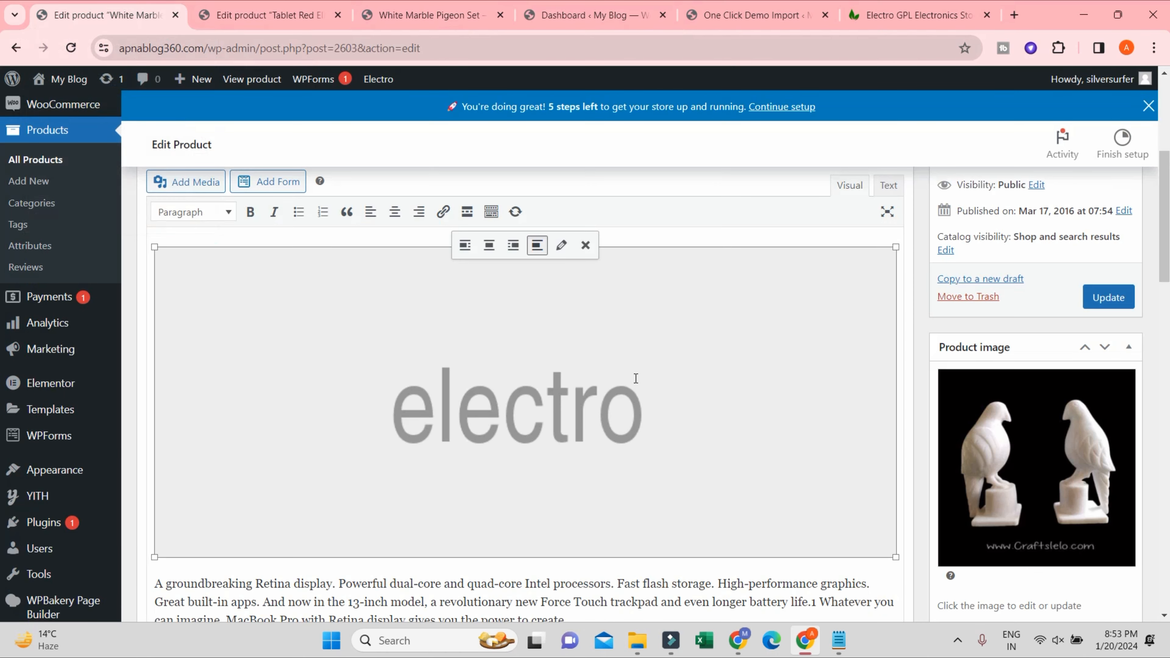
pyautogui.scroll(-8, 970, 349)
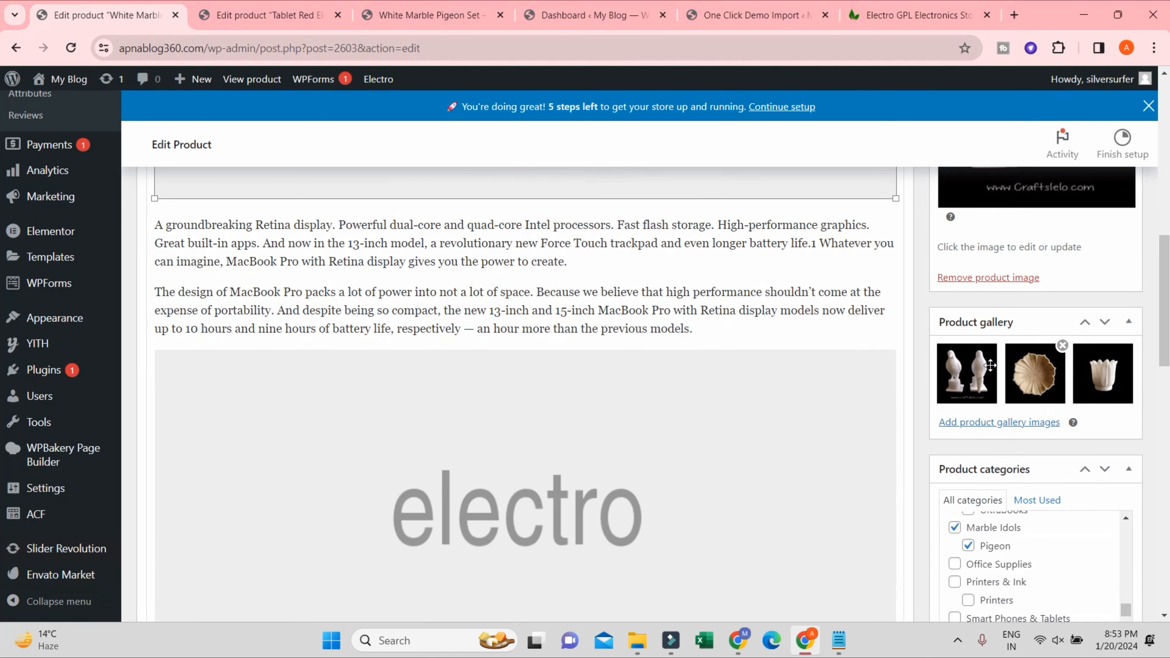
pyautogui.click(456, 14)
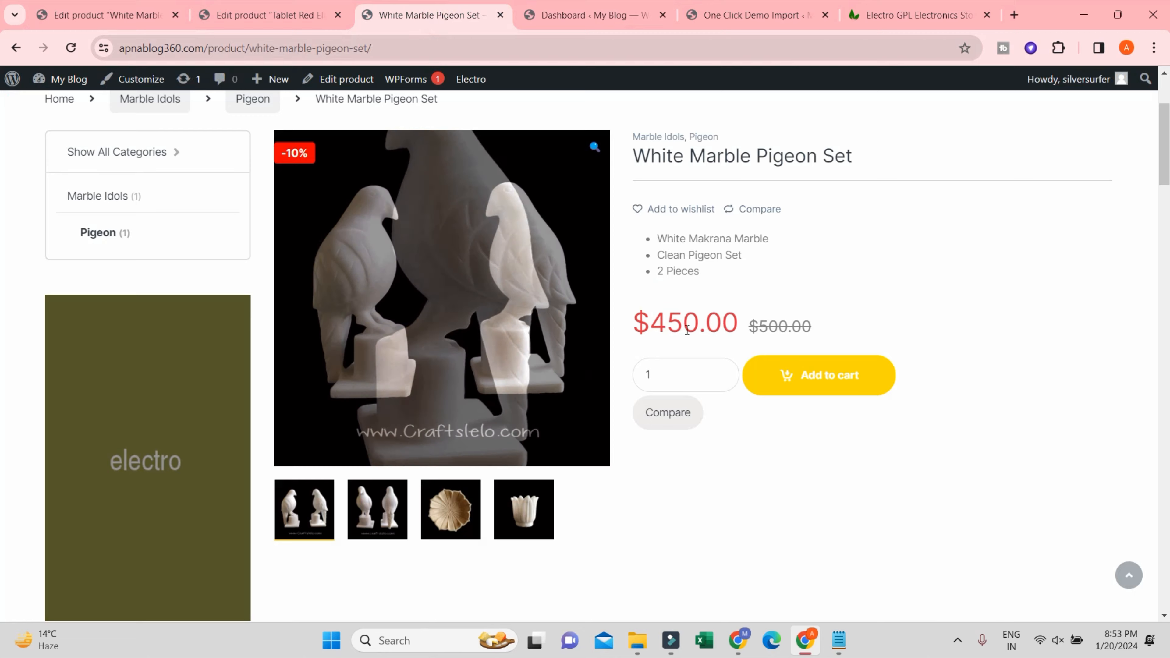
pyautogui.scroll(-1, 453, 295)
pyautogui.scroll(-15, 662, 339)
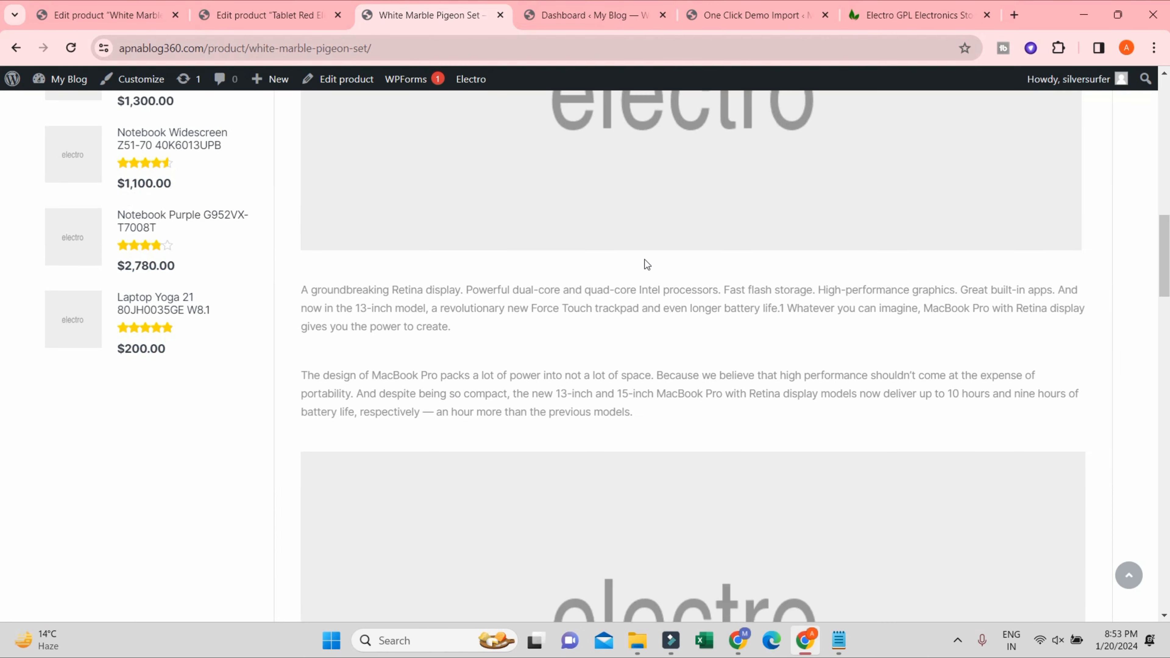
pyautogui.scroll(4, 637, 185)
pyautogui.scroll(3, 599, 249)
pyautogui.scroll(-20, 622, 323)
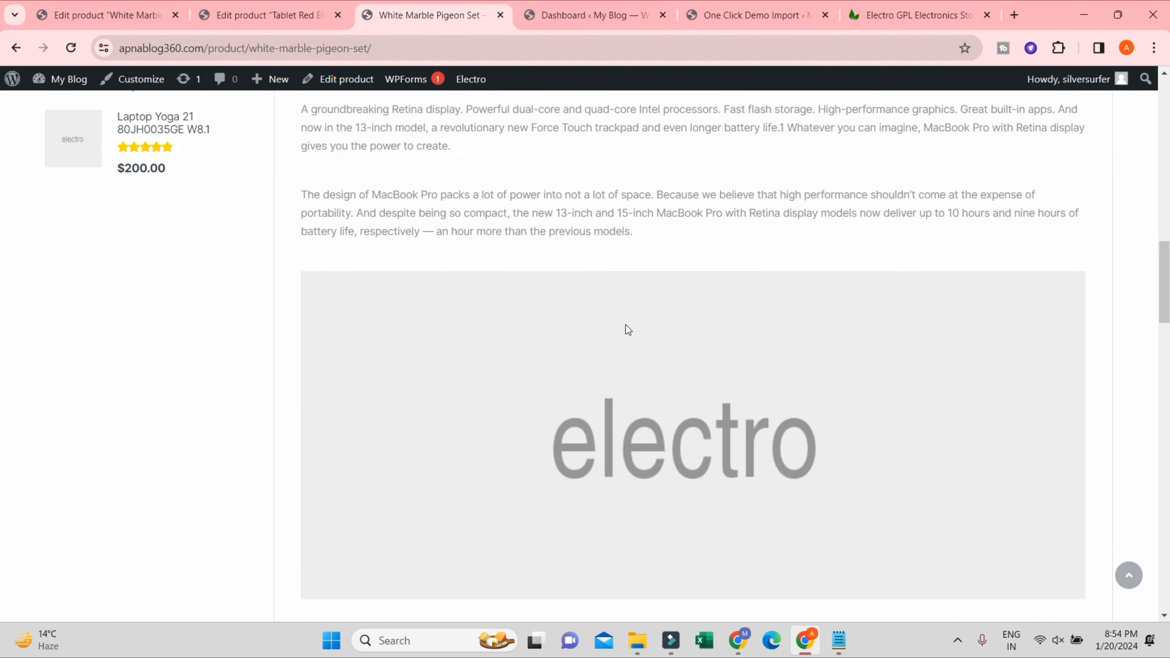
pyautogui.scroll(20, 625, 321)
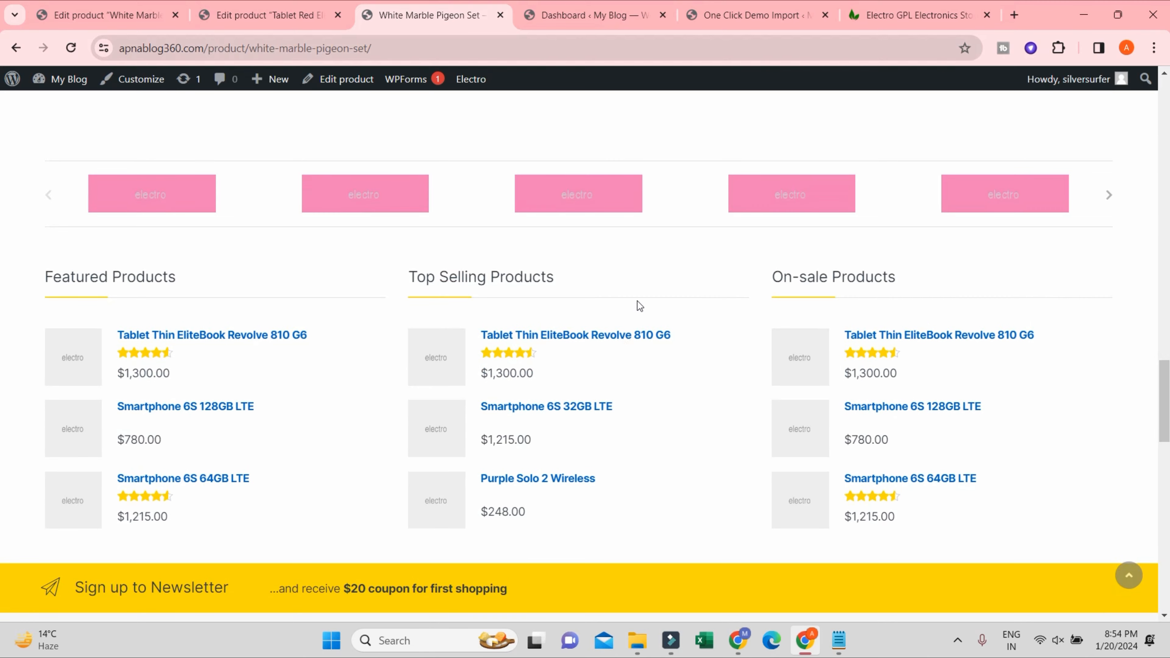
pyautogui.scroll(8, 722, 262)
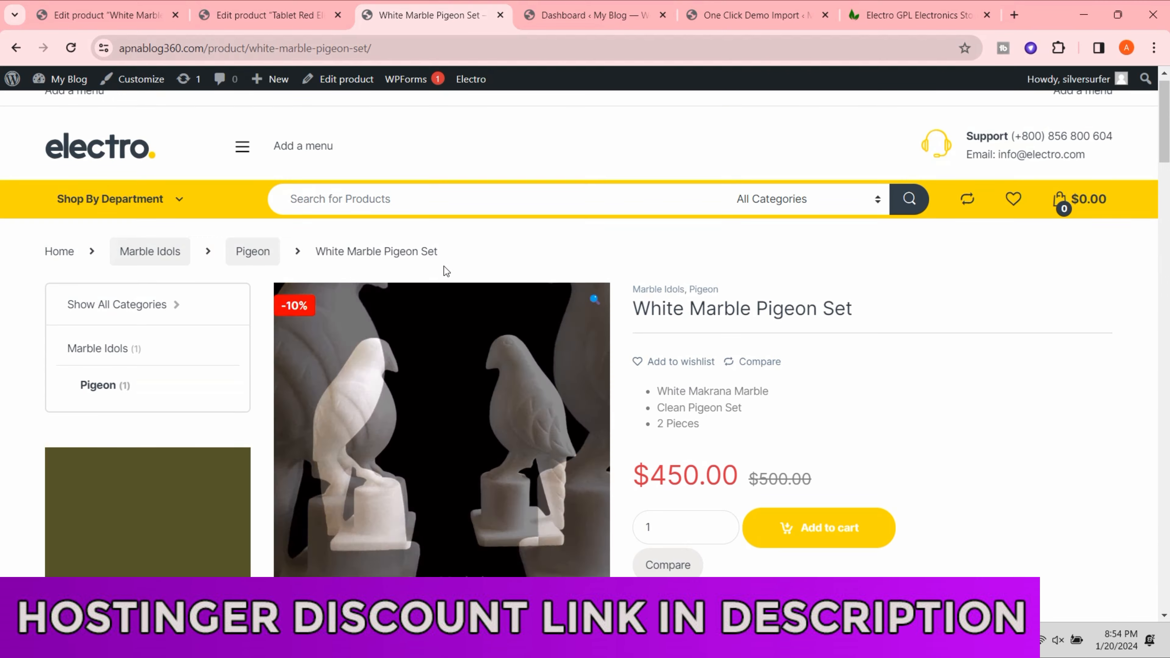
pyautogui.scroll(-2, 493, 352)
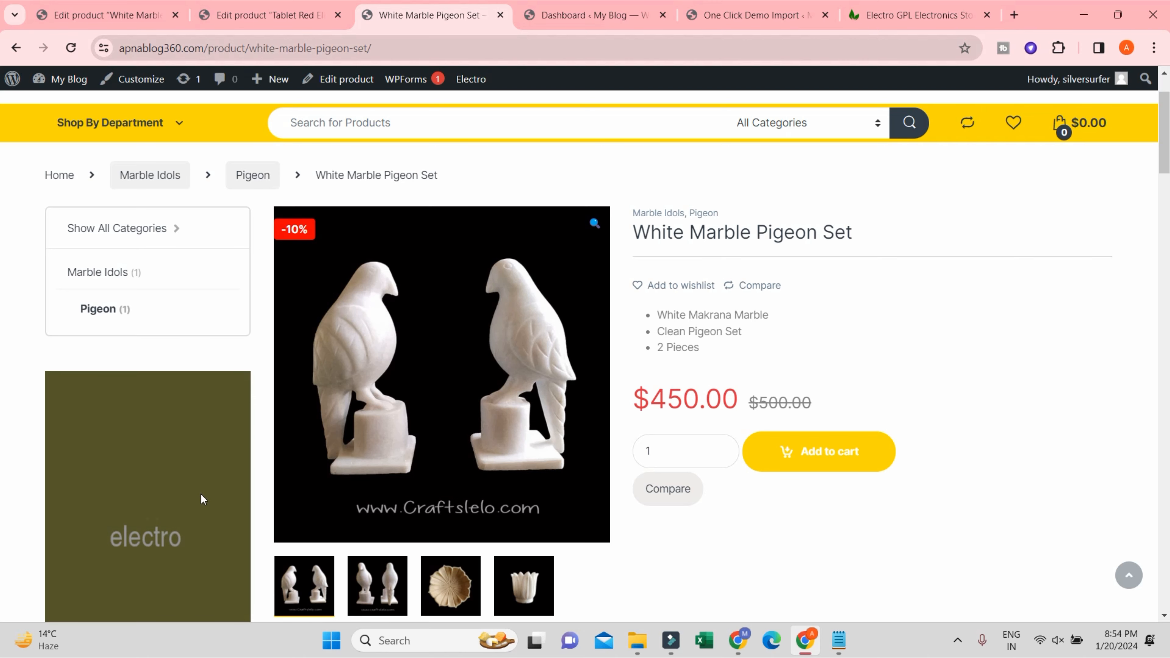
# - Go from the completed demo import page to the site's media library and bring its image grid into view
pyautogui.click(740, 16)
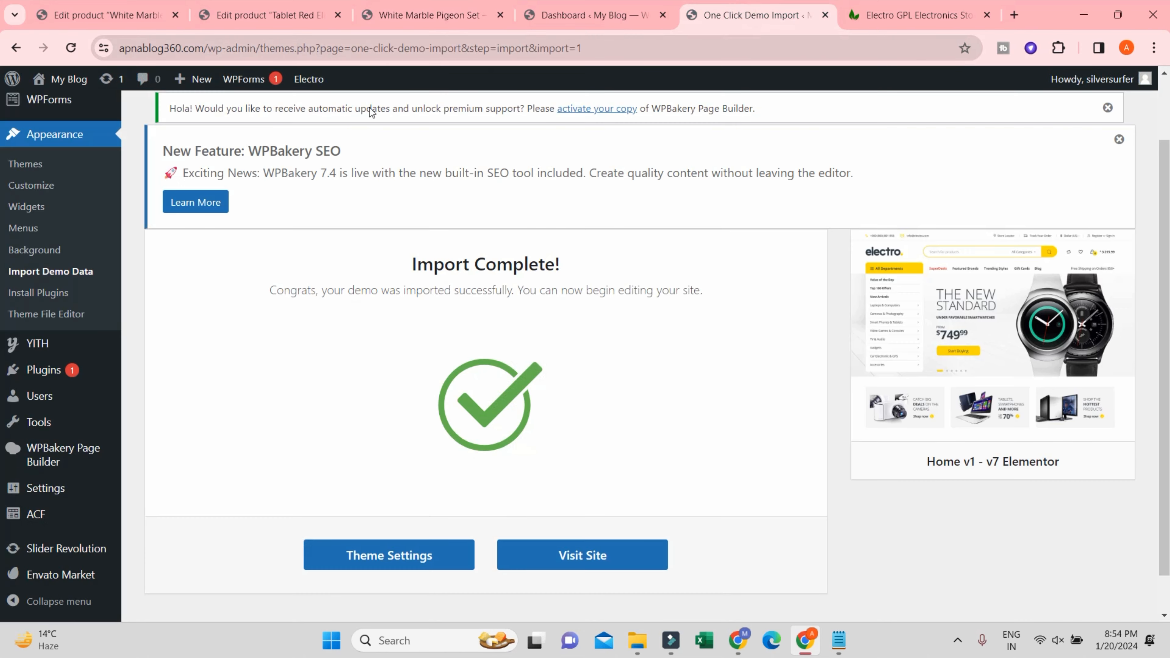
pyautogui.scroll(3, 4, 203)
pyautogui.click(143, 201)
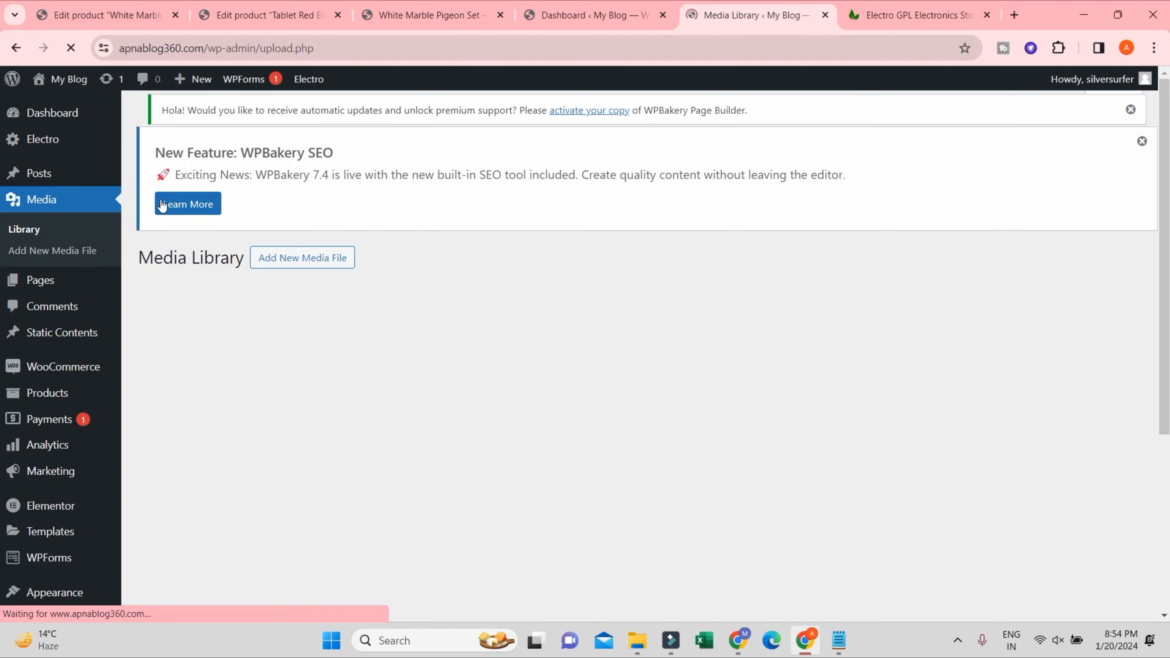
pyautogui.scroll(-5, 469, 408)
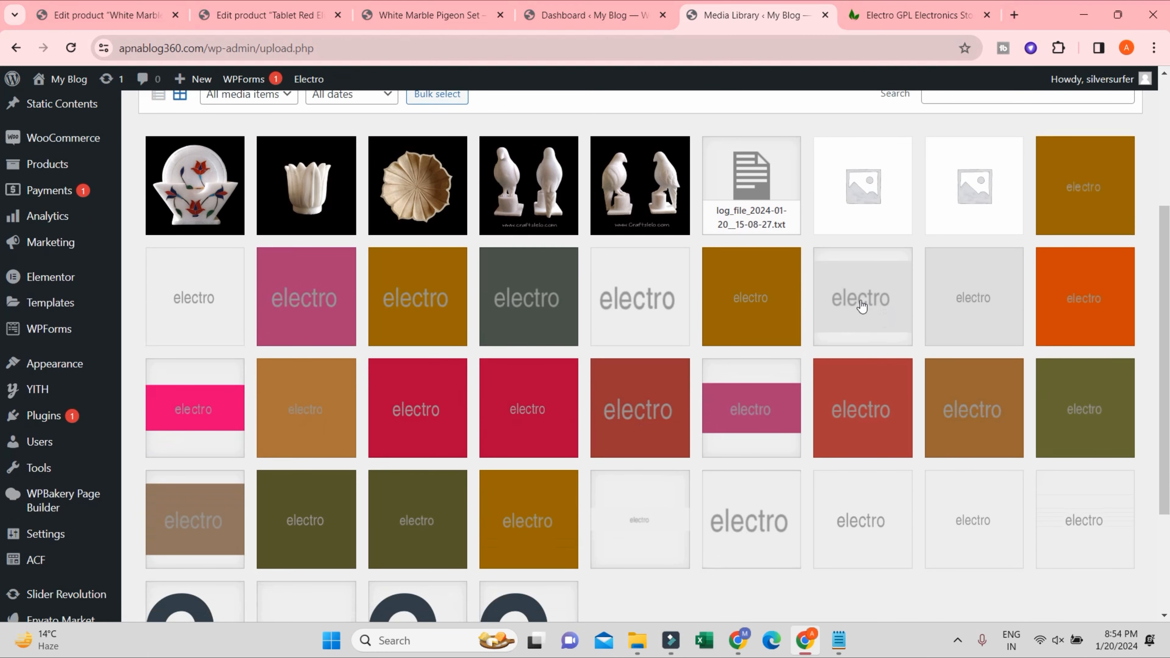
# - View the attachment details of the electro-home-placeholder-background-2 and electro-slider-placeholder-1 images, closing each one again
pyautogui.click(862, 306)
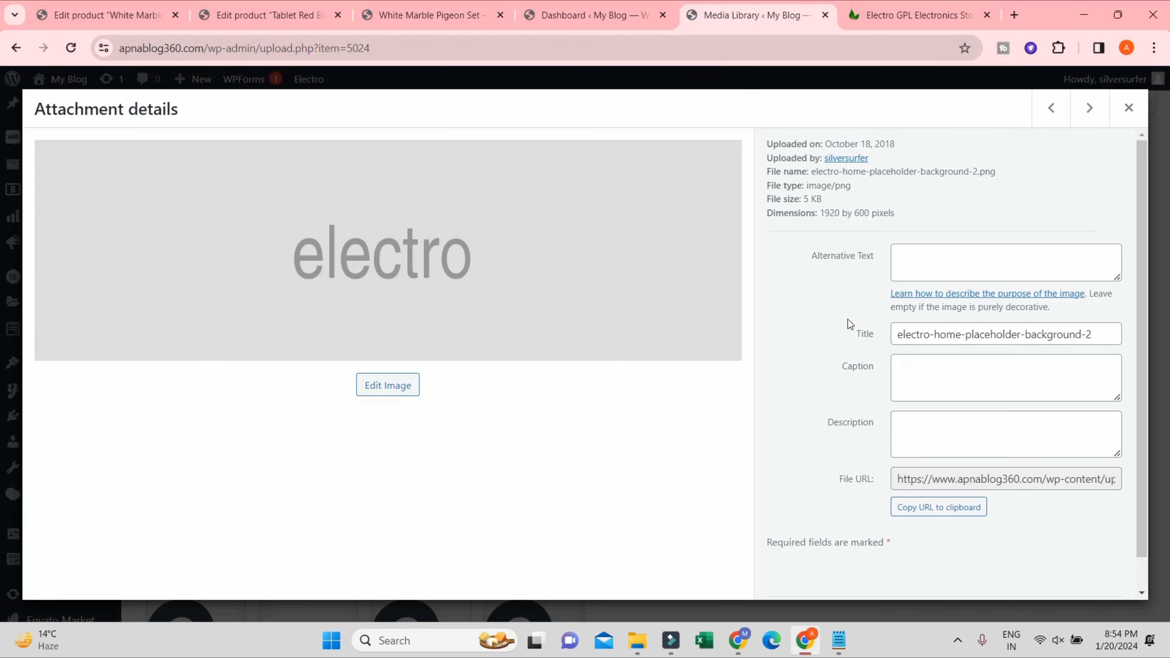
pyautogui.click(1129, 107)
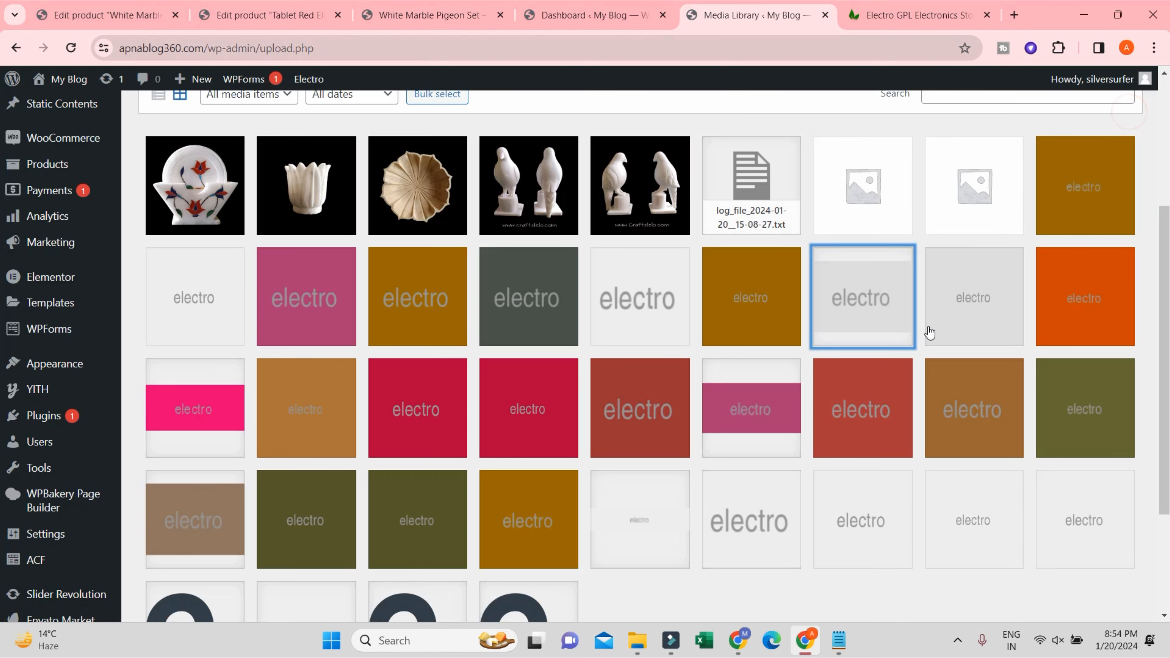
pyautogui.click(959, 313)
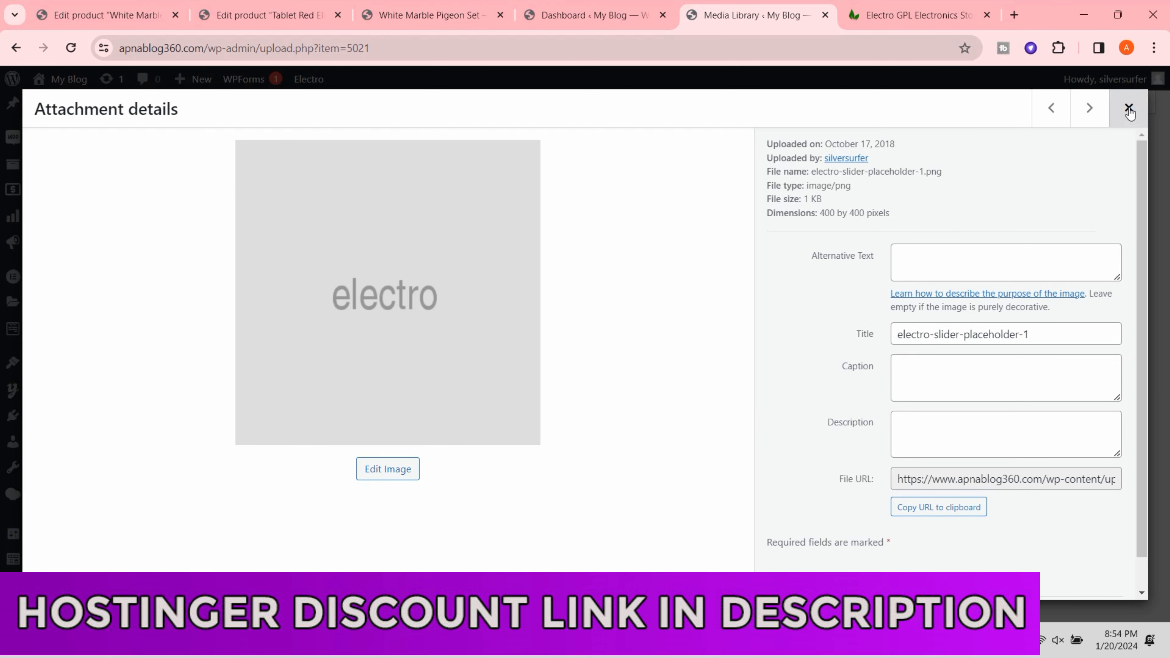
pyautogui.click(1128, 107)
# - Check the pixel dimensions of the electro-description-placeholder-3 image in its attachment details and close them
pyautogui.scroll(-4, 267, 544)
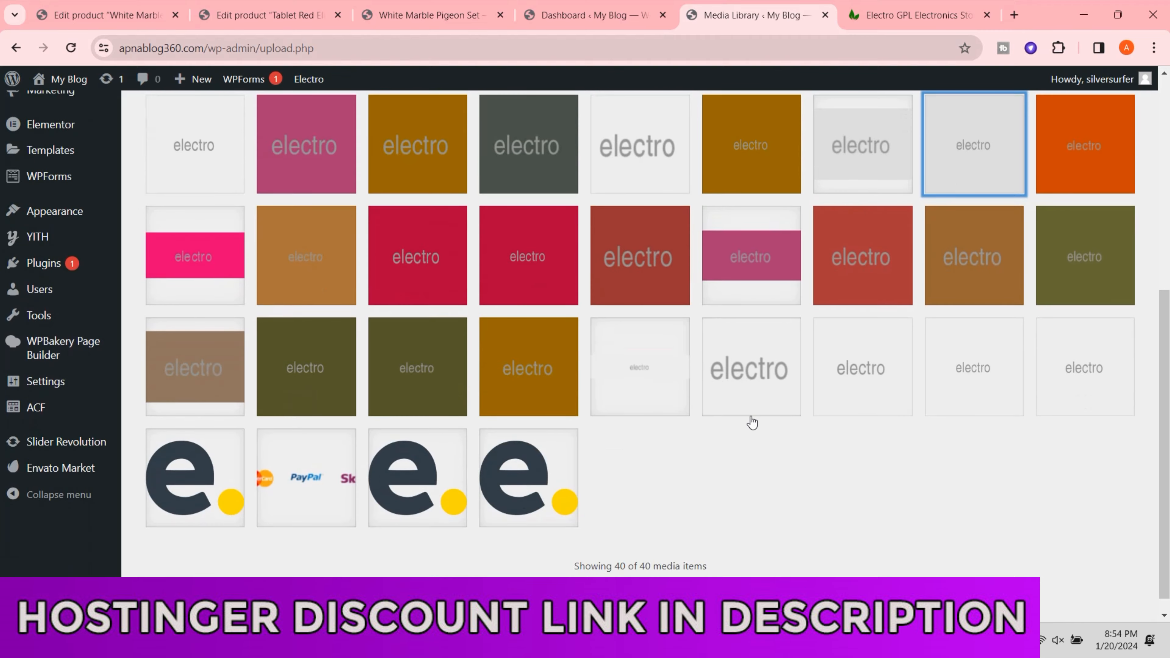
pyautogui.scroll(2, 755, 419)
pyautogui.click(782, 452)
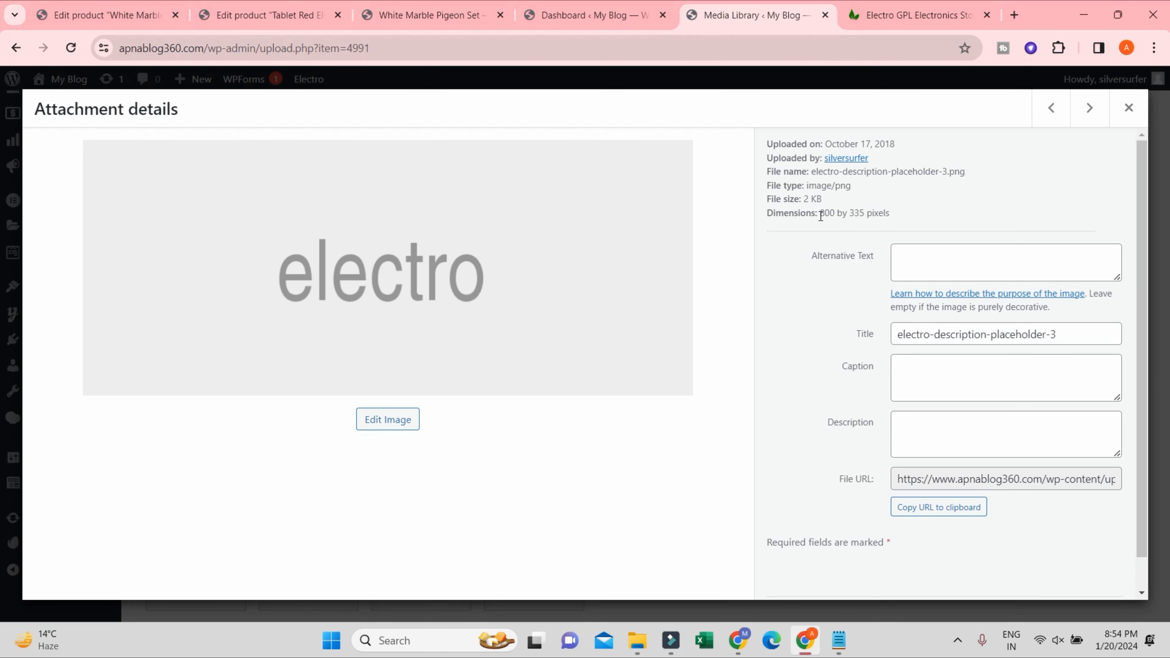
pyautogui.moveTo(818, 212); pyautogui.dragTo(884, 226)
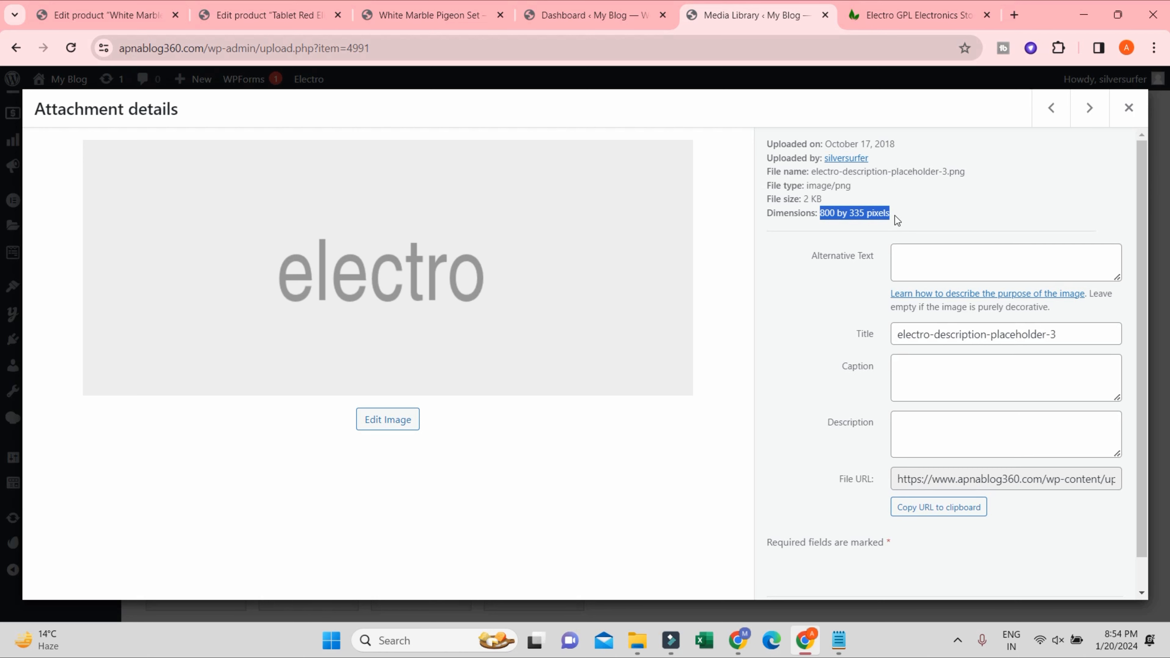
pyautogui.click(824, 209)
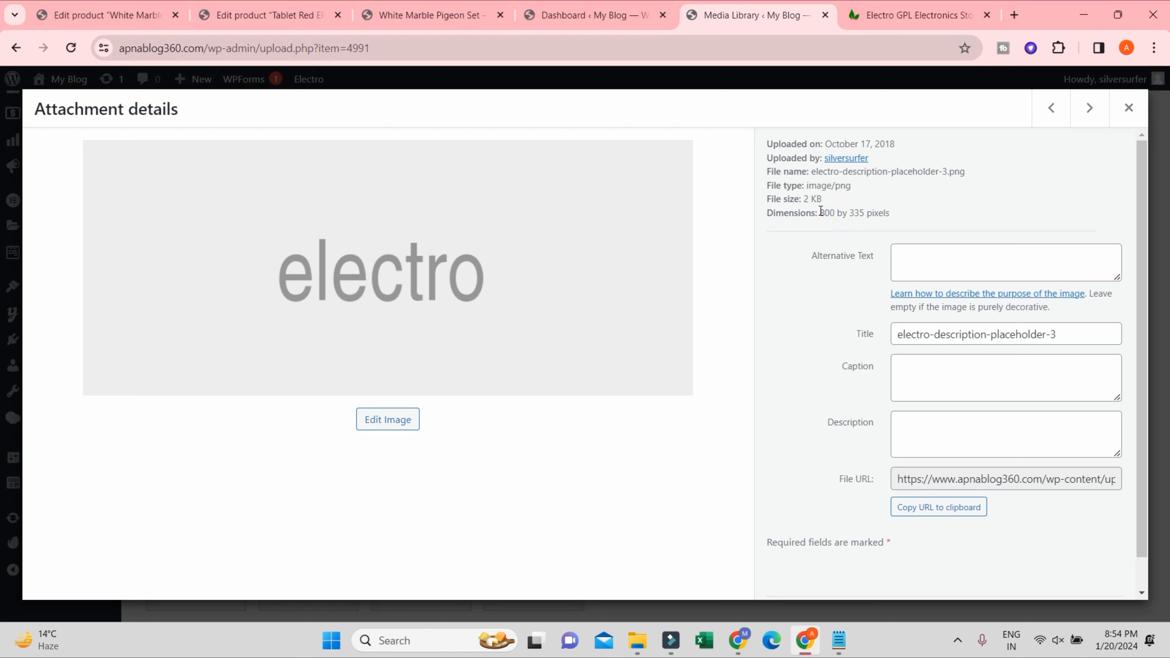
pyautogui.moveTo(820, 212); pyautogui.dragTo(889, 215)
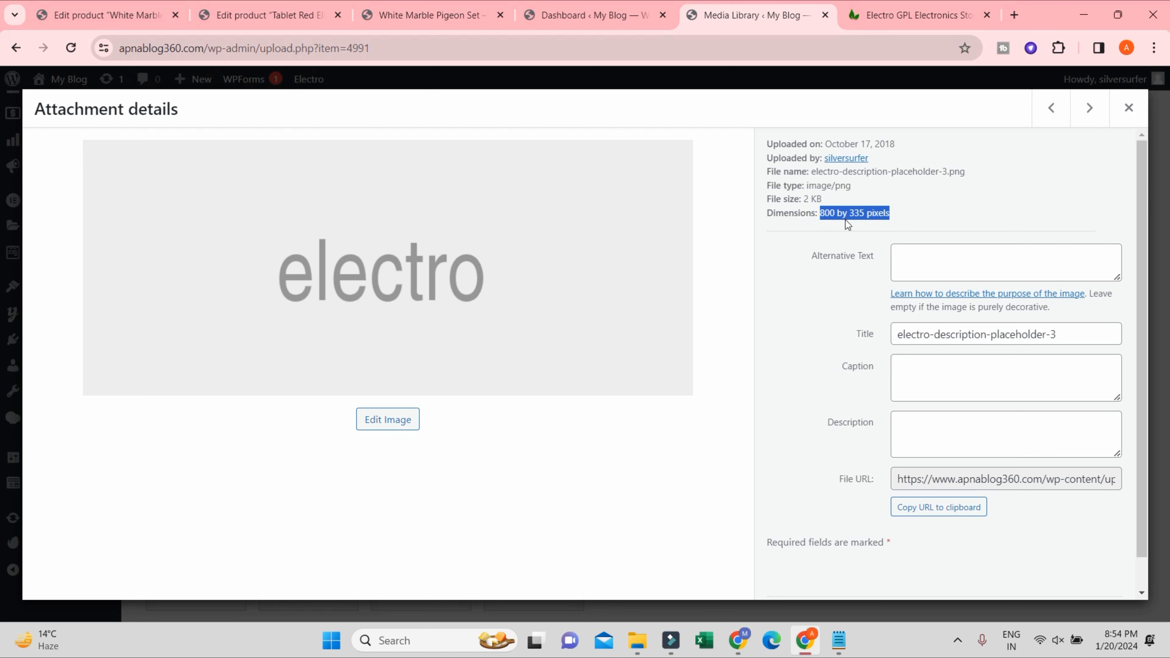
pyautogui.moveTo(822, 212); pyautogui.dragTo(896, 223)
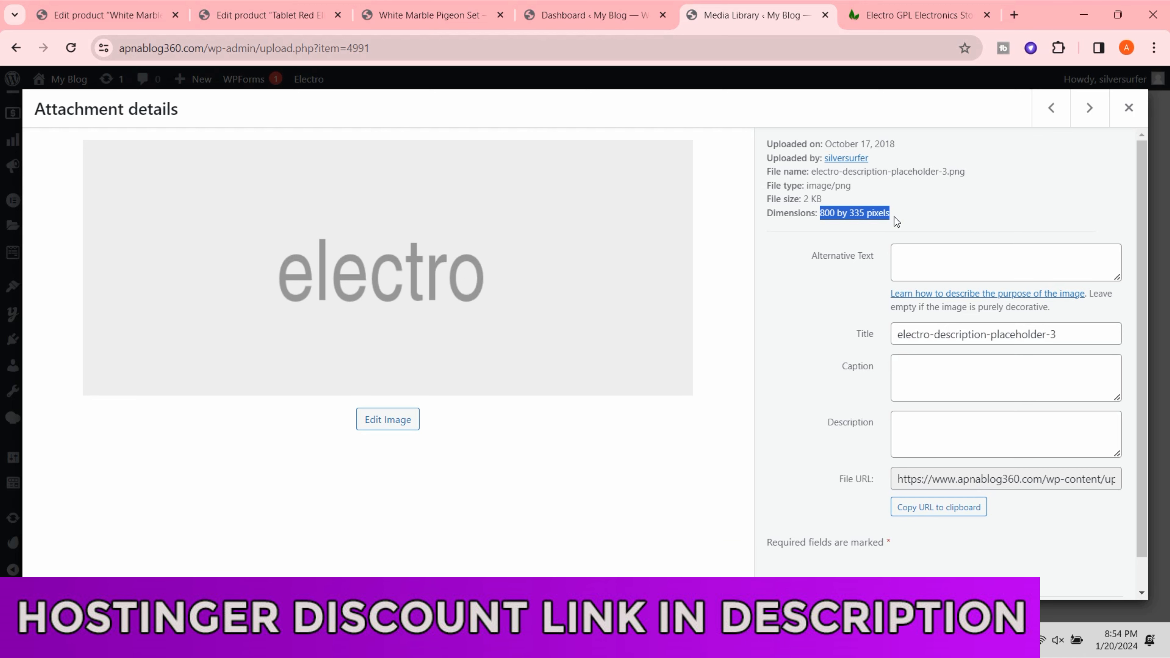
pyautogui.click(875, 221)
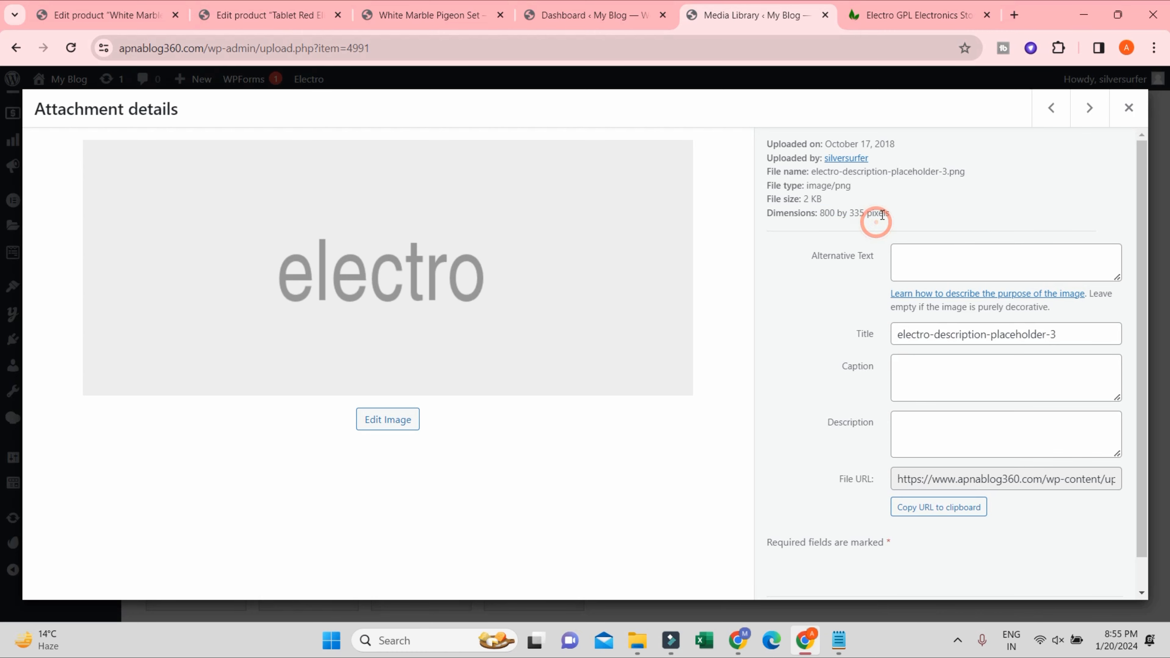
pyautogui.click(1127, 109)
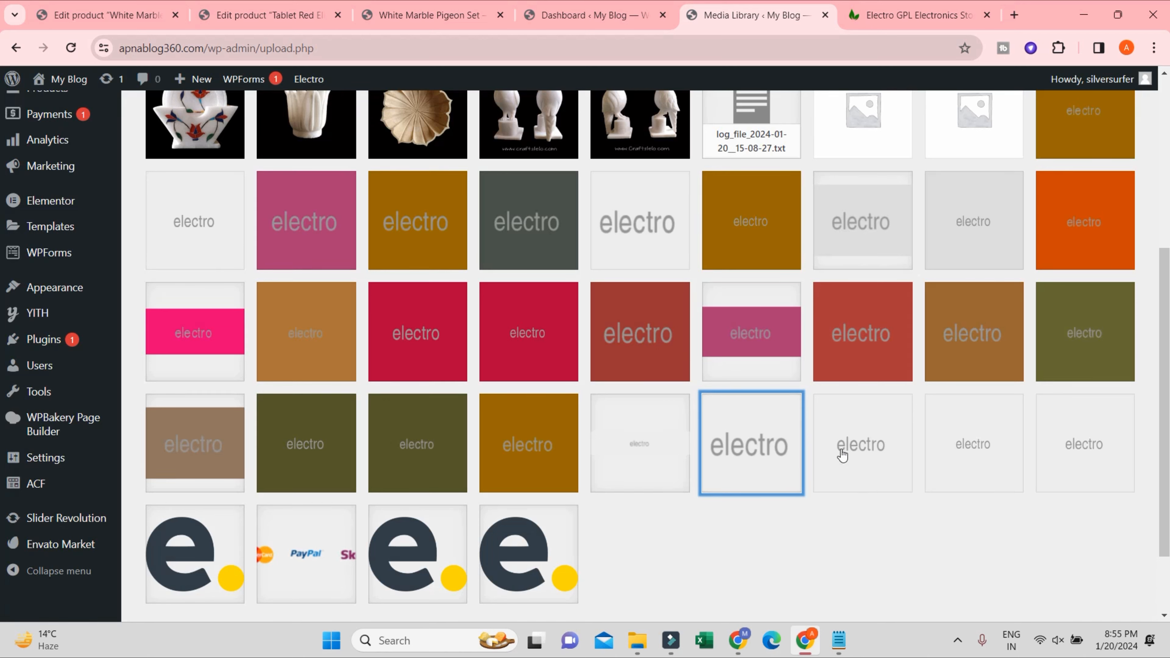
# - Upload the image marketing myopia.jpg from the Downloads folder to the media library
pyautogui.scroll(3, 852, 295)
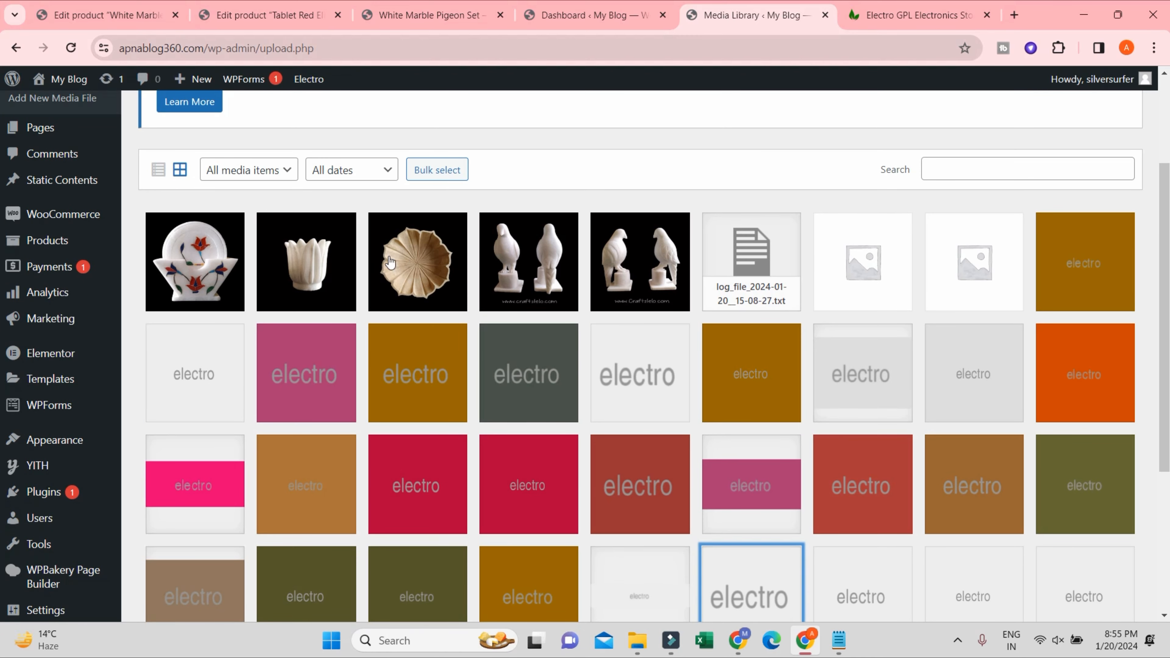
pyautogui.scroll(3, 379, 272)
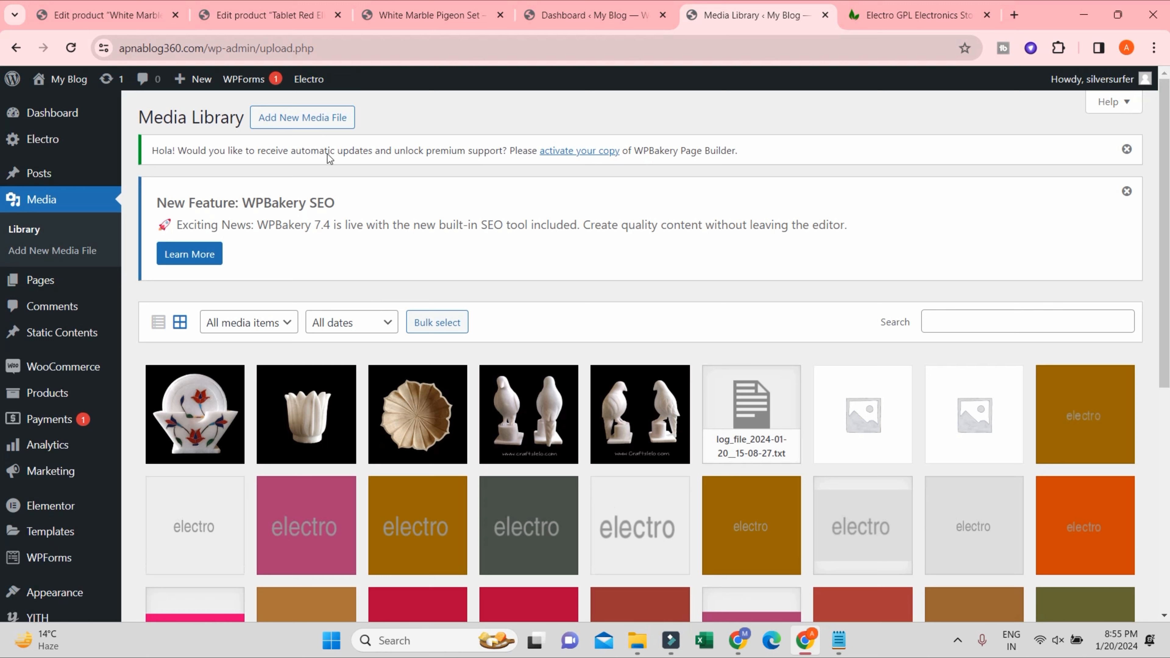
pyautogui.click(312, 126)
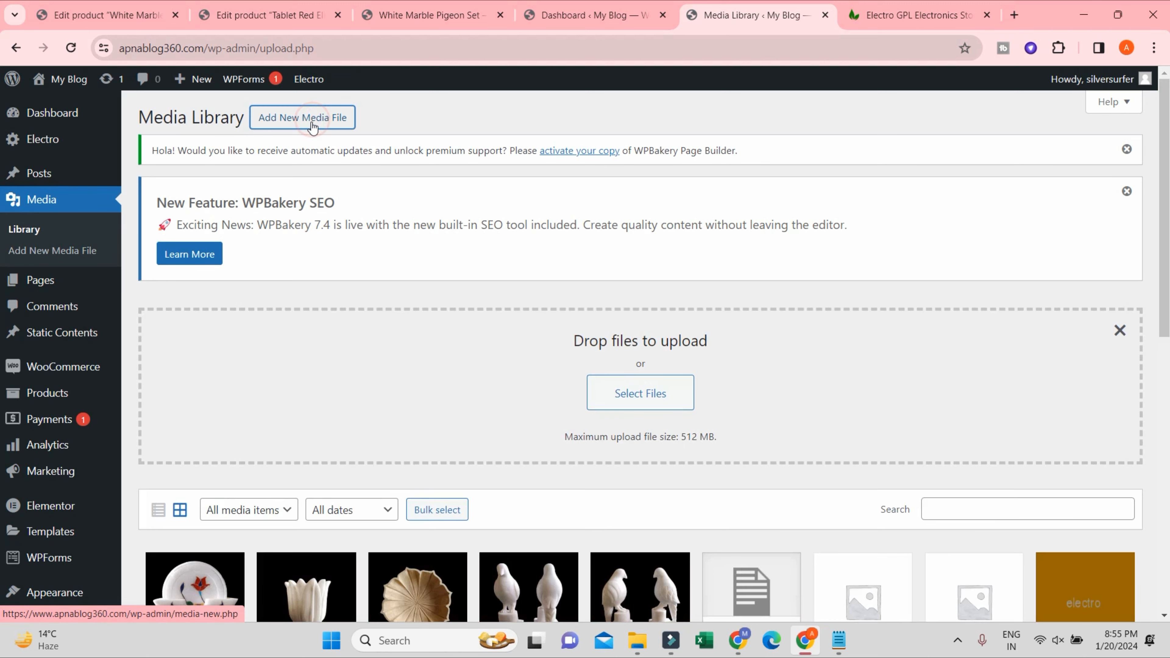
pyautogui.click(675, 393)
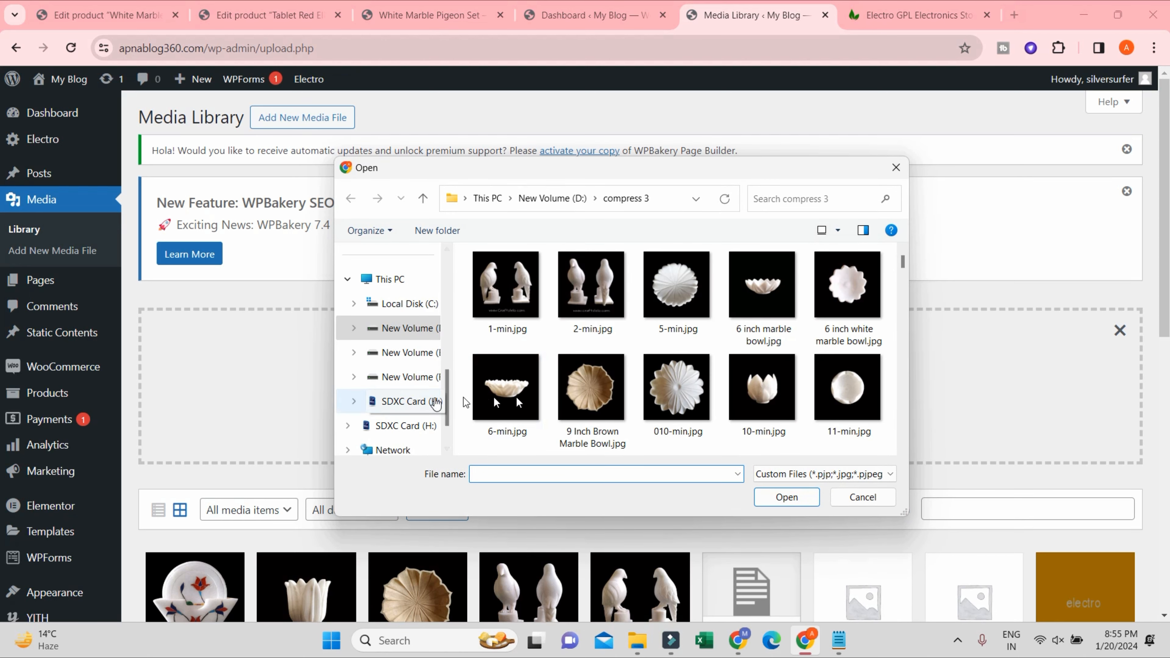
pyautogui.scroll(1, 424, 385)
pyautogui.scroll(3, 423, 384)
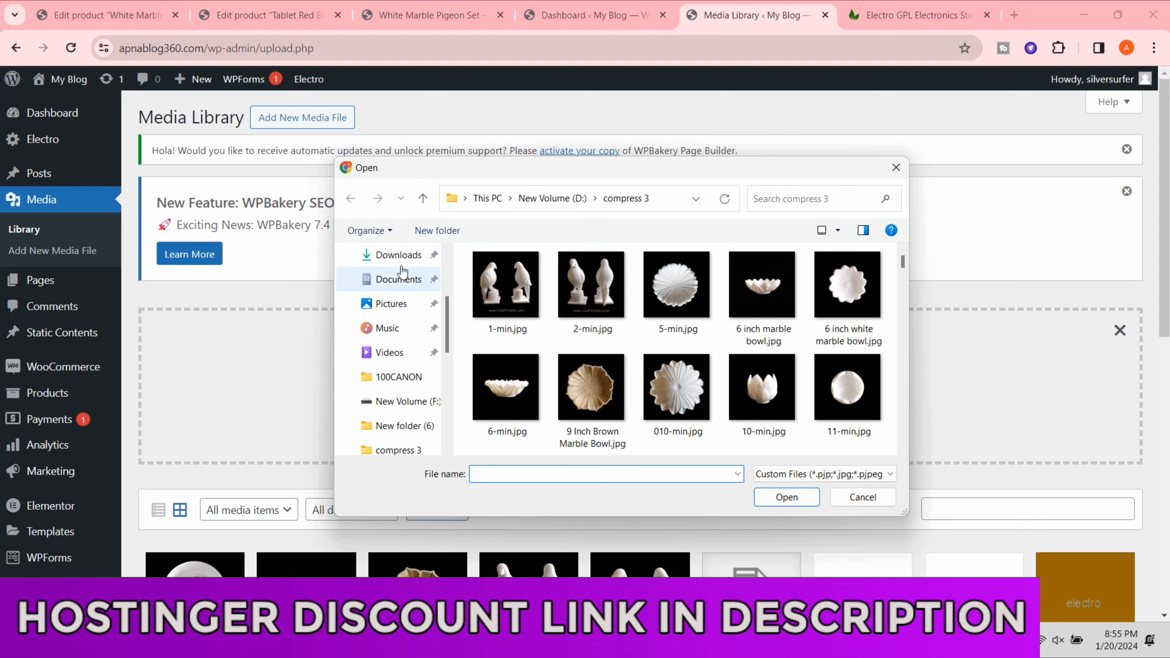
pyautogui.click(399, 260)
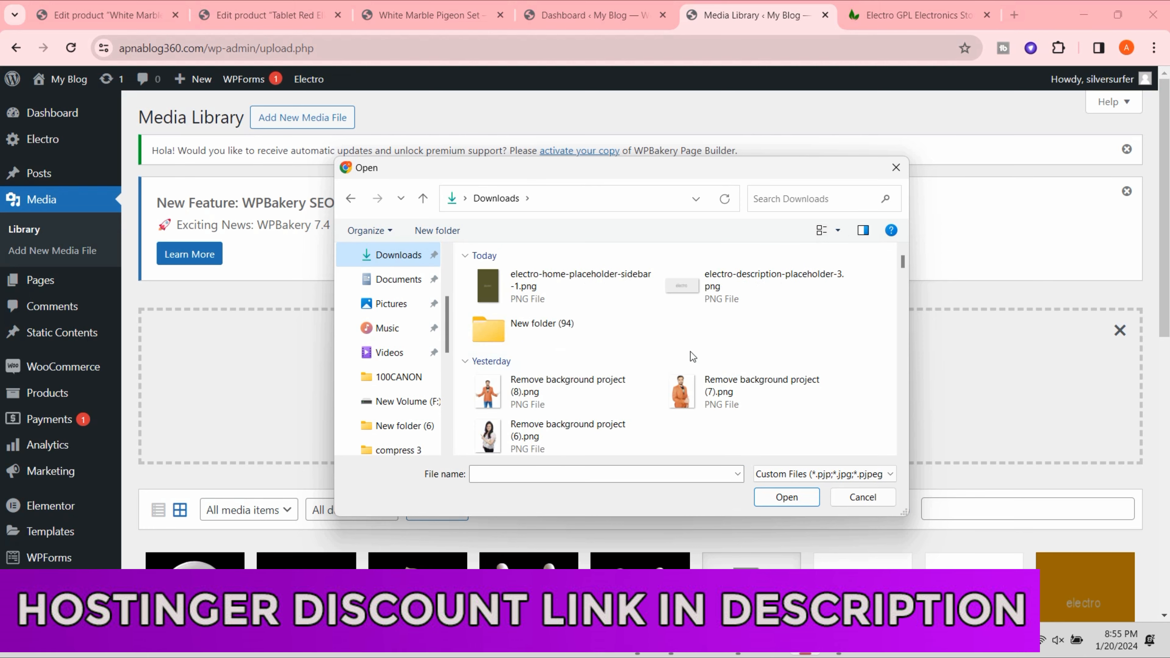
pyautogui.scroll(-2, 705, 379)
pyautogui.click(689, 431)
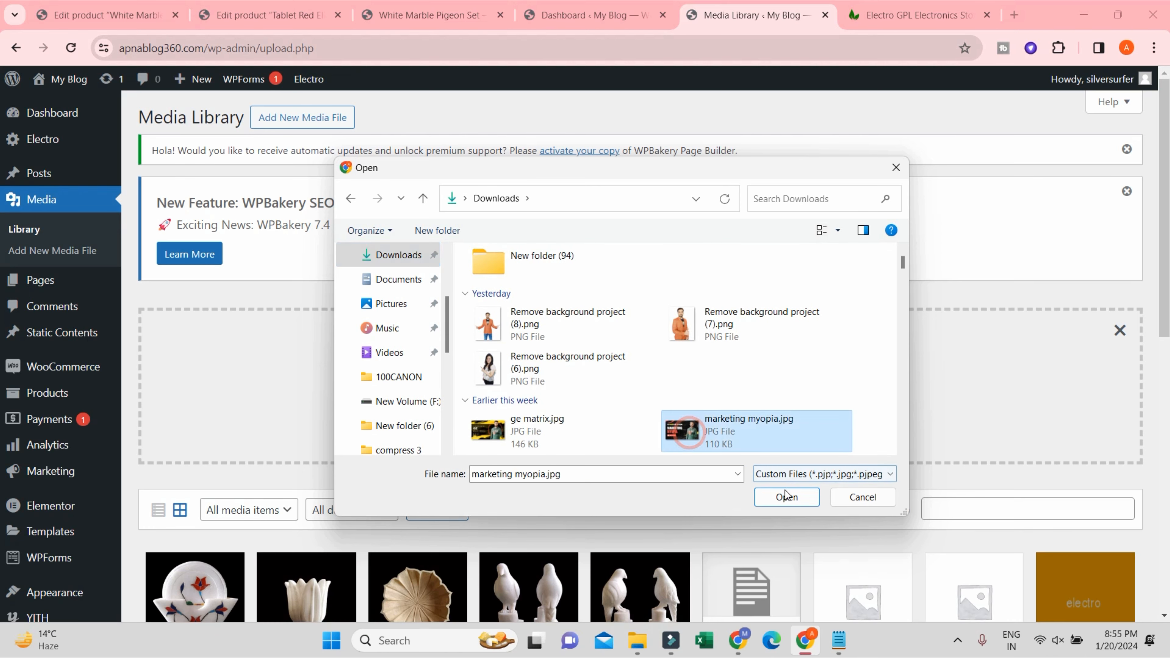
pyautogui.click(787, 496)
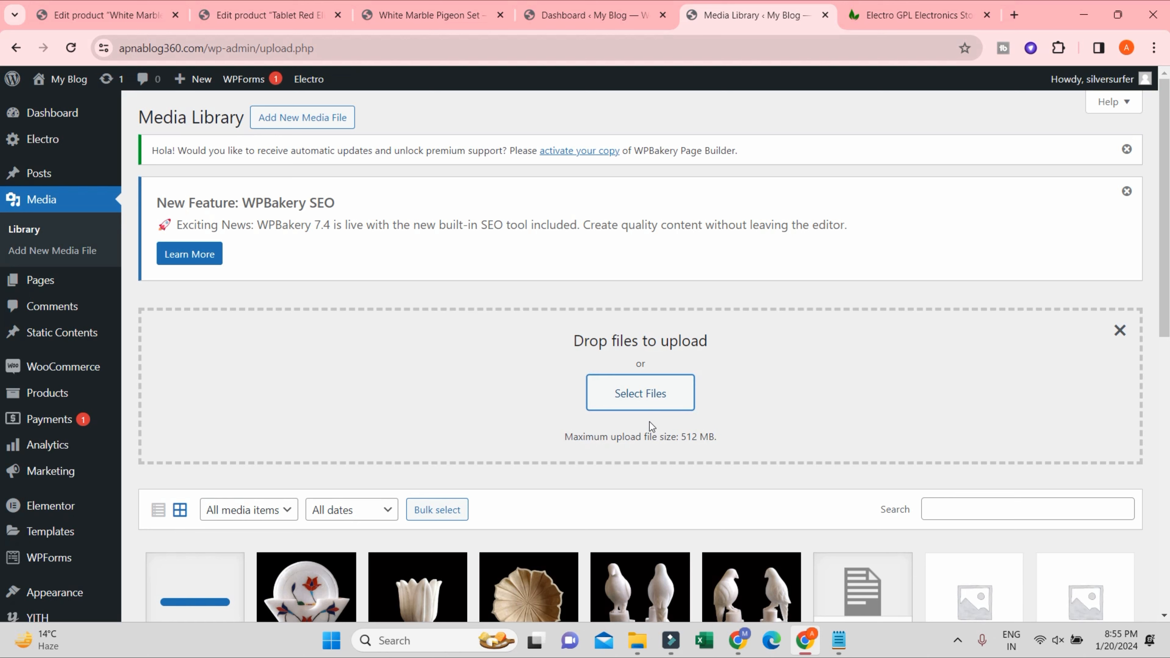
pyautogui.scroll(-5, 656, 427)
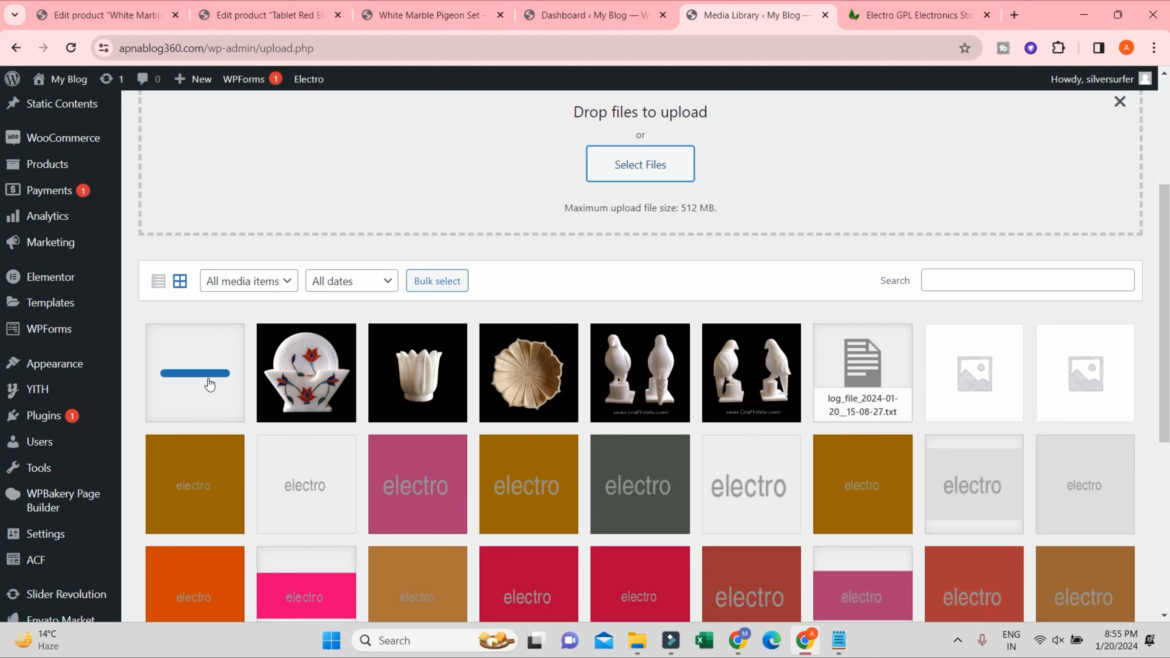
# - Switch to the White Marble Pigeon Set product editor, update the product and reload its edit page
pyautogui.click(106, 15)
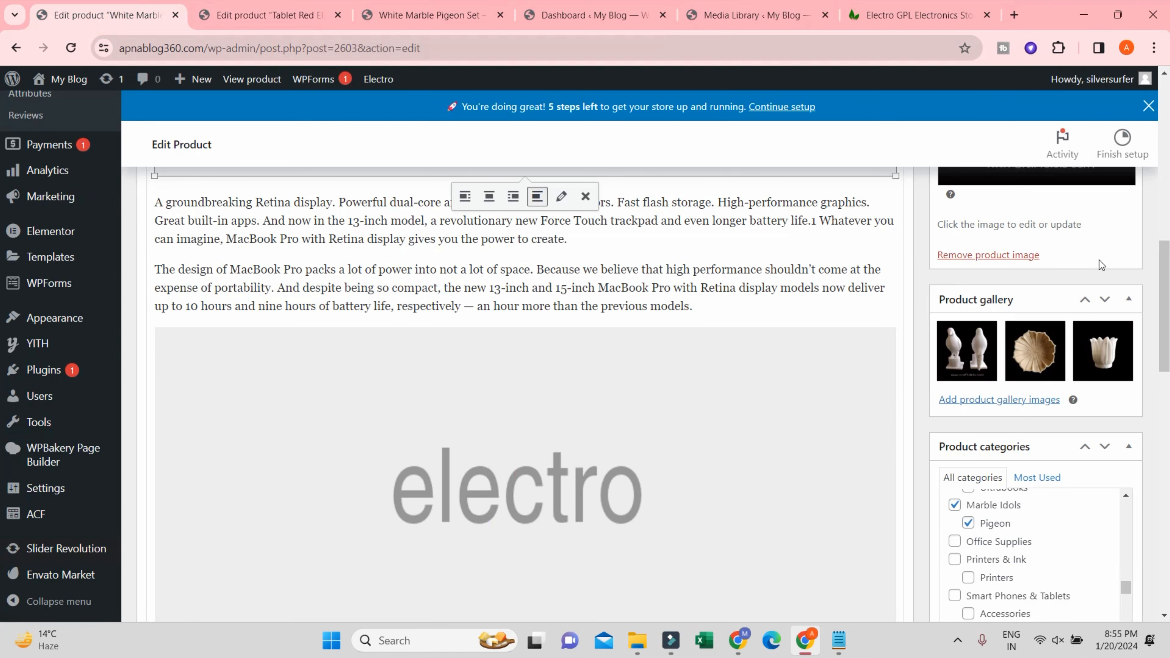
pyautogui.scroll(4, 1115, 295)
pyautogui.scroll(5, 1121, 278)
pyautogui.click(1110, 374)
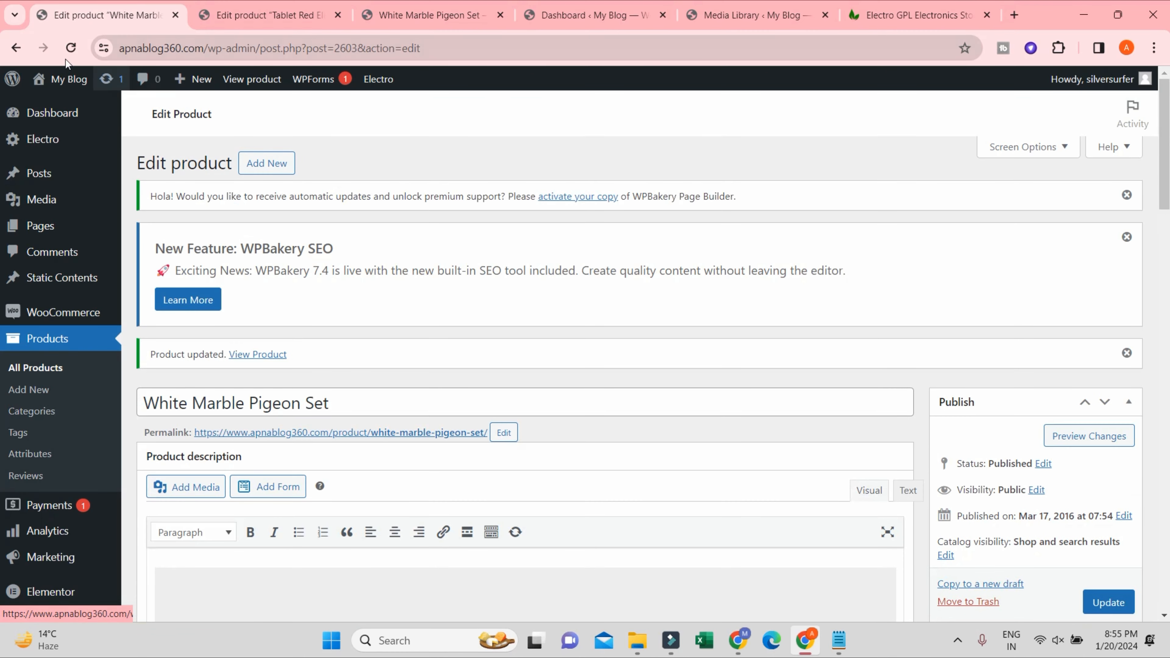
pyautogui.click(70, 48)
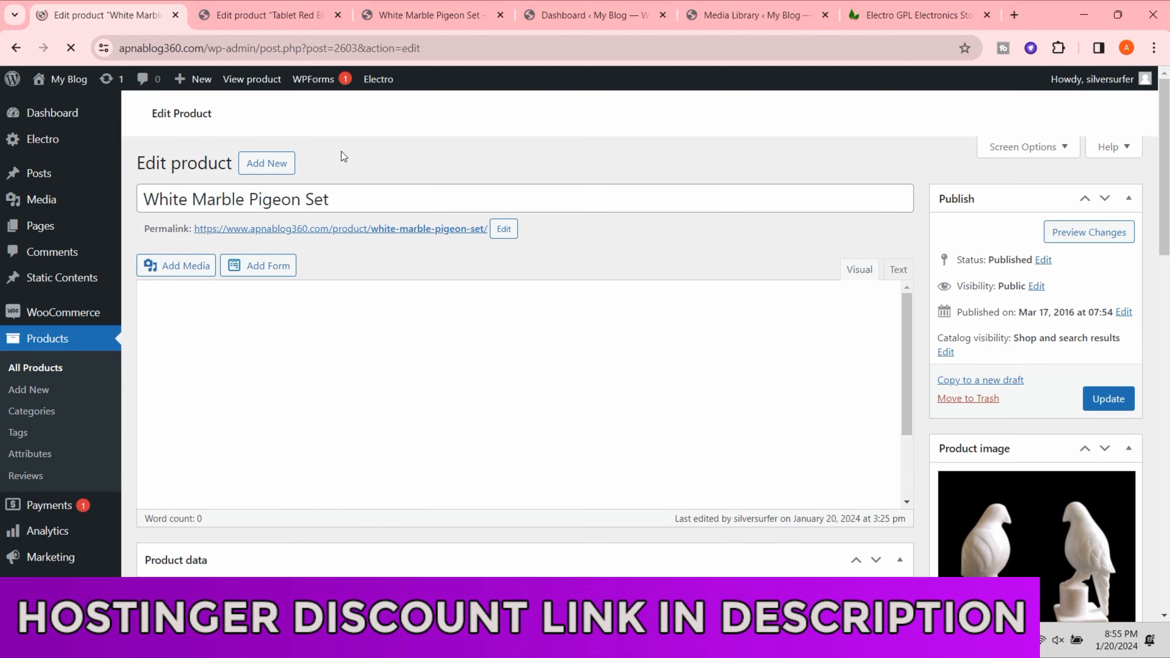
# - Remove the first electro placeholder image from the White Marble Pigeon Set product description
pyautogui.scroll(-5, 287, 253)
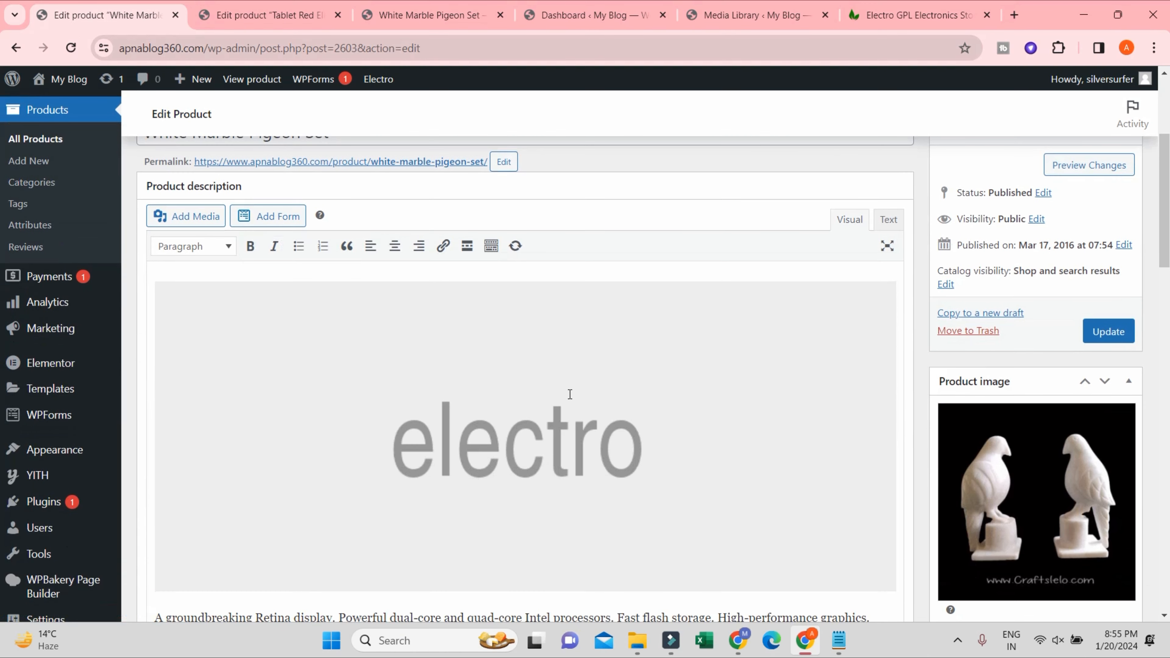
pyautogui.click(570, 394)
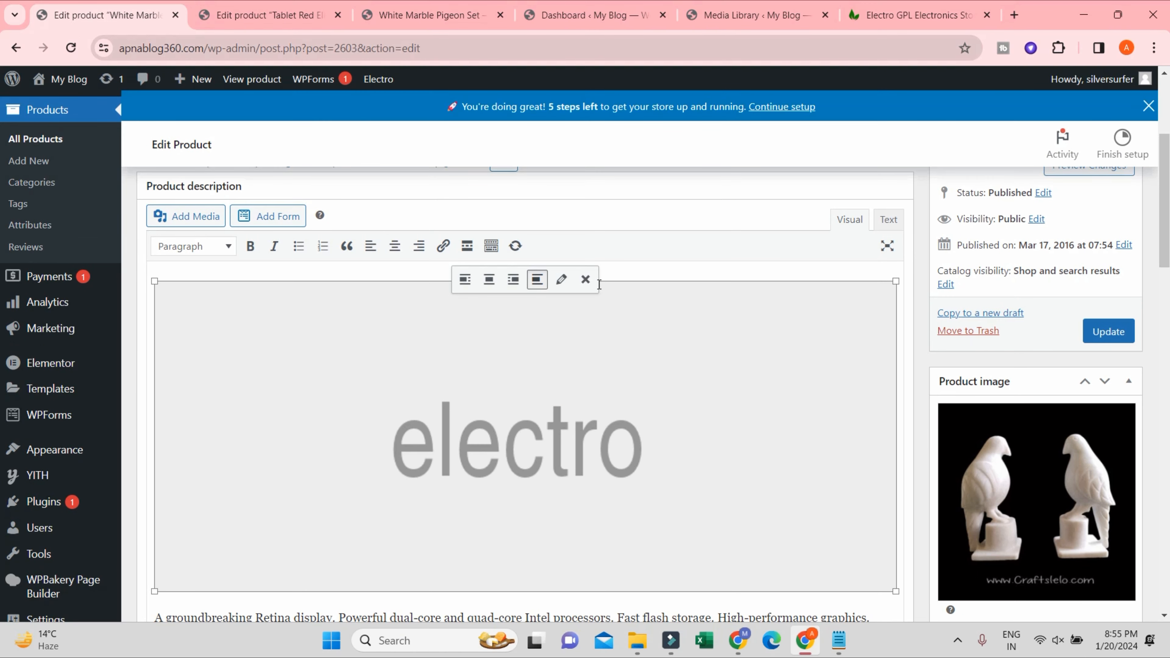
pyautogui.click(586, 280)
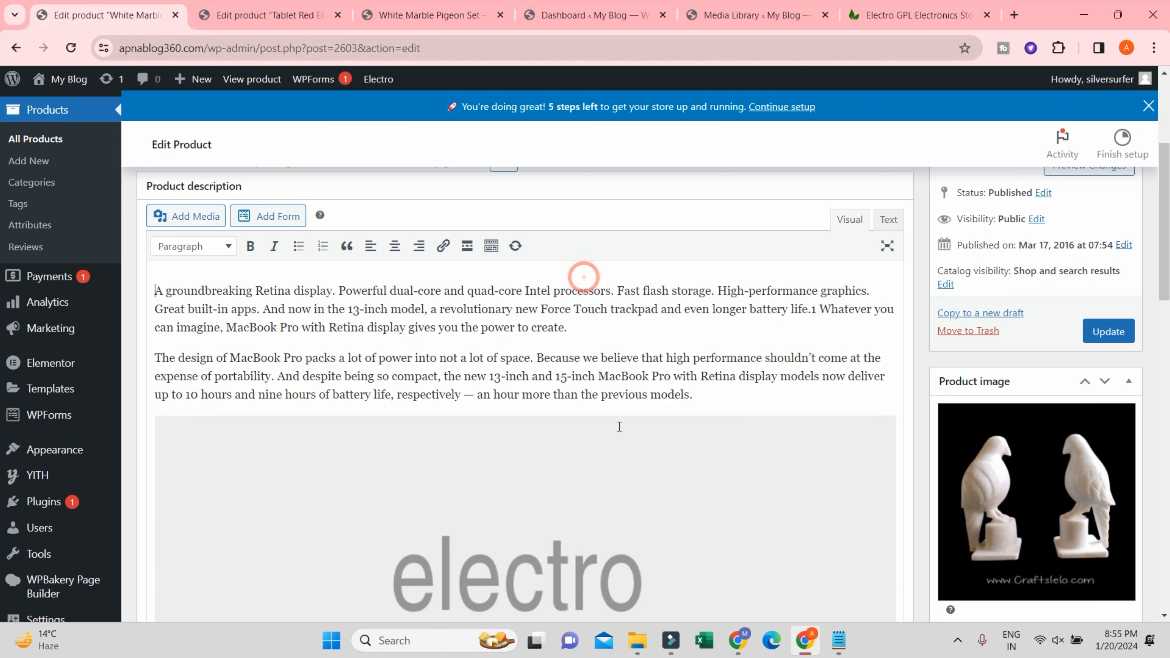
# - Insert the uploaded Marketing Myopia image from the media library above the description's first paragraph, on its own line
pyautogui.scroll(3, 189, 445)
pyautogui.click(153, 441)
pyautogui.click(169, 441)
pyautogui.click(157, 442)
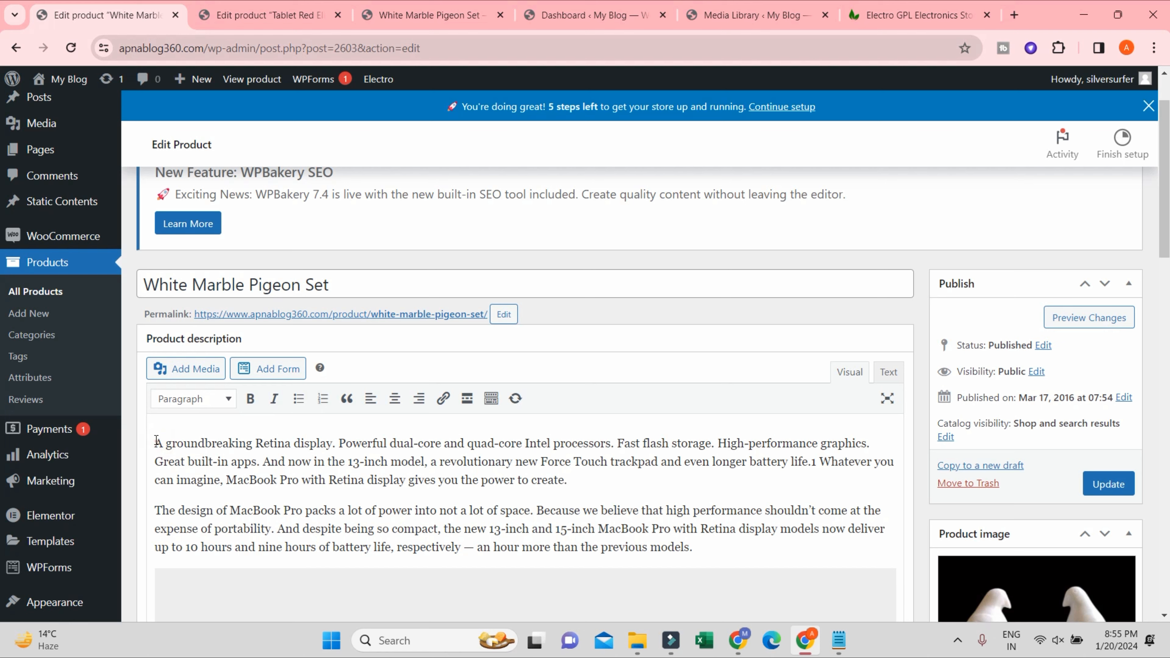
pyautogui.click(157, 442)
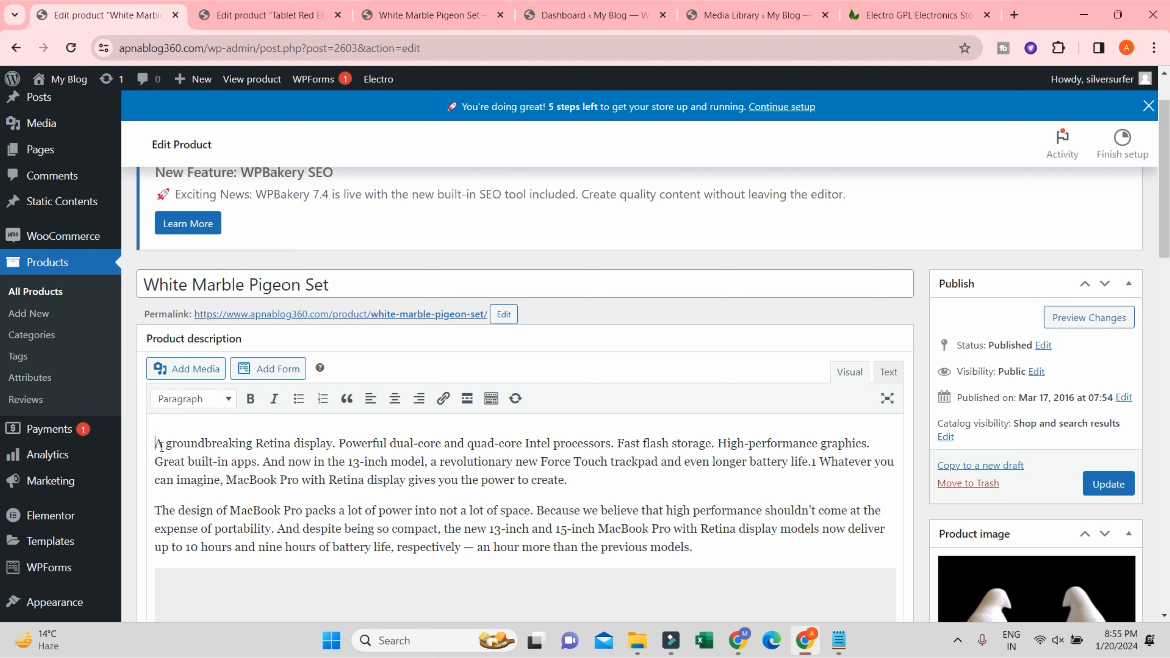
pyautogui.click(193, 369)
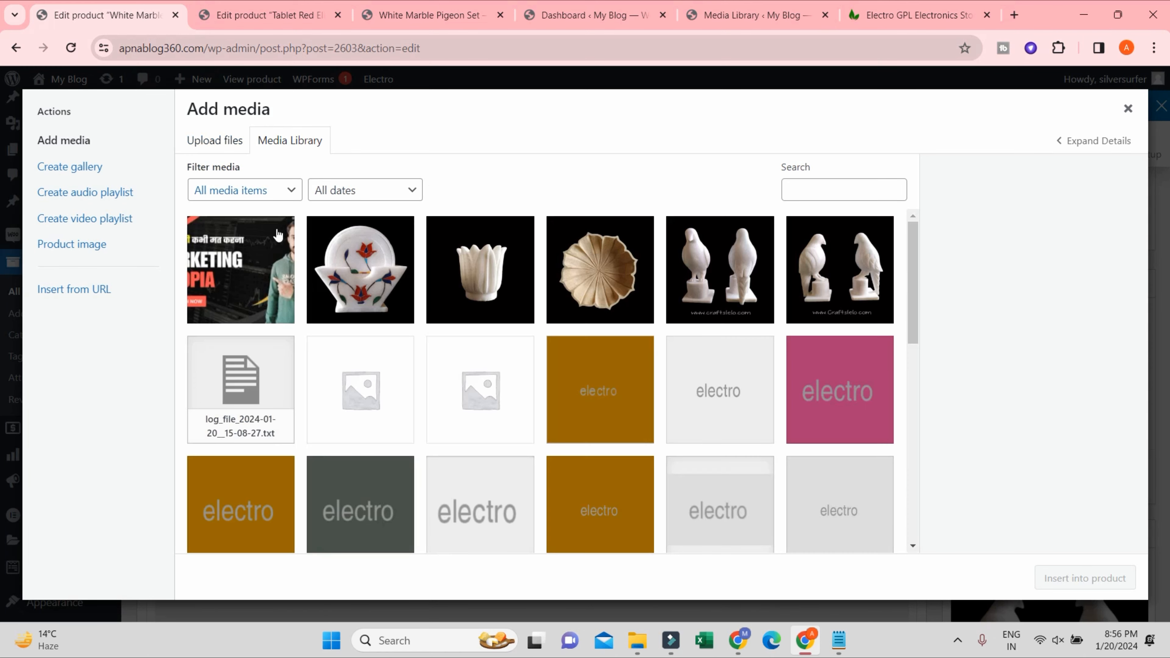
pyautogui.click(239, 277)
pyautogui.click(1060, 581)
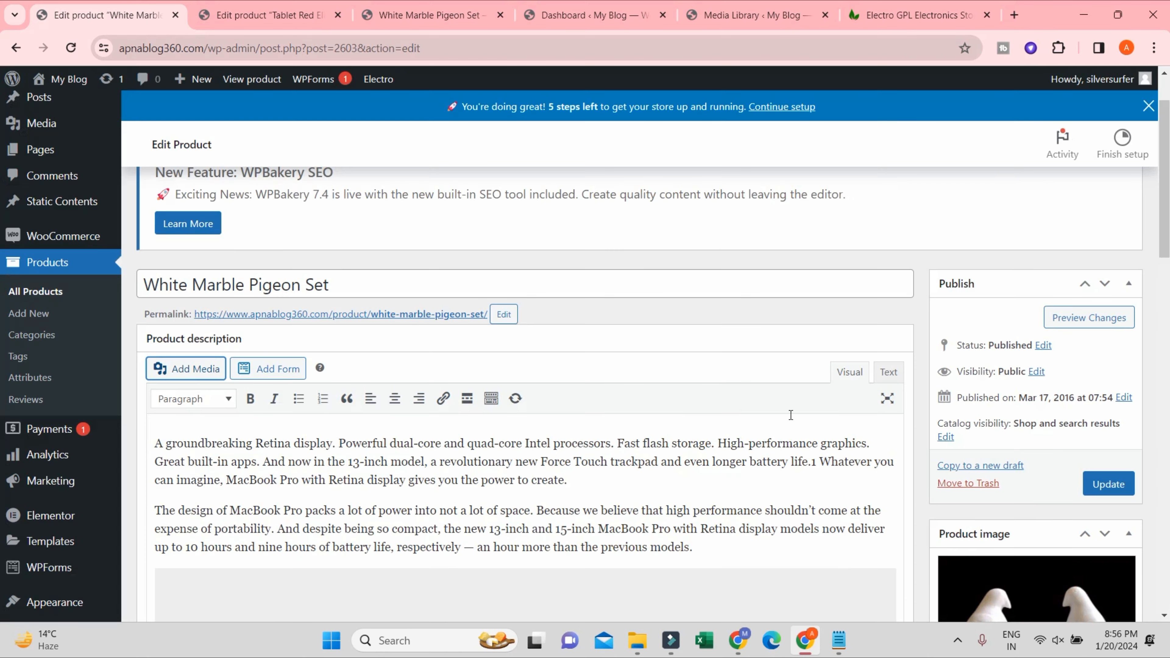
pyautogui.scroll(-5, 576, 350)
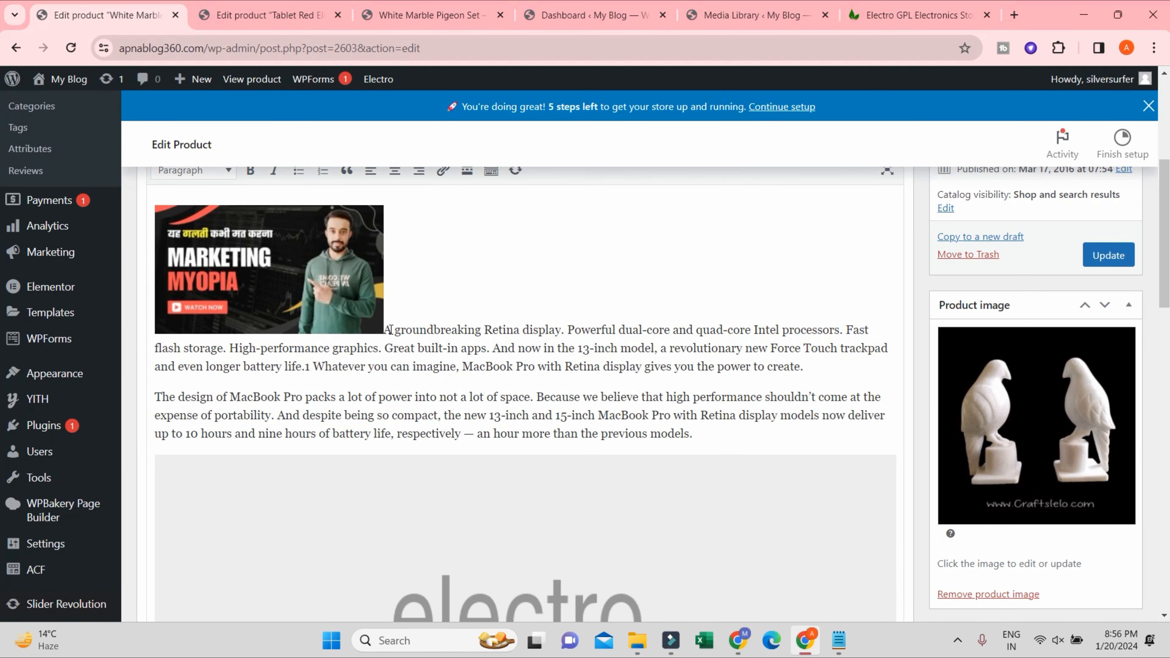
pyautogui.press('Return')
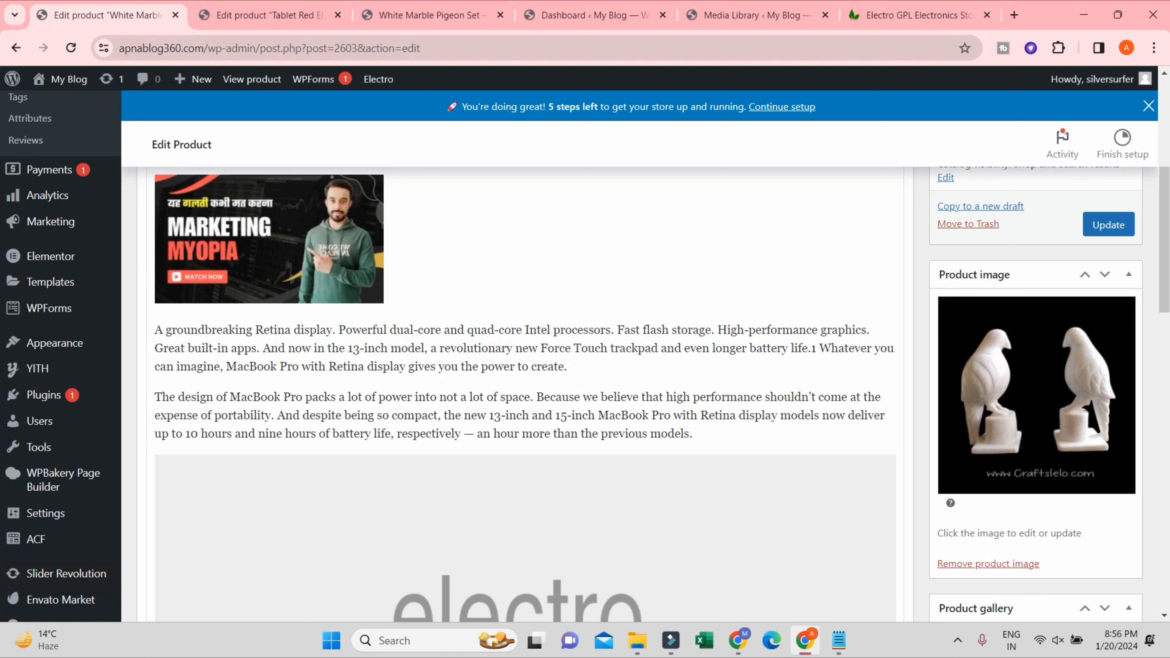
# - Enlarge the inserted Marketing Myopia image to the full width of the description editor and update the product
pyautogui.click(247, 297)
pyautogui.scroll(3, 247, 303)
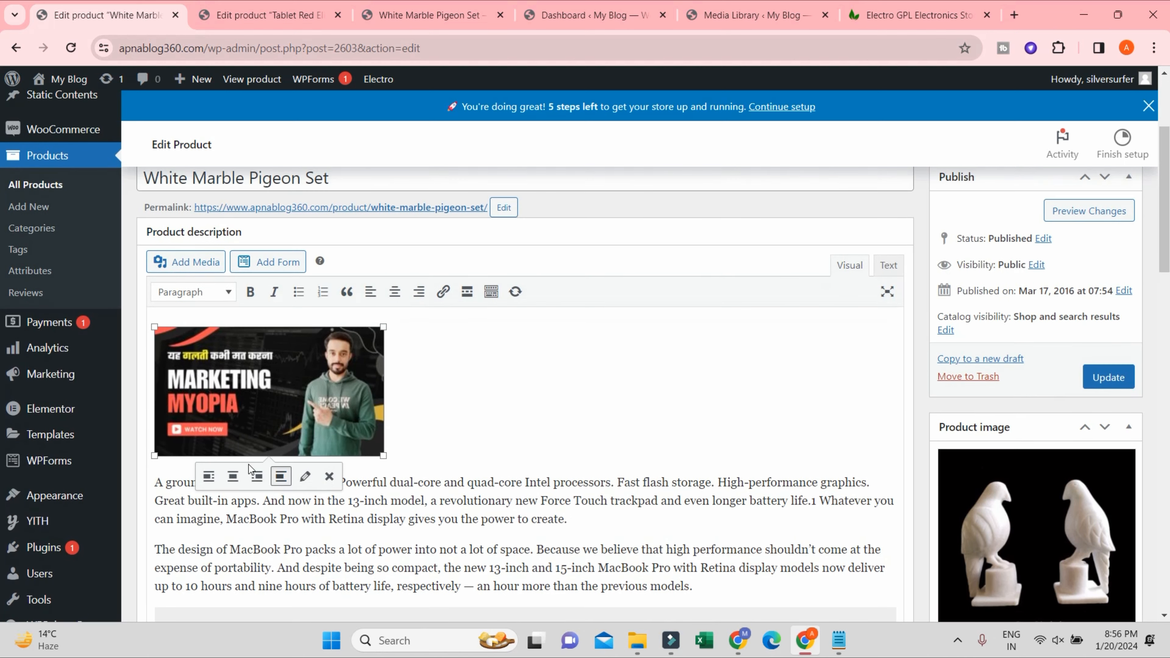
pyautogui.moveTo(382, 456); pyautogui.dragTo(895, 523)
pyautogui.scroll(-8, 898, 528)
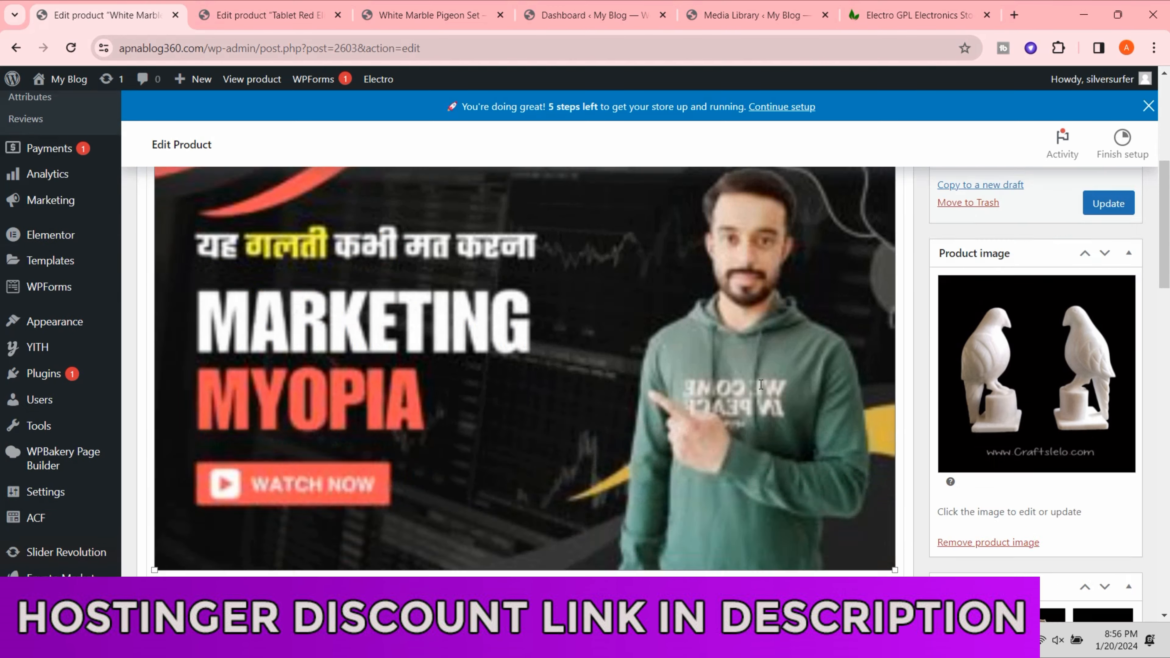
pyautogui.scroll(7, 717, 394)
pyautogui.scroll(1, 717, 394)
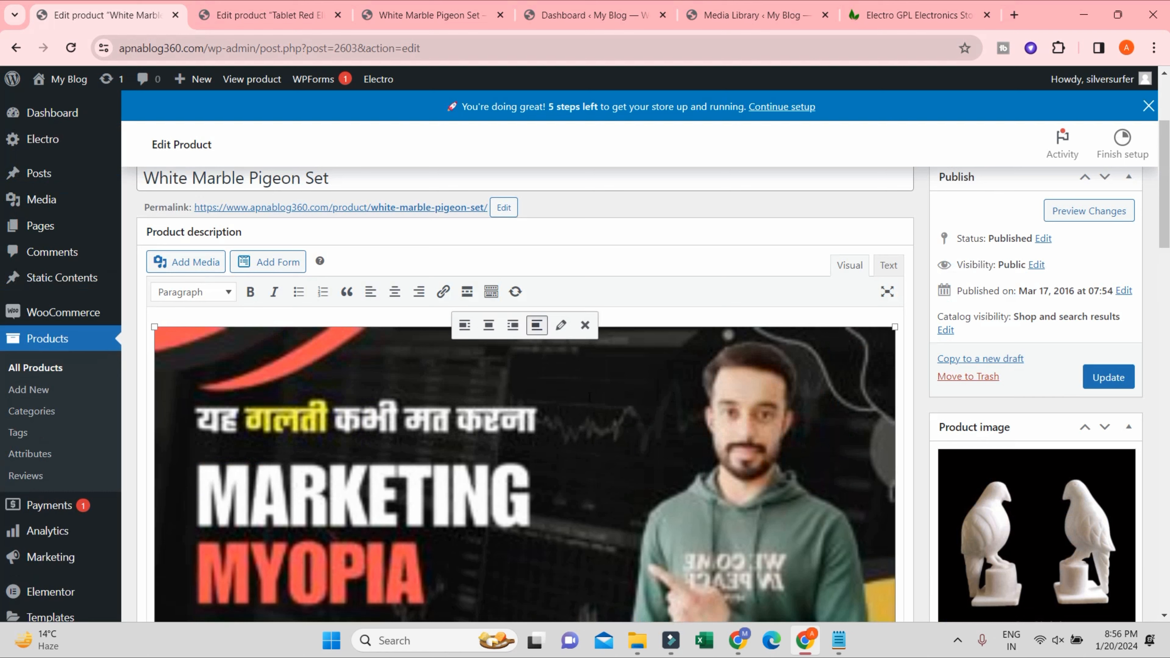
pyautogui.scroll(-3, 525, 397)
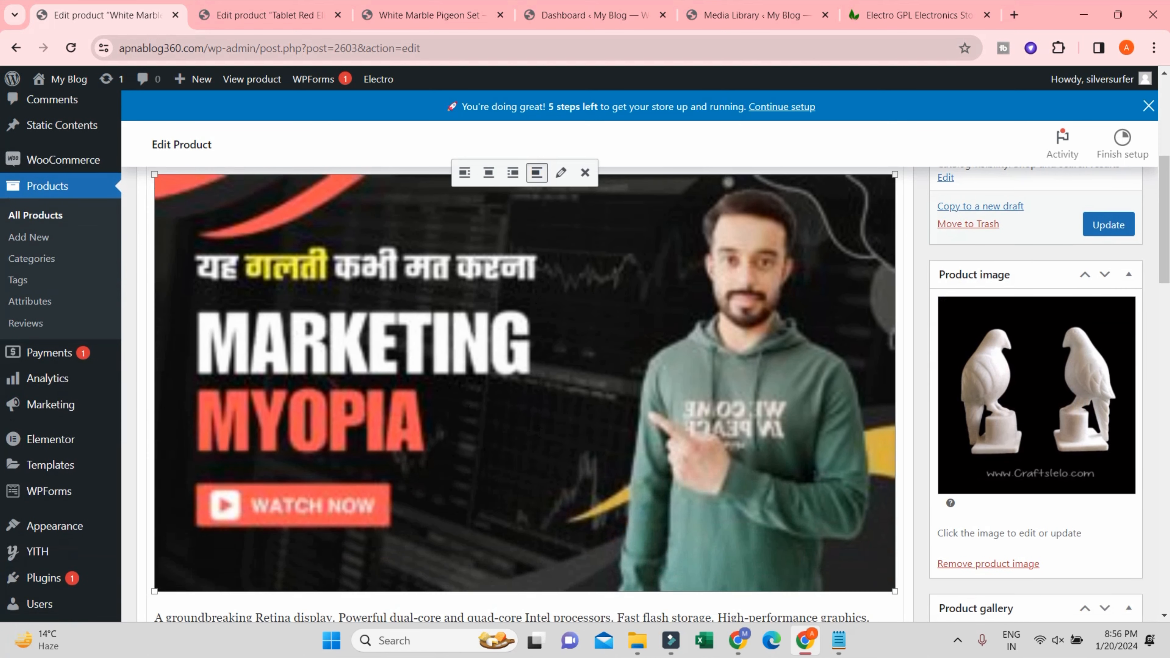
pyautogui.click(1100, 232)
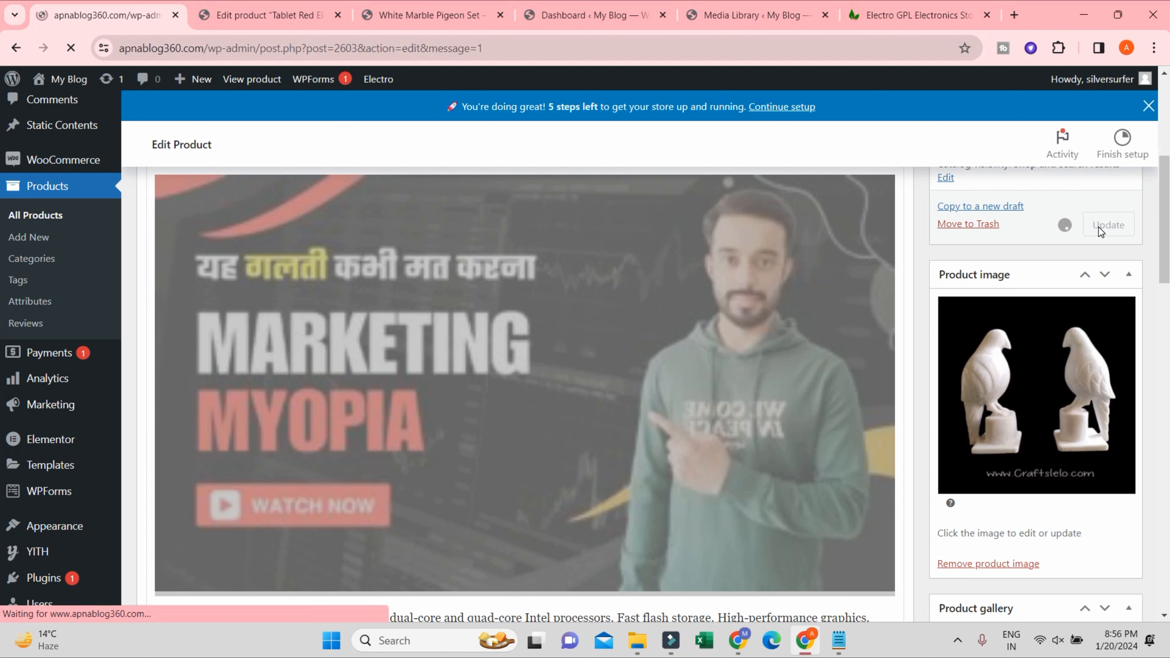
pyautogui.scroll(-7, 750, 242)
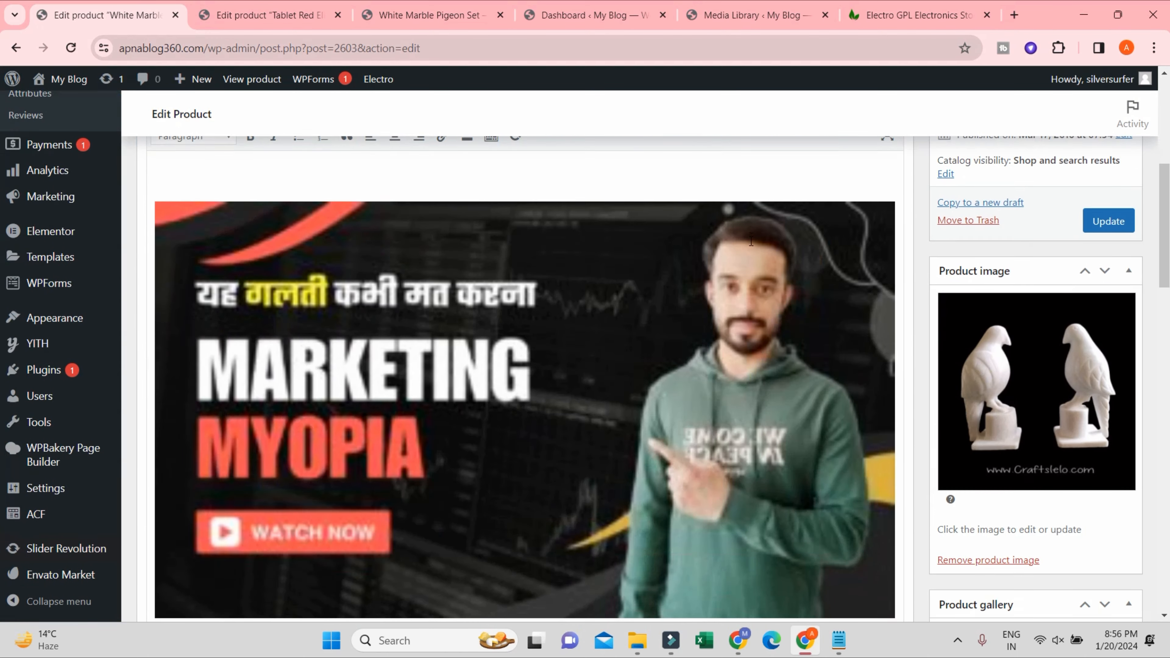
# - Reload the White Marble Pigeon Set page on the shop site and show its Description section
pyautogui.click(414, 16)
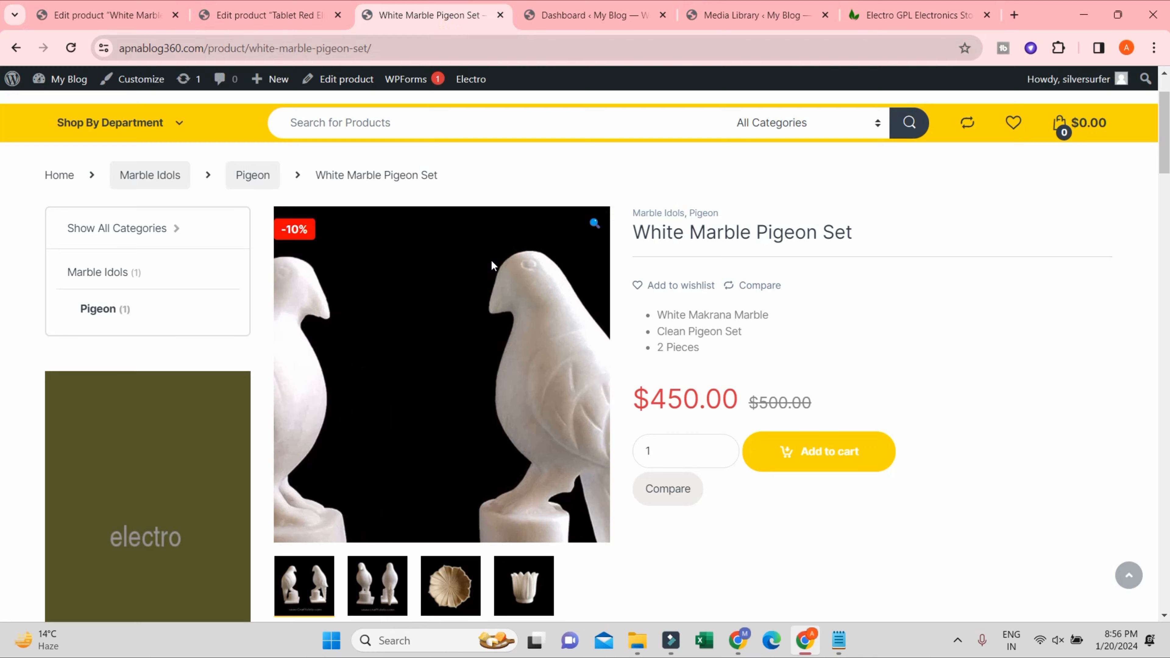
pyautogui.scroll(-3, 875, 318)
pyautogui.scroll(-10, 896, 324)
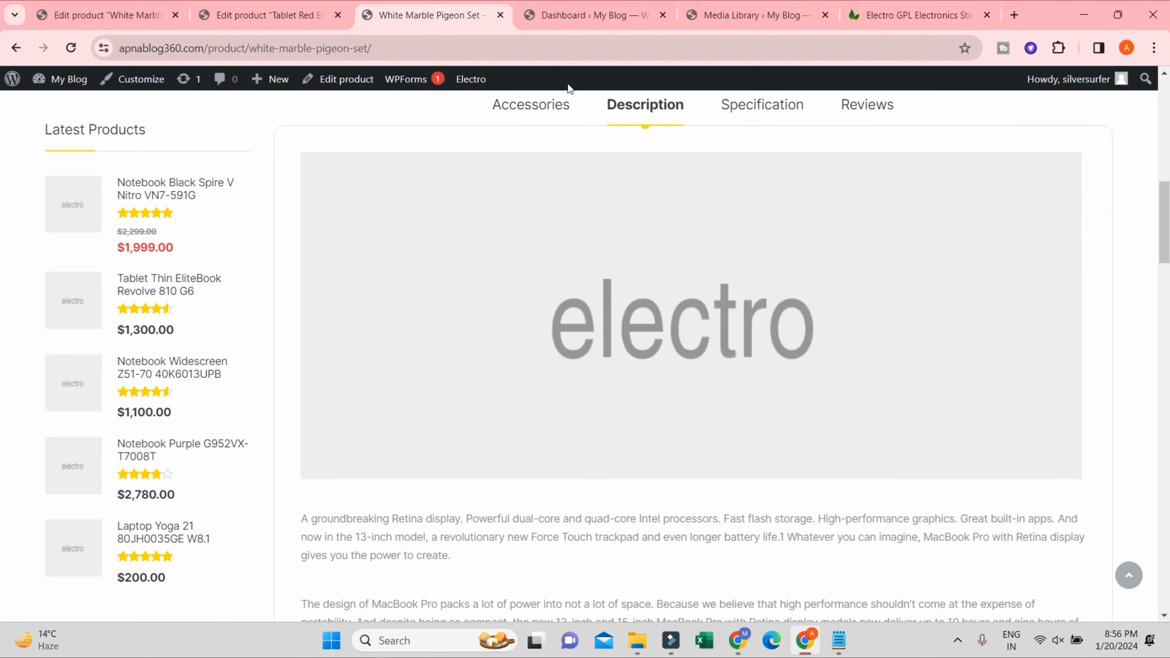
pyautogui.click(552, 107)
pyautogui.click(617, 110)
pyautogui.click(77, 48)
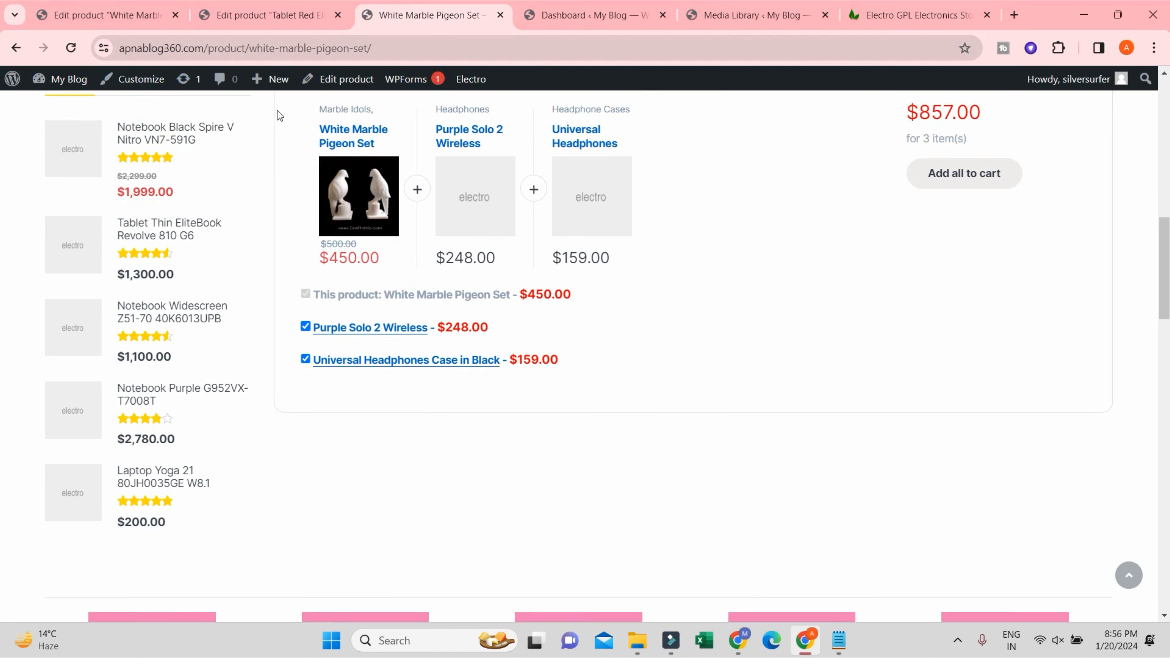
pyautogui.scroll(-4, 374, 136)
pyautogui.scroll(17, 846, 250)
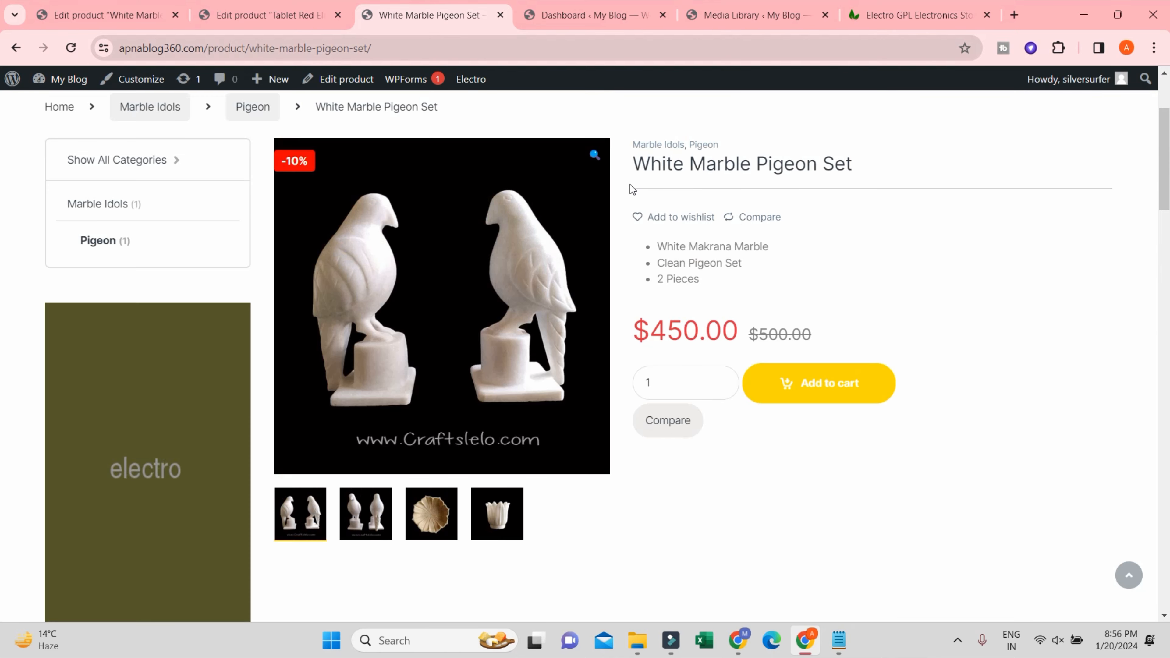
pyautogui.scroll(-6, 684, 315)
pyautogui.click(654, 336)
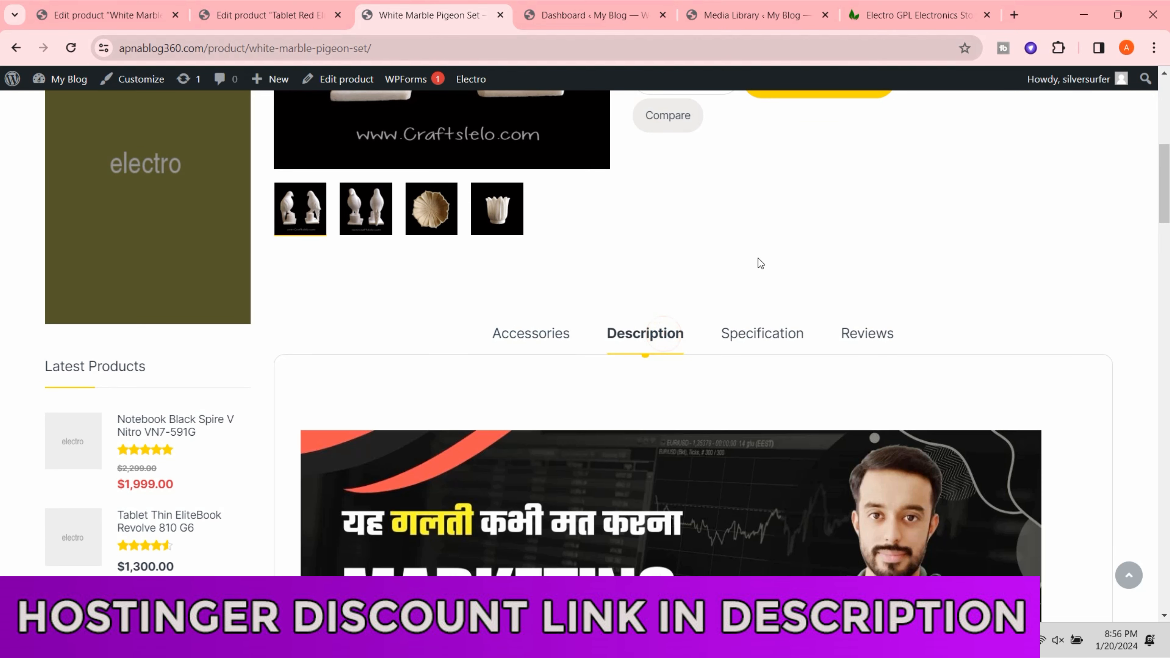
# - Examine the new description image on the product page, comparing its width with the text and the remaining electro placeholder
pyautogui.scroll(-5, 761, 263)
pyautogui.scroll(-7, 580, 300)
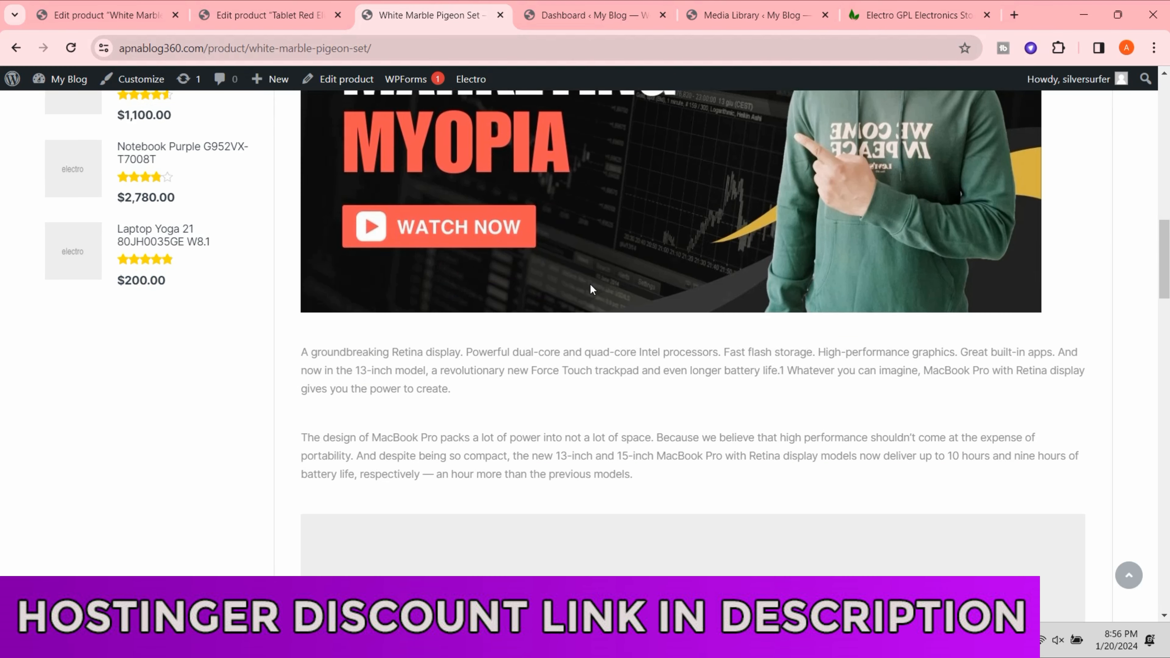
pyautogui.scroll(-2, 1027, 470)
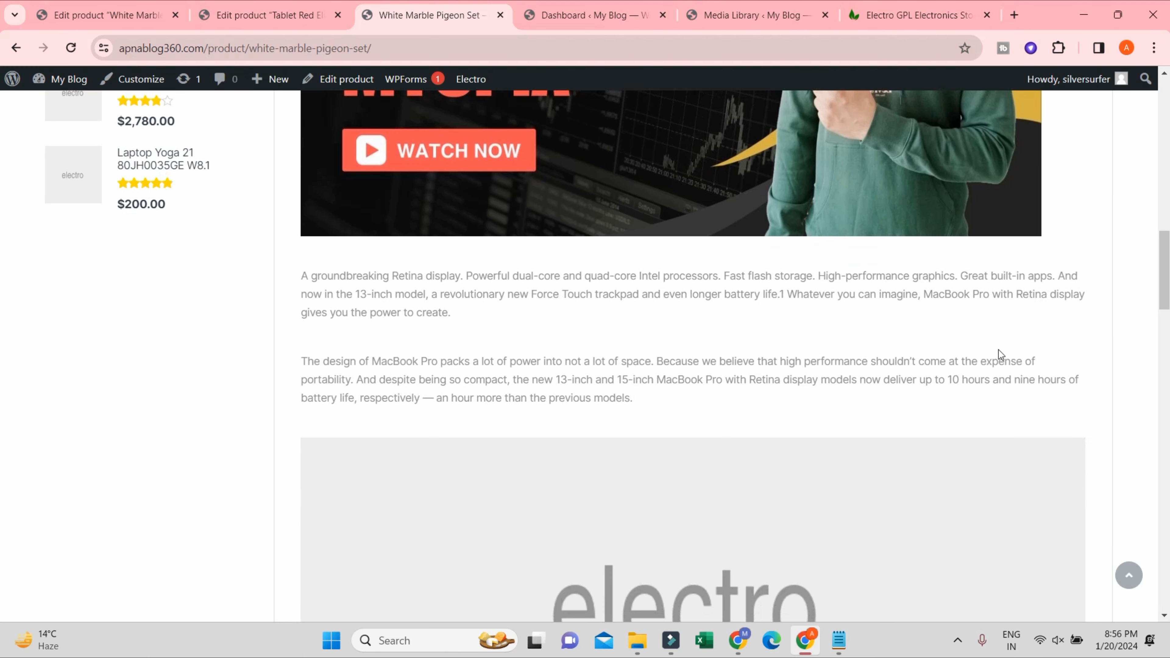
pyautogui.scroll(7, 987, 226)
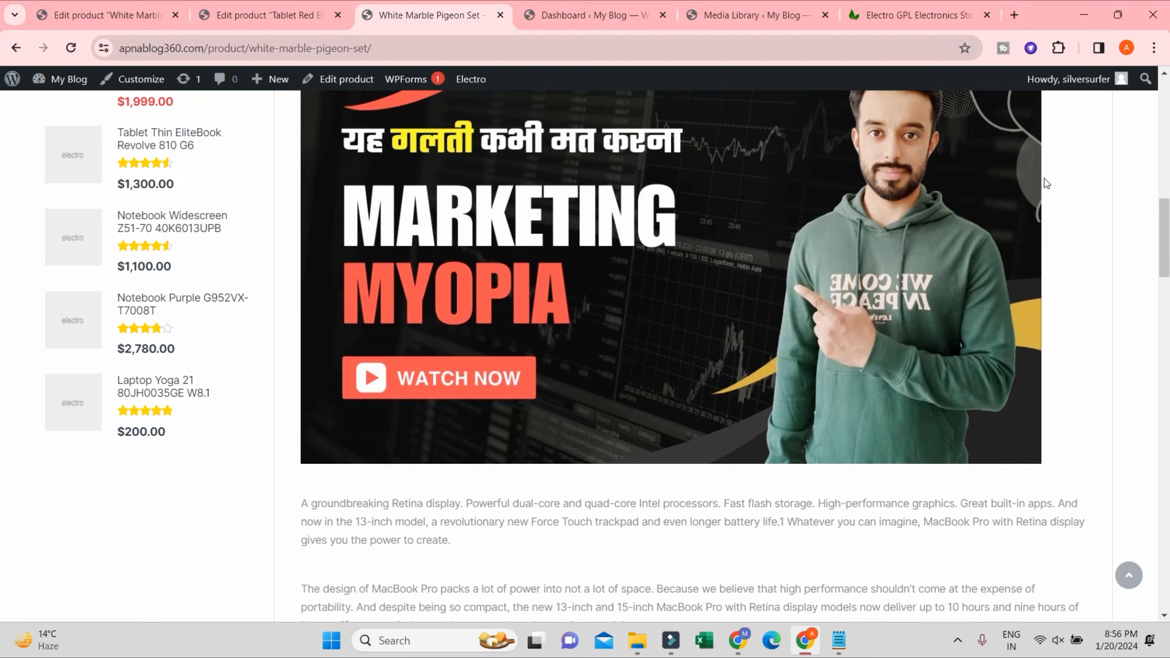
pyautogui.scroll(-6, 1047, 254)
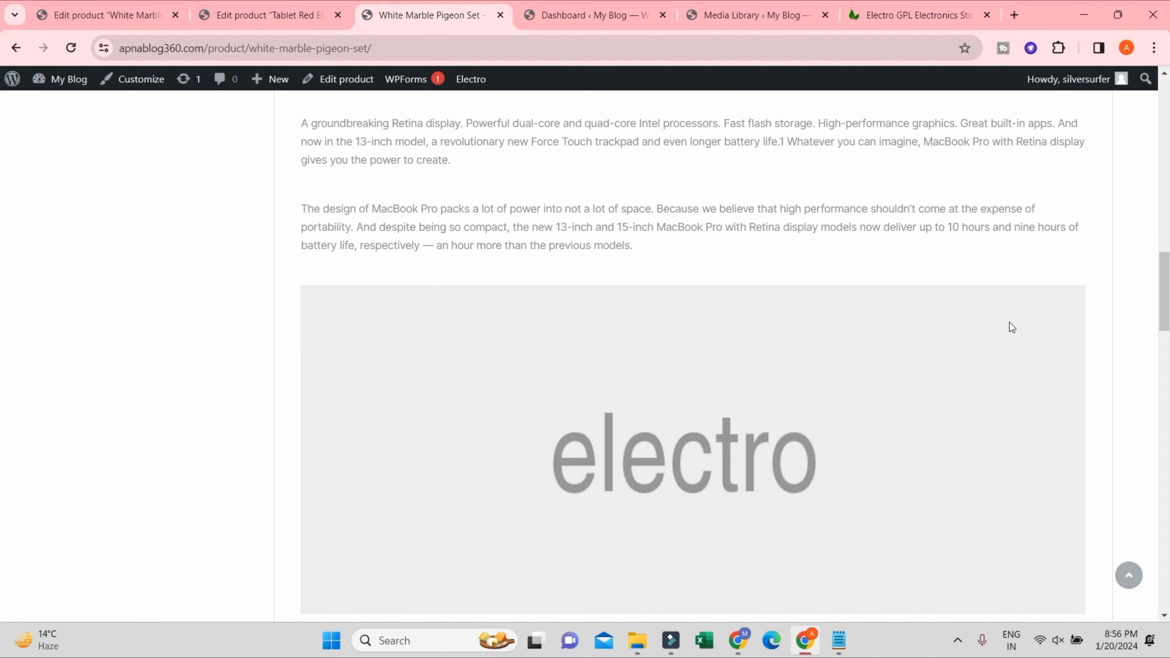
pyautogui.scroll(-1, 875, 373)
pyautogui.scroll(6, 812, 313)
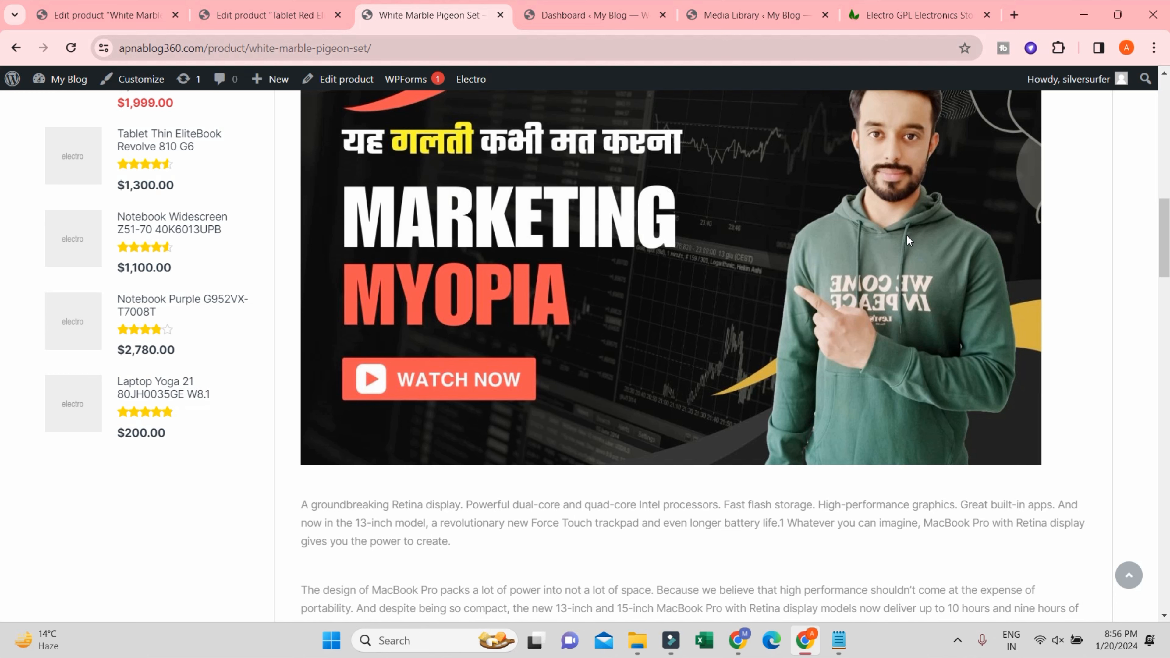
pyautogui.scroll(-4, 894, 235)
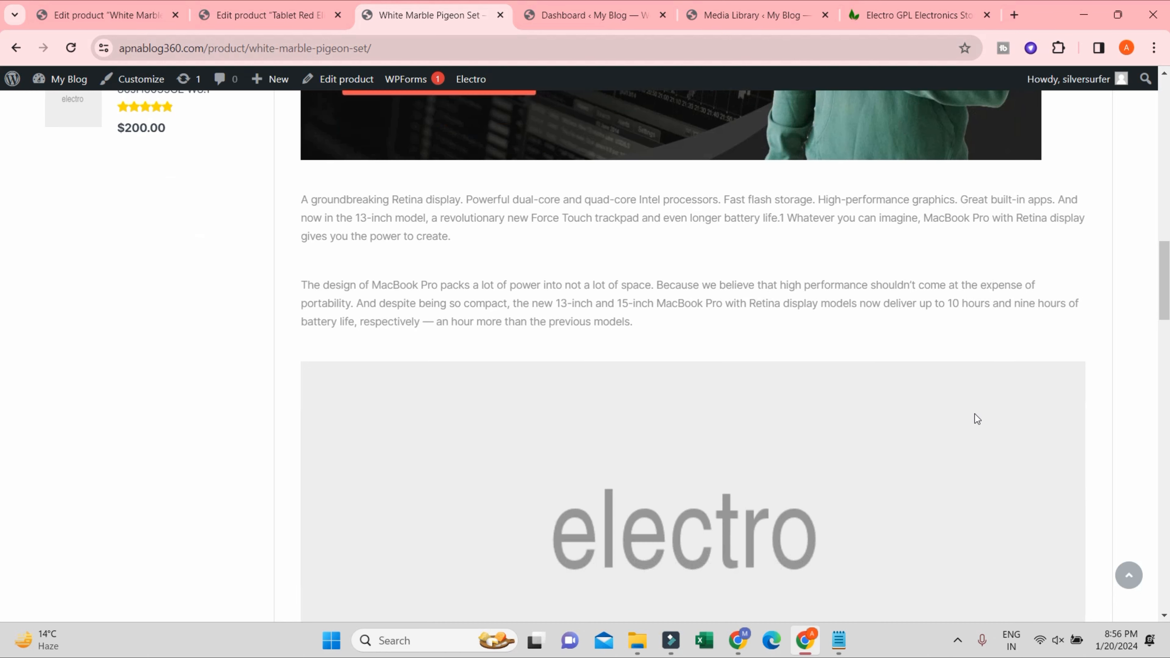
pyautogui.scroll(-4, 946, 319)
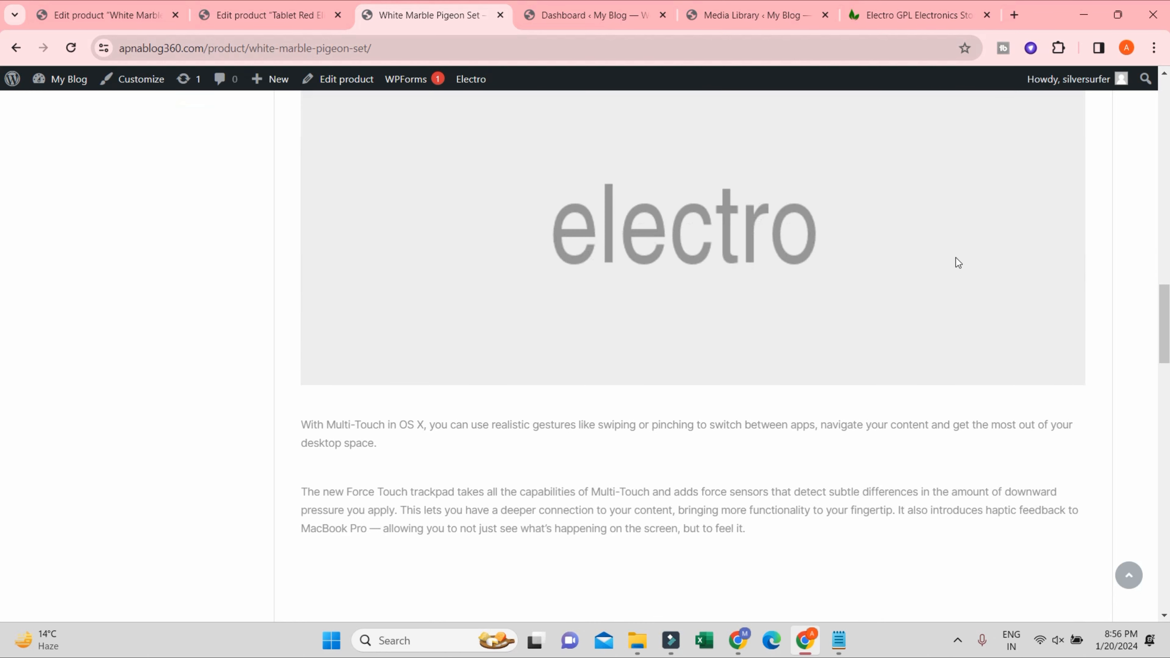
pyautogui.scroll(8, 817, 221)
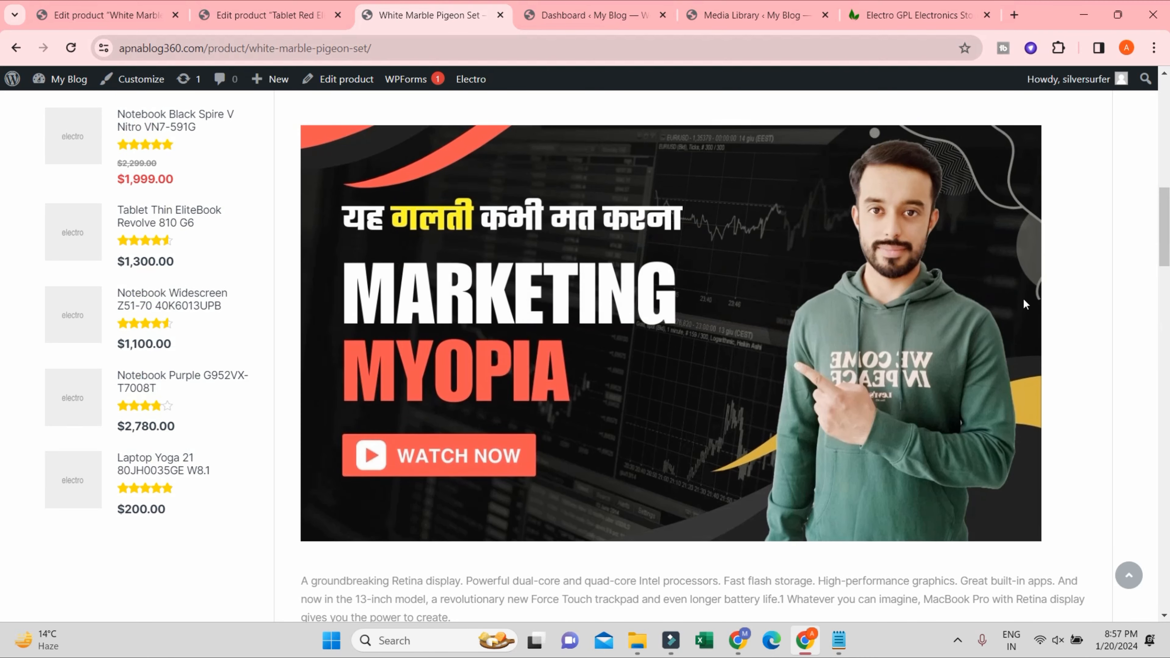
pyautogui.scroll(-5, 1005, 461)
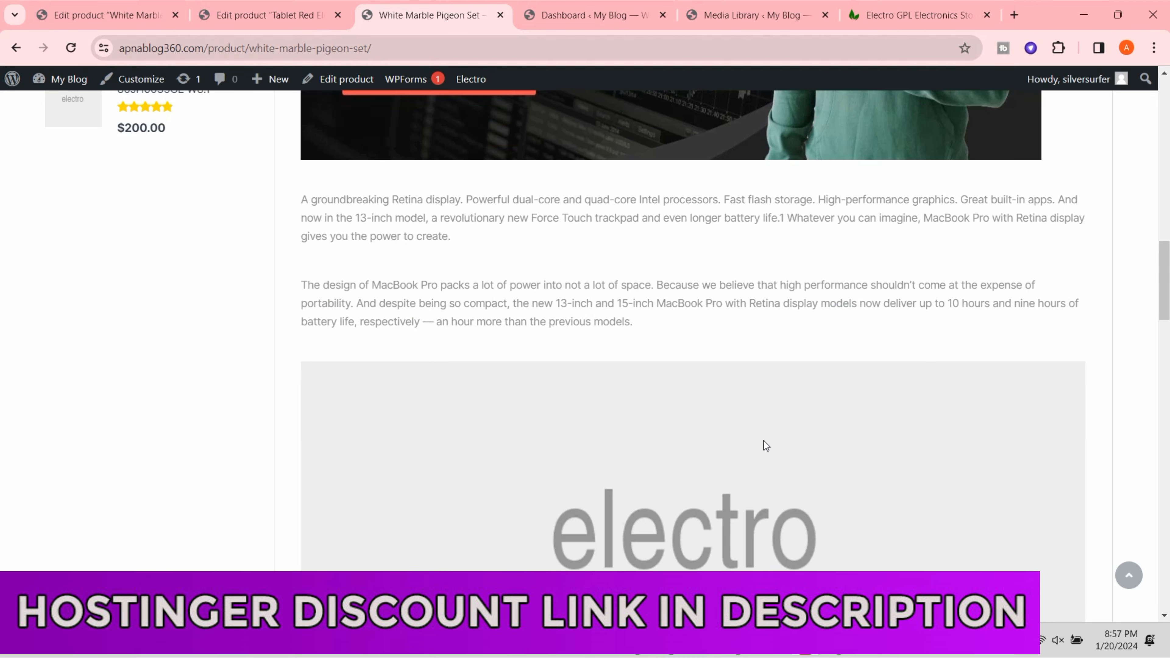
pyautogui.scroll(4, 968, 93)
pyautogui.scroll(-7, 995, 215)
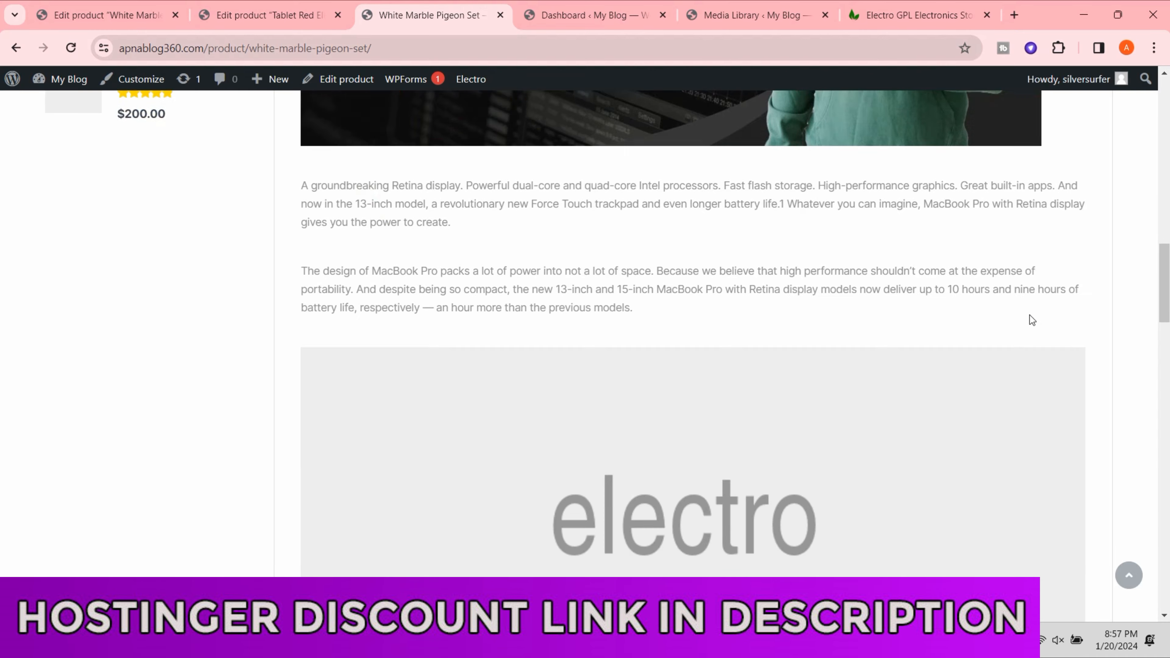
pyautogui.scroll(-7, 1067, 304)
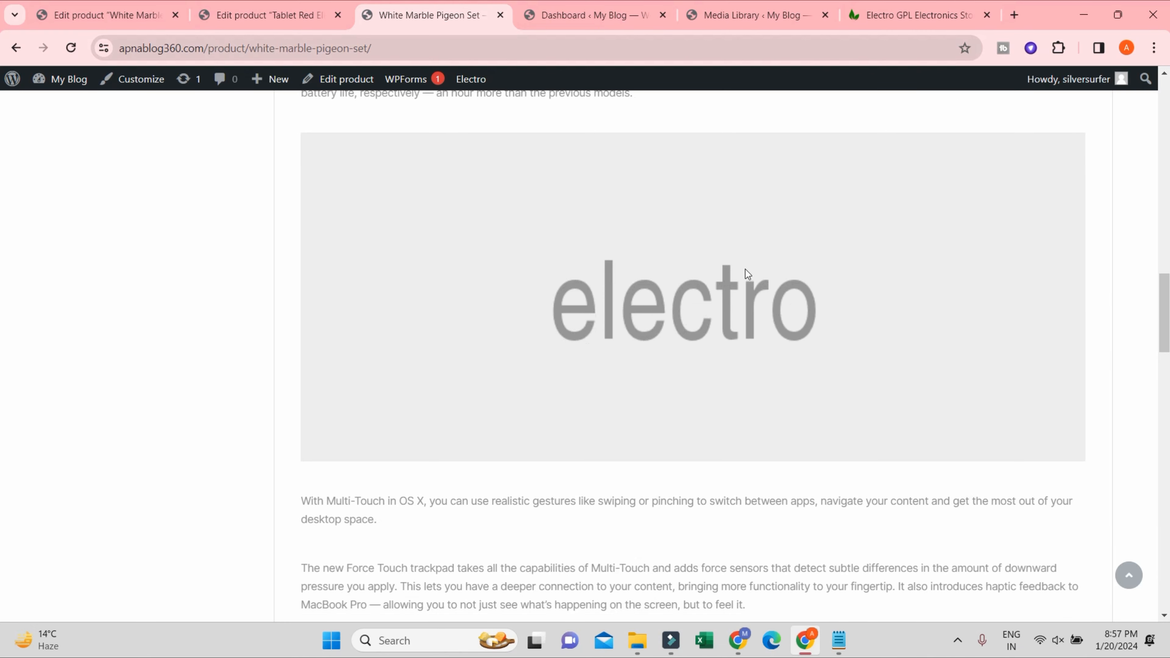
pyautogui.scroll(3, 637, 278)
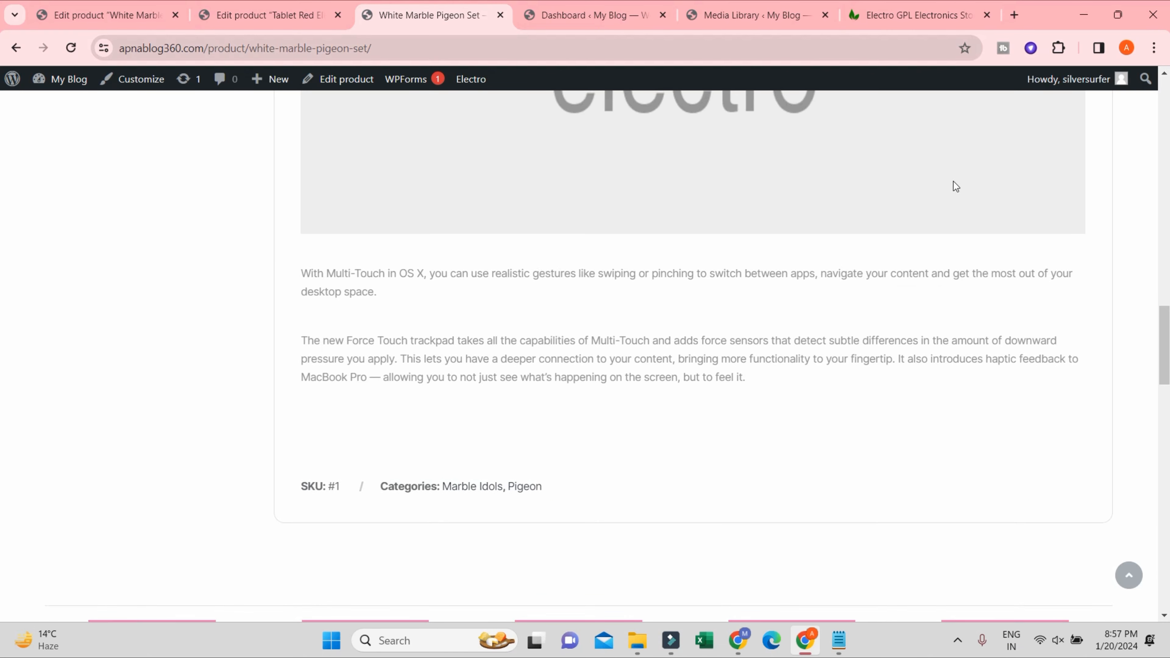
# - Review the White Marble Pigeon Set page's Description section from the Marketing Myopia image down to the electro placeholder below the second paragraph
pyautogui.scroll(10, 954, 181)
pyautogui.scroll(3, 756, 212)
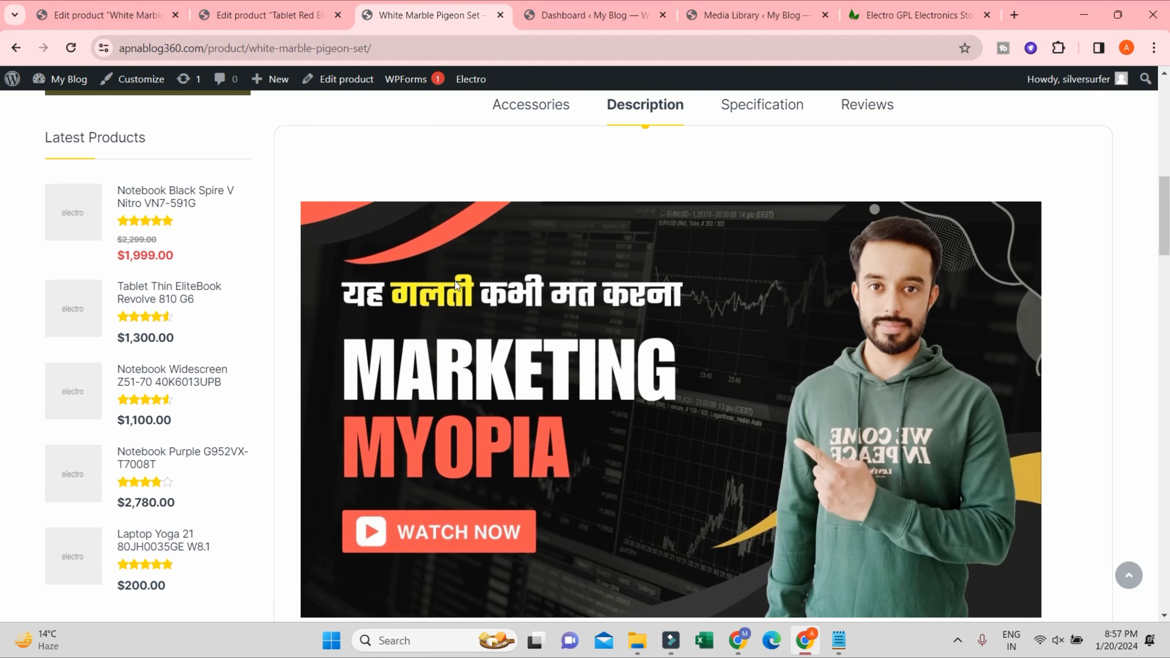
pyautogui.scroll(-9, 446, 278)
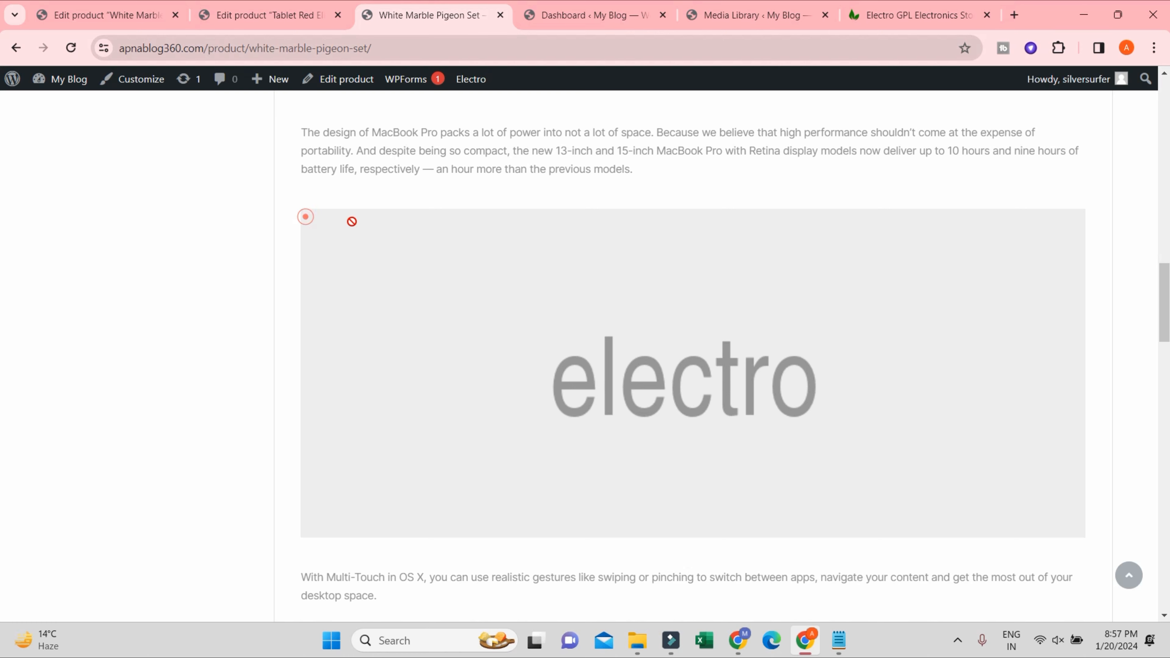
pyautogui.moveTo(352, 221); pyautogui.dragTo(879, 368)
pyautogui.scroll(7, 942, 341)
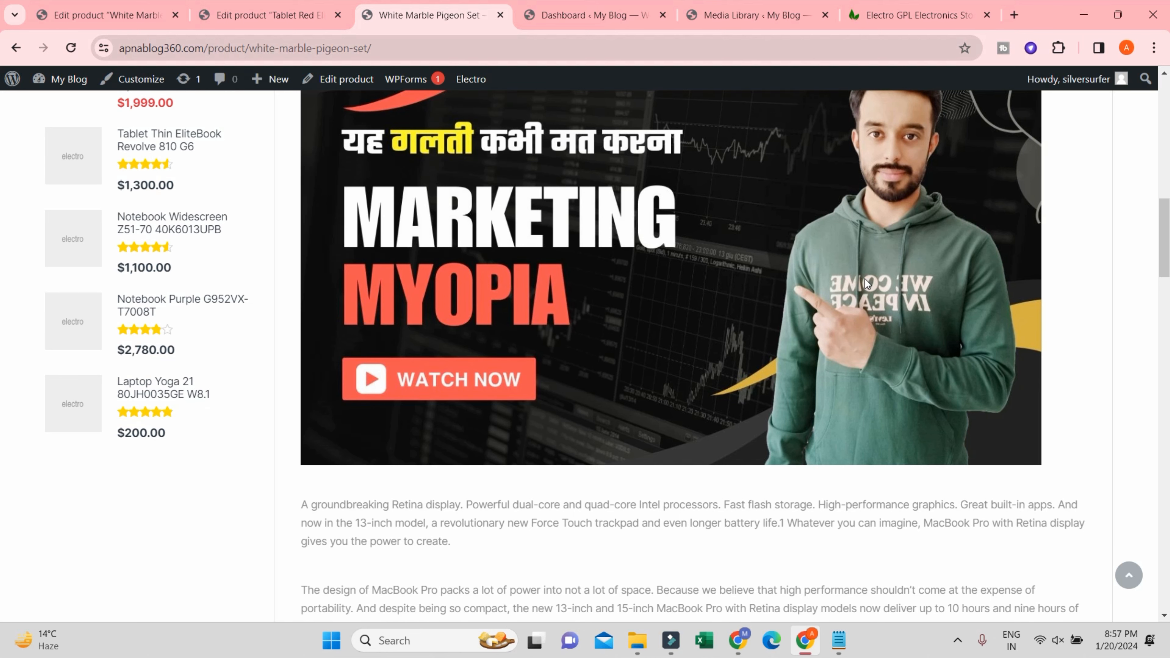
pyautogui.scroll(-3, 900, 294)
pyautogui.scroll(-2, 837, 428)
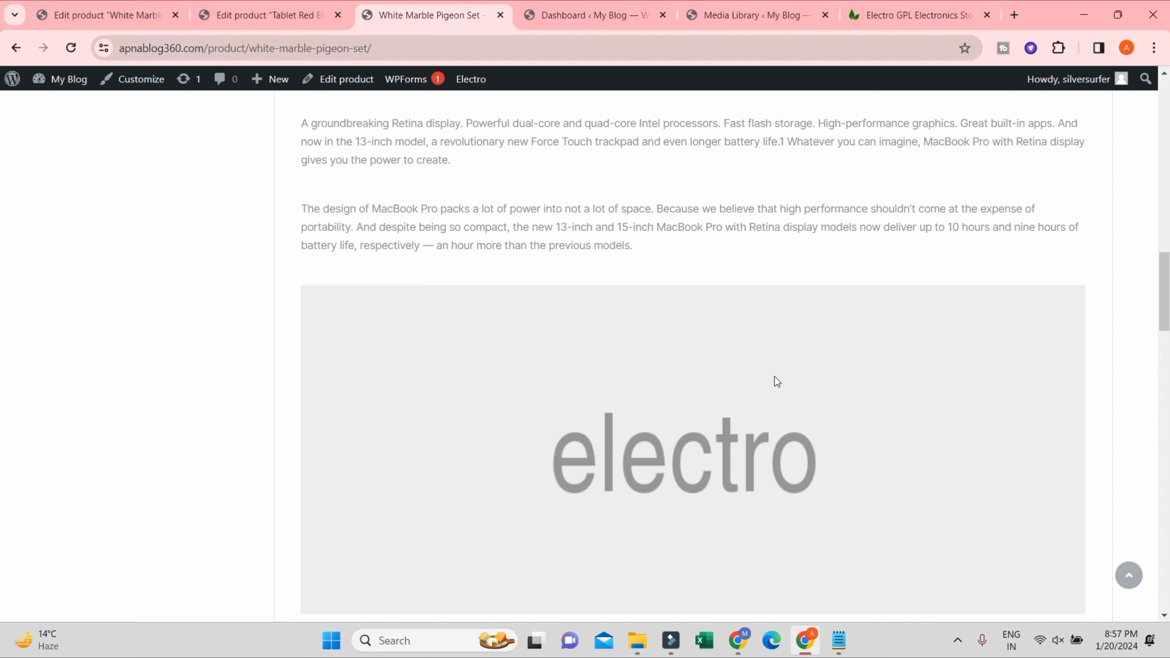
pyautogui.scroll(-2, 774, 377)
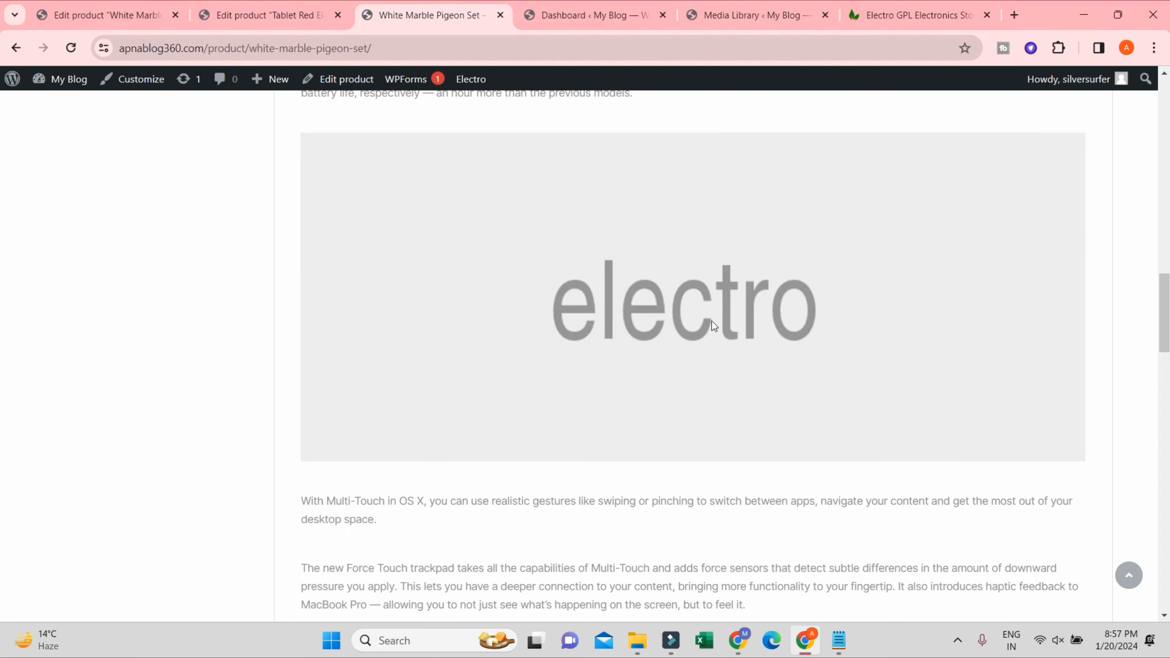
# - Delete the electro placeholder image from the White Marble Pigeon Set's product description and update the product
pyautogui.click(246, 18)
pyautogui.scroll(-9, 517, 313)
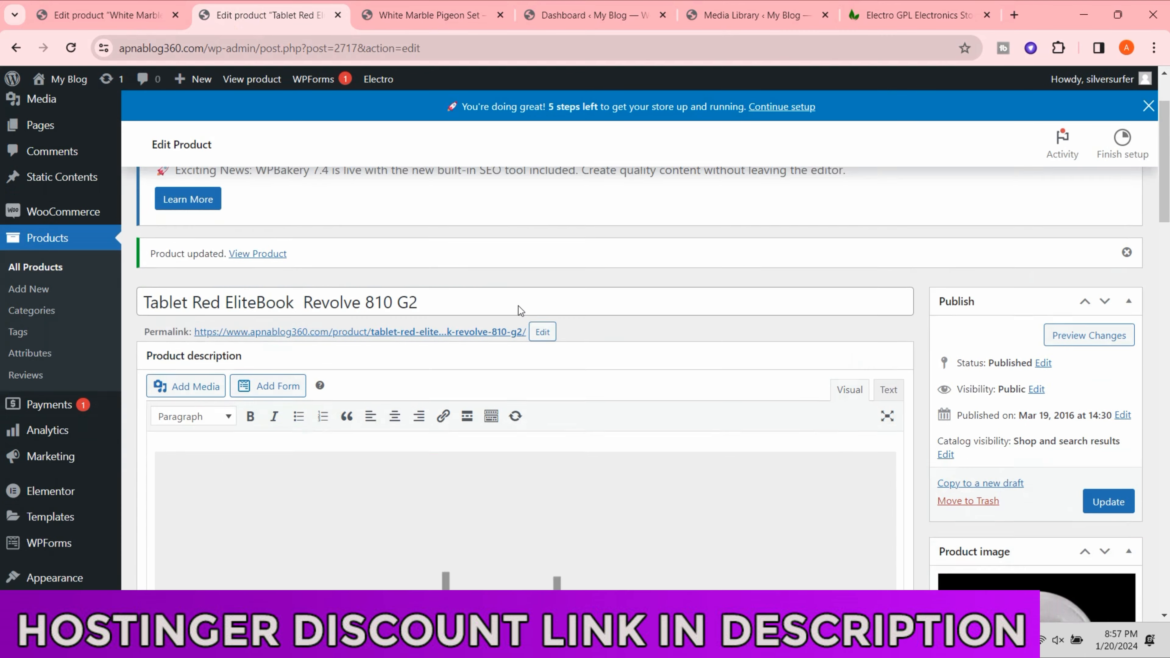
pyautogui.scroll(7, 532, 277)
pyautogui.click(105, 6)
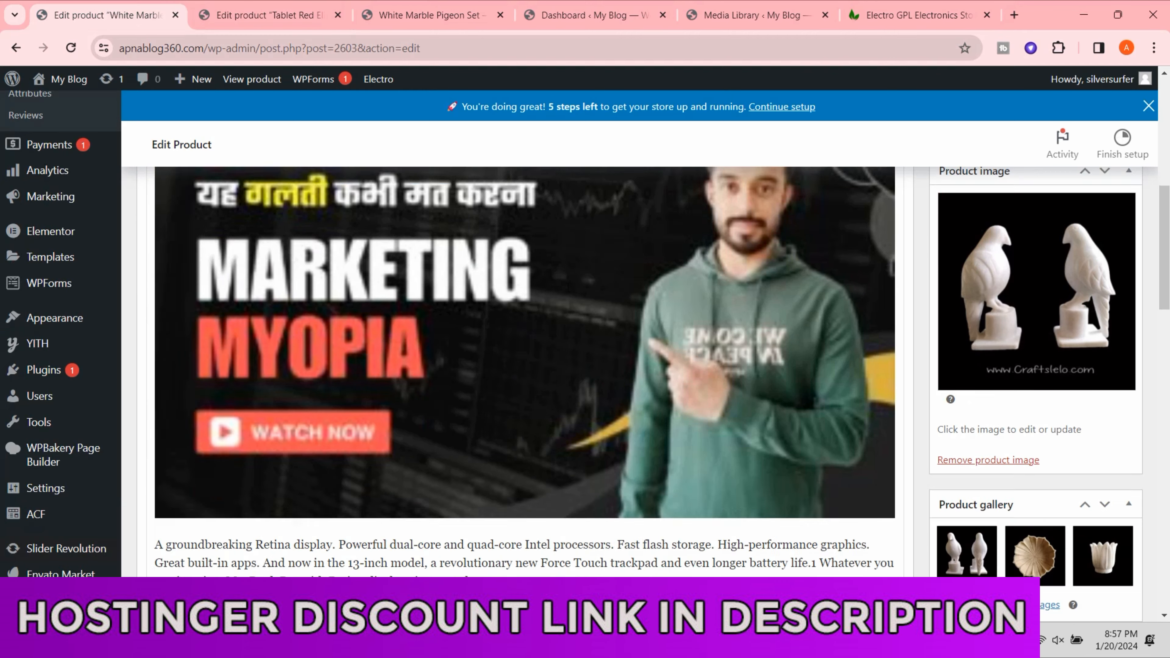
pyautogui.scroll(-6, 652, 397)
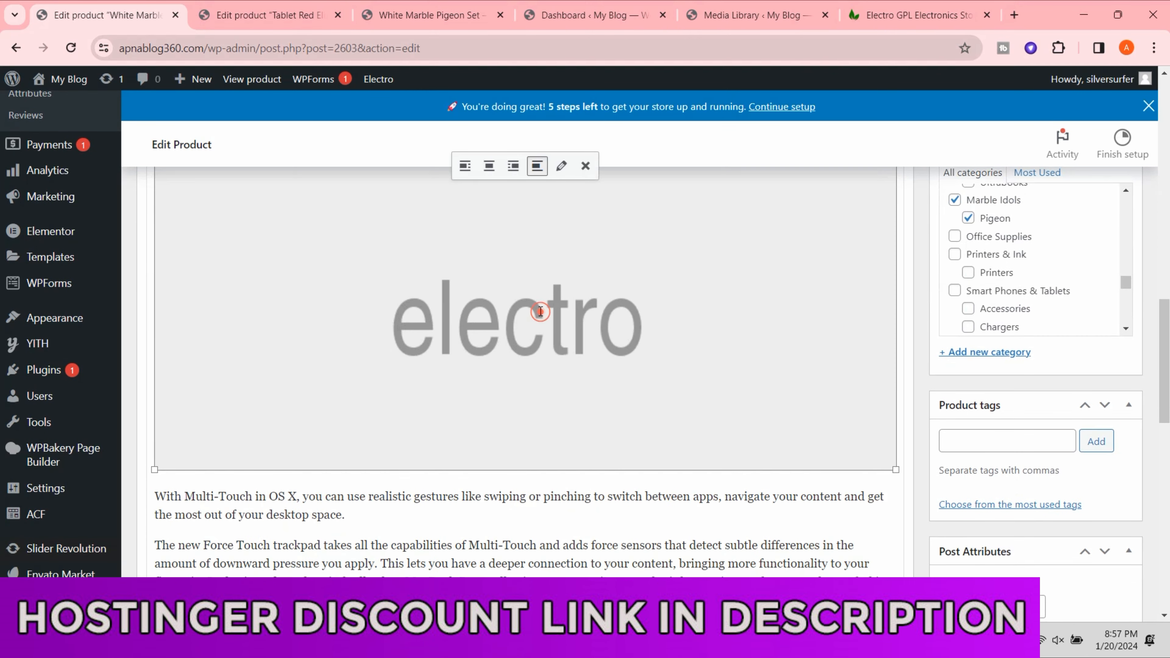
pyautogui.scroll(5, 535, 313)
pyautogui.click(585, 368)
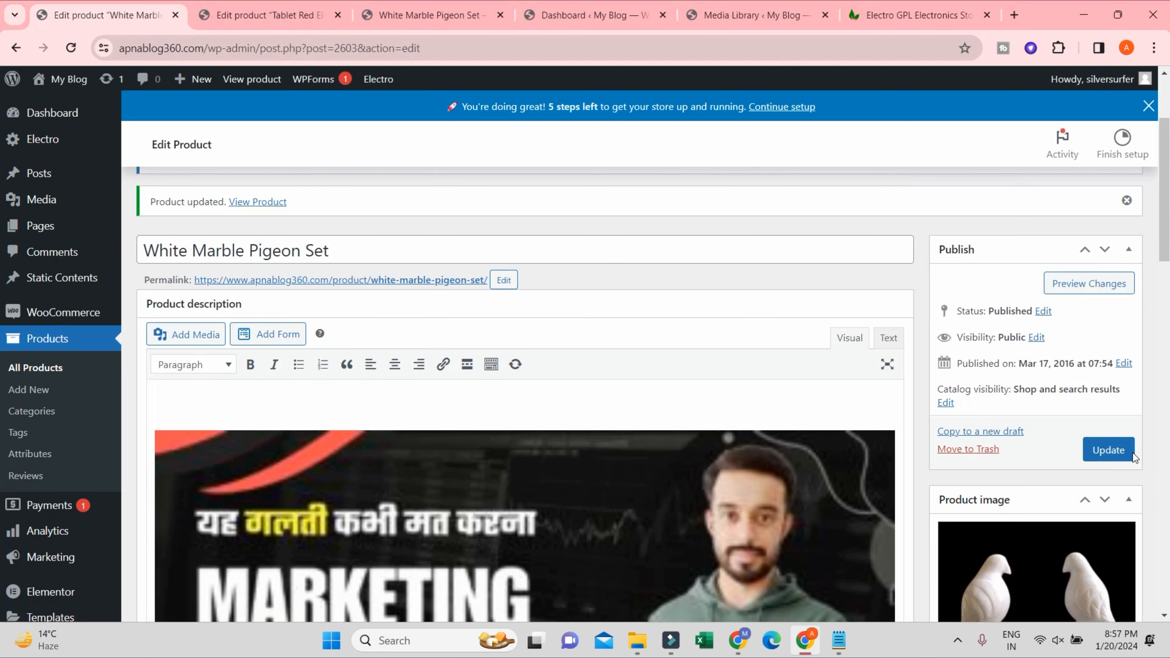
pyautogui.click(1102, 450)
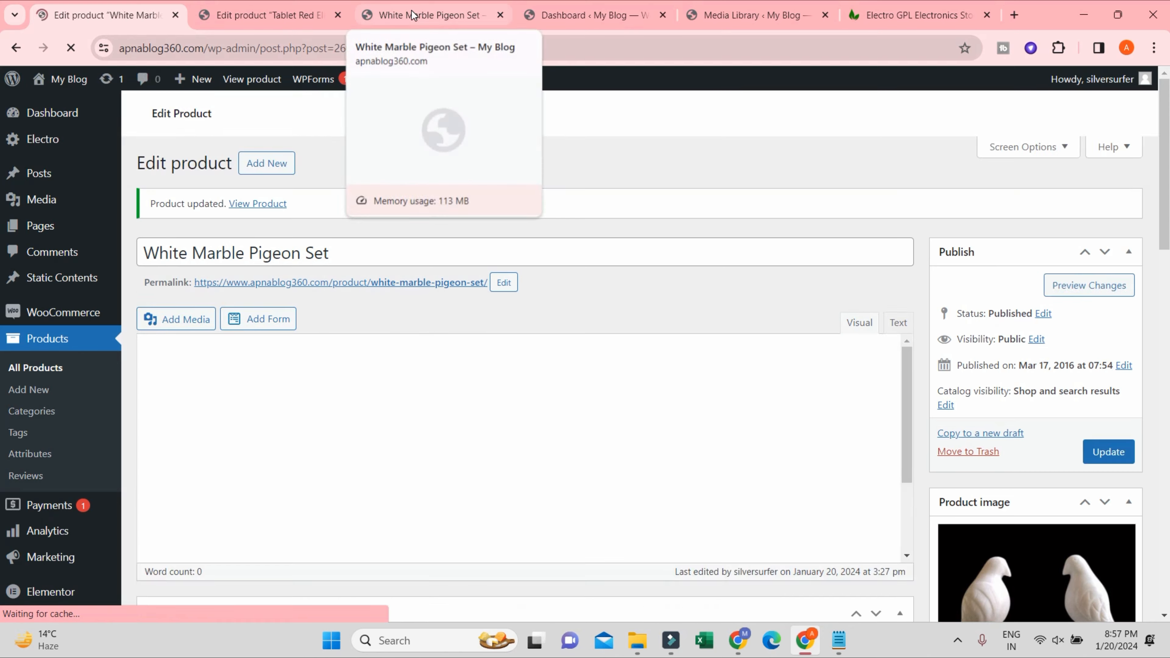
# - Reload the White Marble Pigeon Set shop page and check its Description section where the electro placeholder was removed
pyautogui.click(429, 14)
pyautogui.click(71, 48)
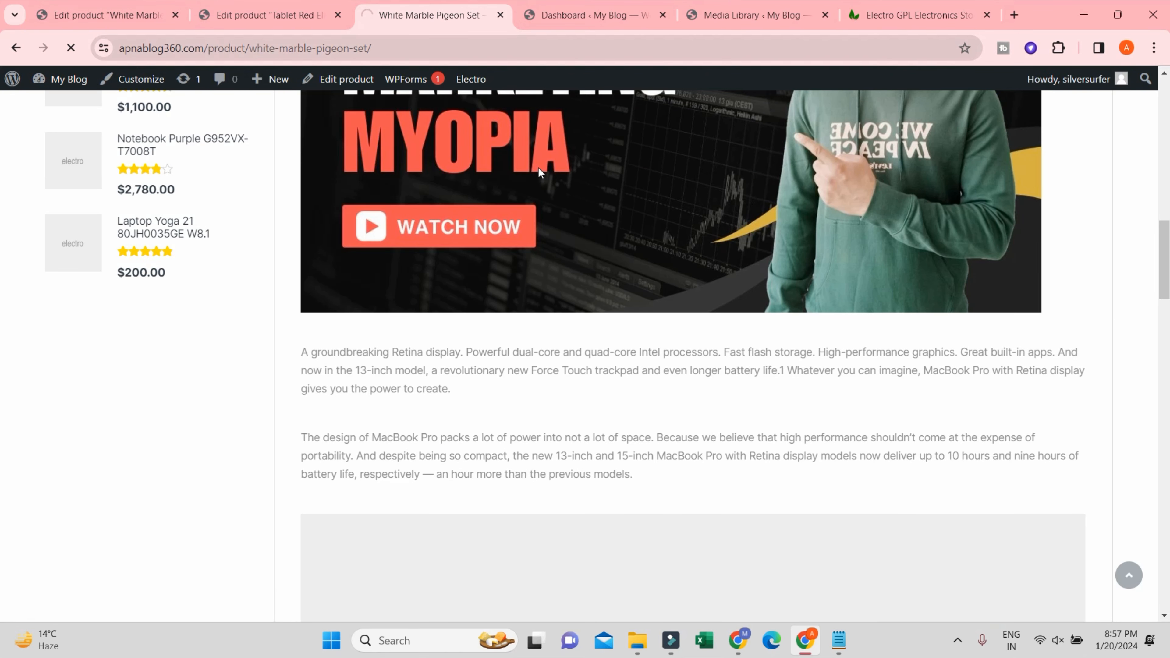
pyautogui.scroll(-10, 553, 162)
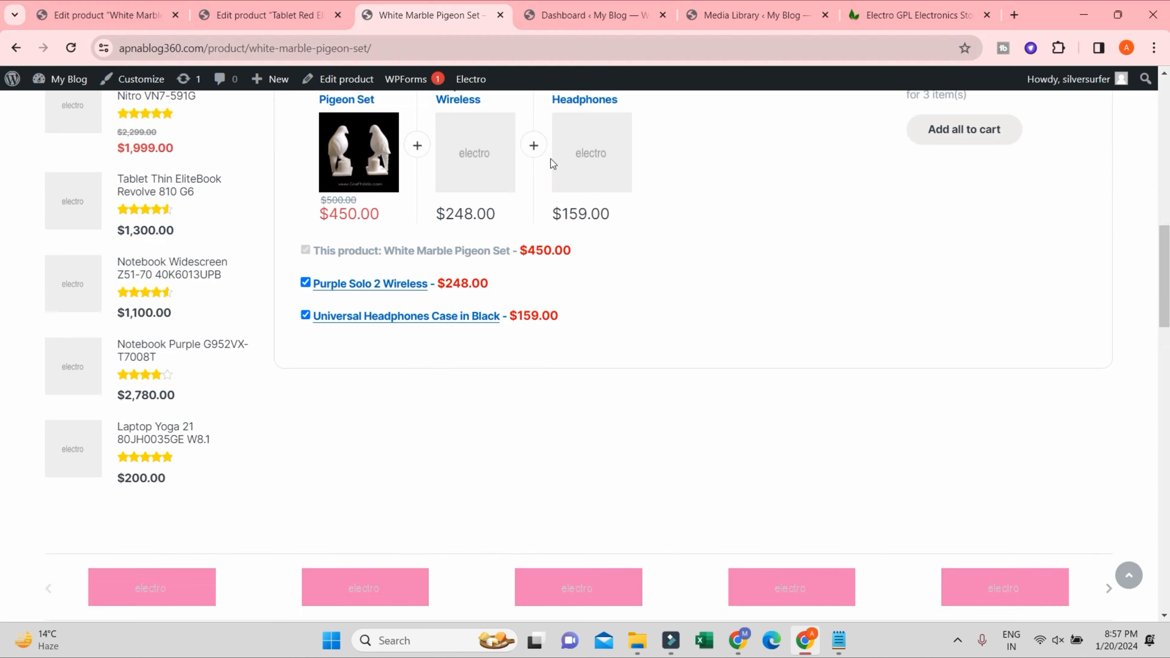
pyautogui.scroll(9, 550, 159)
pyautogui.scroll(-6, 678, 264)
pyautogui.click(650, 332)
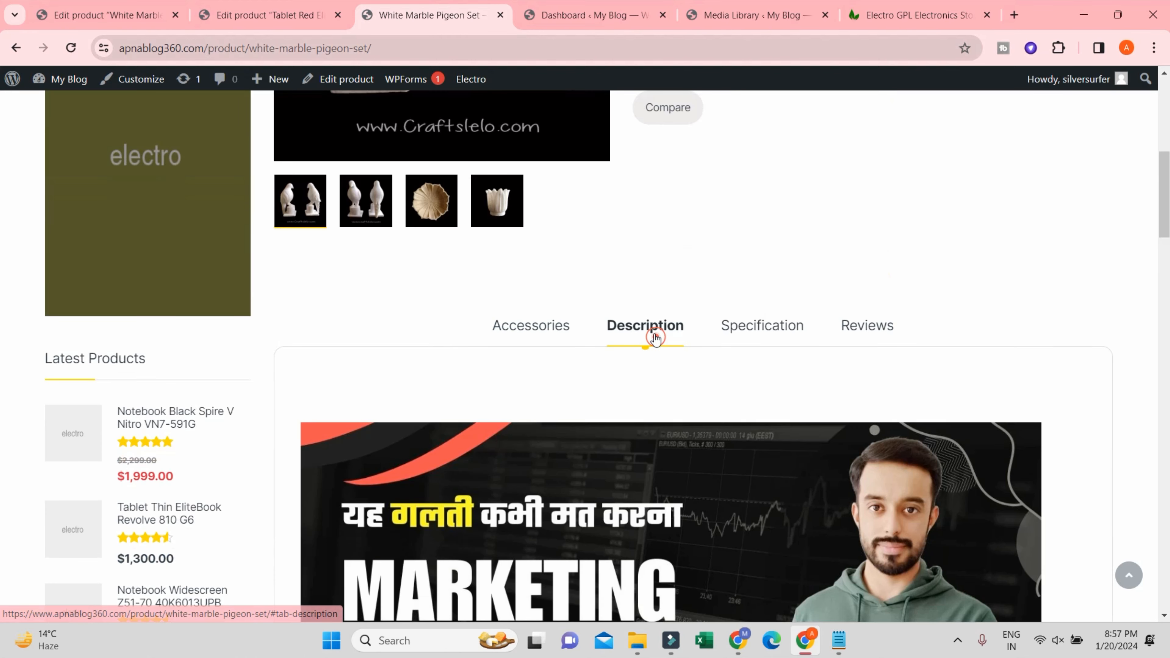
pyautogui.scroll(-5, 720, 264)
pyautogui.scroll(-8, 720, 265)
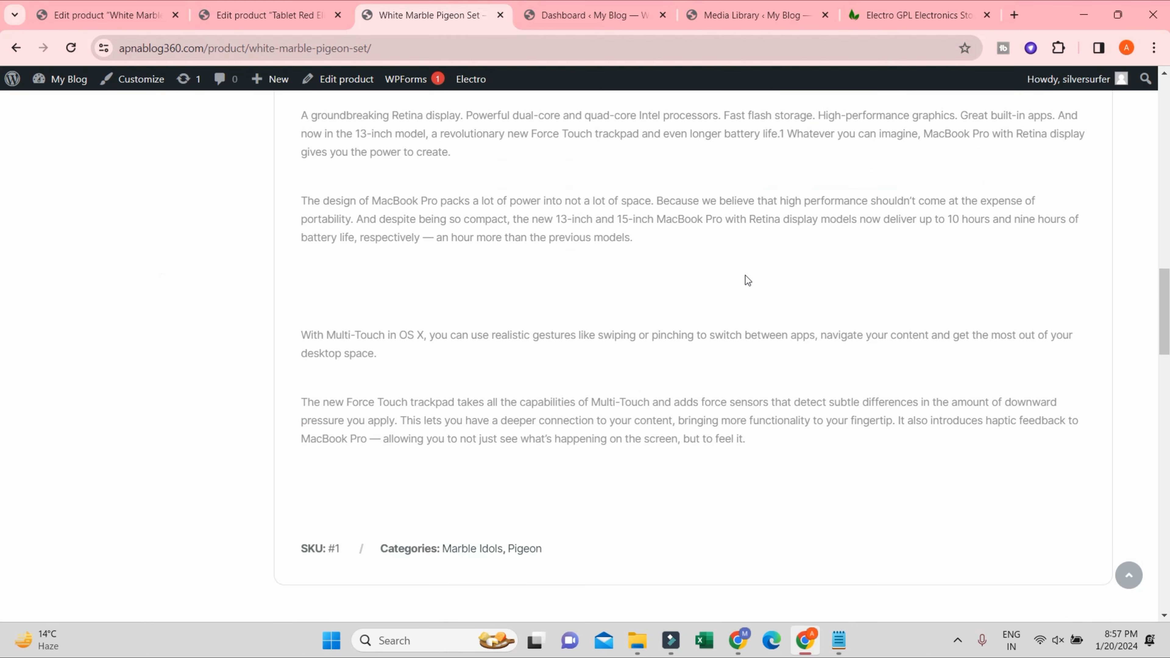
pyautogui.scroll(2, 296, 383)
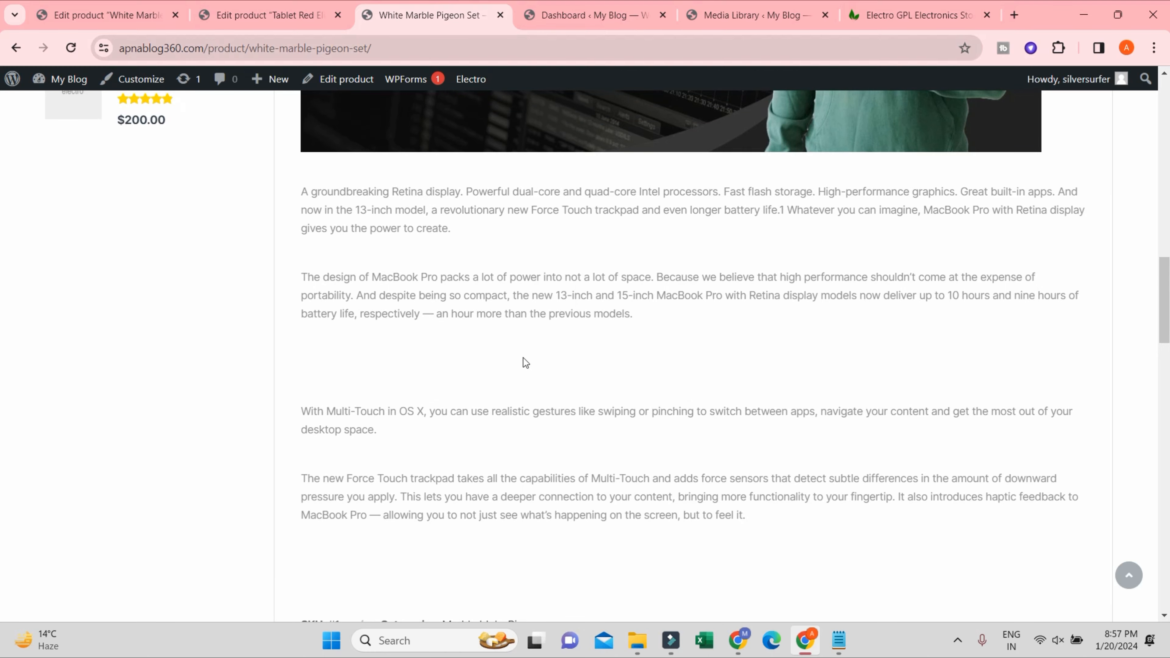
# - Remove the blank line between the second paragraph and the Multi-Touch paragraph in the White Marble Pigeon Set's product description
pyautogui.click(115, 14)
pyautogui.scroll(-5, 548, 286)
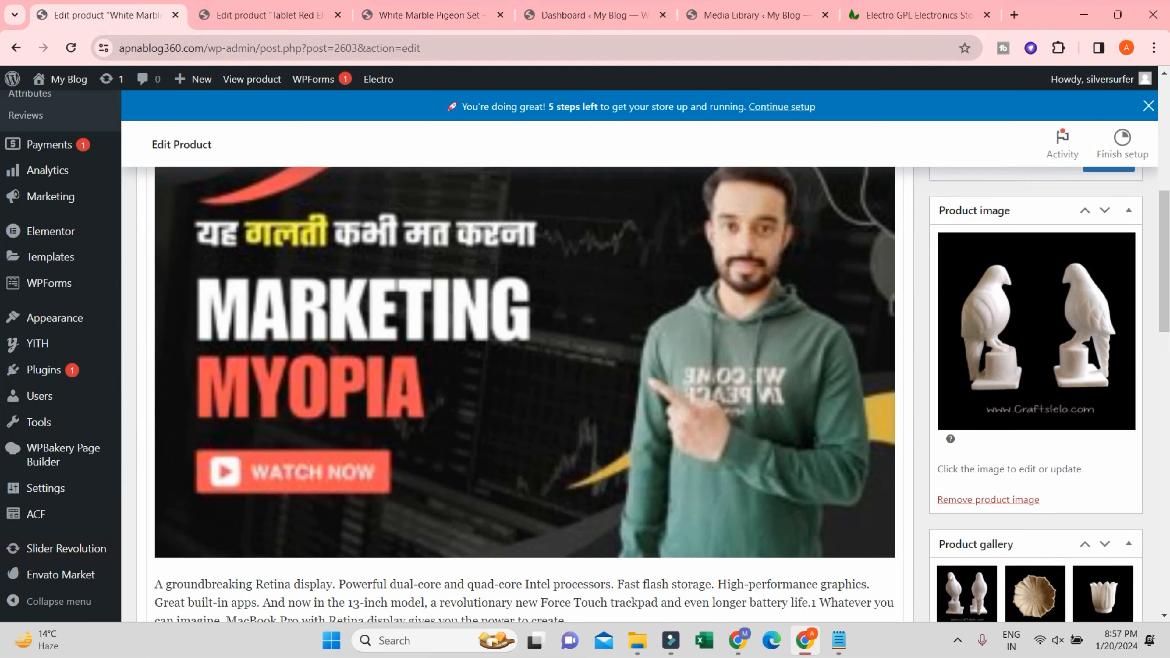
pyautogui.scroll(-9, 543, 274)
pyautogui.scroll(3, 711, 363)
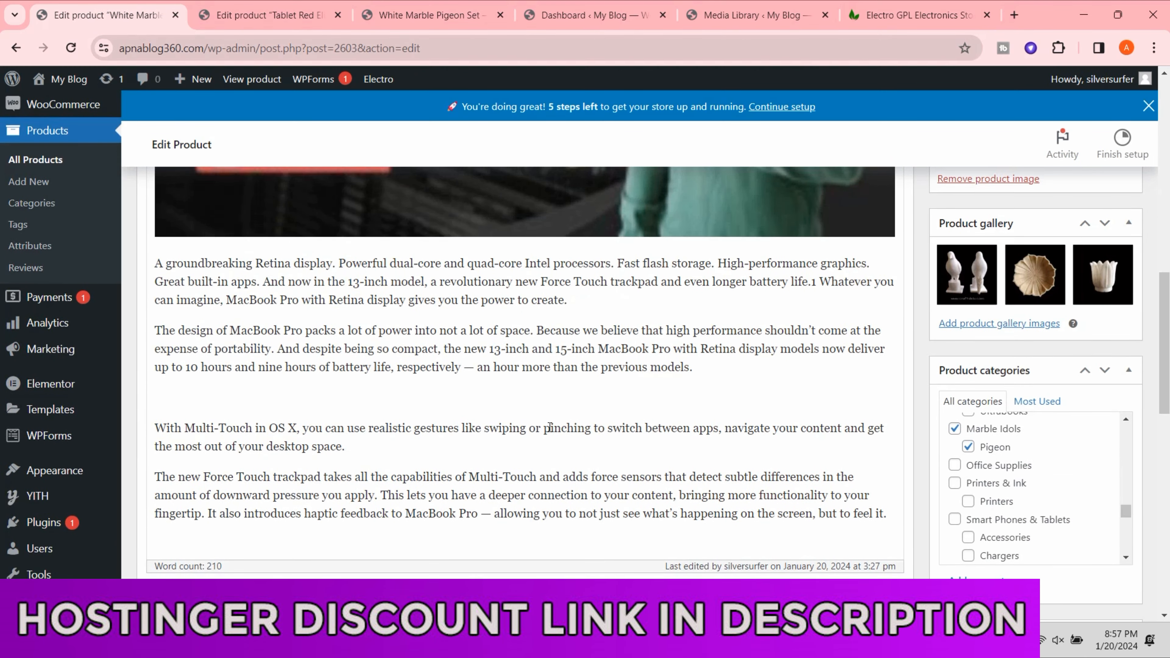
pyautogui.click(711, 364)
pyautogui.press('Delete')
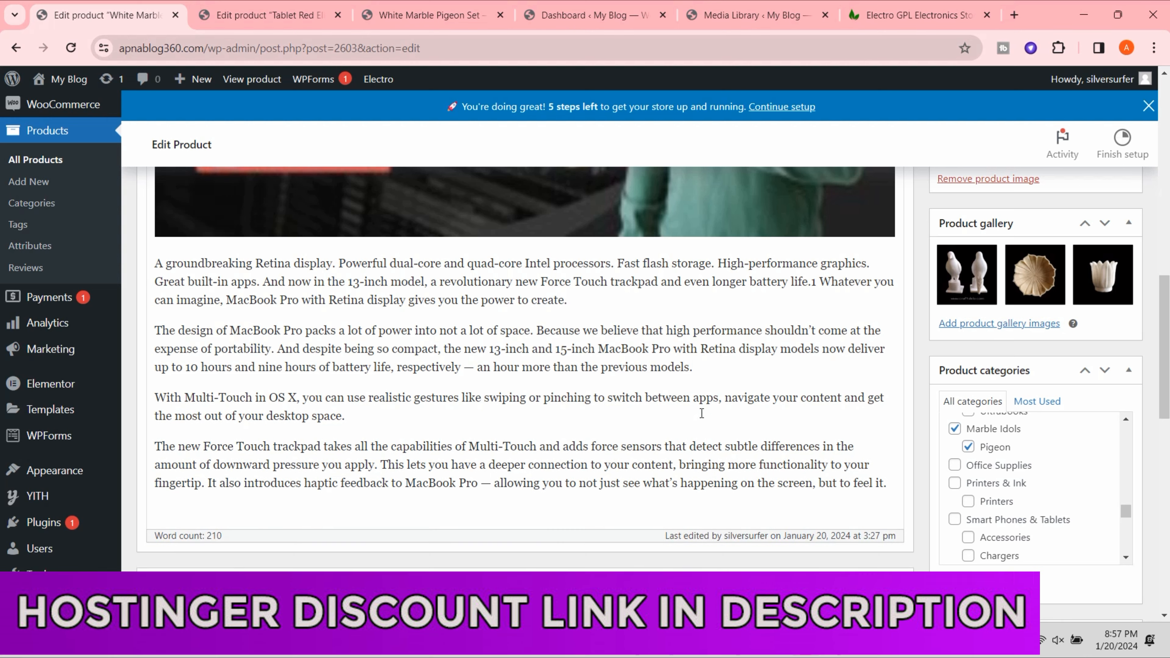
# - Widen the Marketing Myopia image slightly in the description, align it to the center and update the product
pyautogui.scroll(5, 721, 413)
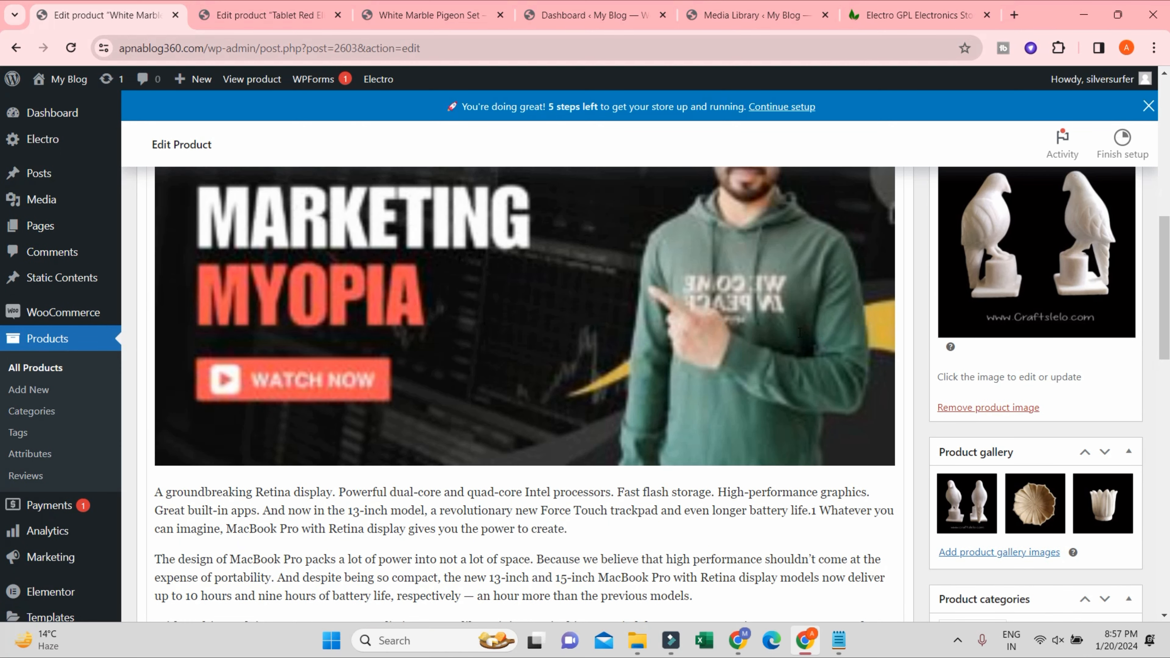
pyautogui.click(800, 332)
pyautogui.moveTo(892, 467); pyautogui.dragTo(902, 467)
pyautogui.scroll(6, 900, 356)
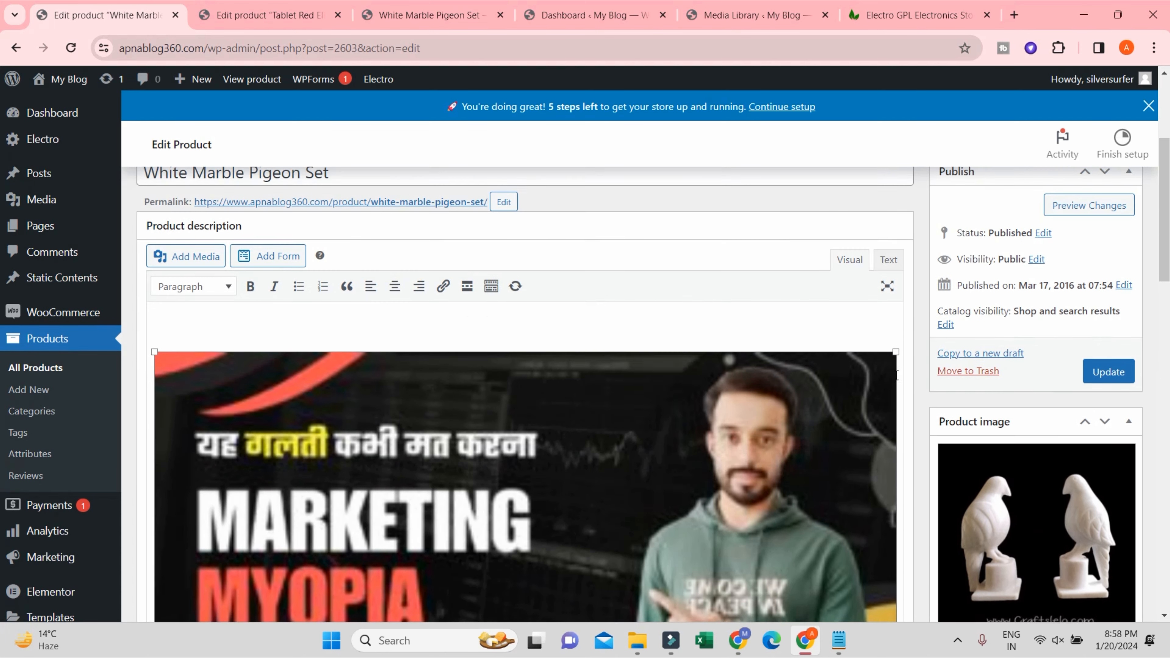
pyautogui.moveTo(893, 349); pyautogui.dragTo(895, 348)
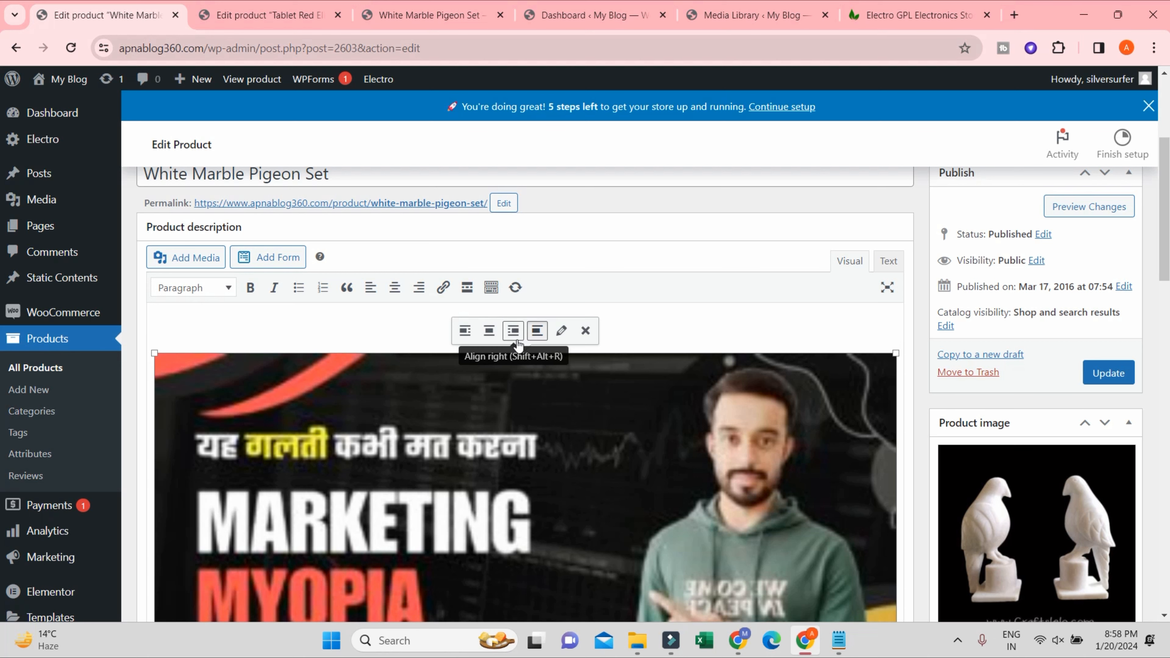
pyautogui.click(490, 336)
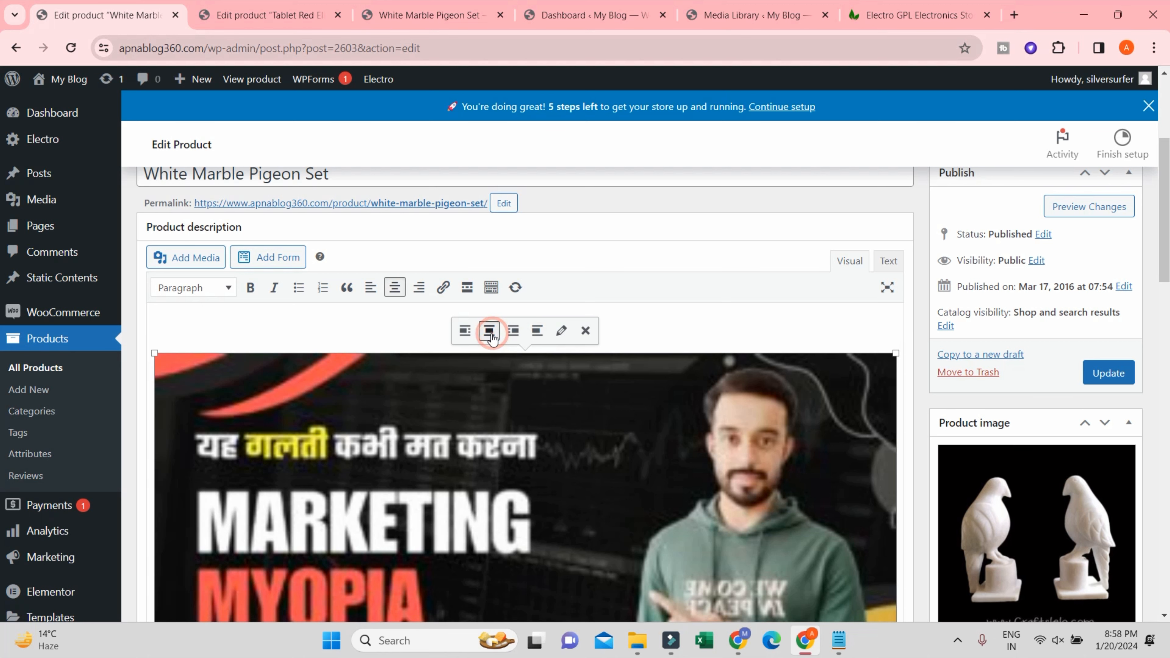
pyautogui.click(1121, 373)
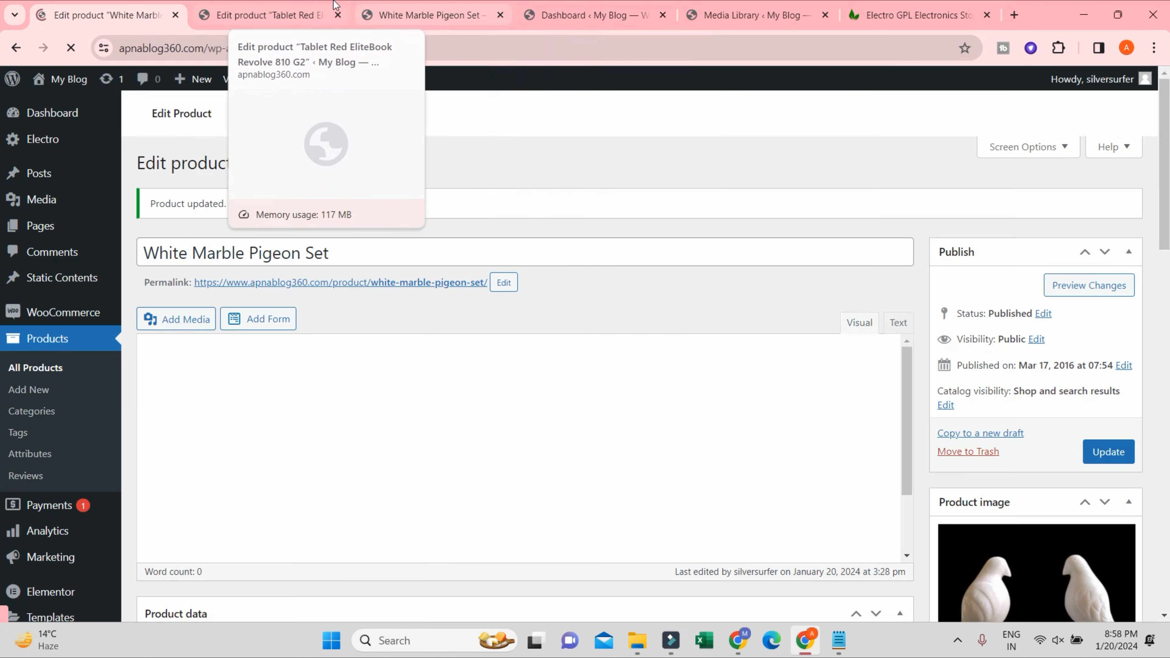
# - Reload the White Marble Pigeon Set shop page to check the centered description image and the paragraph spacing
pyautogui.click(397, 15)
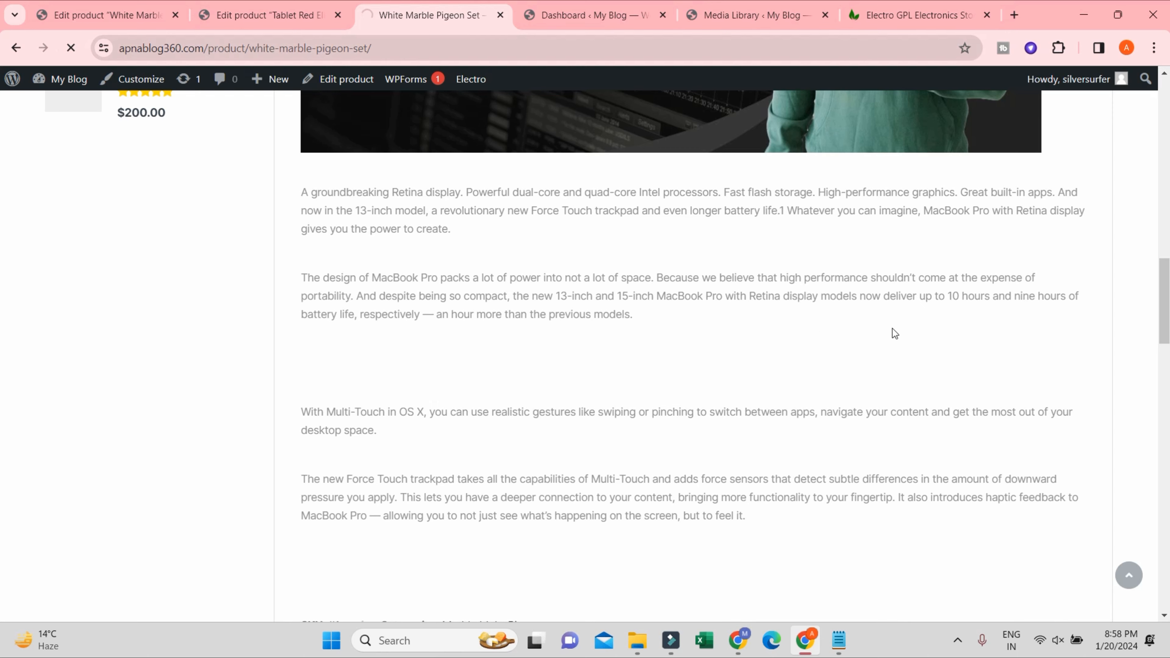
pyautogui.scroll(-10, 811, 299)
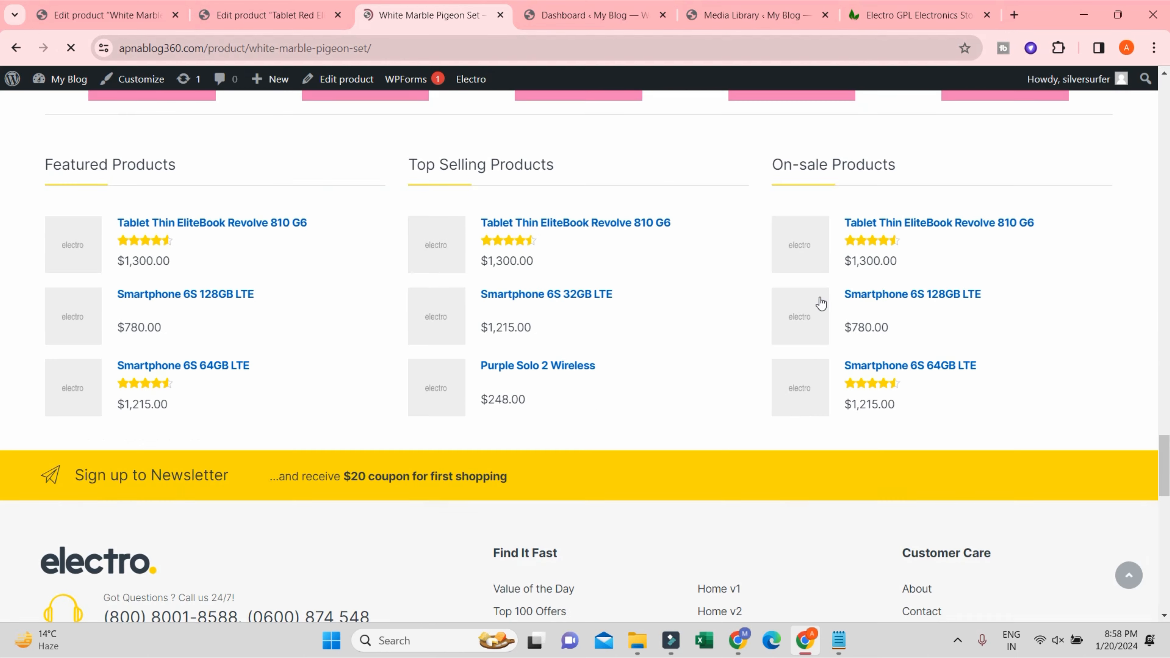
# - Examine the White Marble Pigeon Set page's Description section, including its banner, text, SKU and categories
pyautogui.scroll(15, 832, 304)
pyautogui.scroll(-6, 654, 344)
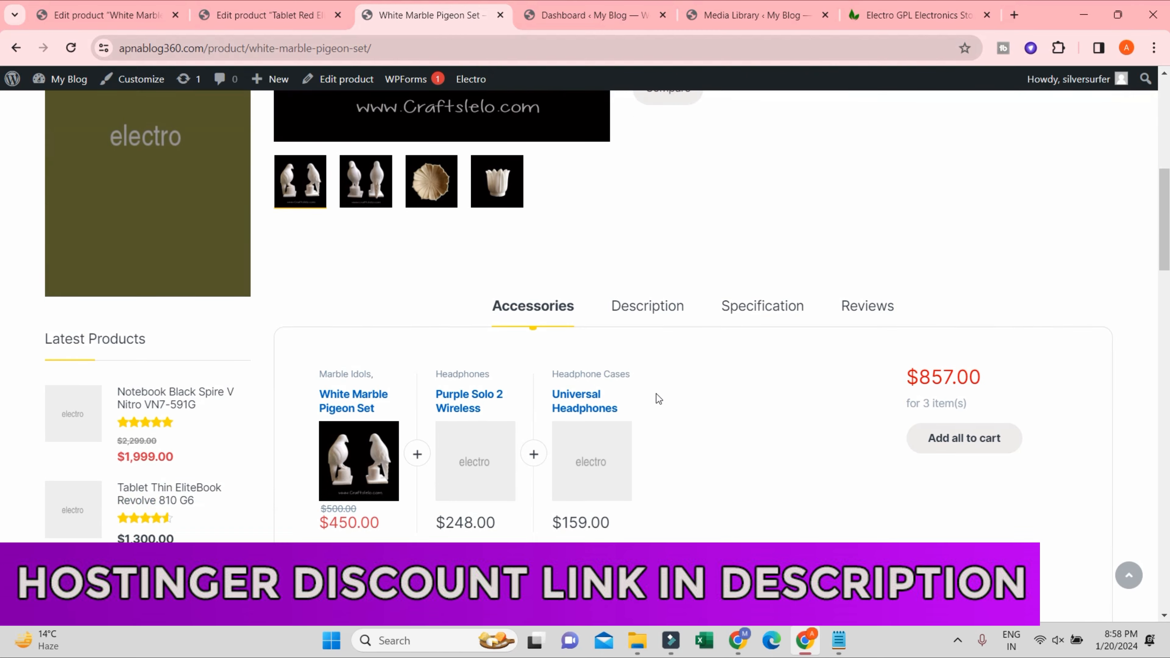
pyautogui.click(647, 286)
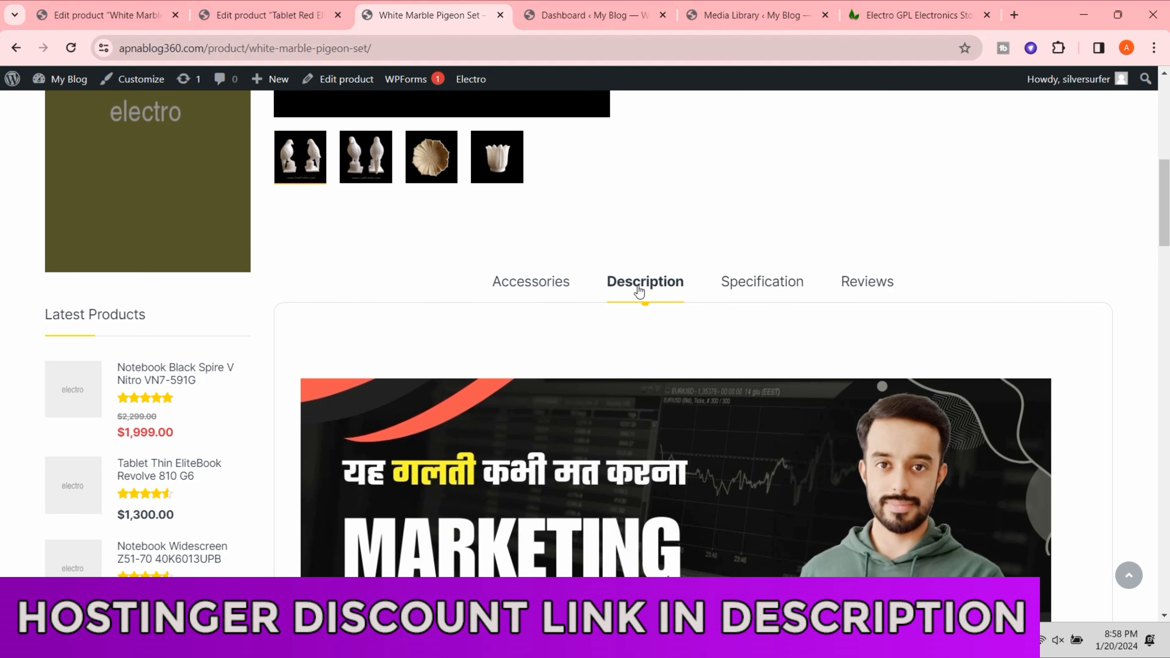
pyautogui.scroll(-15, 639, 292)
pyautogui.scroll(2, 477, 340)
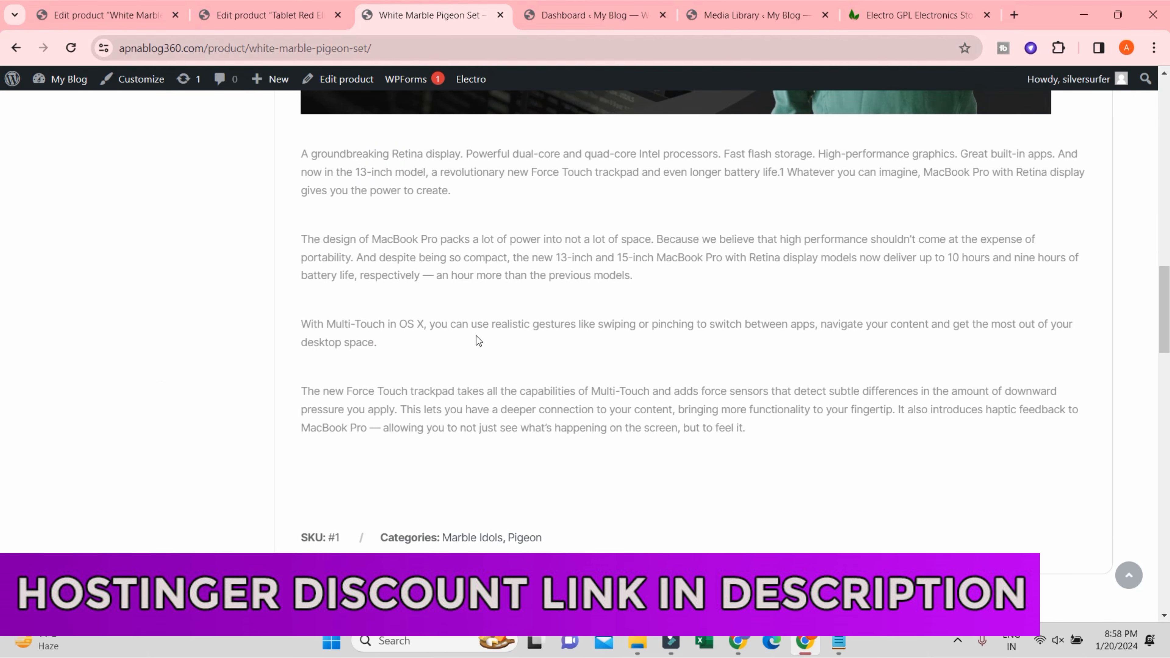
pyautogui.scroll(-3, 713, 441)
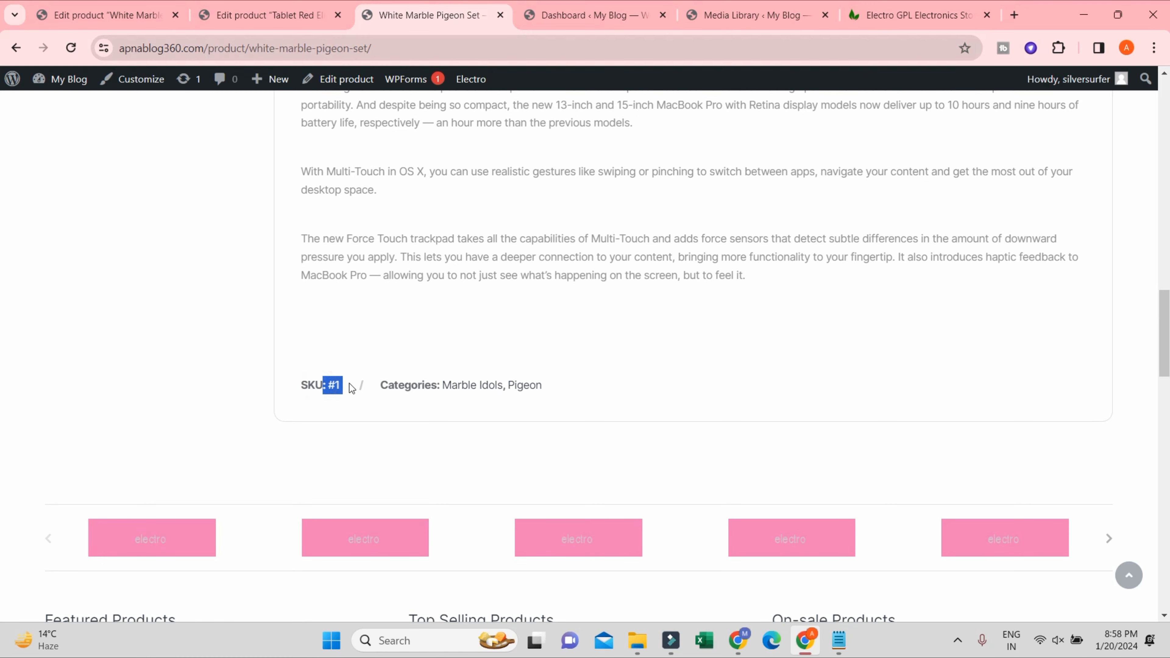
pyautogui.moveTo(440, 386); pyautogui.dragTo(536, 386)
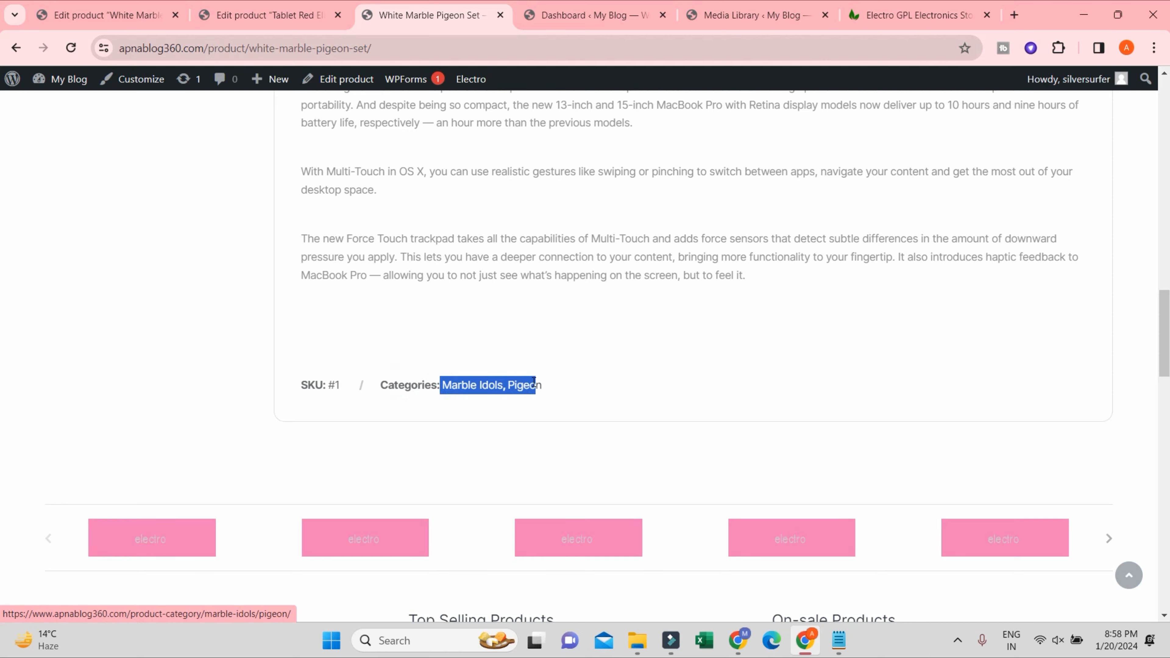
pyautogui.scroll(-1, 666, 392)
pyautogui.scroll(8, 1048, 315)
pyautogui.scroll(10, 601, 371)
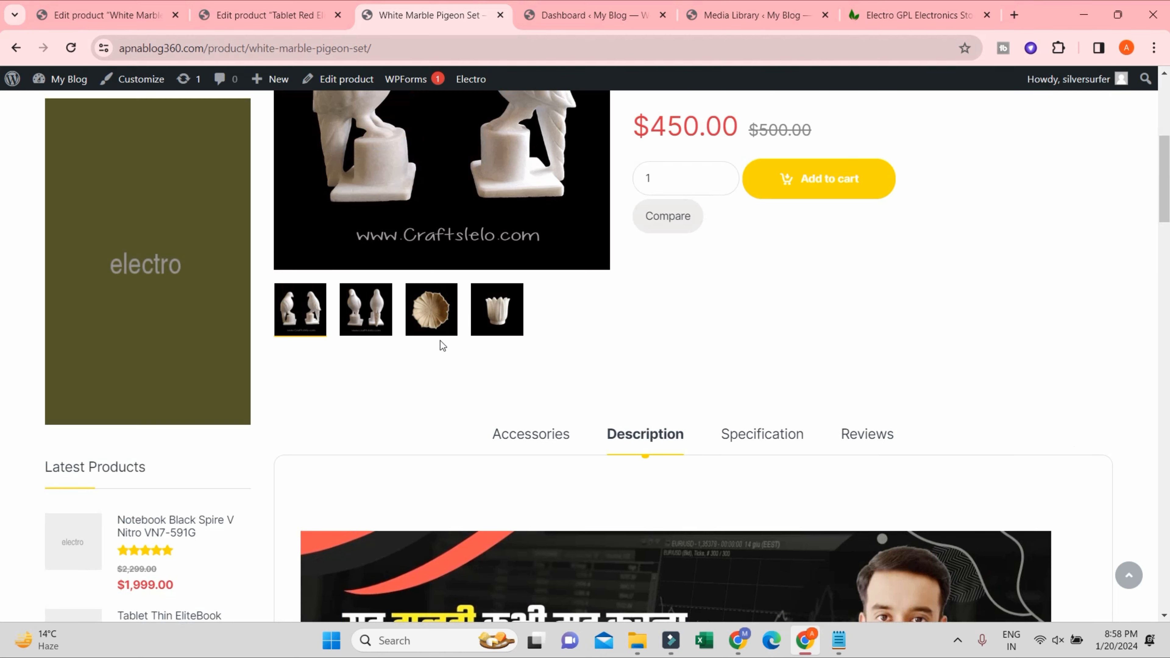
# - Review the rest of the pigeon set page, from the gallery and description to the Featured, Top Selling and On-sale product lists
pyautogui.scroll(1, 439, 340)
pyautogui.scroll(-5, 447, 322)
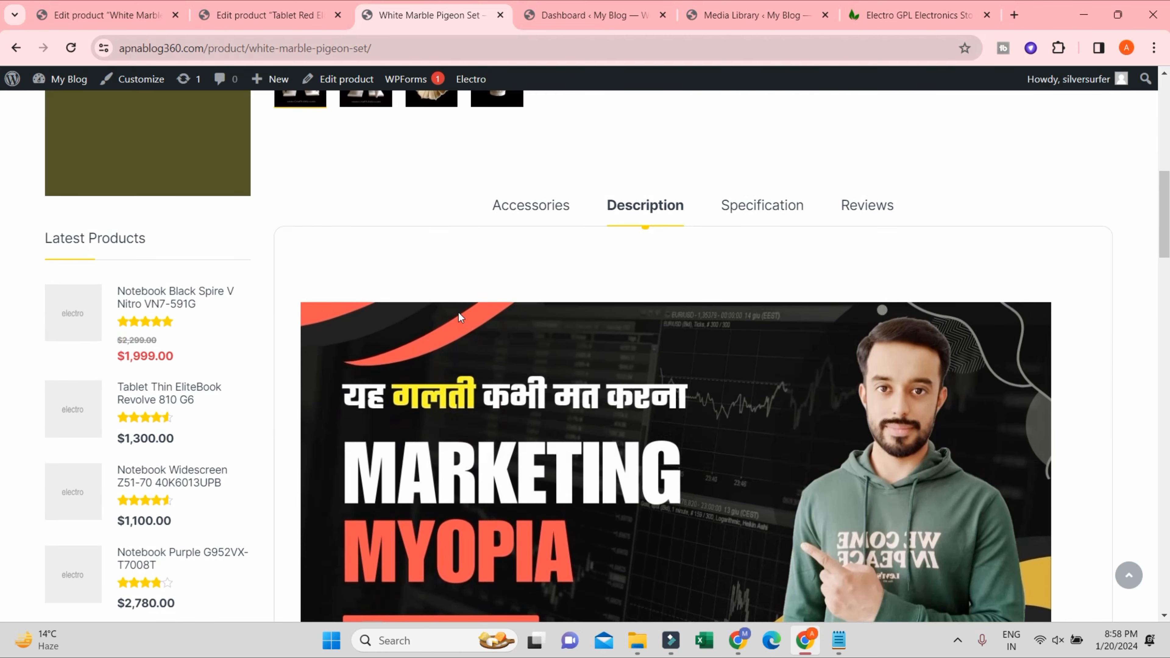
pyautogui.scroll(-14, 550, 310)
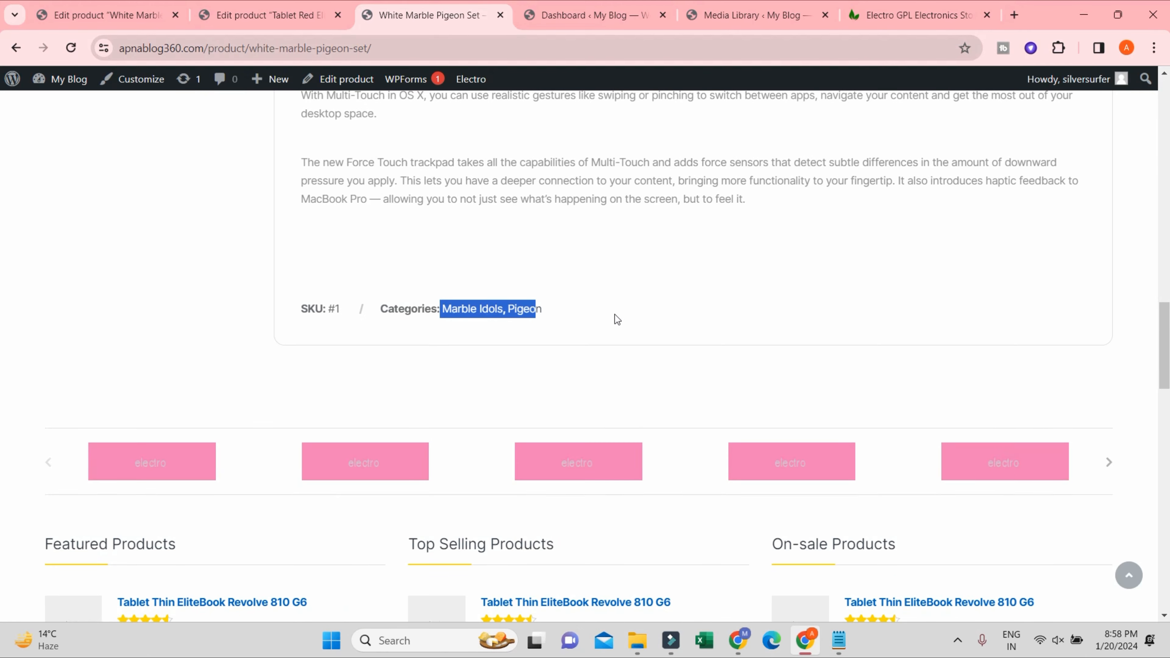
pyautogui.scroll(-5, 618, 318)
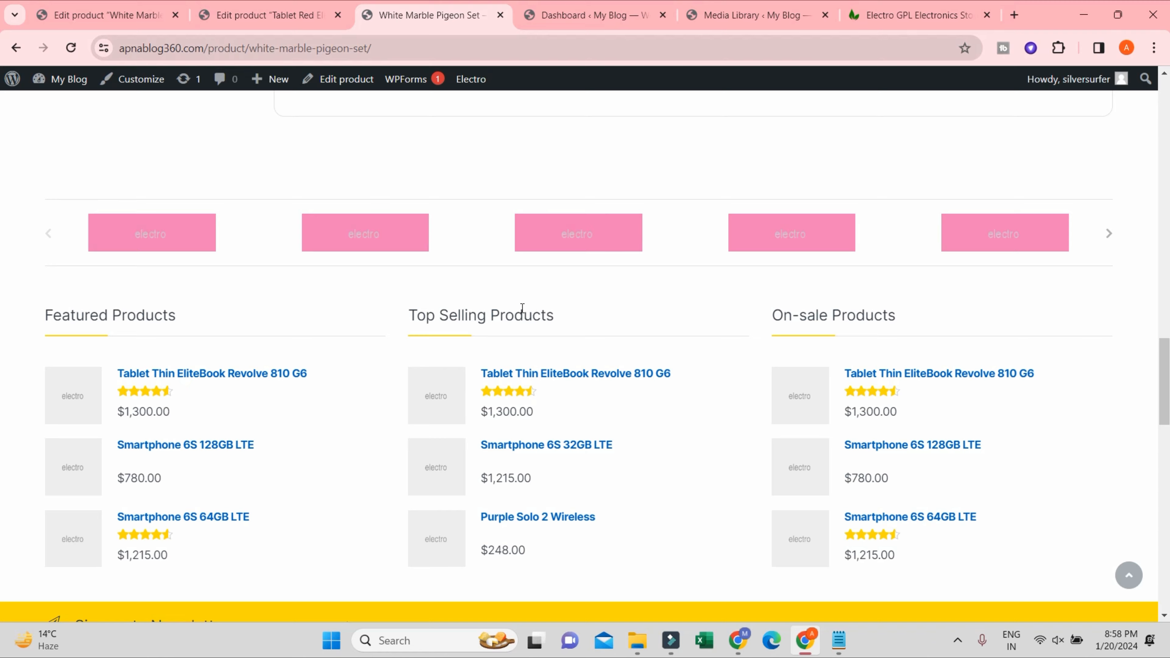
pyautogui.scroll(-6, 522, 328)
pyautogui.scroll(20, 577, 323)
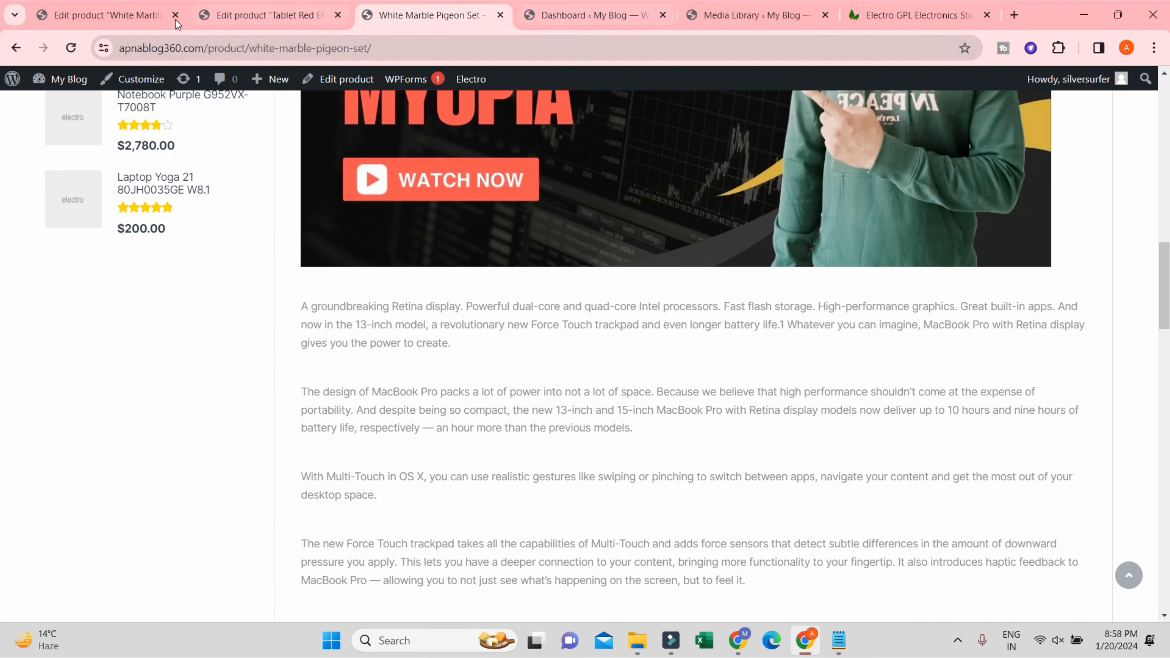
pyautogui.scroll(13, 683, 347)
pyautogui.scroll(6, 689, 350)
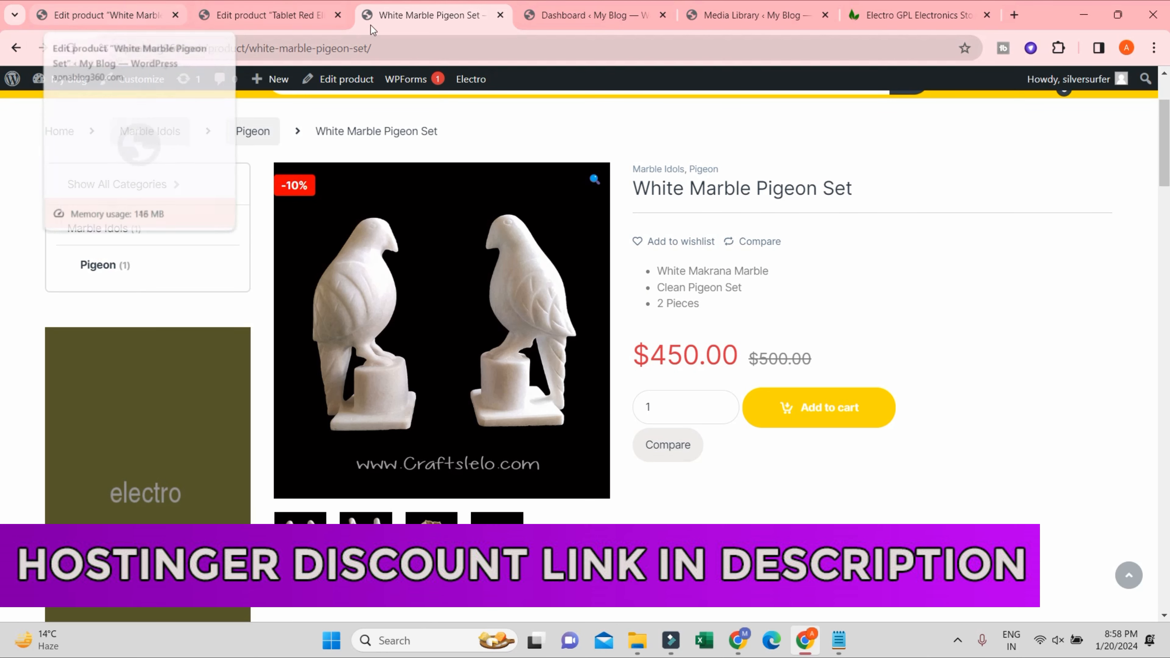
# - Open the store's home page and check the Featured products and the Special Offer block
pyautogui.scroll(3, 499, 230)
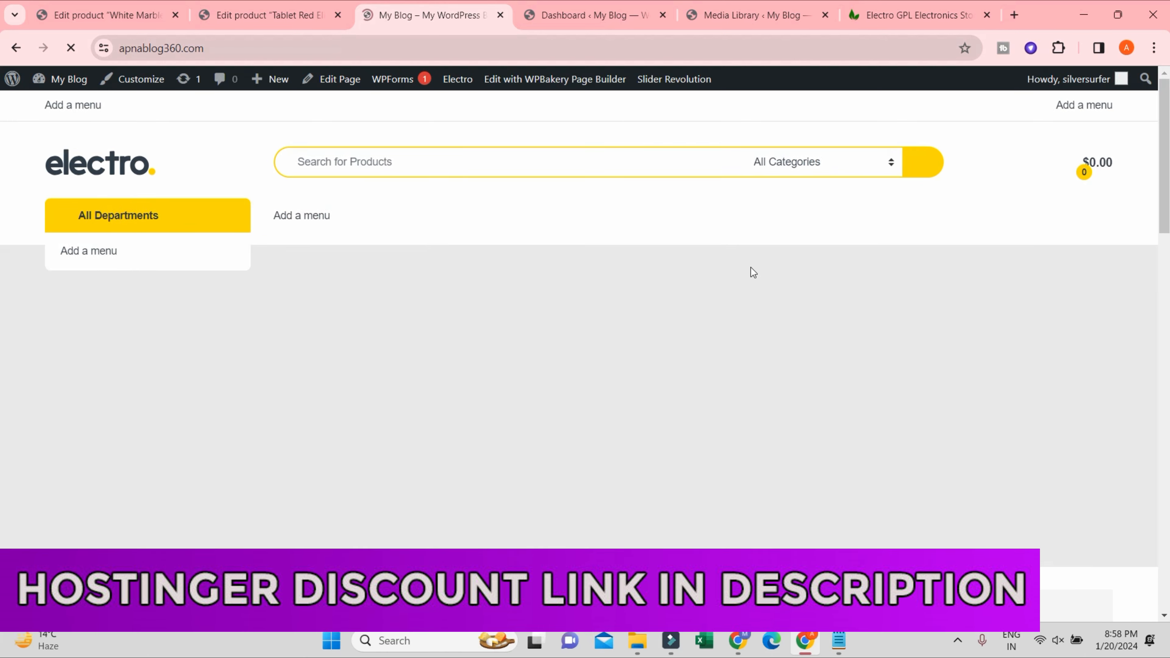
pyautogui.scroll(-10, 754, 323)
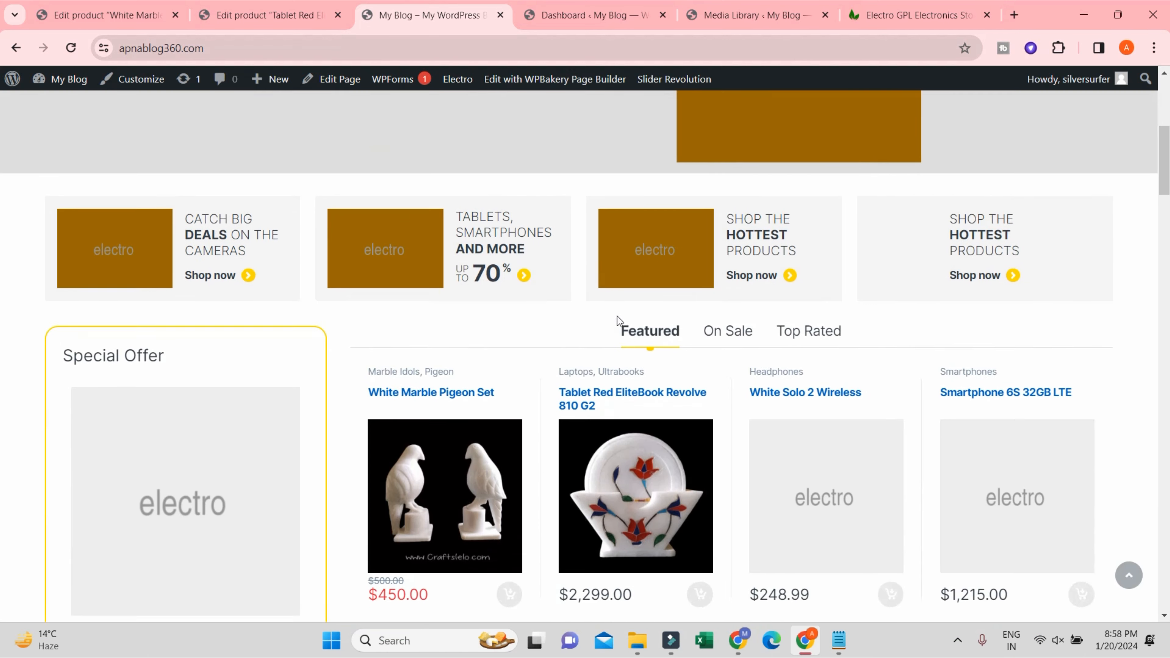
pyautogui.scroll(-3, 461, 314)
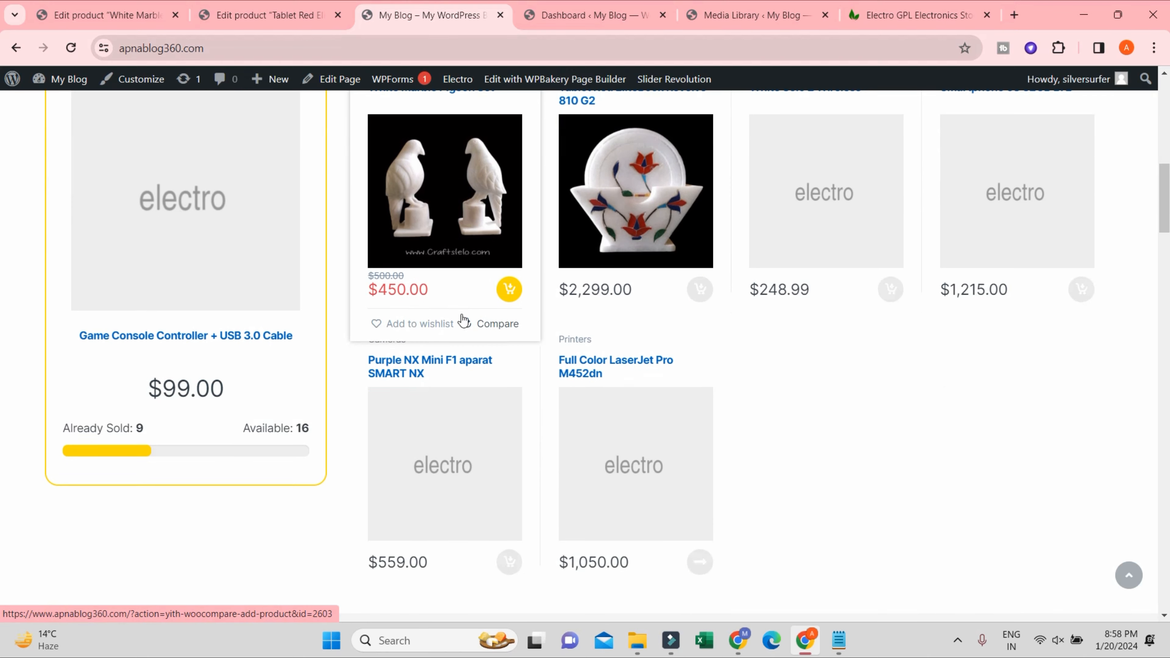
pyautogui.scroll(2, 149, 329)
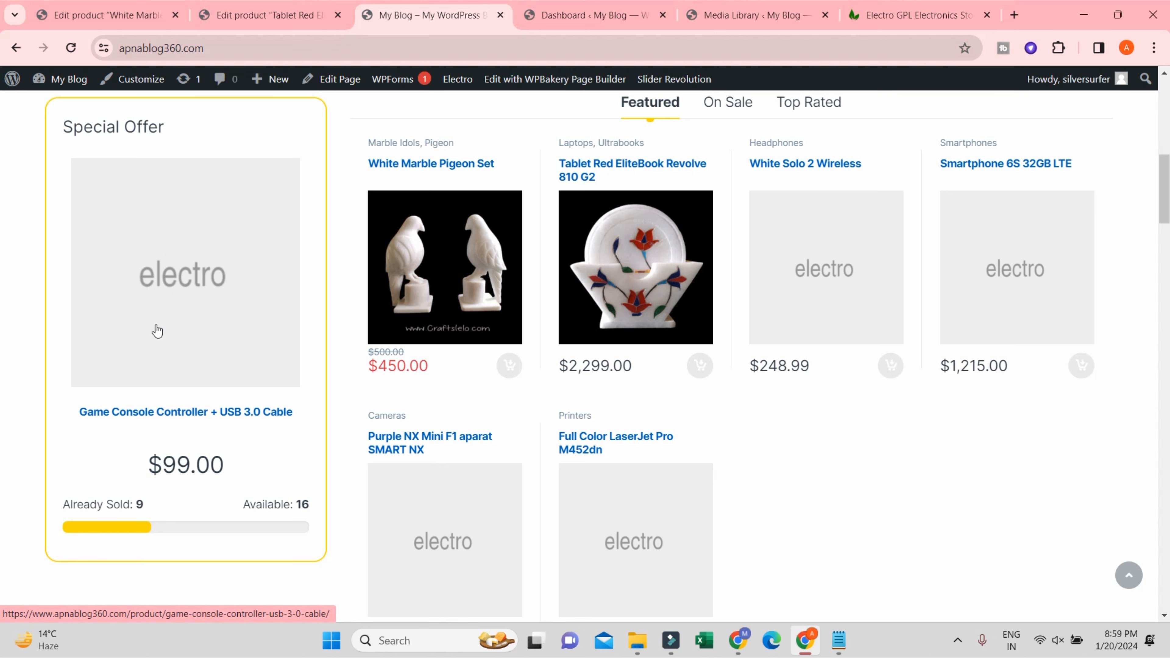
# - Replace the Tablet Red EliteBook edit page with the full product list and check which product the home page's Special Offer uses
pyautogui.click(129, 17)
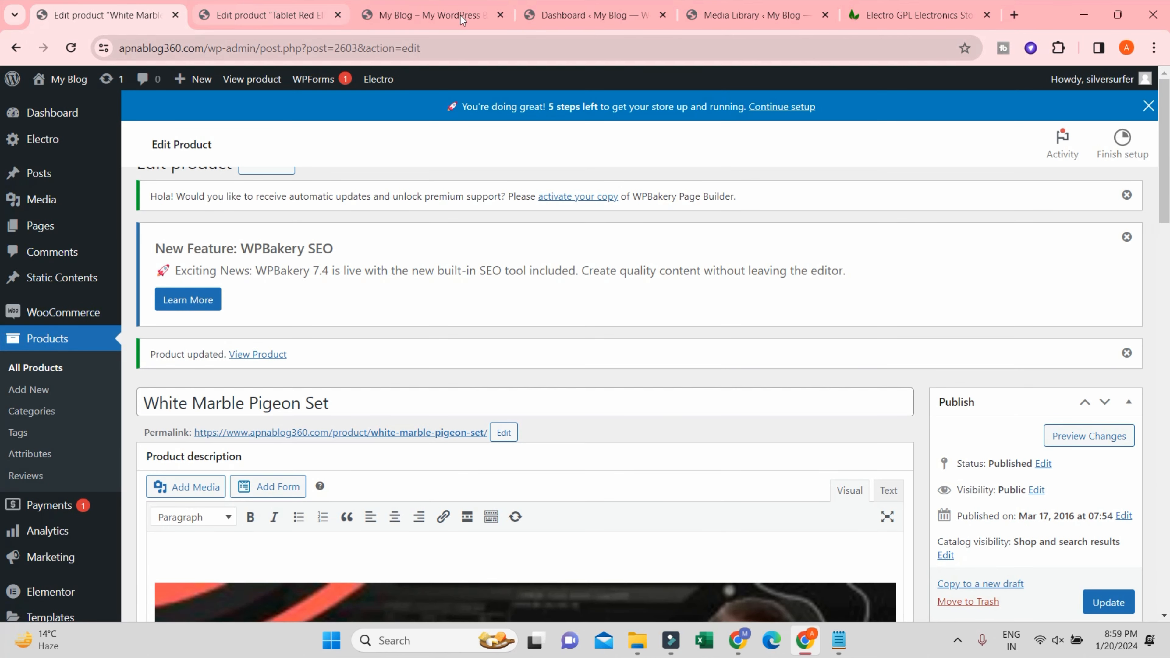
pyautogui.click(272, 16)
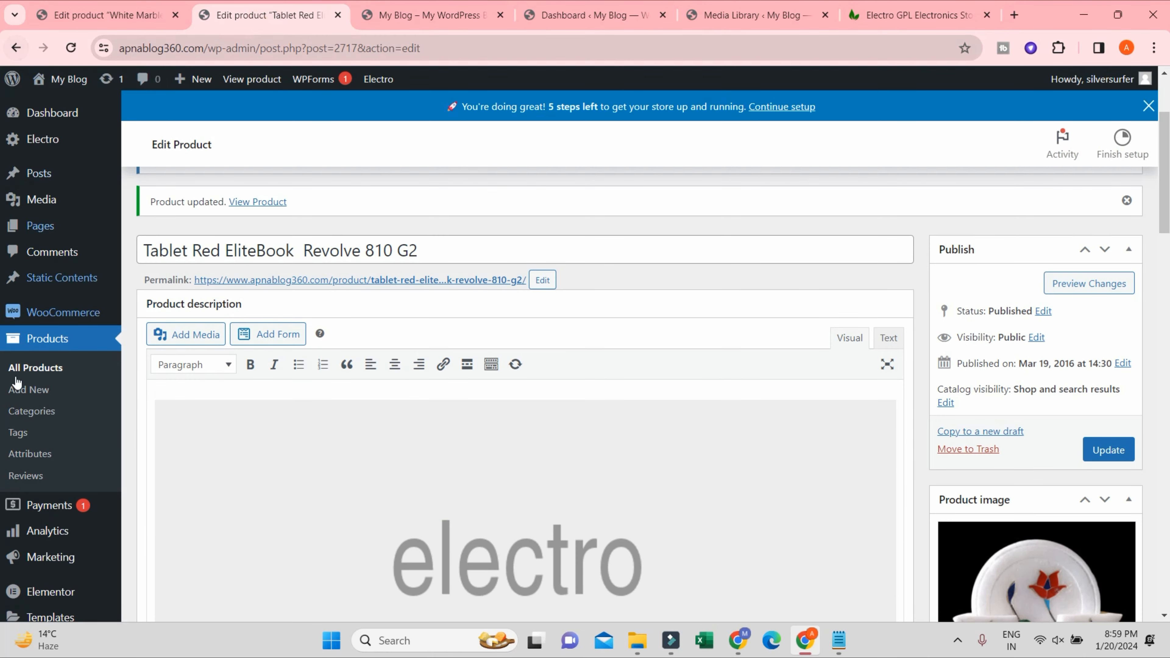
pyautogui.click(28, 367)
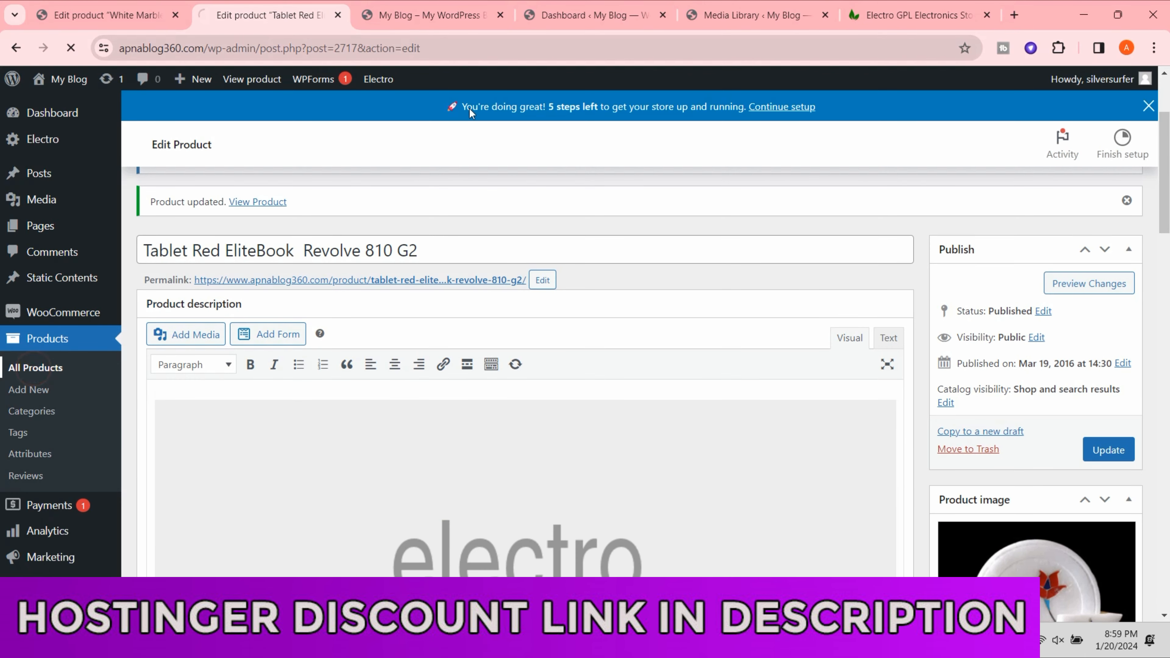
pyautogui.click(430, 19)
pyautogui.scroll(2, 143, 515)
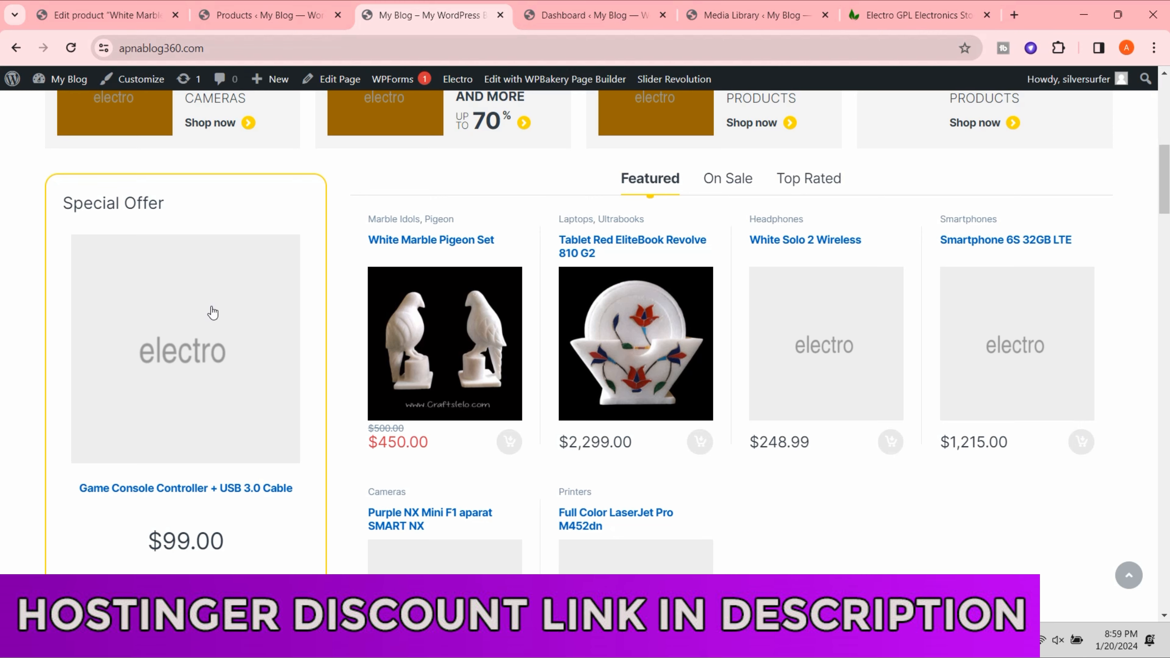
# - Find Game Console Controller + USB 3.0 Cable on page 2 of the product list and open it for editing
pyautogui.click(244, 16)
pyautogui.scroll(-8, 435, 458)
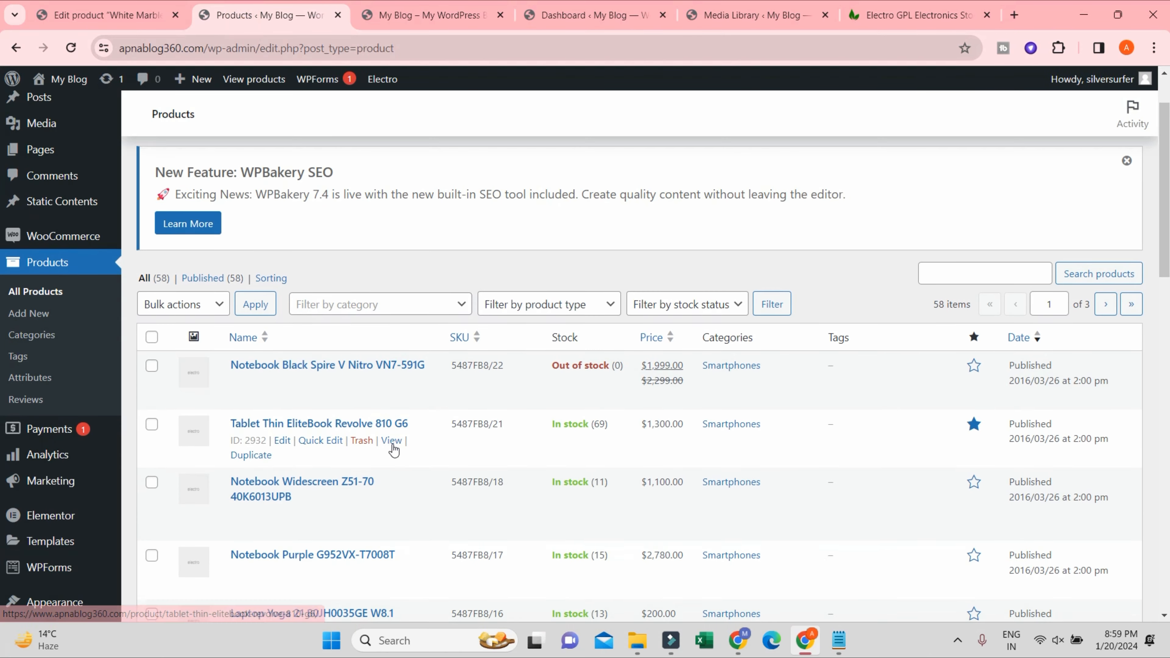
pyautogui.scroll(-8, 293, 361)
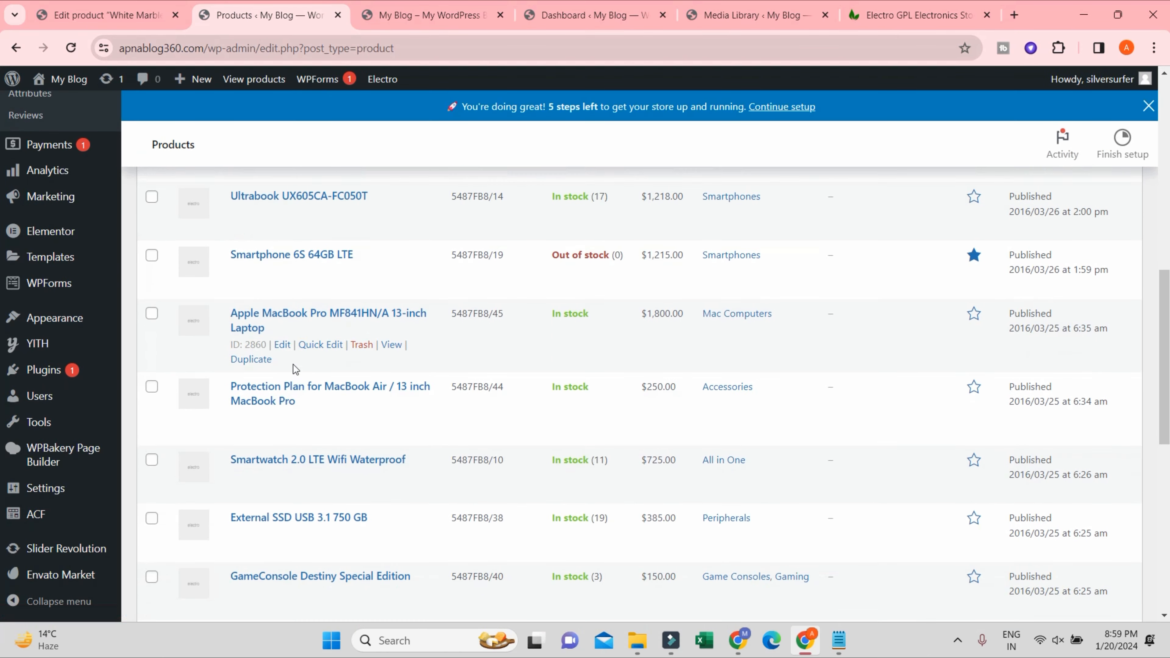
pyautogui.scroll(-3, 297, 389)
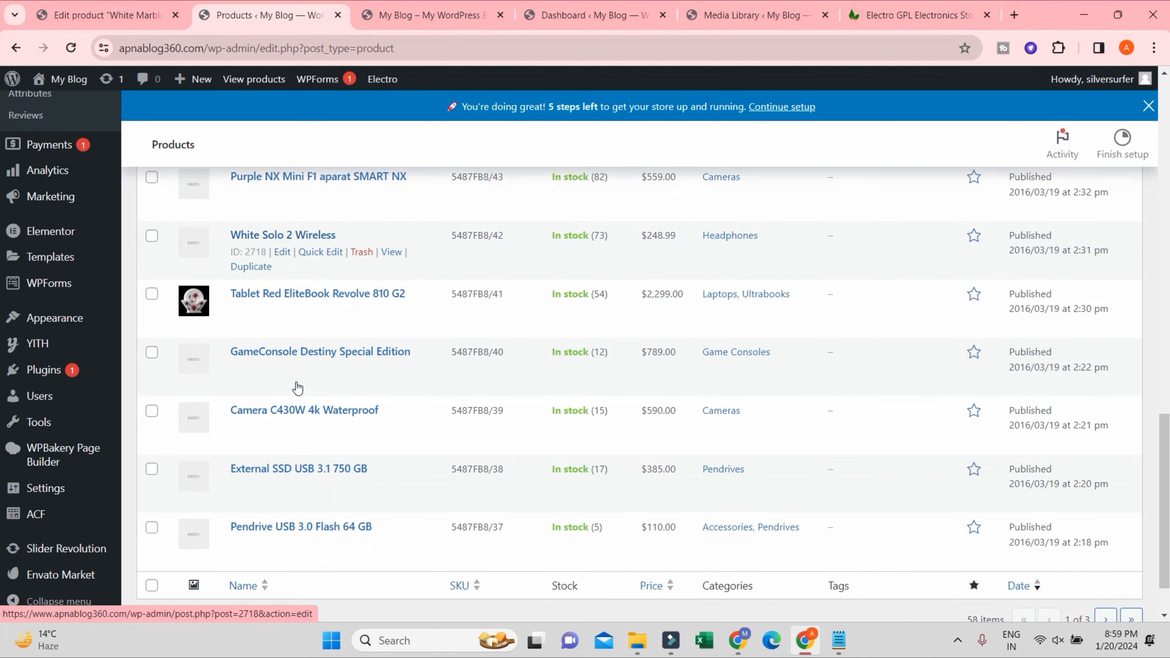
pyautogui.scroll(-2, 389, 426)
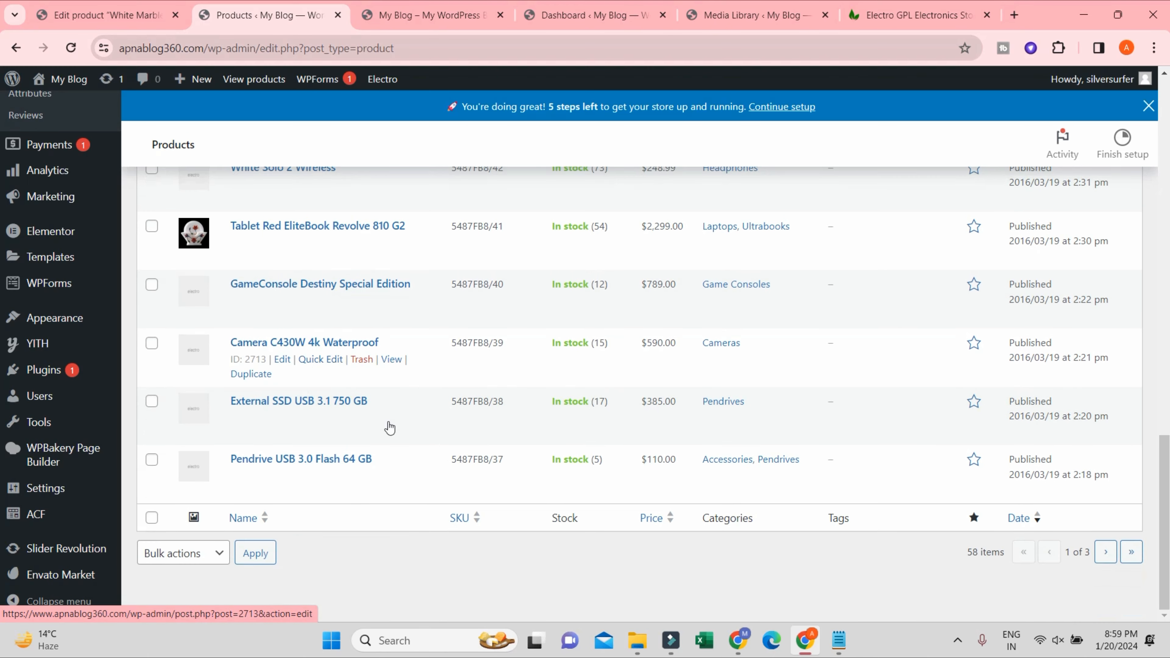
pyautogui.click(1107, 552)
pyautogui.scroll(-9, 263, 334)
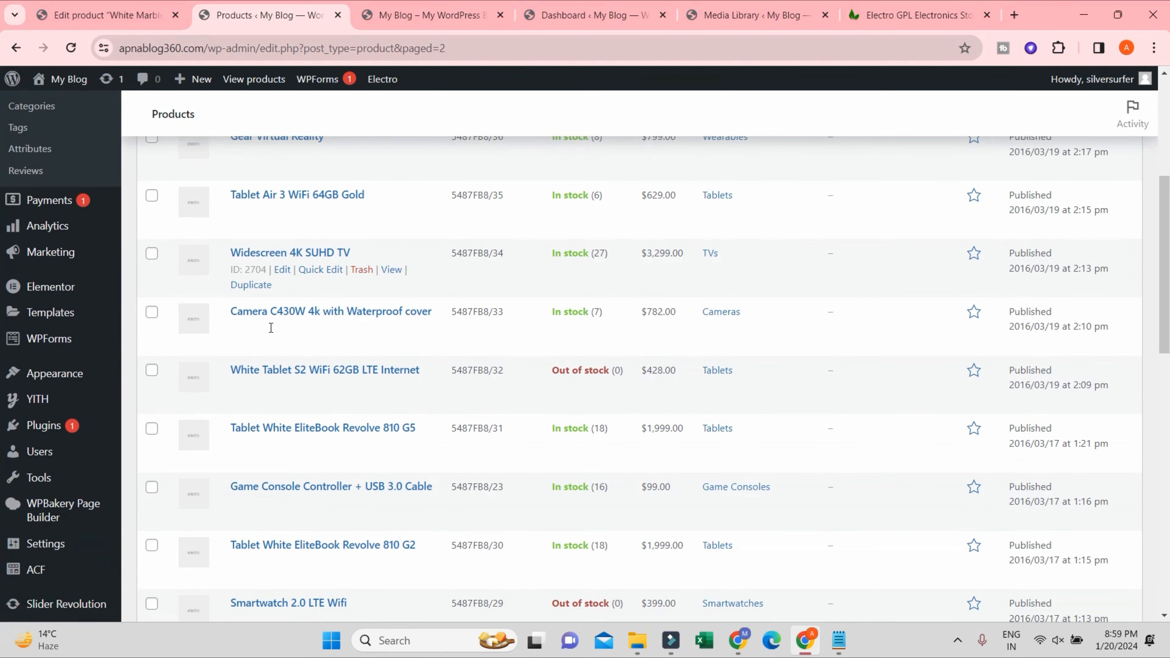
pyautogui.scroll(-4, 273, 340)
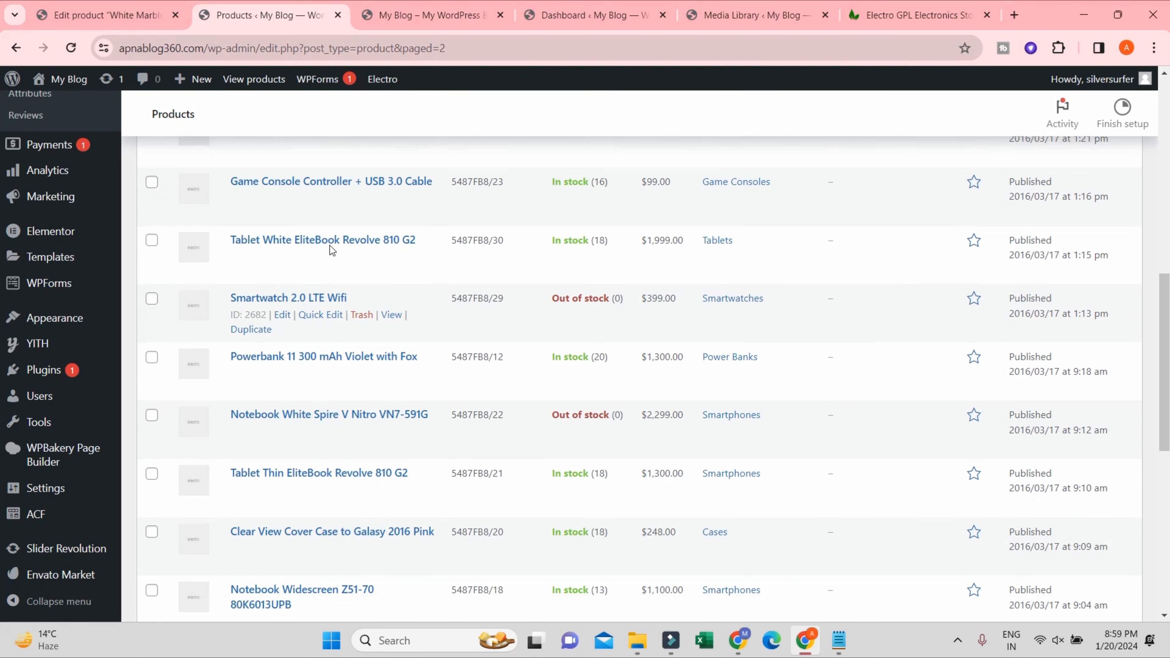
pyautogui.click(280, 198)
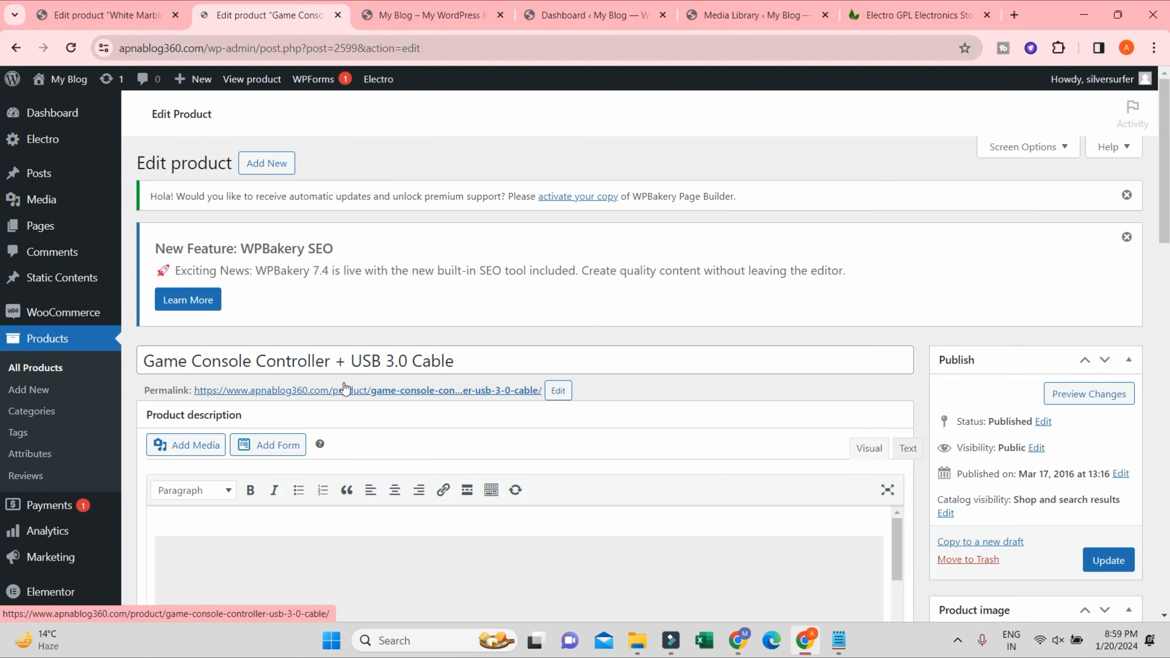
# - Look over the product's description, set its regular price to $99 and open the sale price for editing
pyautogui.scroll(-8, 410, 410)
pyautogui.scroll(-9, 590, 389)
pyautogui.scroll(17, 603, 386)
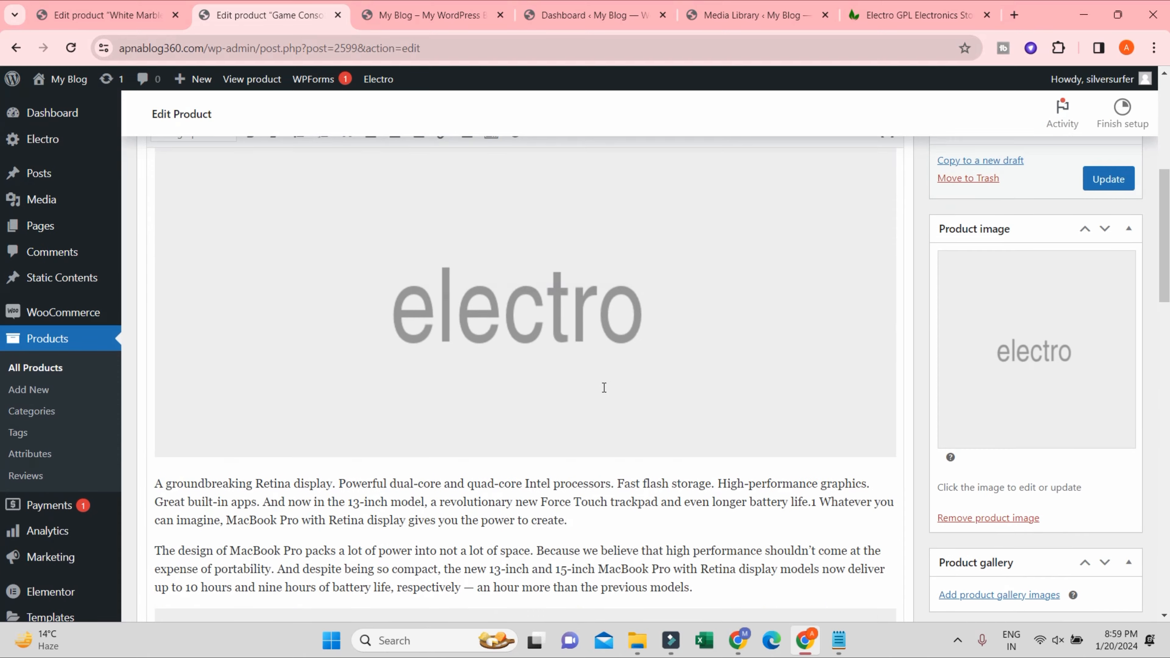
pyautogui.scroll(-20, 801, 412)
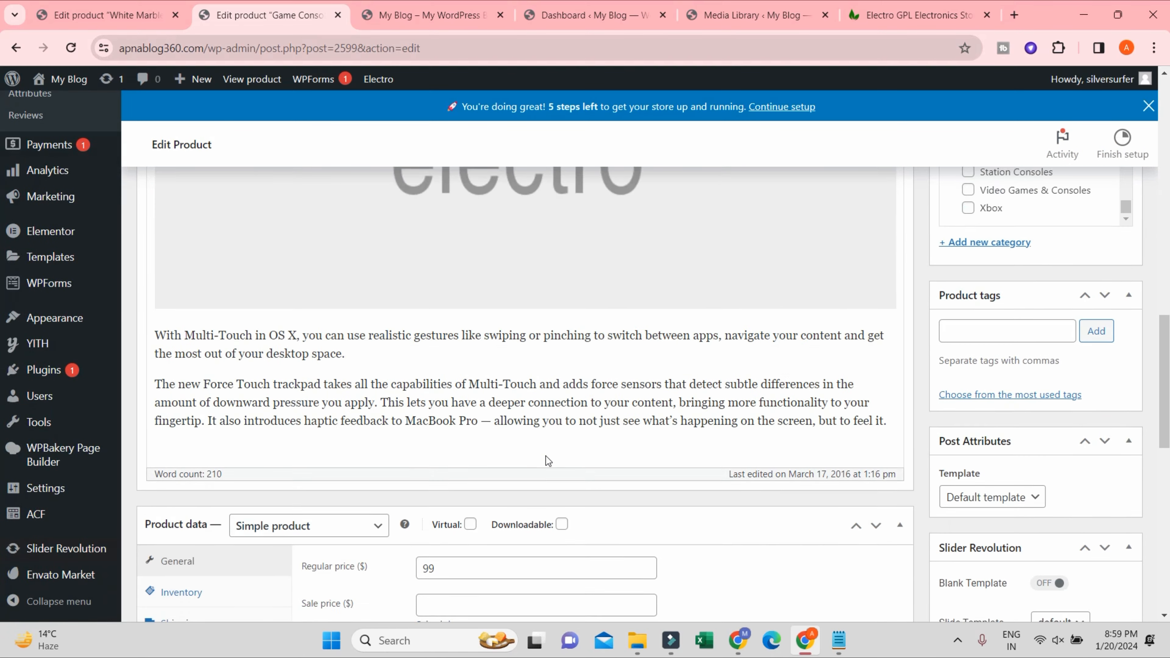
pyautogui.scroll(-7, 547, 461)
pyautogui.doubleClick(443, 262)
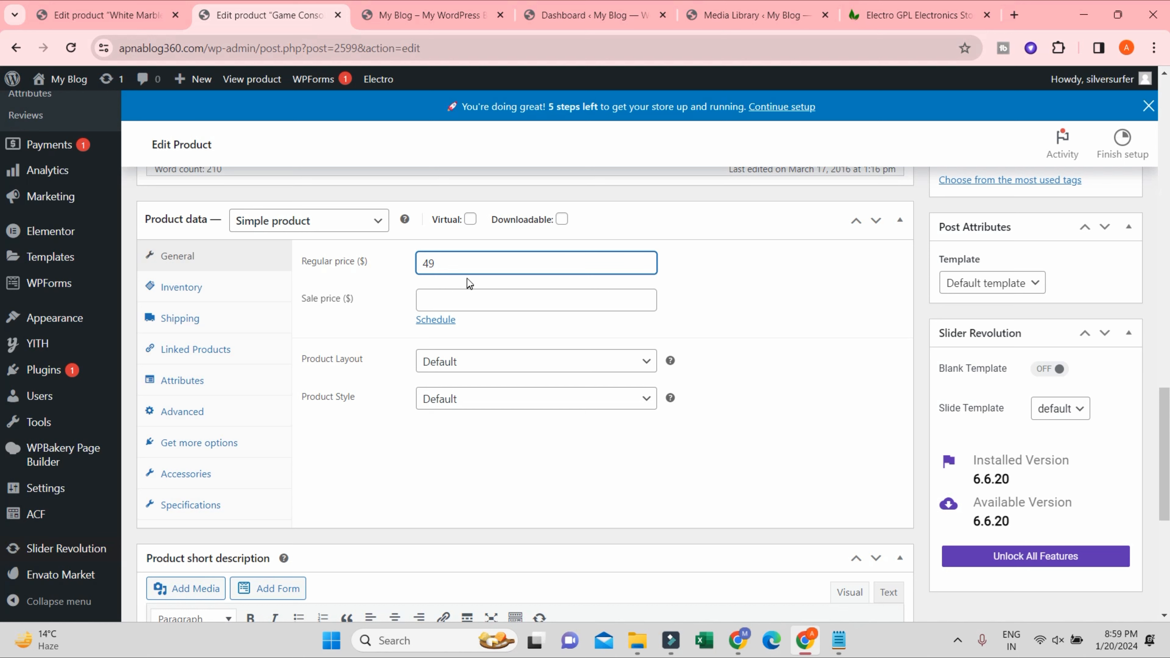
pyautogui.write('99')
pyautogui.click(440, 298)
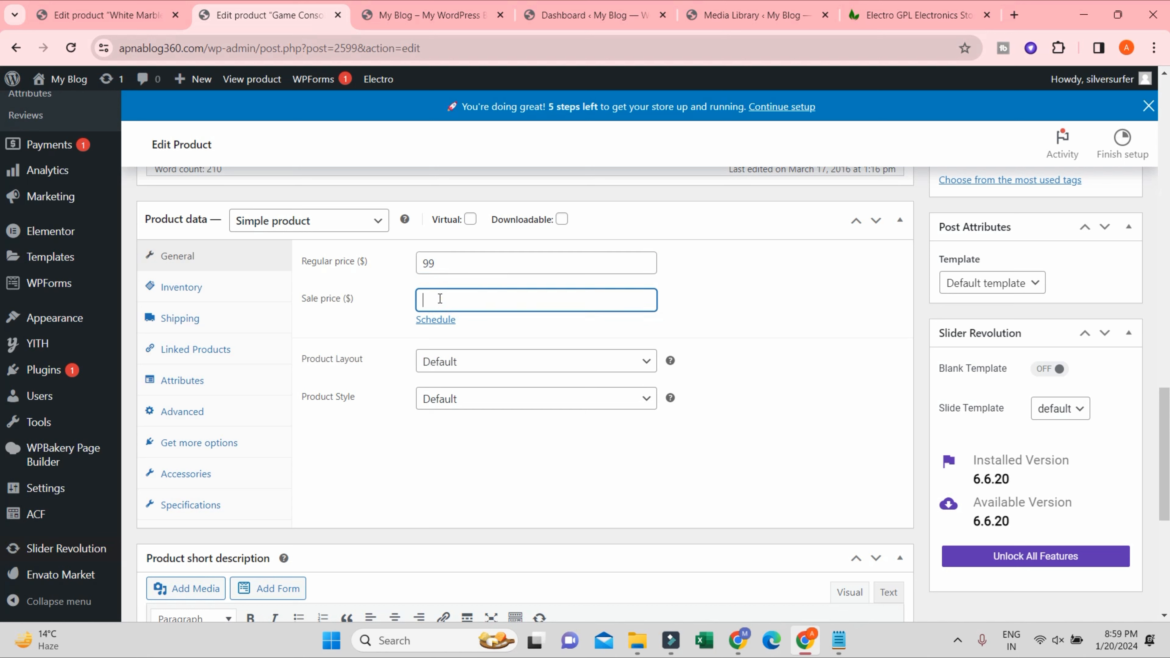
# - Remove the placeholder product image from Game Console Controller + USB 3.0 Cable
pyautogui.scroll(15, 1118, 515)
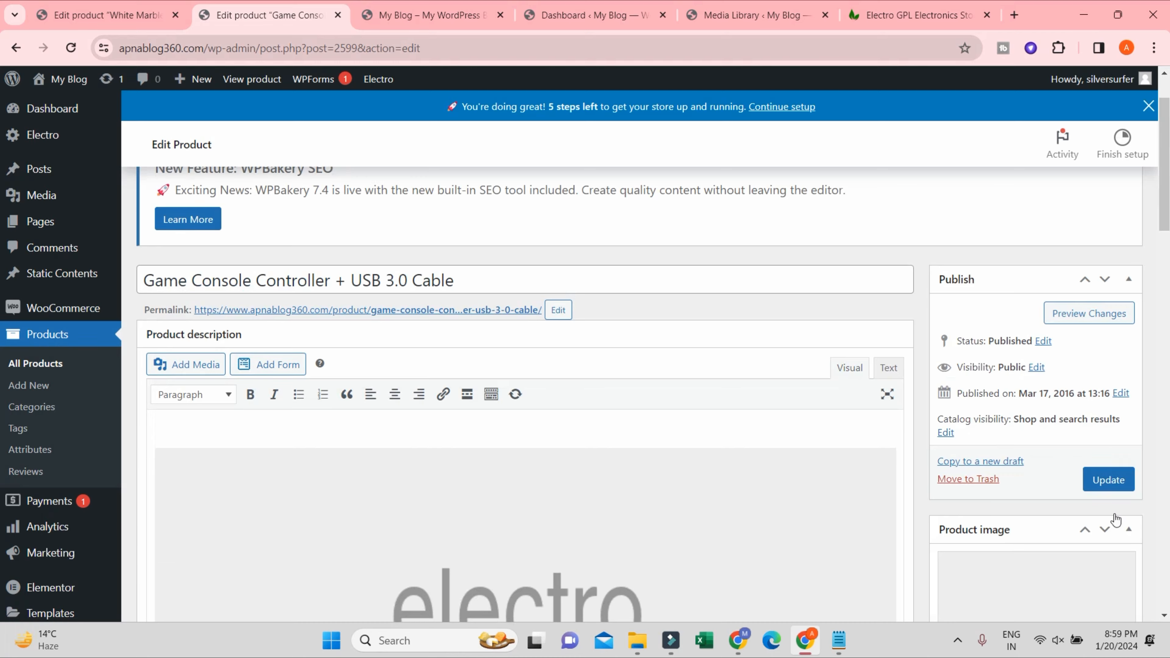
pyautogui.scroll(-6, 1043, 431)
pyautogui.click(999, 518)
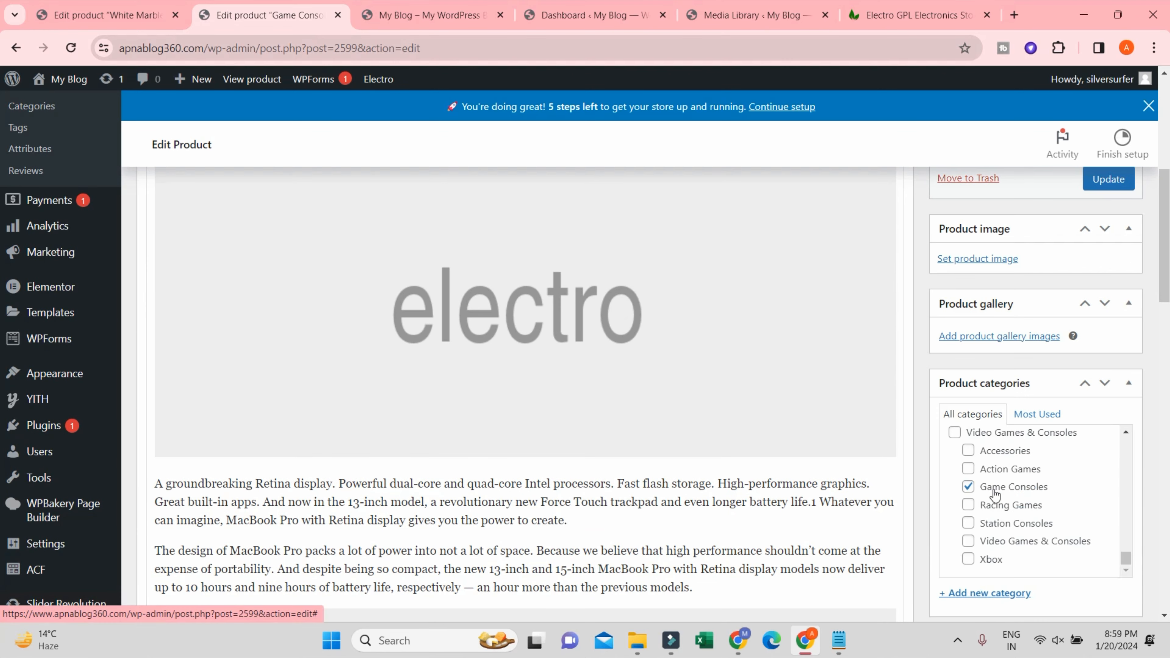
# - Upload 51-min.jpg from the compress 3 folder on drive D as the product's new image
pyautogui.click(975, 260)
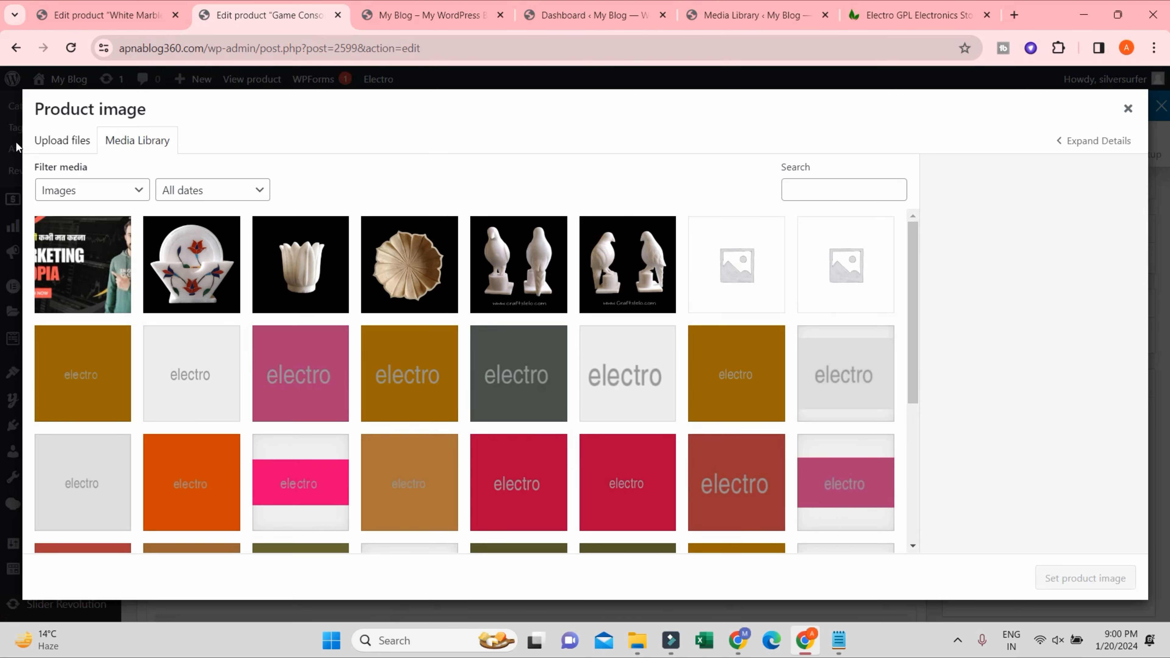
pyautogui.click(46, 147)
pyautogui.click(598, 355)
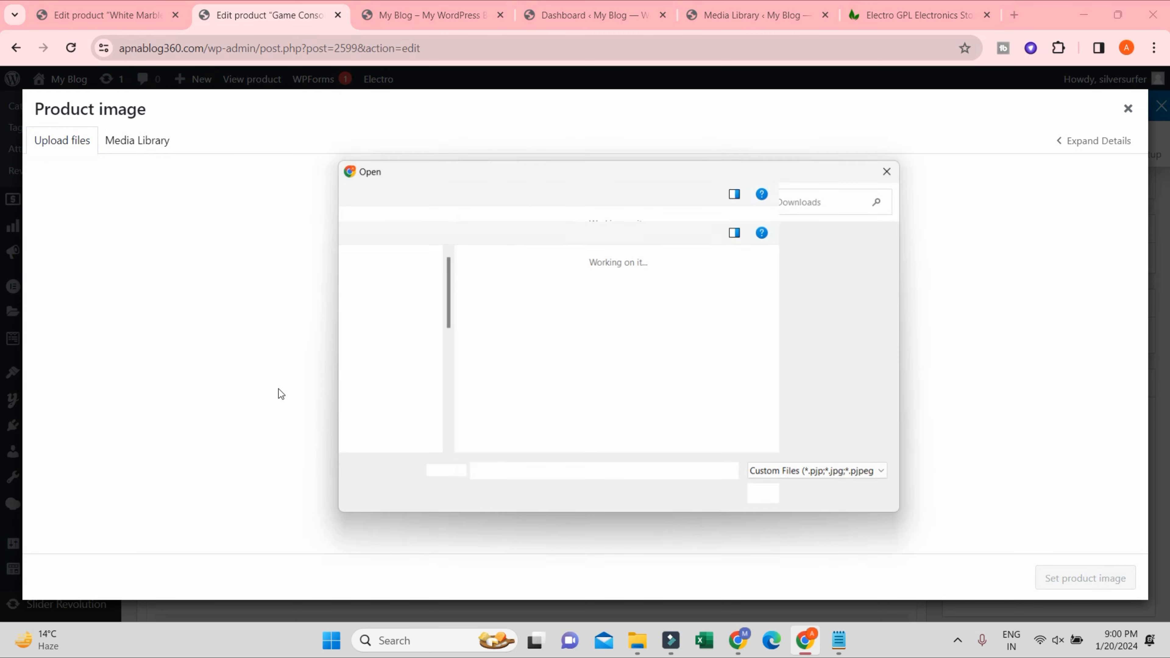
pyautogui.scroll(-5, 410, 397)
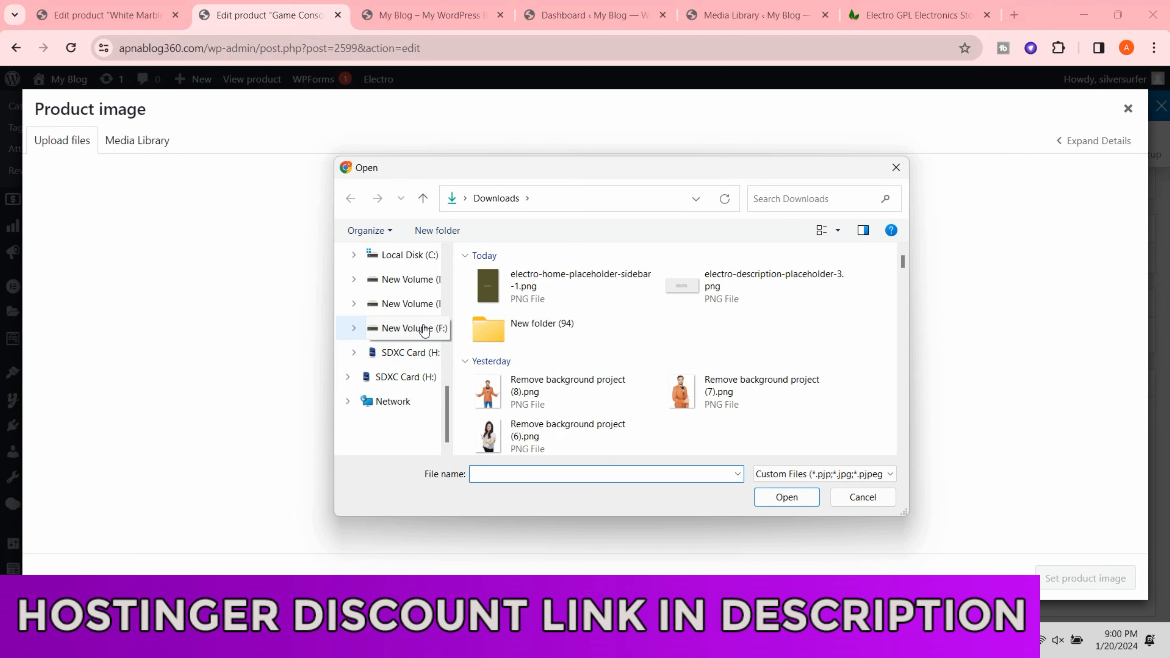
pyautogui.click(417, 281)
pyautogui.scroll(-4, 562, 405)
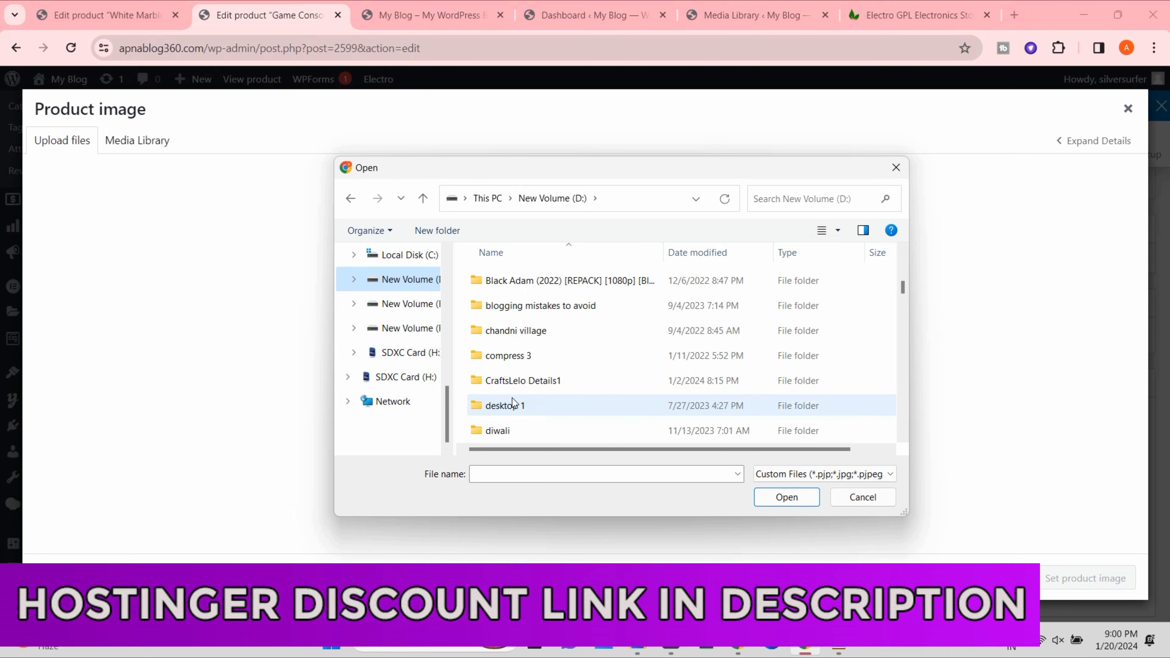
pyautogui.doubleClick(508, 356)
pyautogui.scroll(-10, 642, 345)
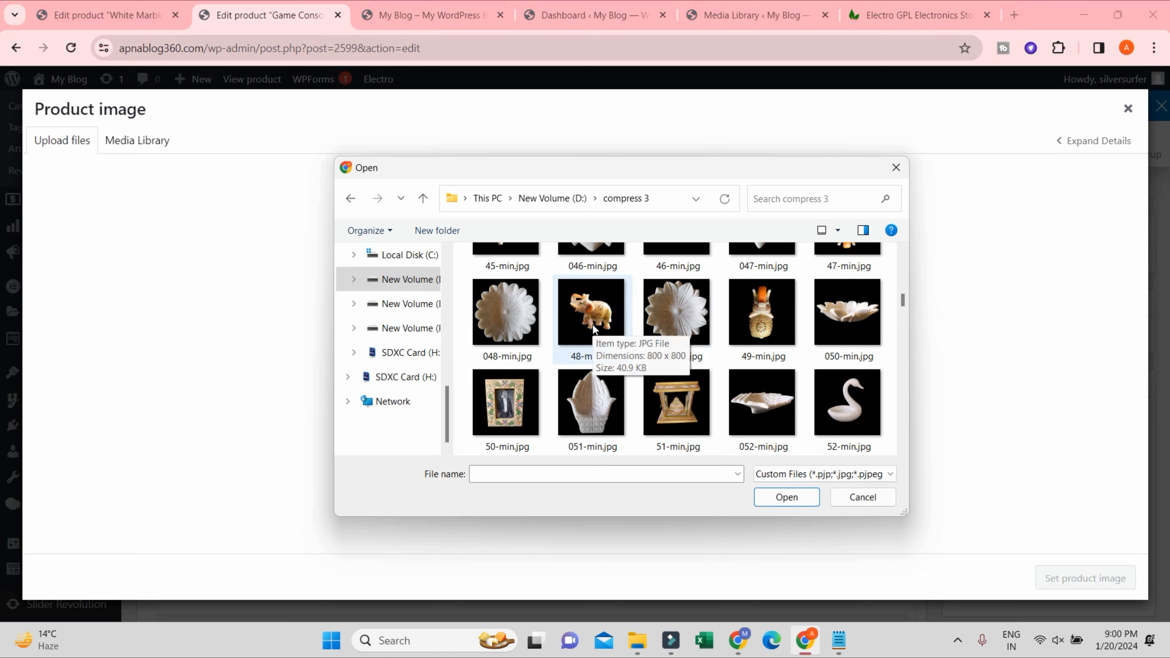
pyautogui.scroll(-1, 594, 327)
pyautogui.click(689, 322)
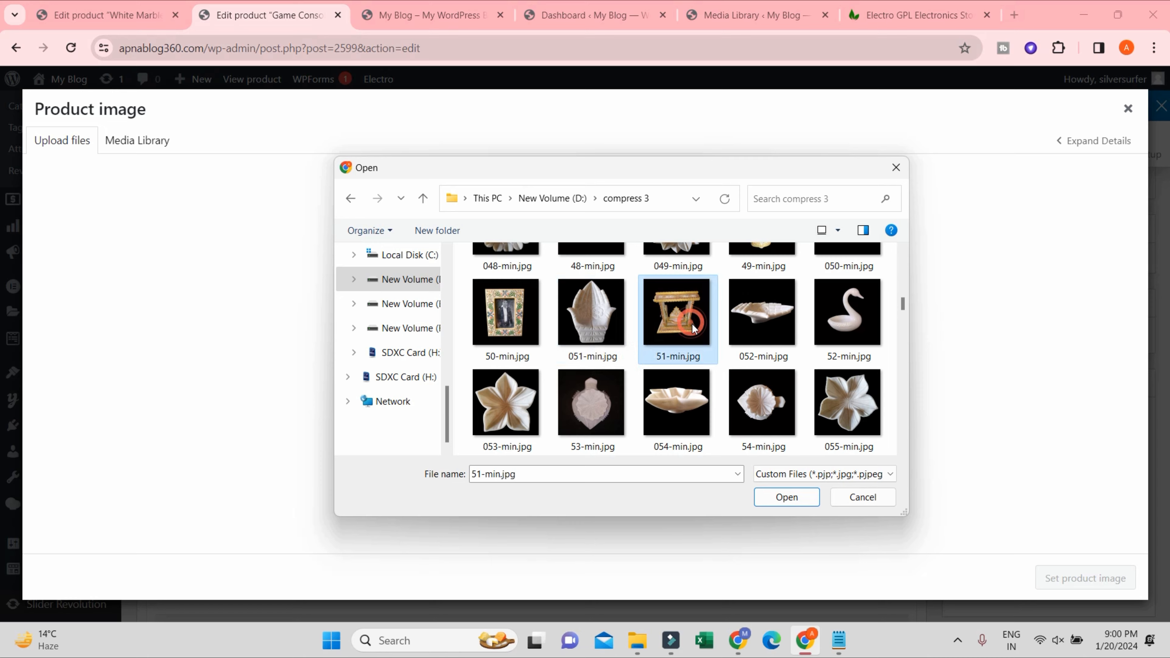
pyautogui.click(787, 497)
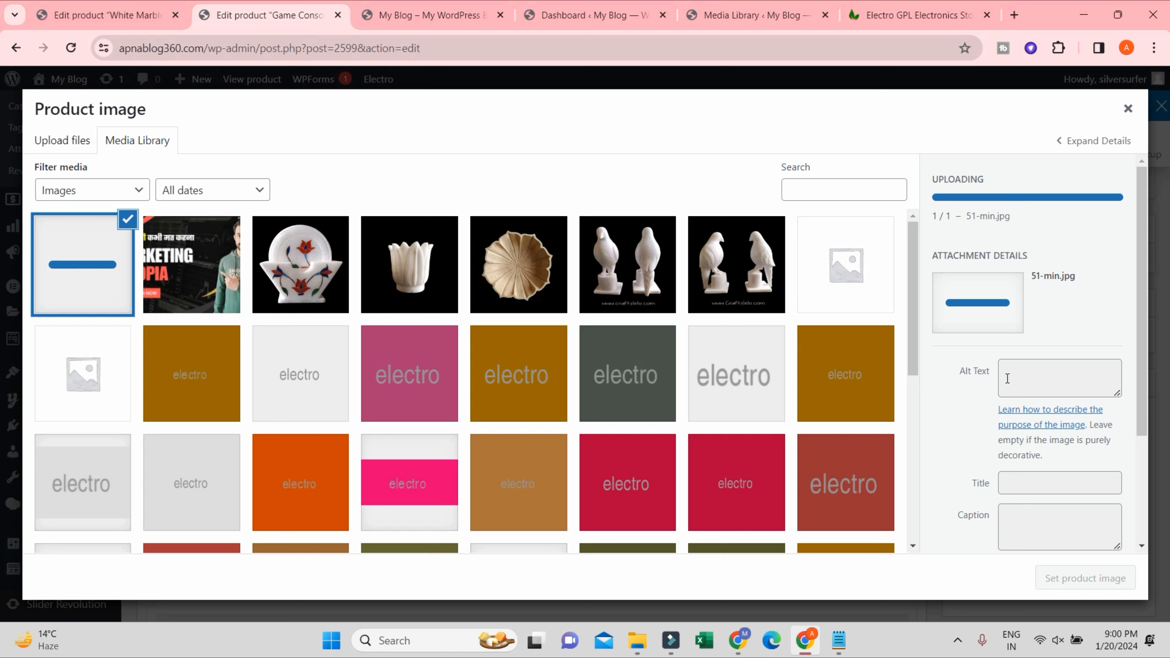
# - Give the uploaded image the alt text Marble Jhula, set it as the product image and update the product
pyautogui.click(1046, 335)
pyautogui.write('Mar')
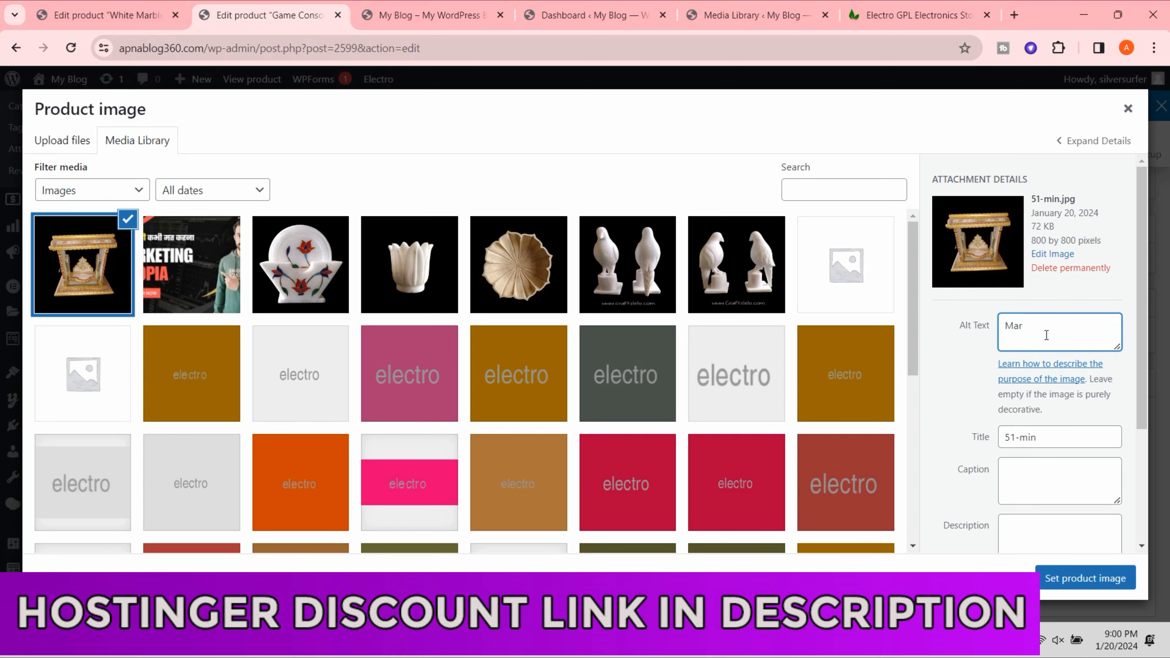
pyautogui.write('ble ')
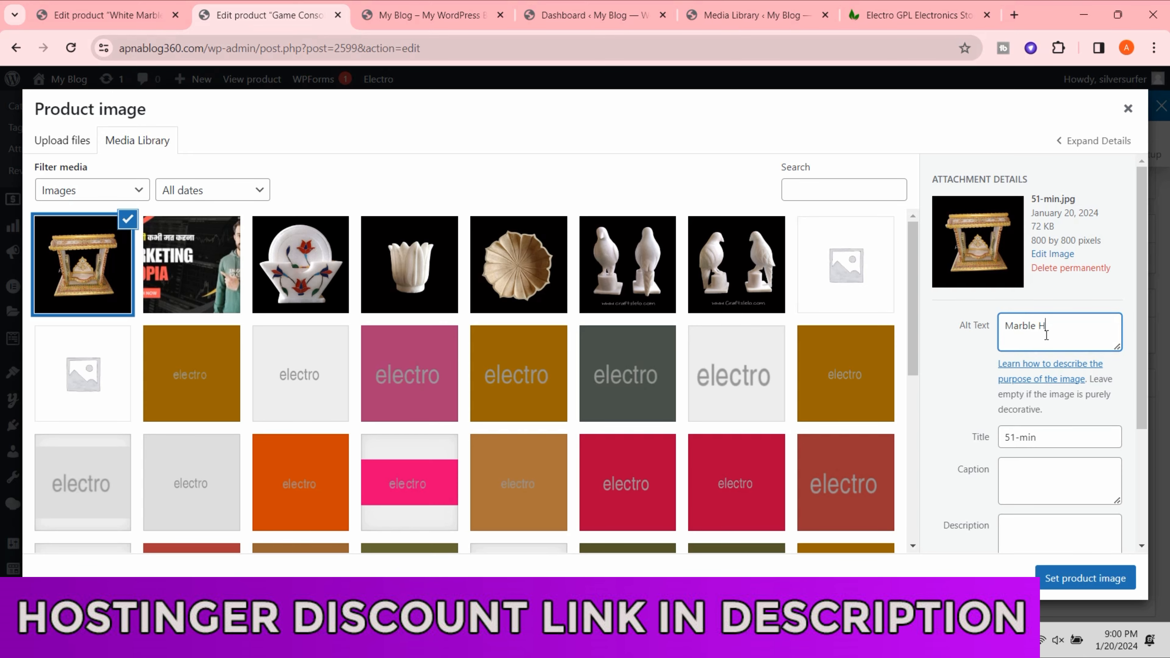
pyautogui.write('Jhula')
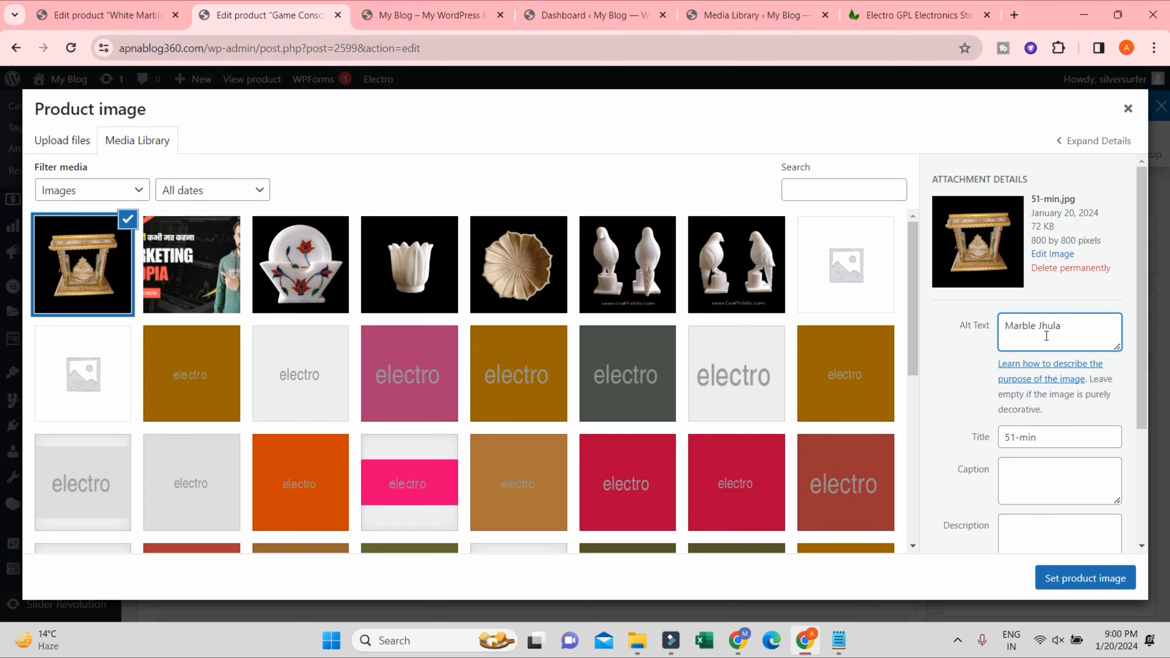
pyautogui.click(1128, 588)
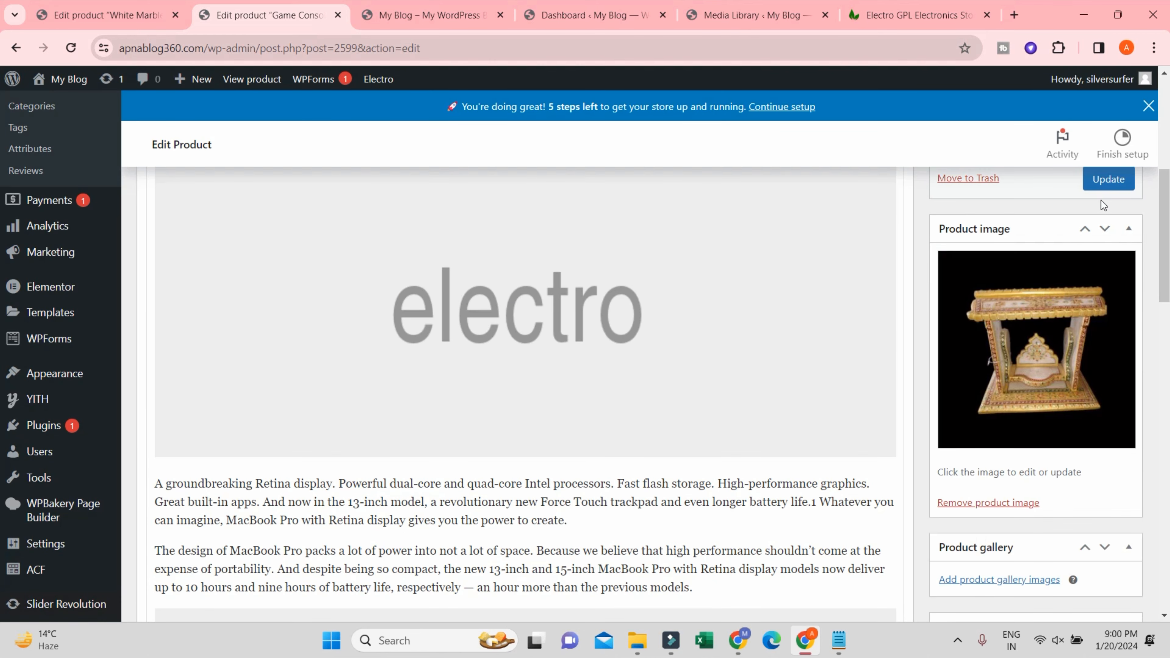
pyautogui.click(1107, 180)
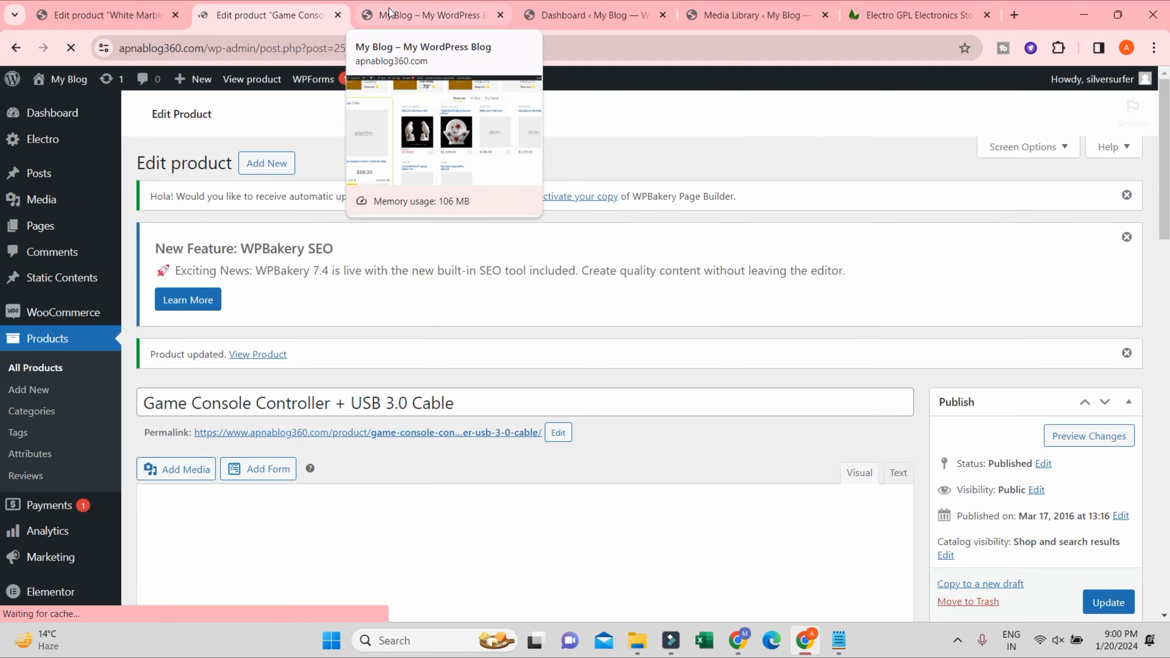
# - Check the store's home page for the Special Offer's new image and prices, and look over the surrounding banners and featured products
pyautogui.click(389, 8)
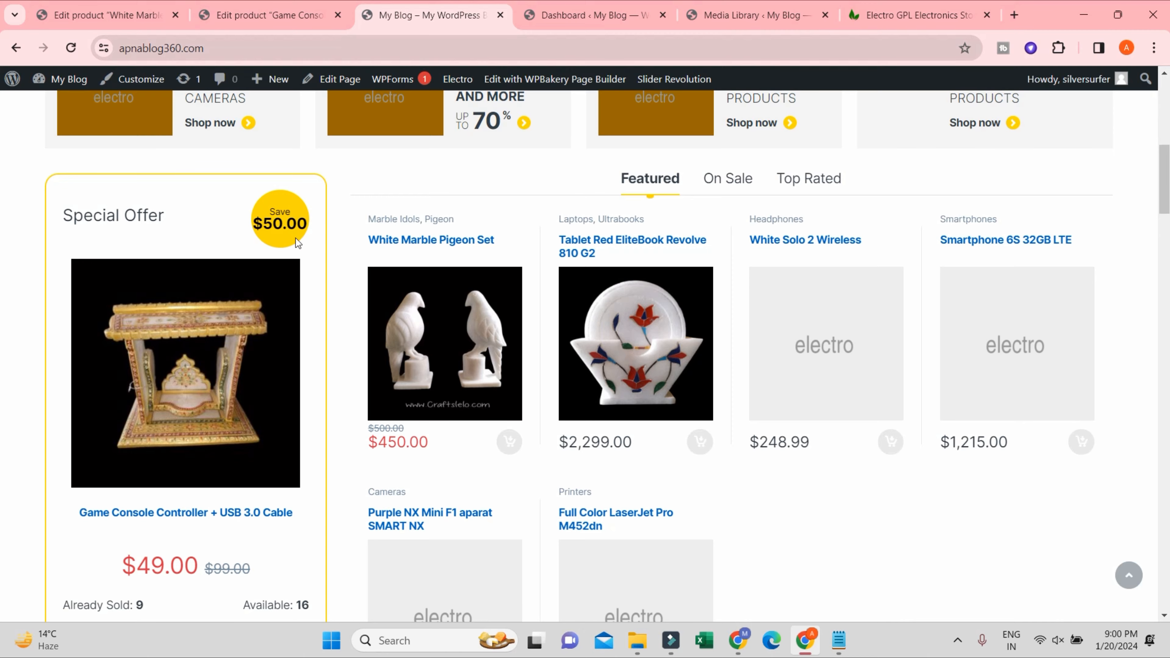
pyautogui.scroll(-3, 173, 288)
pyautogui.scroll(2, 208, 435)
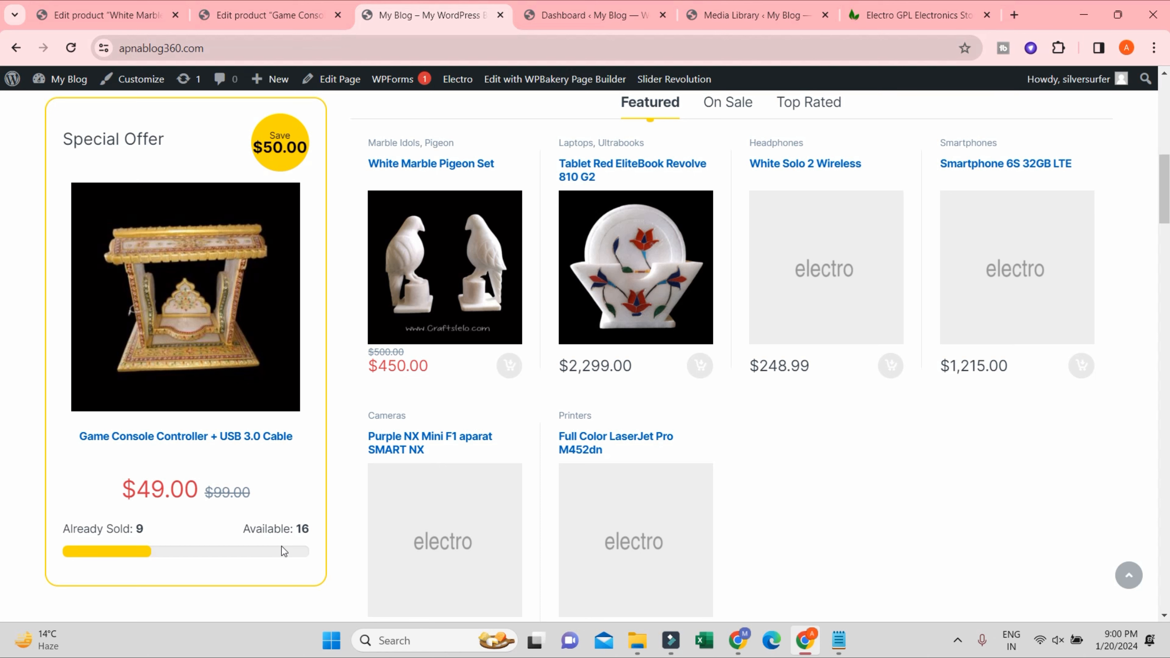
pyautogui.scroll(2, 272, 277)
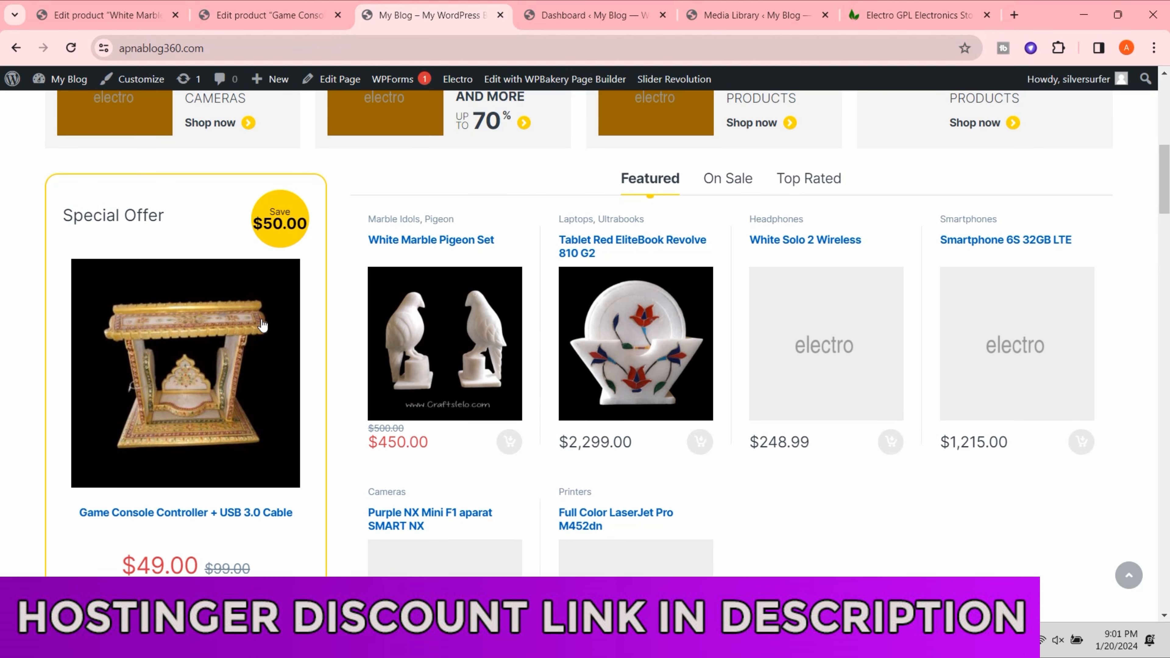
pyautogui.scroll(-2, 262, 324)
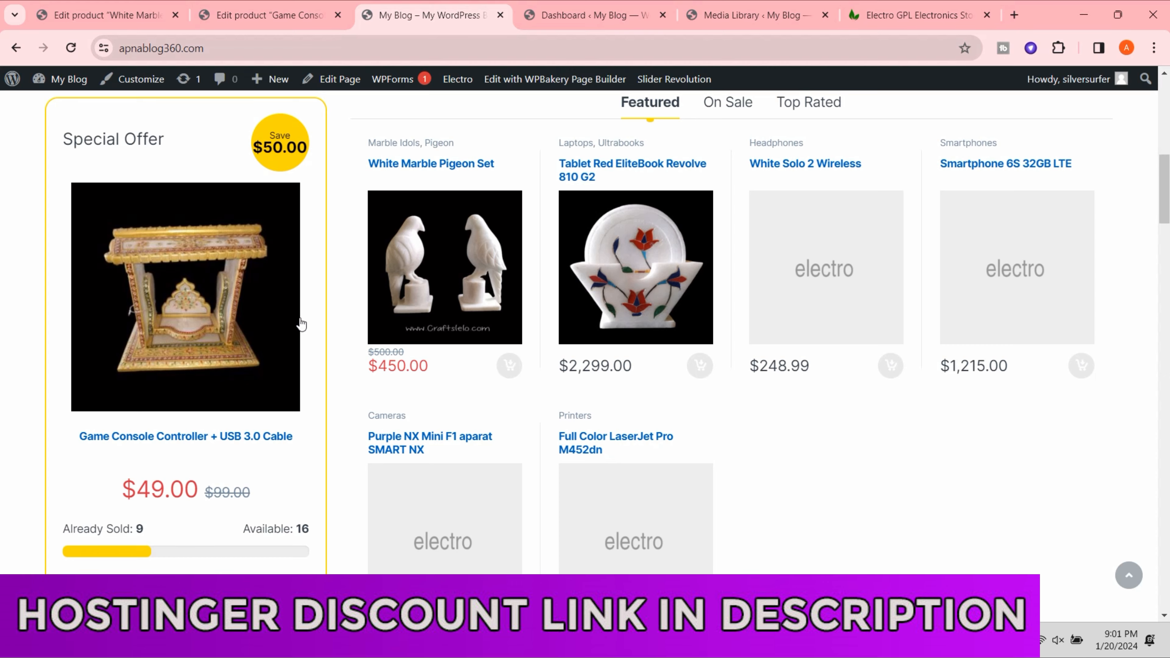
pyautogui.scroll(4, 280, 331)
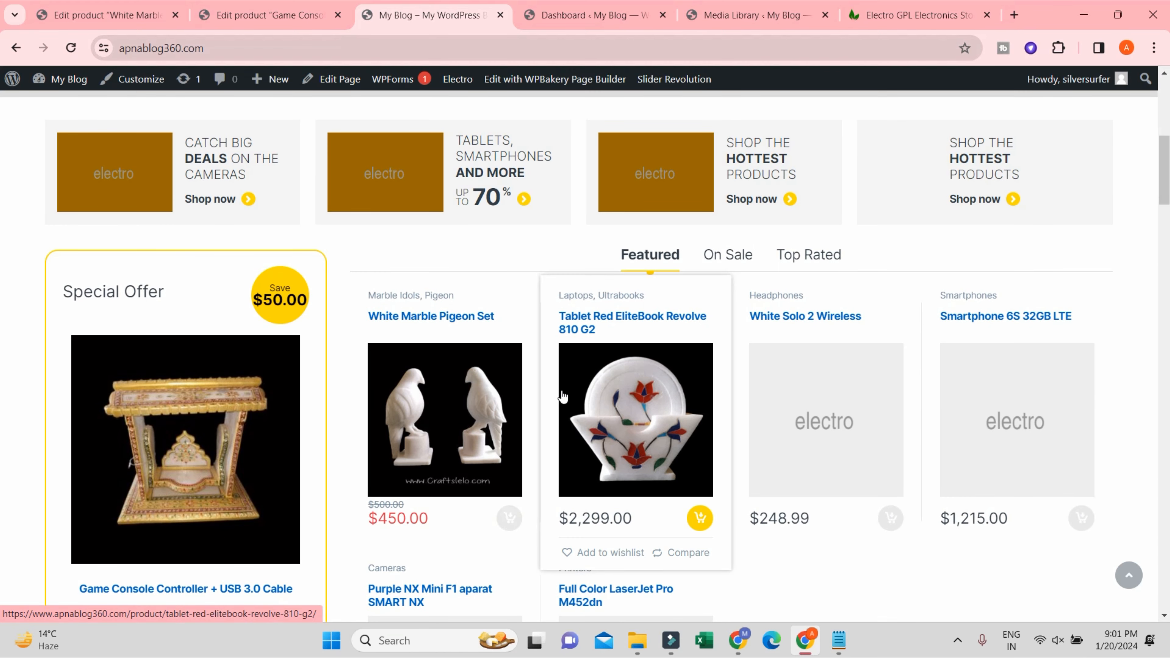
pyautogui.scroll(4, 825, 340)
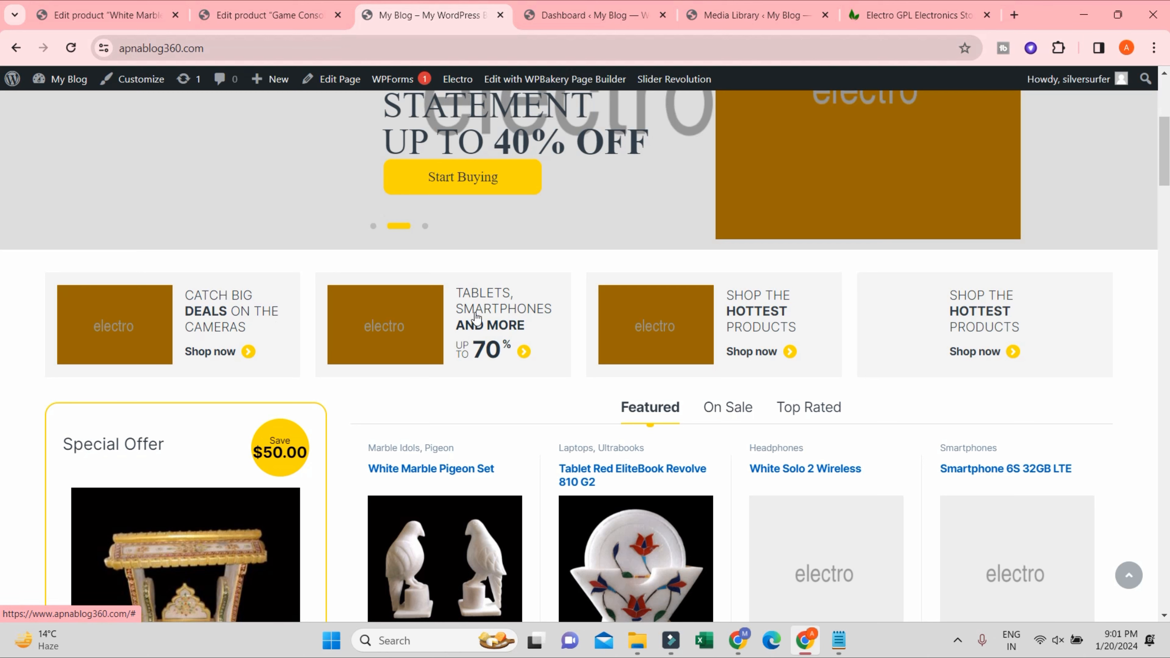
pyautogui.scroll(5, 1032, 358)
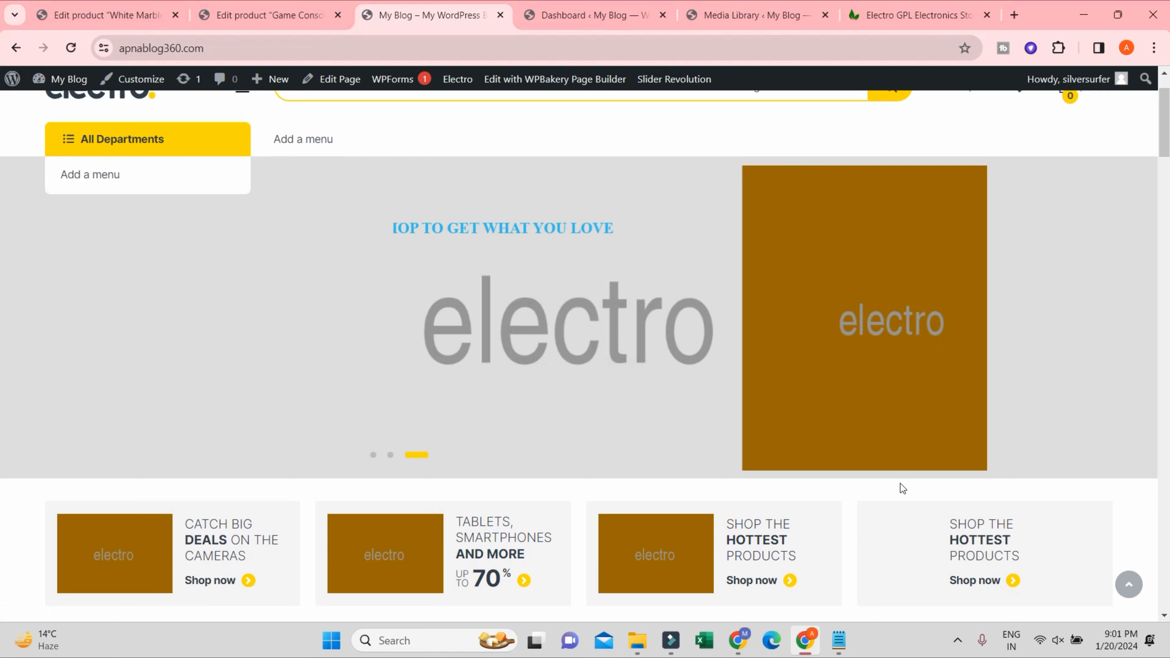
pyautogui.scroll(-12, 704, 572)
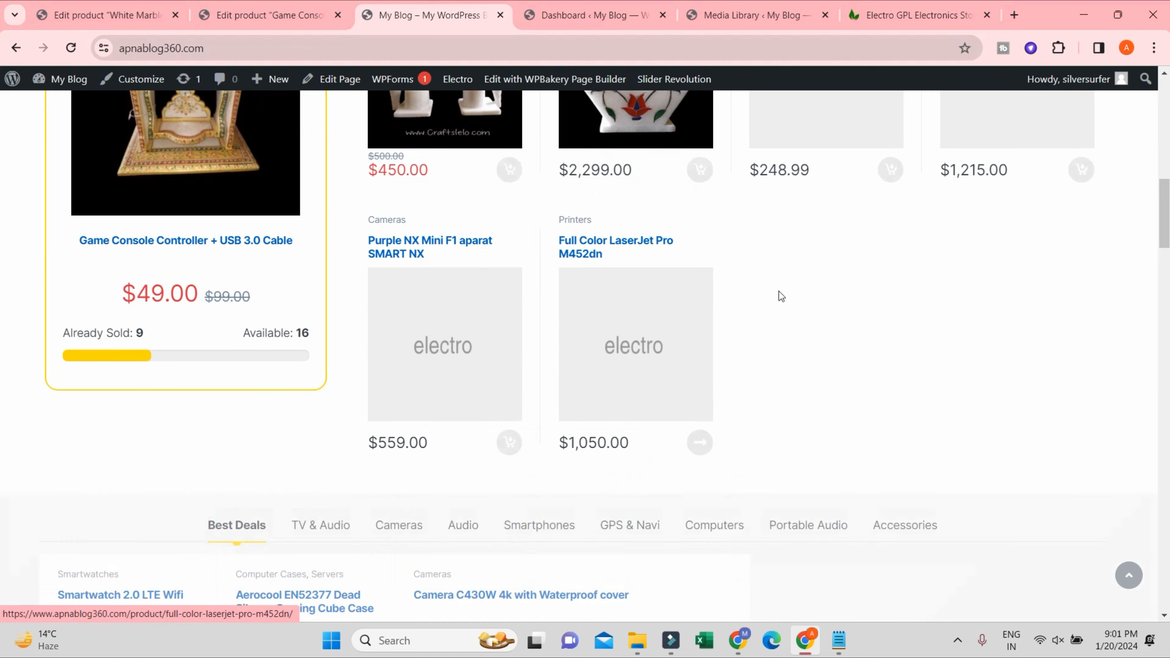
pyautogui.scroll(8, 779, 295)
# - Examine the home page's Top Rated and On Sale products and look through the product sections further down
pyautogui.click(776, 343)
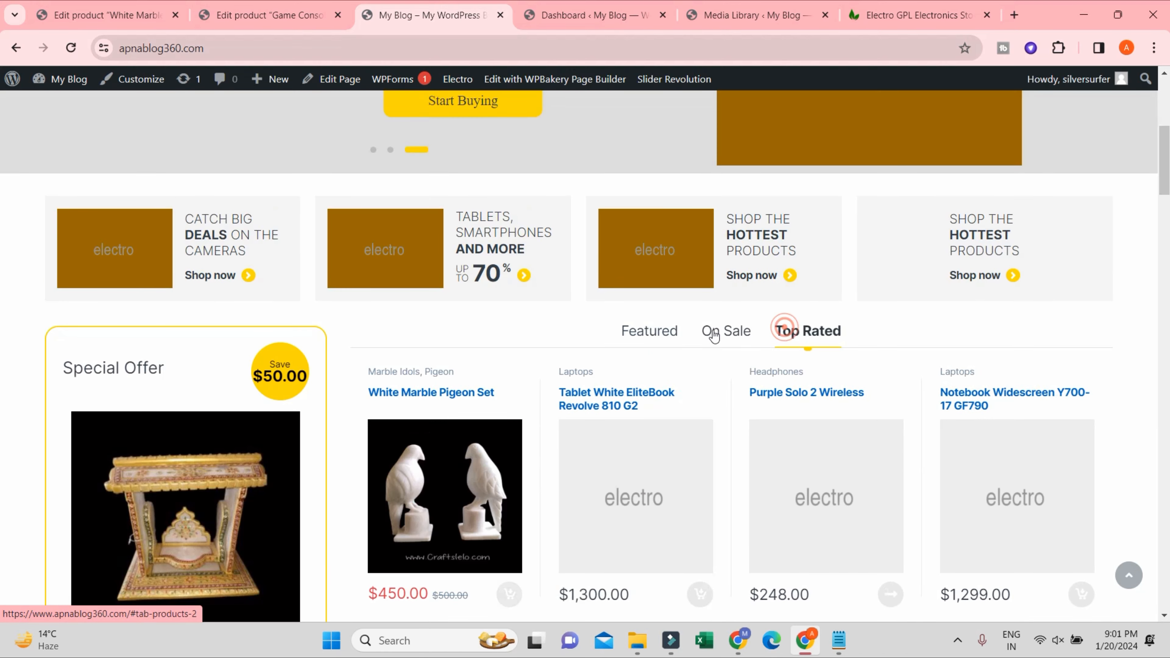
pyautogui.click(712, 332)
pyautogui.click(804, 342)
pyautogui.scroll(-10, 691, 334)
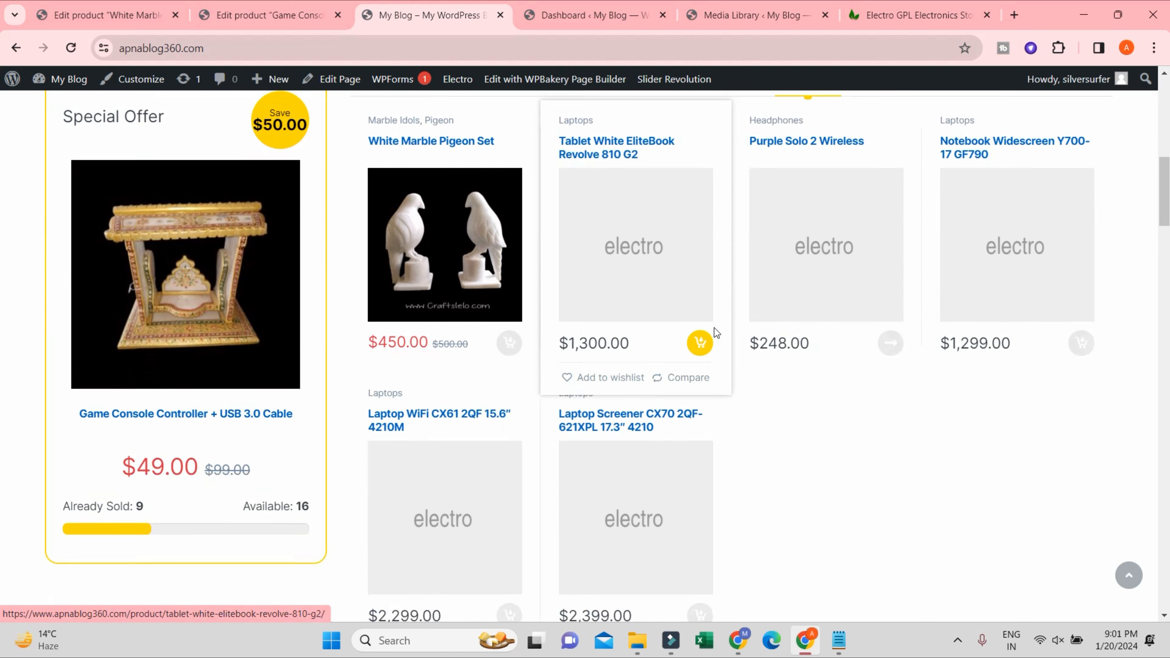
pyautogui.scroll(-2, 627, 306)
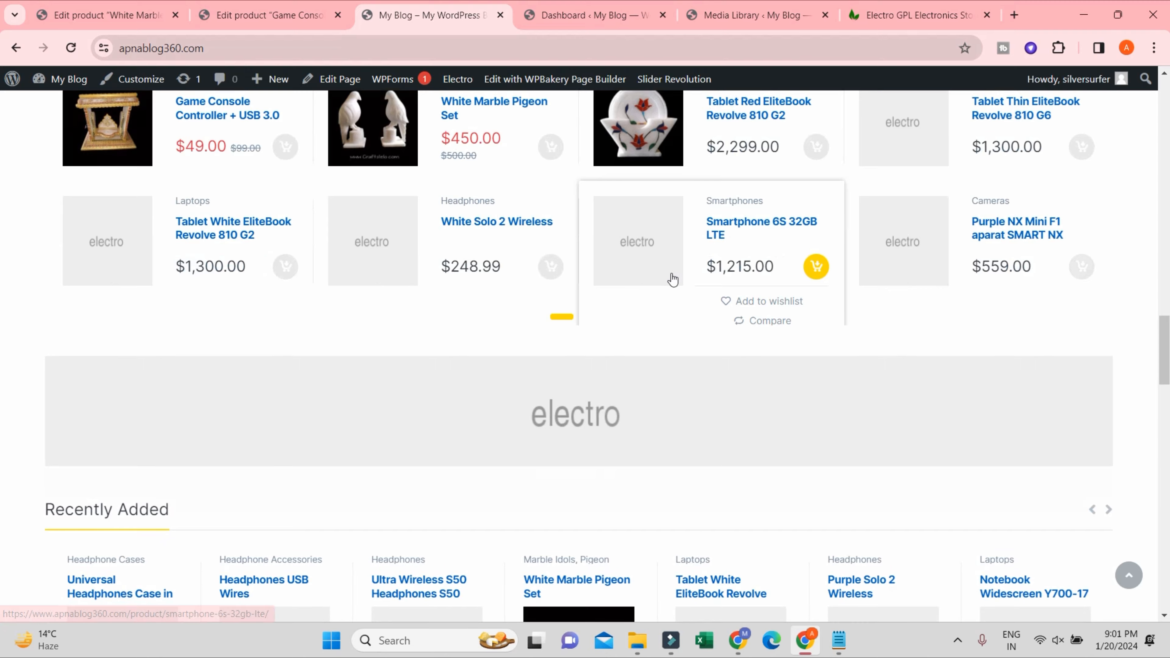
pyautogui.scroll(10, 672, 280)
pyautogui.scroll(12, 599, 229)
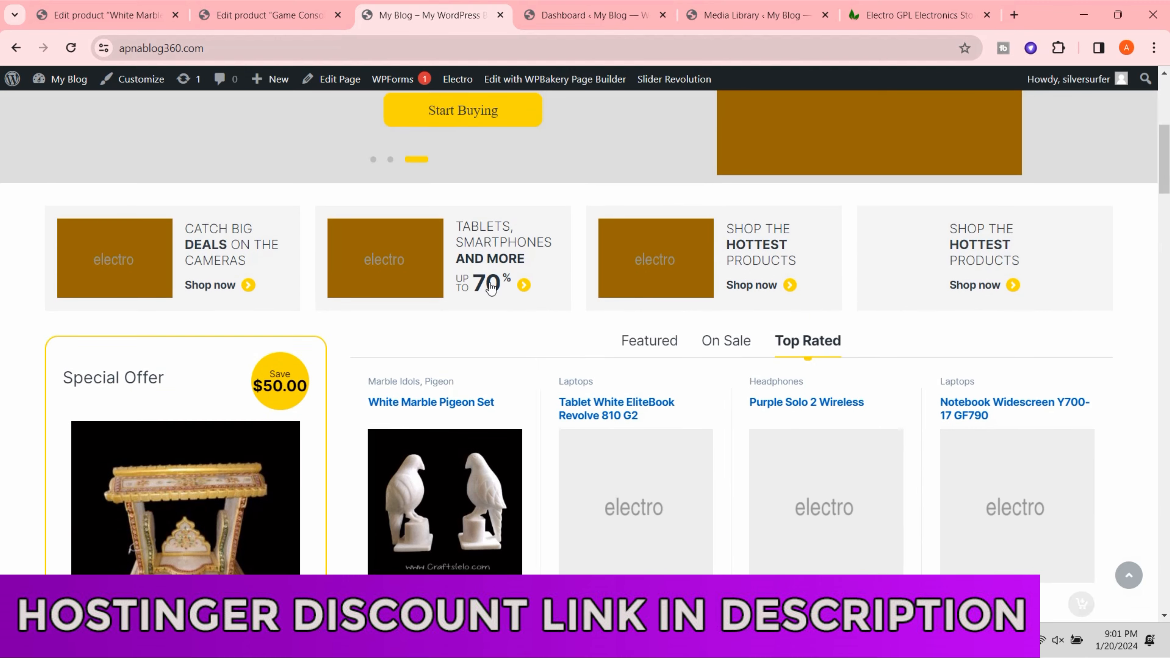
pyautogui.scroll(-4, 368, 322)
pyautogui.scroll(-8, 358, 286)
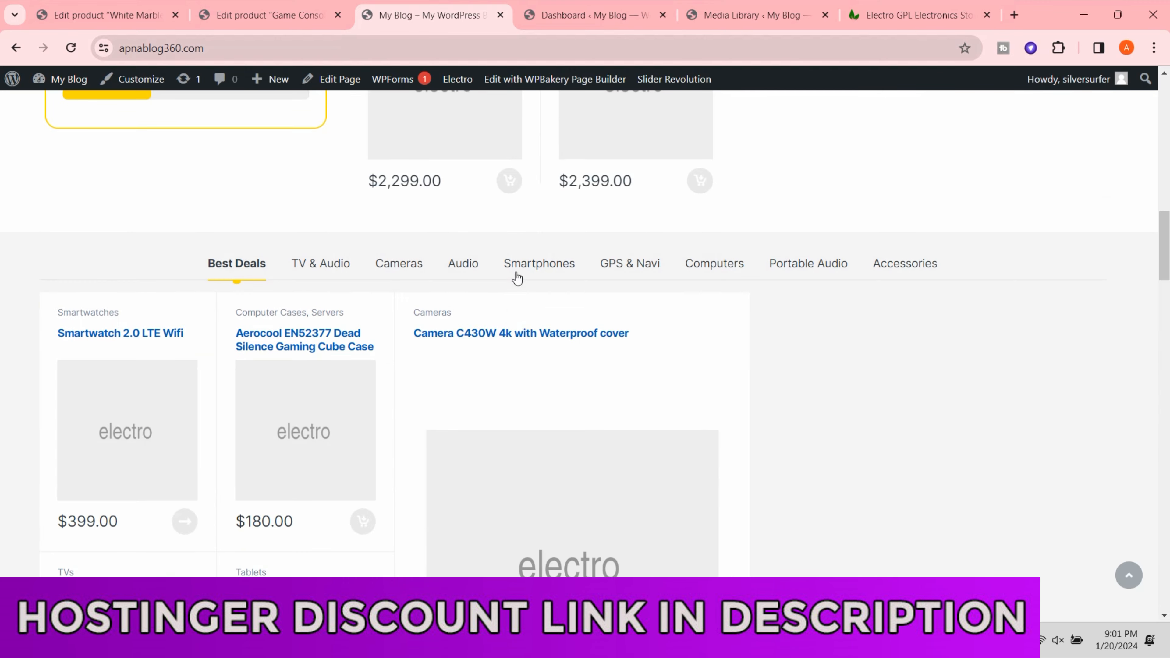
pyautogui.scroll(10, 467, 254)
pyautogui.scroll(8, 469, 255)
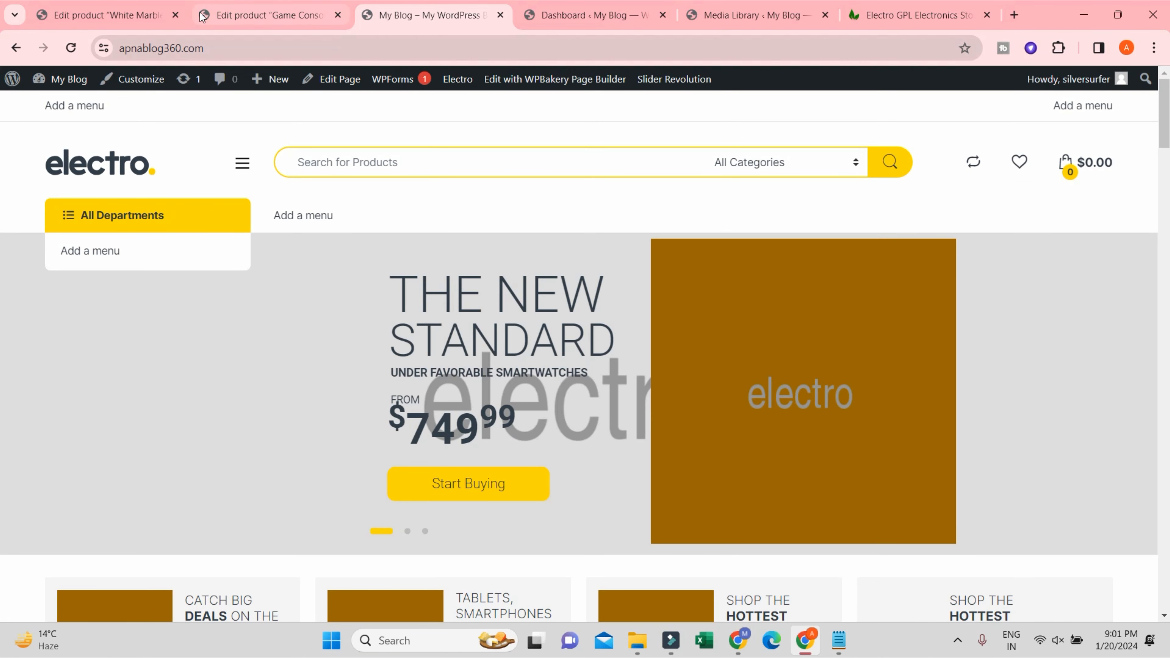
# - Open the site's menu editor from the WordPress dashboard
pyautogui.click(588, 20)
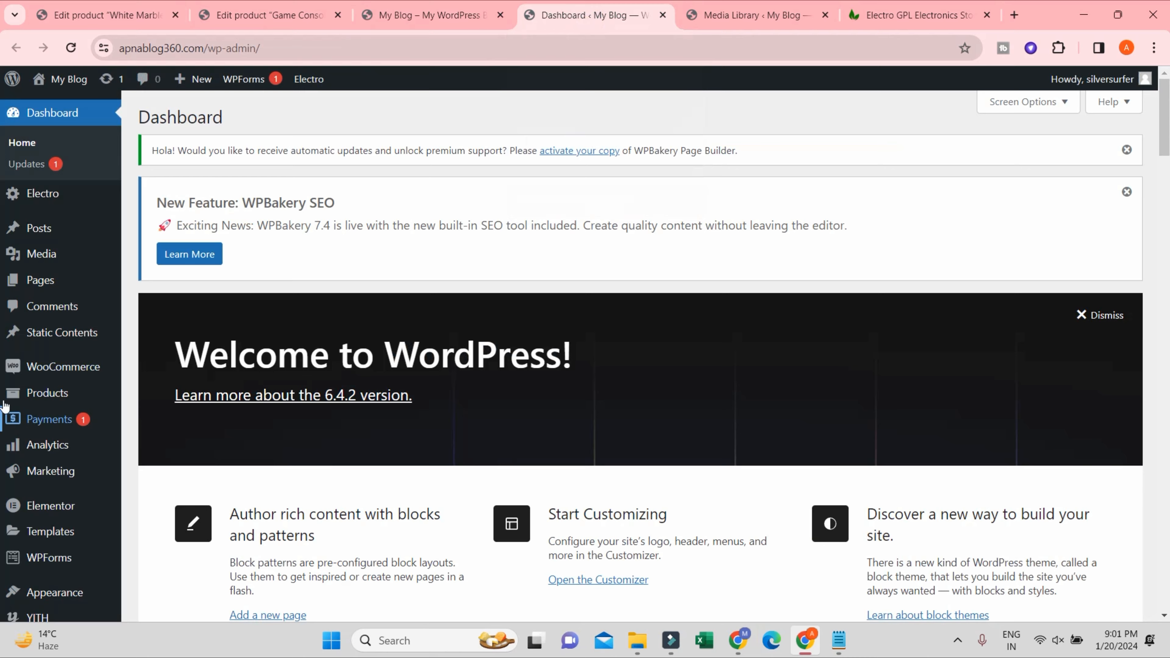
pyautogui.scroll(-6, 69, 396)
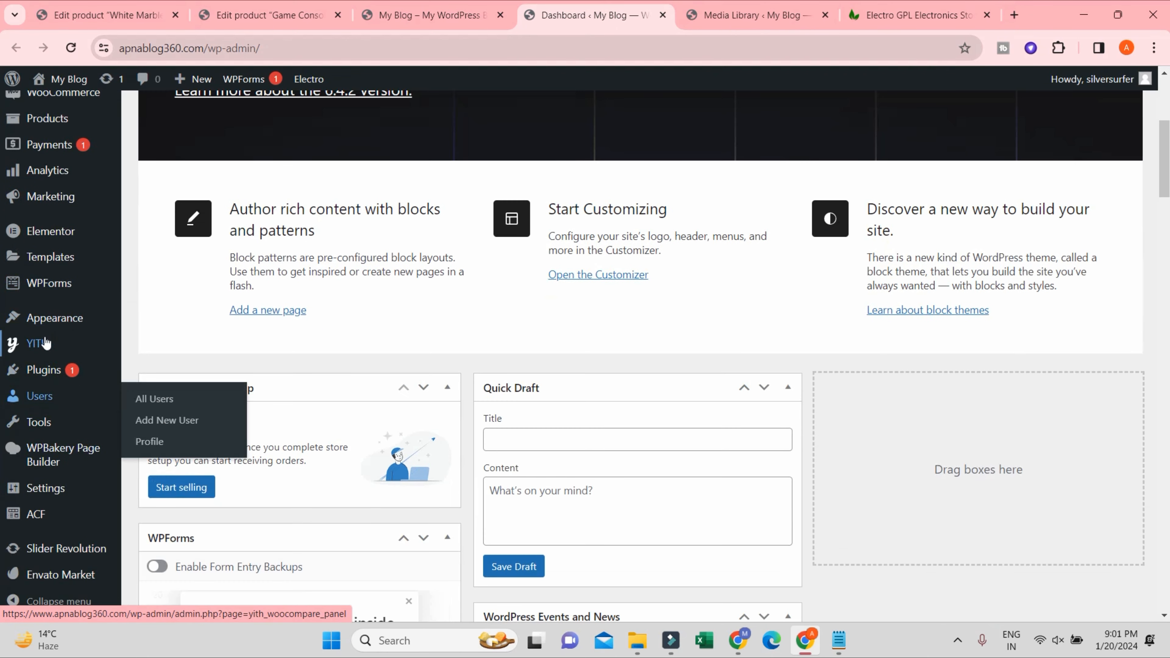
pyautogui.click(150, 385)
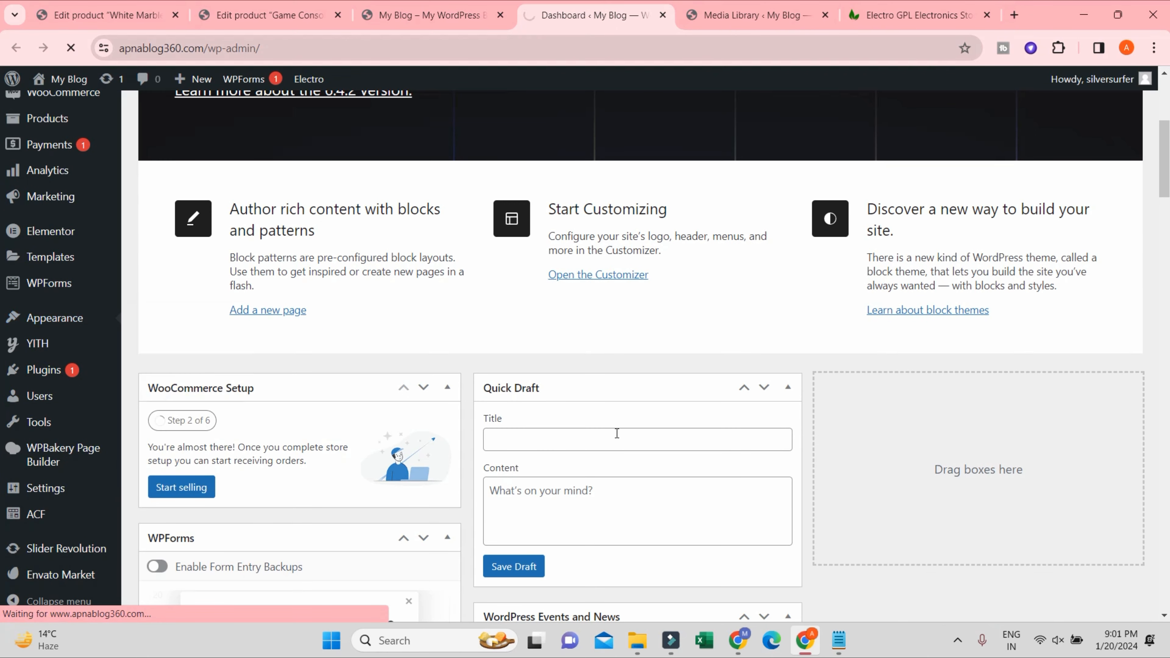
# - Assign the menu to the All Departments Menu display location, save it and return to the store's home page
pyautogui.scroll(-8, 571, 419)
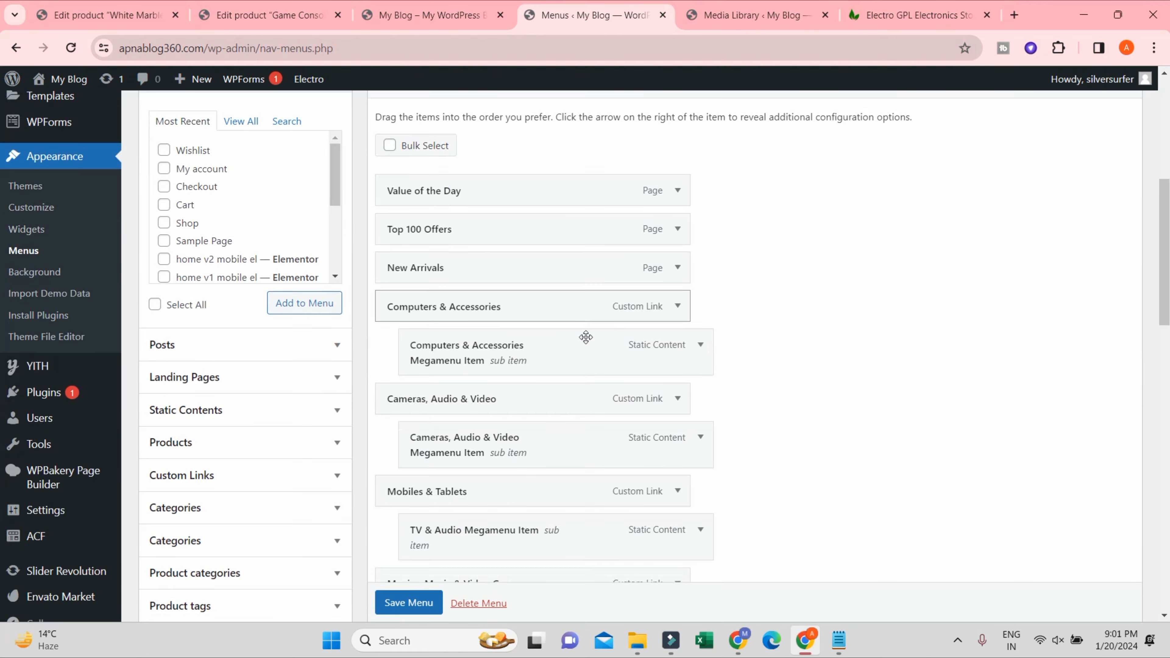
pyautogui.scroll(-1, 664, 331)
pyautogui.scroll(-15, 664, 331)
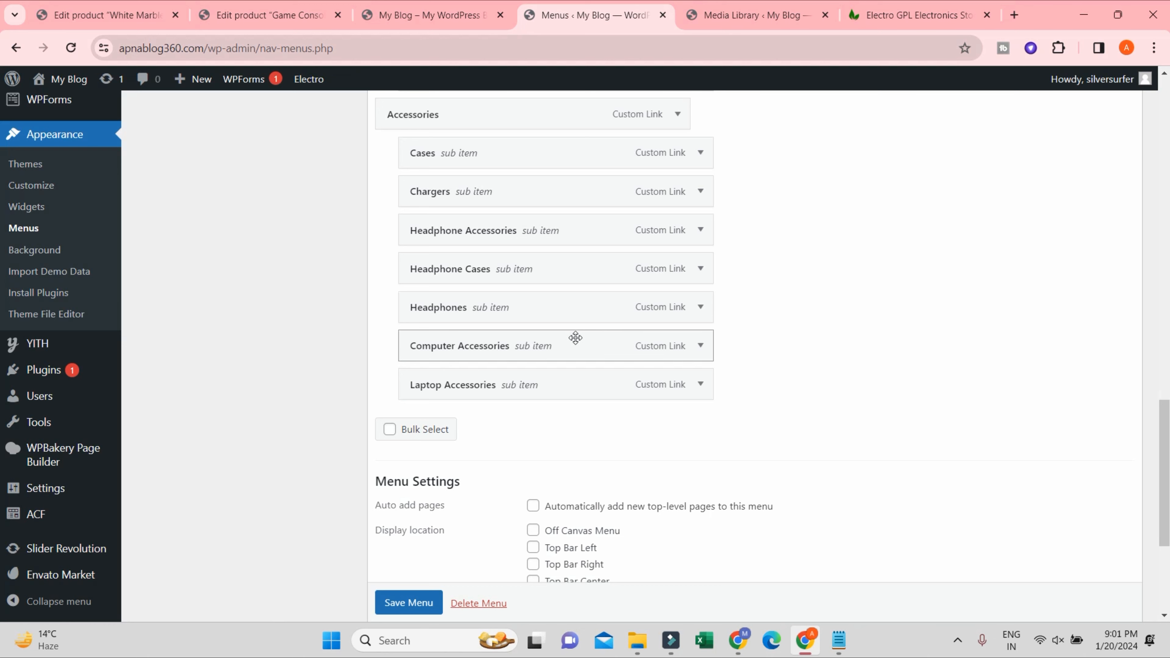
pyautogui.scroll(-3, 575, 338)
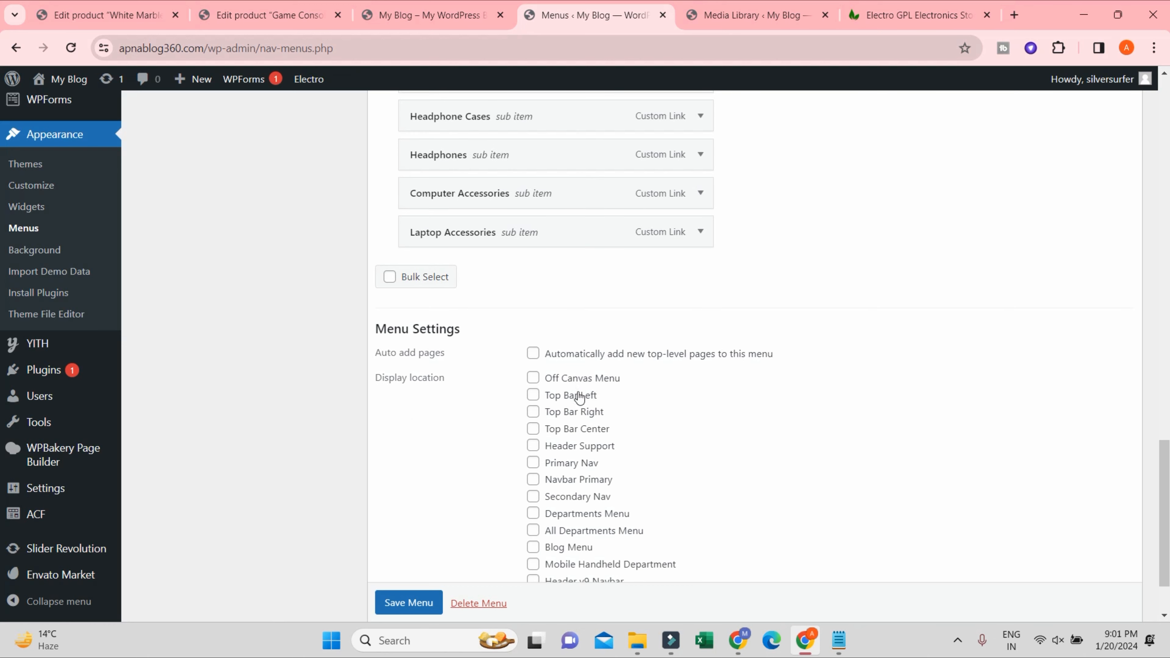
pyautogui.scroll(-2, 568, 414)
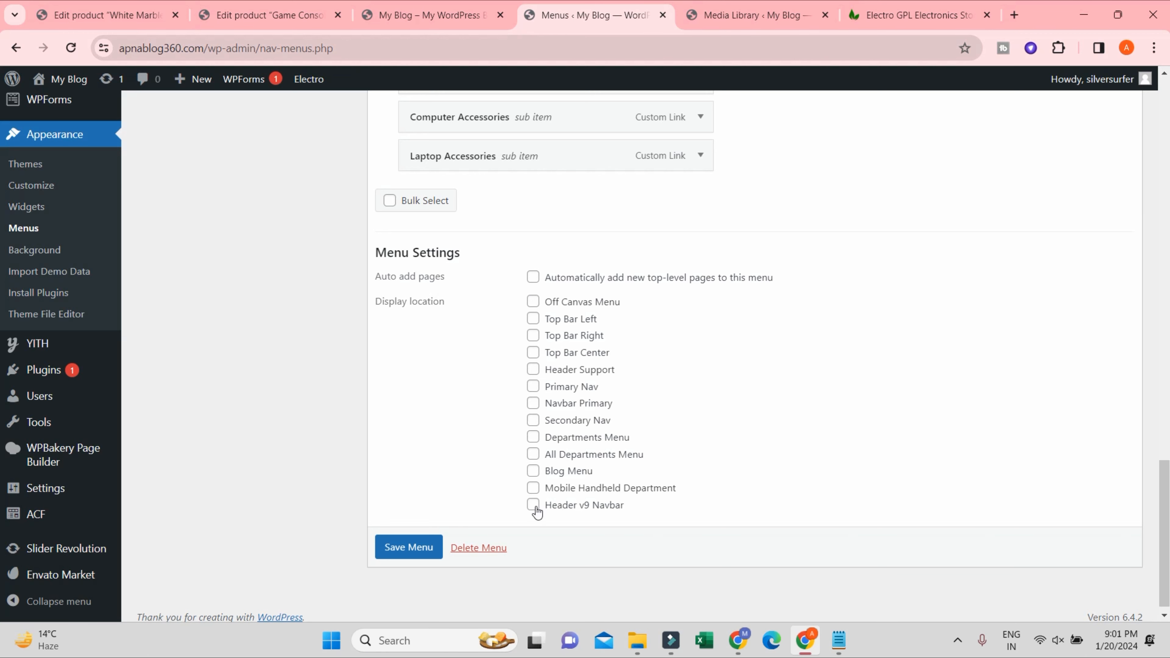
pyautogui.click(533, 455)
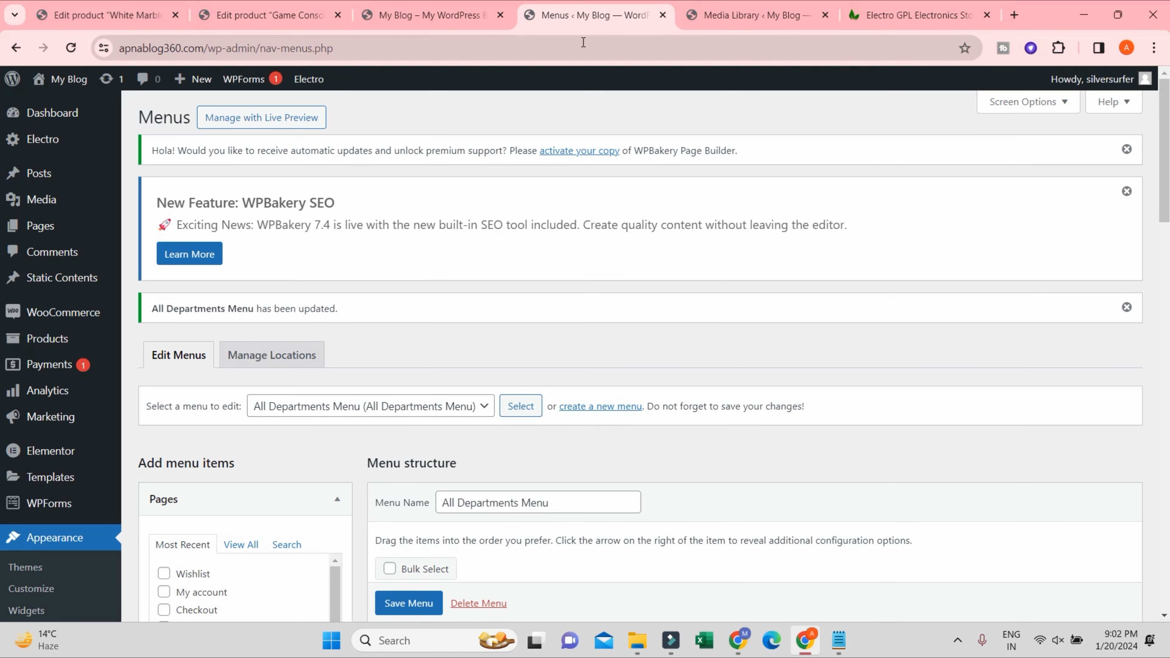
pyautogui.click(463, 19)
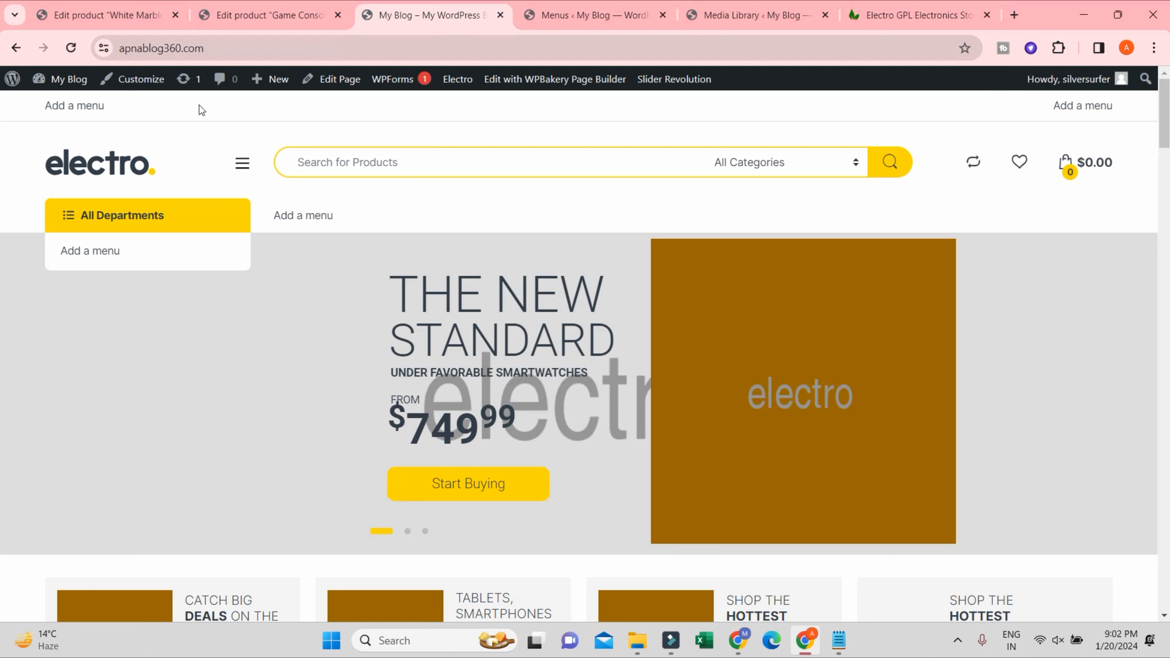
# - Reload the store's home page and check the menu items in the All Departments list and the slide-out side menu
pyautogui.click(71, 48)
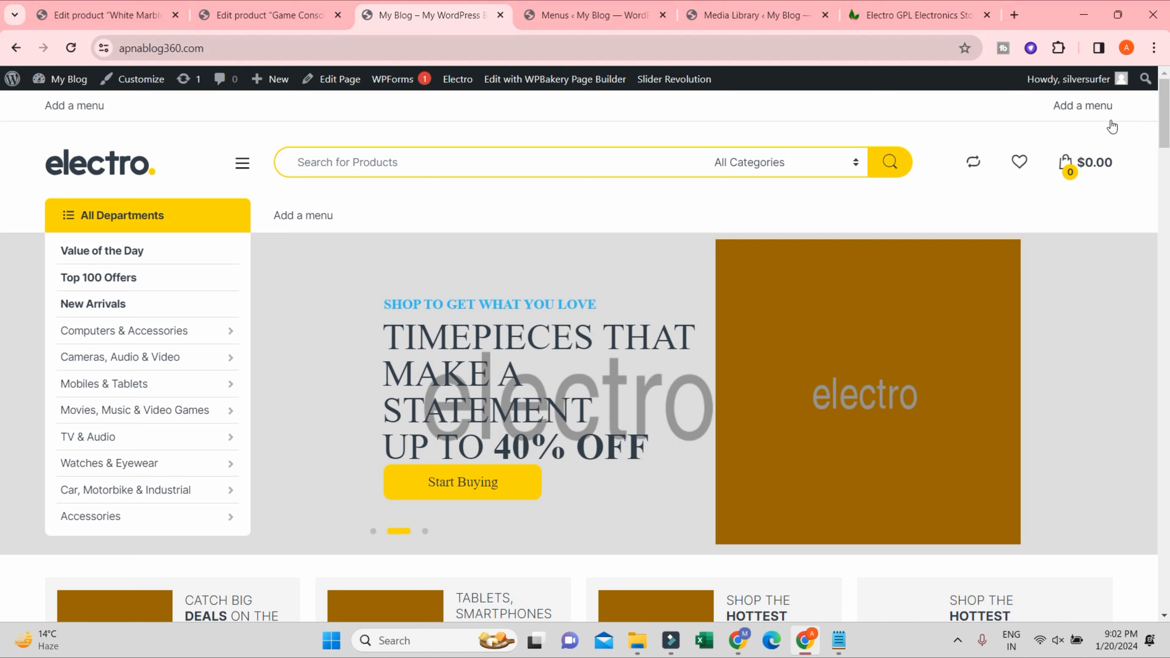
pyautogui.click(242, 162)
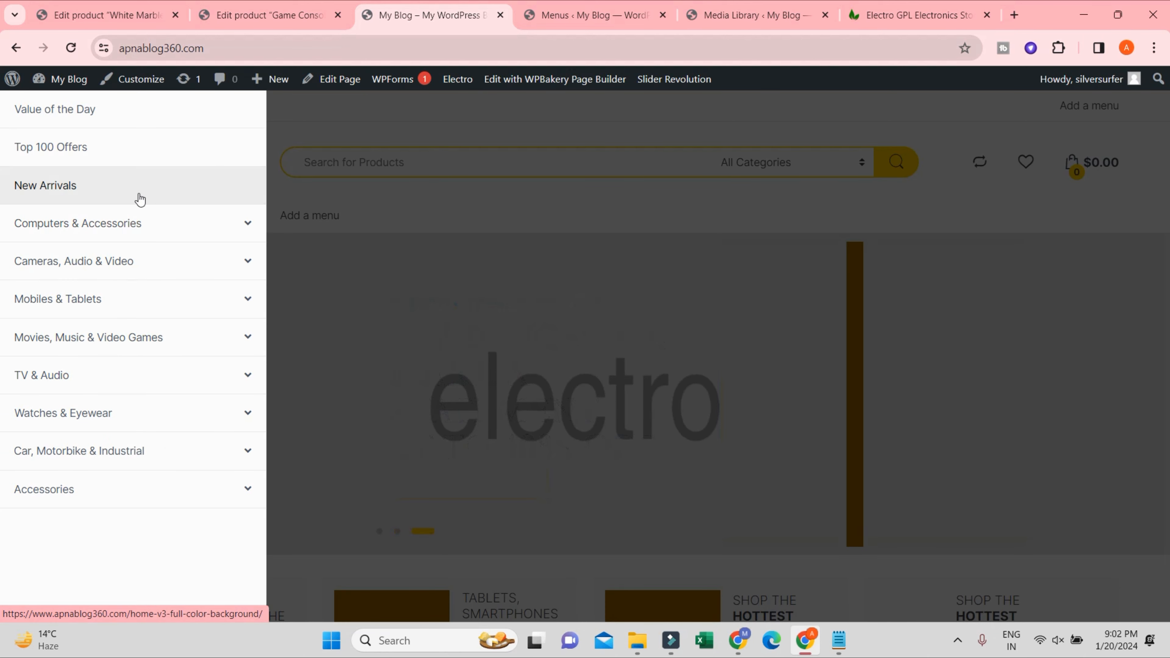
pyautogui.click(305, 96)
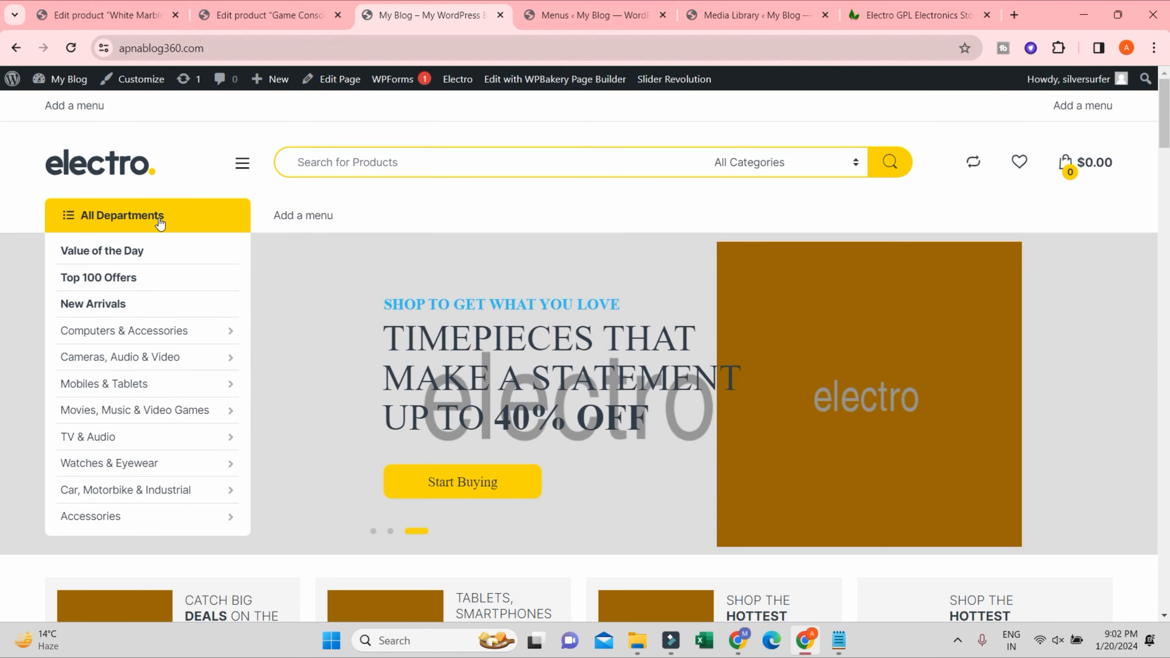
pyautogui.click(242, 163)
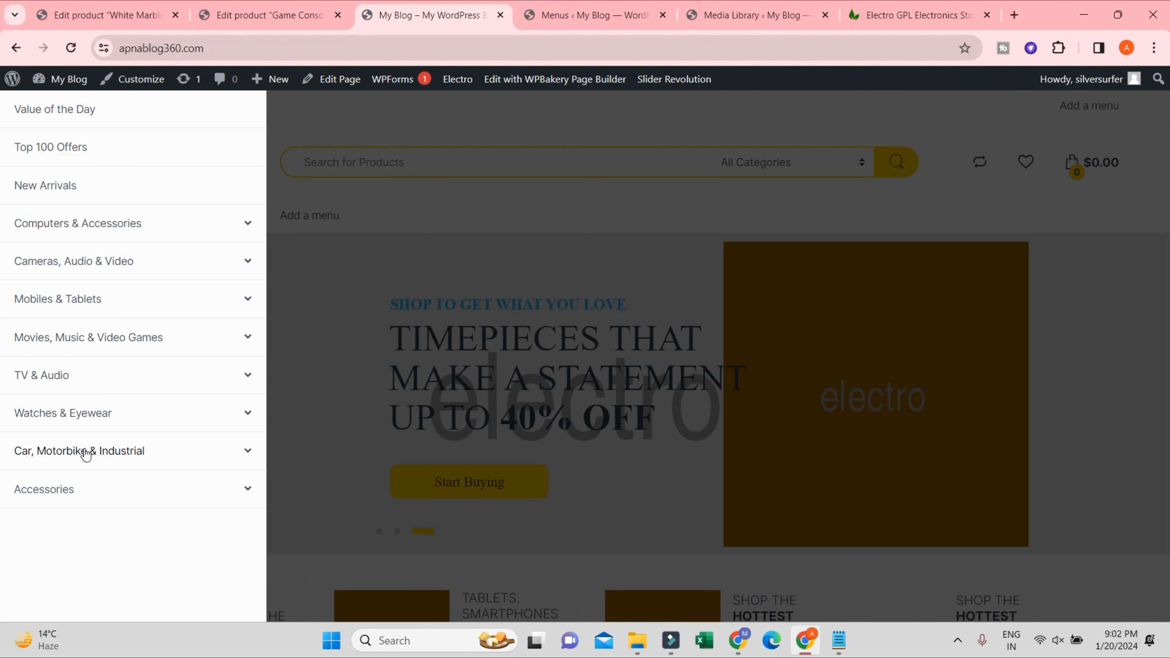
pyautogui.click(328, 110)
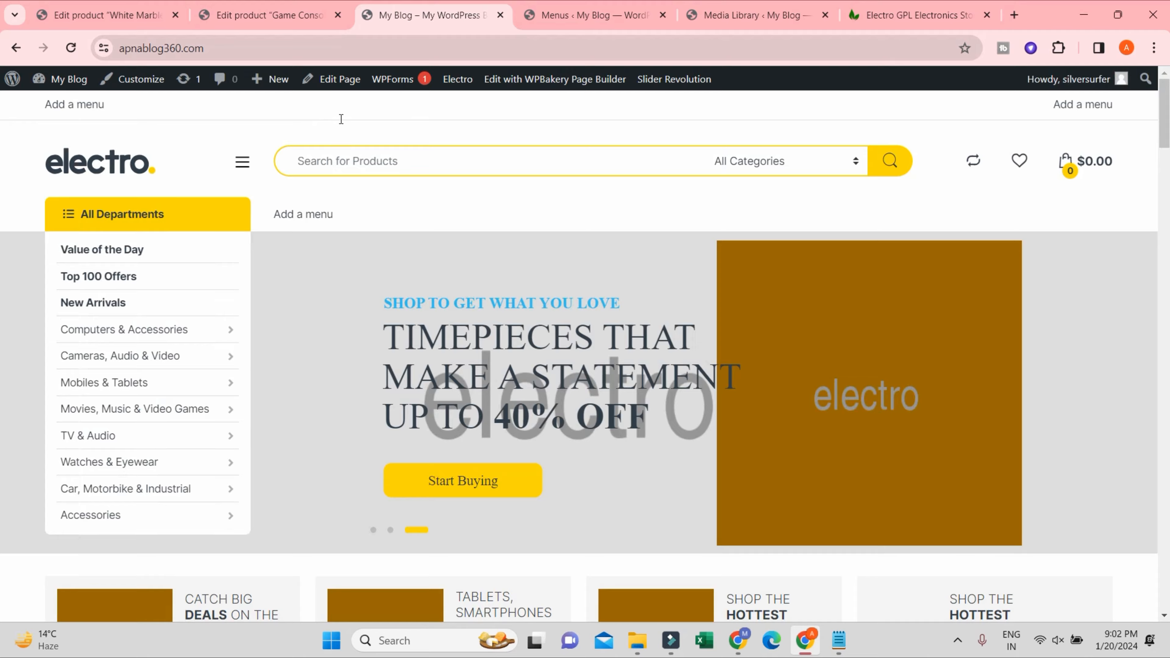
# - Look through the home page's product sections down to the footer and its Find It Fast links
pyautogui.scroll(-7, 389, 106)
pyautogui.scroll(-20, 389, 105)
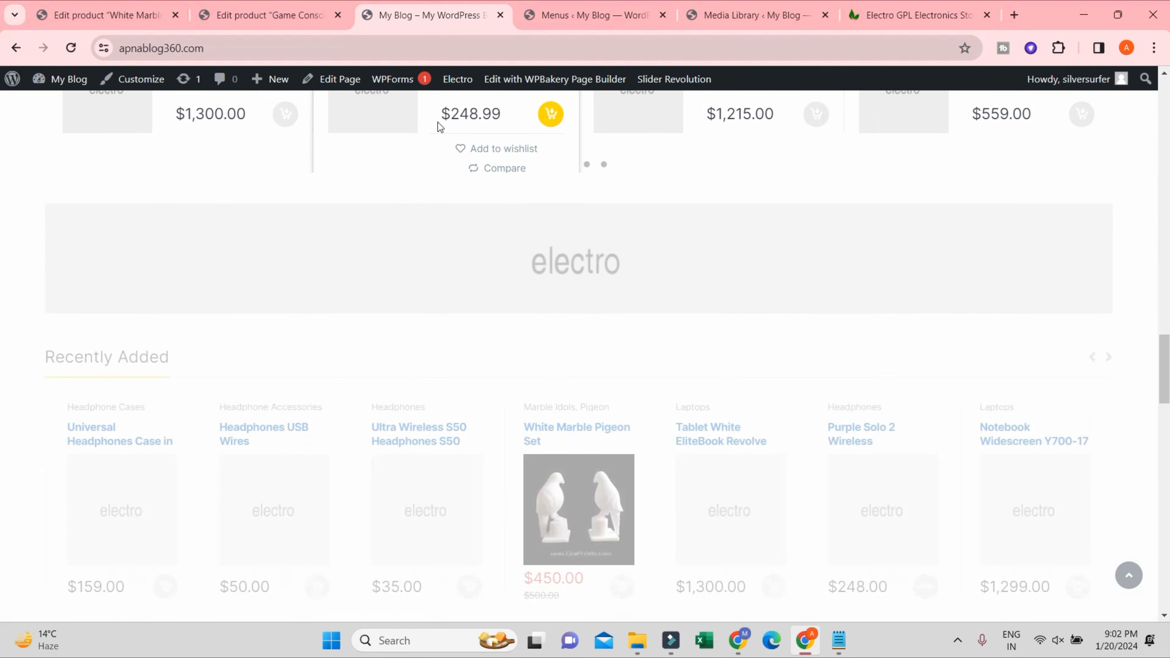
pyautogui.scroll(-20, 654, 298)
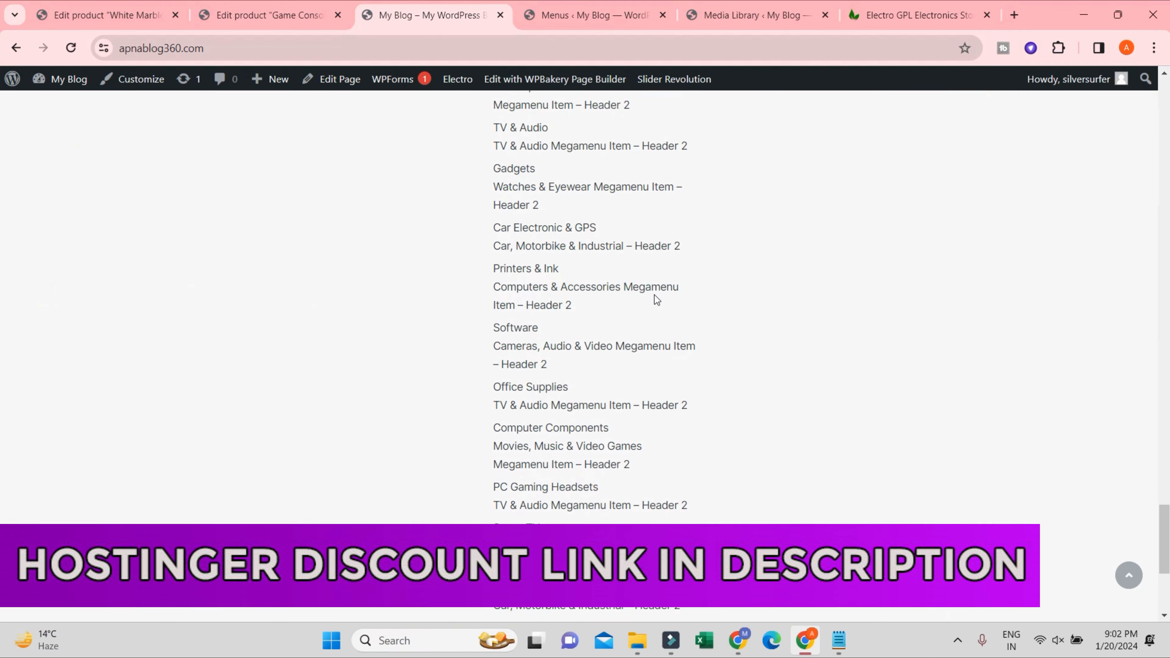
pyautogui.scroll(10, 590, 361)
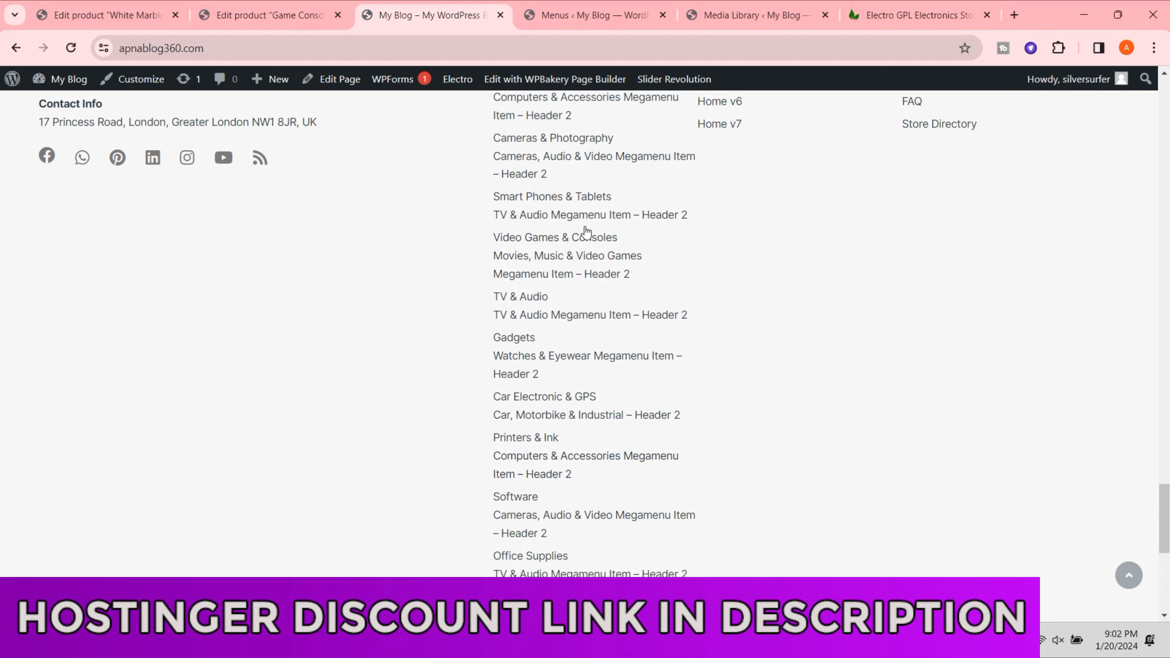
pyautogui.scroll(5, 581, 224)
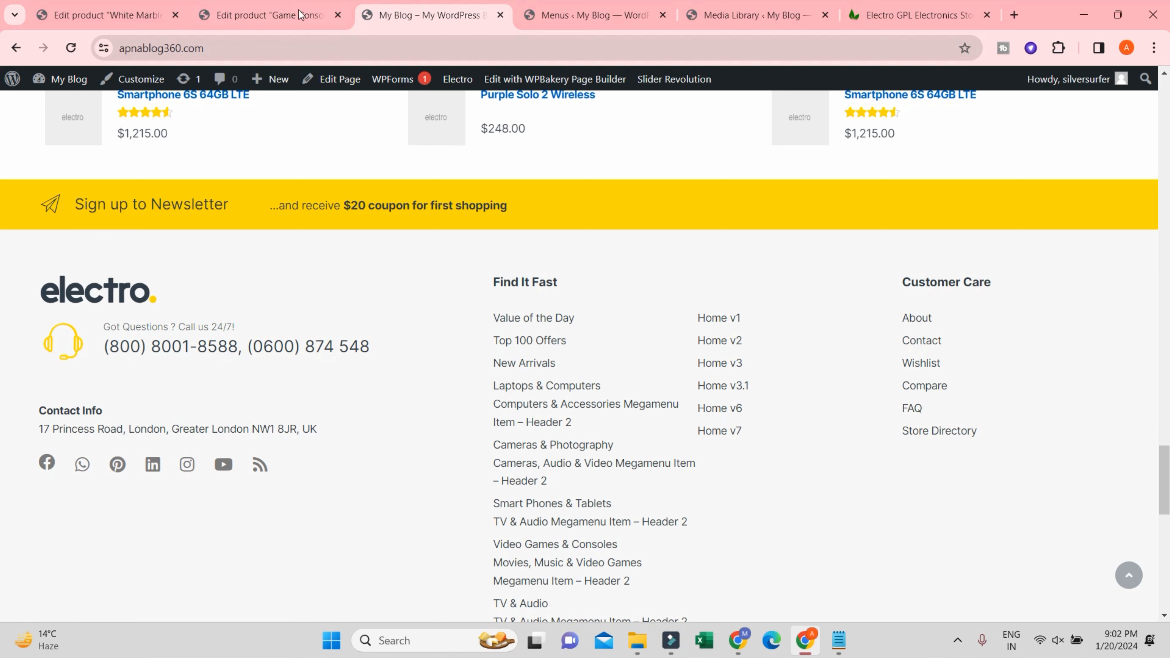
# - Return to the WordPress dashboard, open the theme customizer and look over its settings sections
pyautogui.click(528, 13)
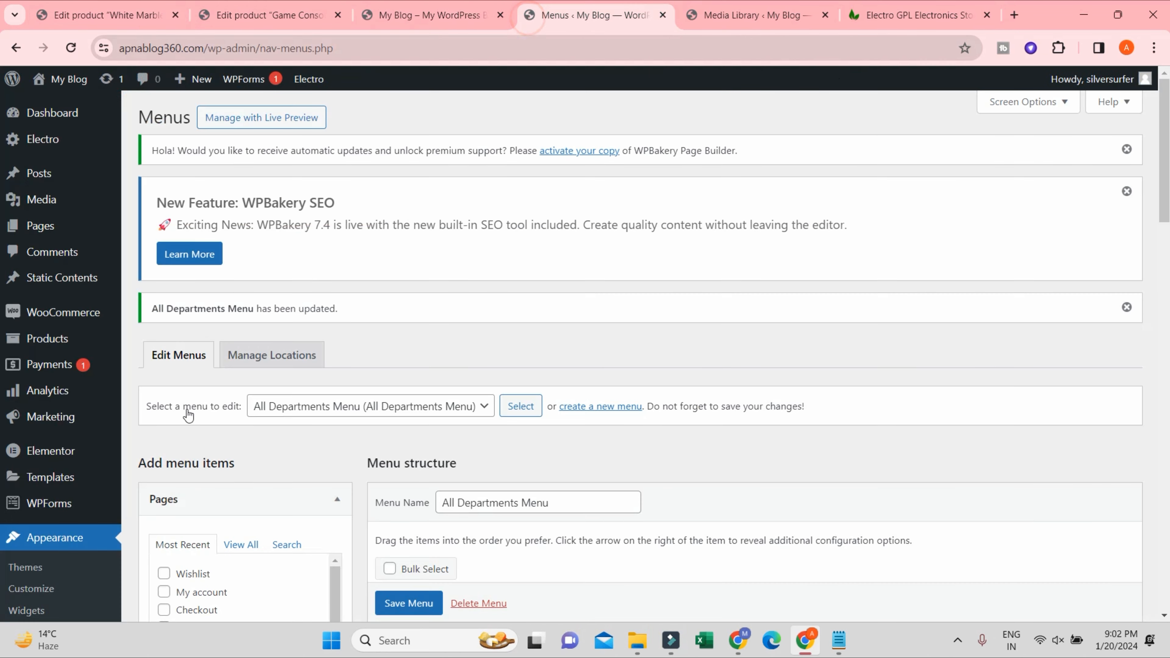
pyautogui.scroll(-3, 46, 461)
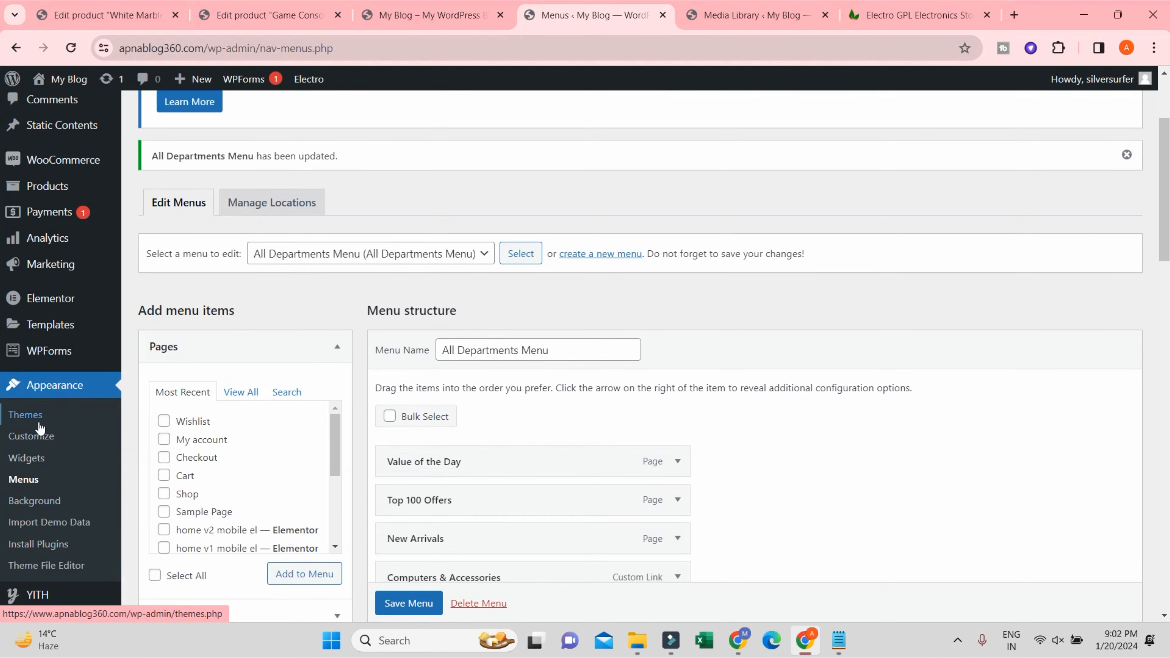
pyautogui.click(32, 435)
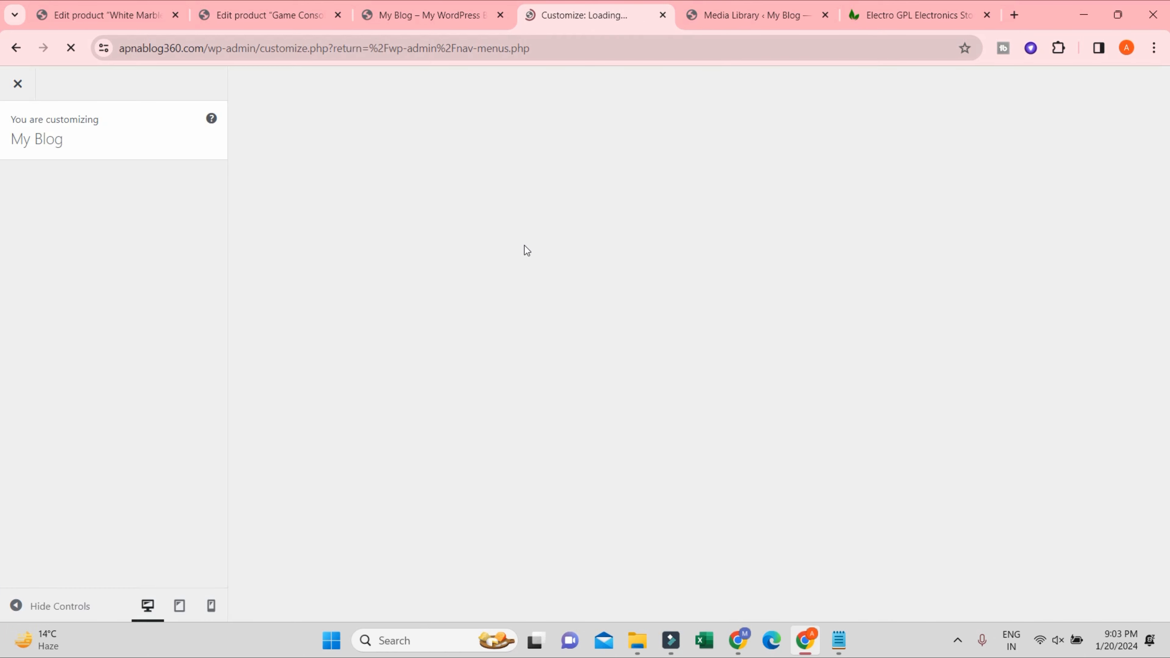
pyautogui.scroll(-1, 148, 289)
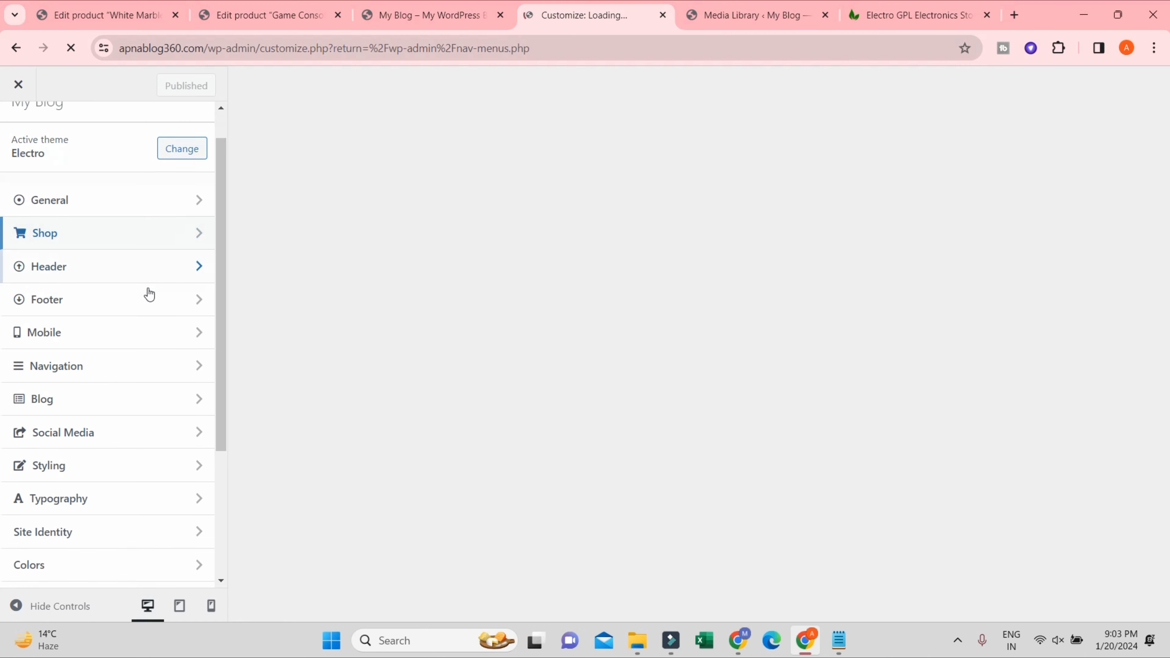
pyautogui.scroll(-4, 148, 294)
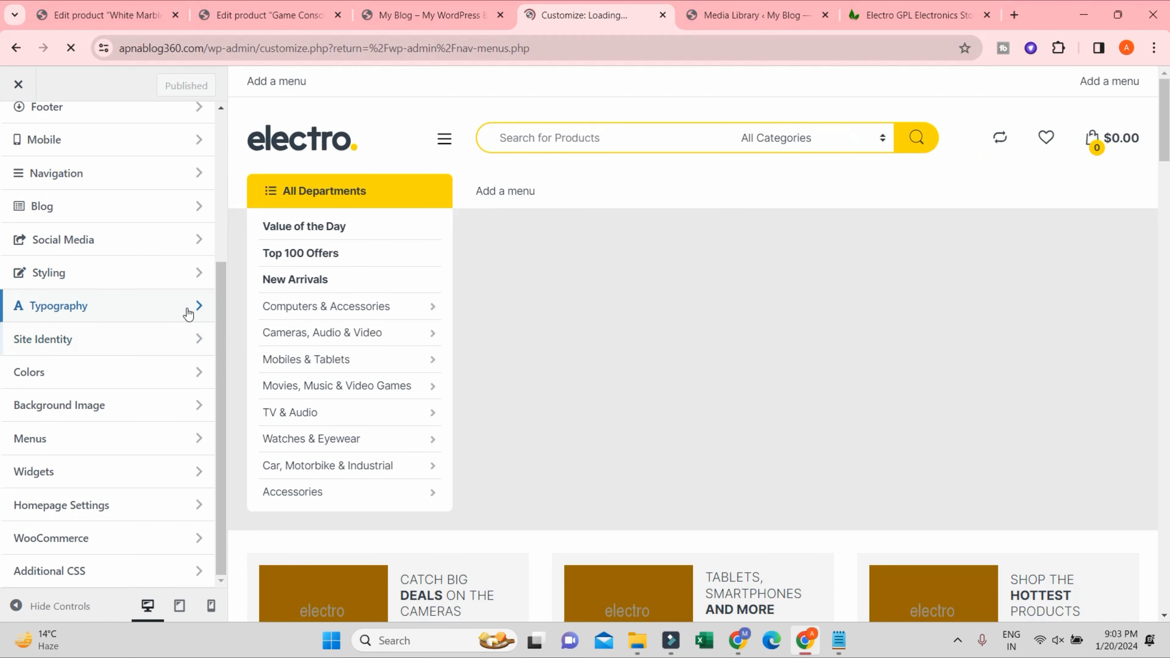
pyautogui.scroll(5, 179, 306)
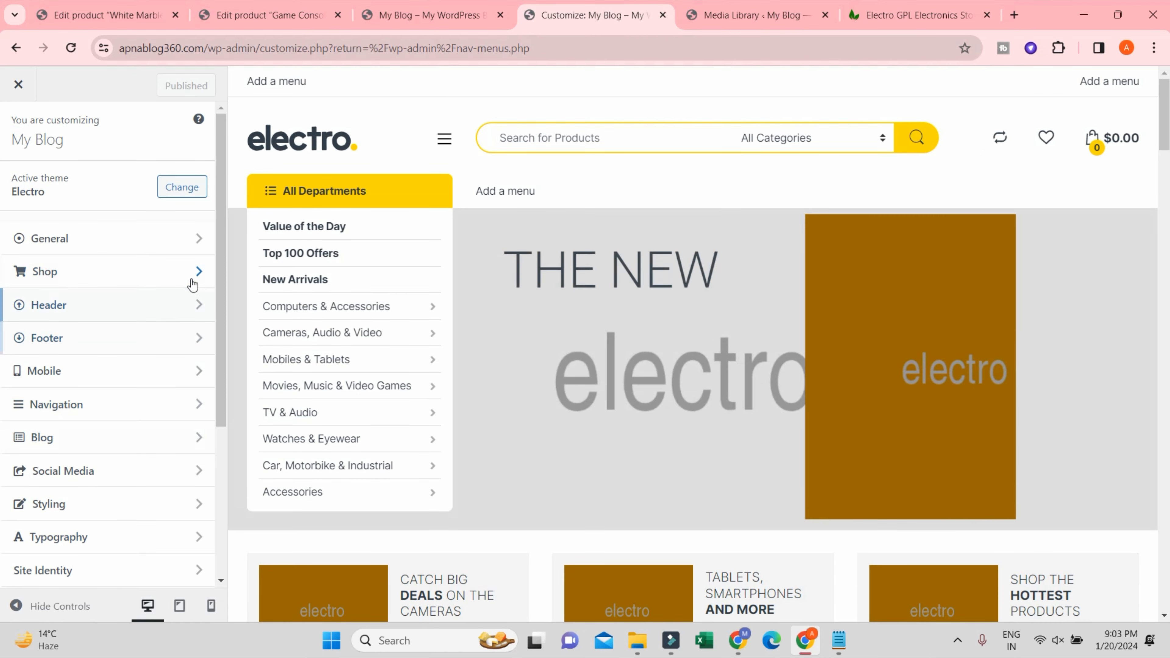
# - Set the Website Mode in the General settings to Dark and check the store preview
pyautogui.click(196, 240)
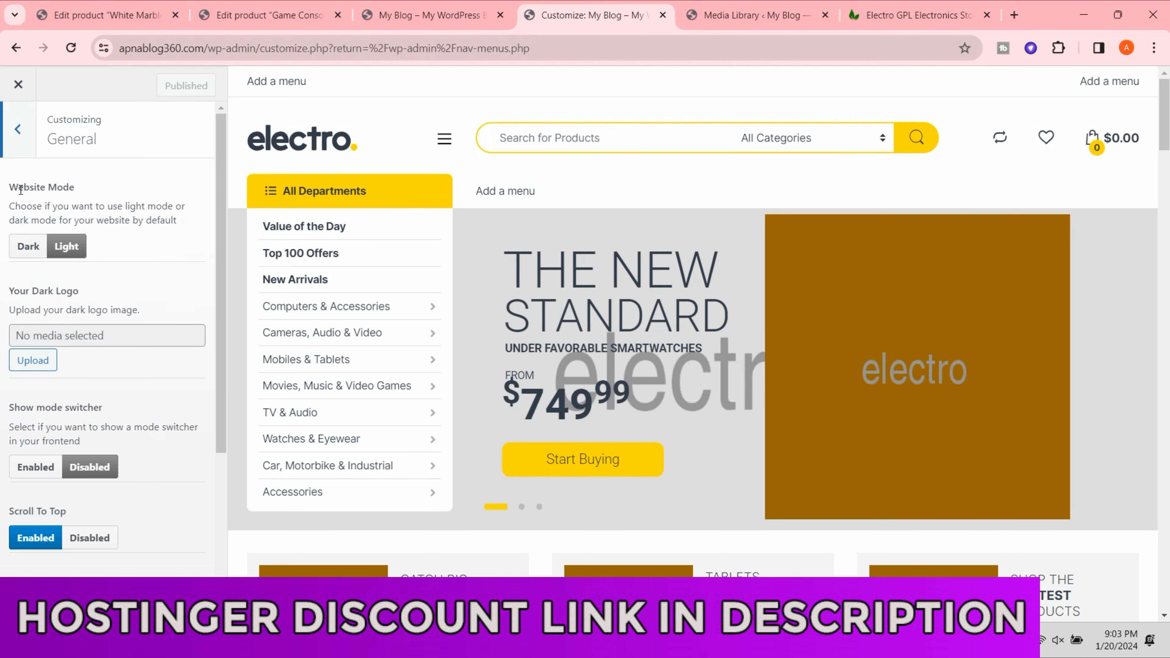
pyautogui.click(20, 248)
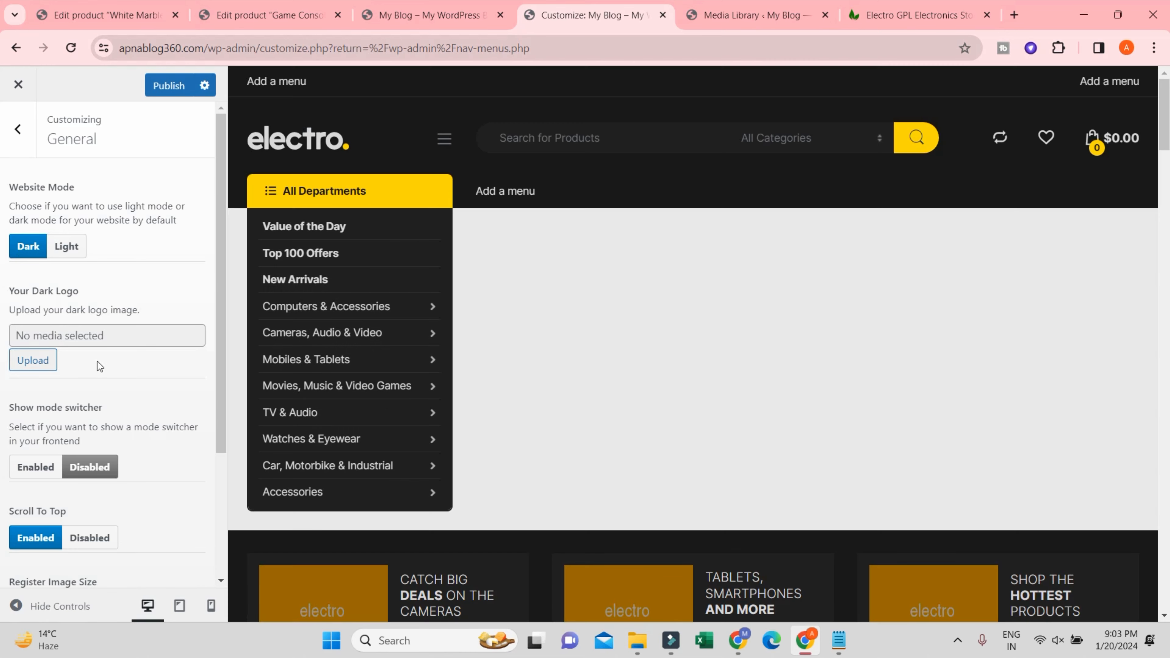
pyautogui.scroll(-10, 1098, 196)
pyautogui.scroll(-5, 1045, 286)
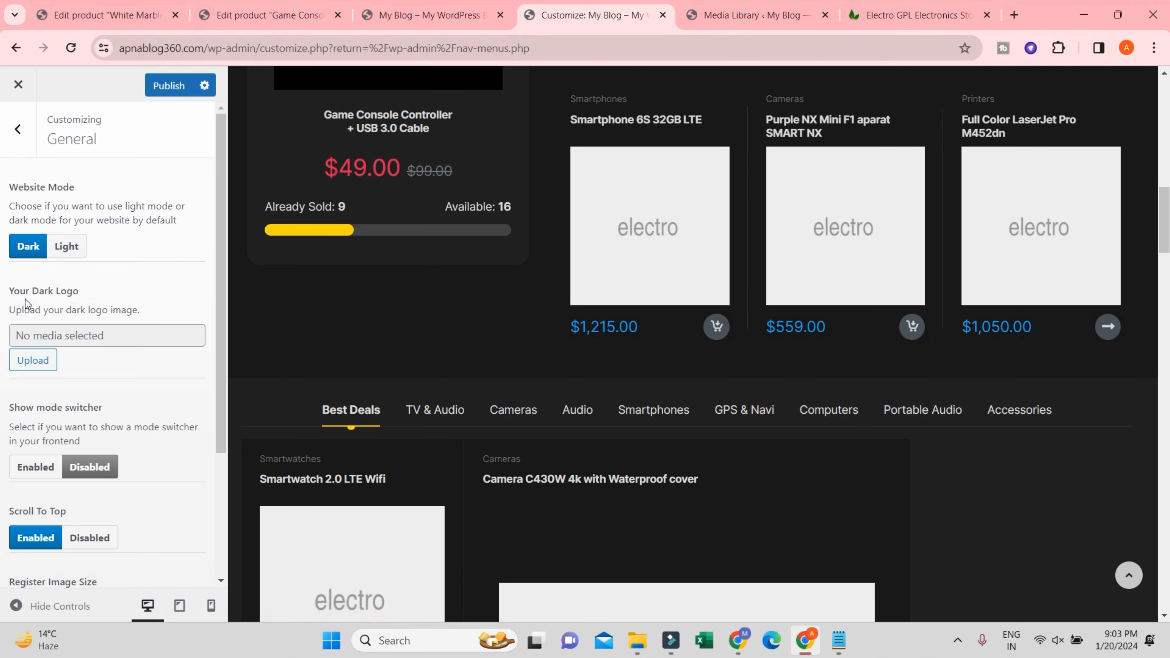
pyautogui.scroll(15, 547, 245)
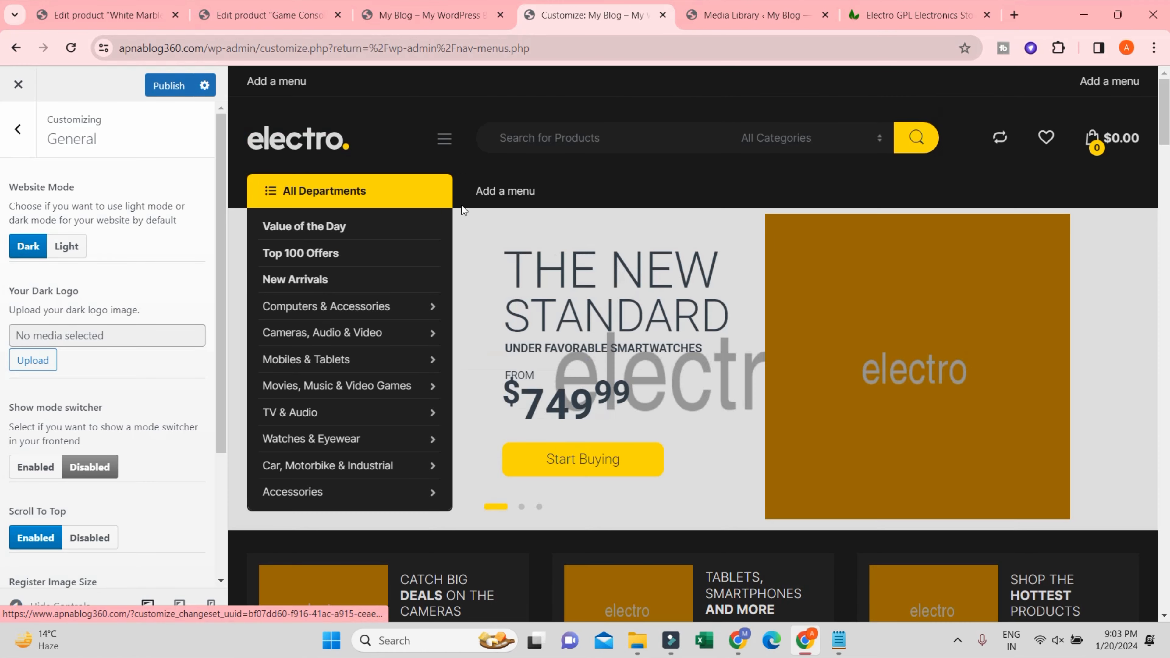
# - Enable the front-end mode switcher and check the Dark/Light toggle in the preview
pyautogui.scroll(-3, 114, 318)
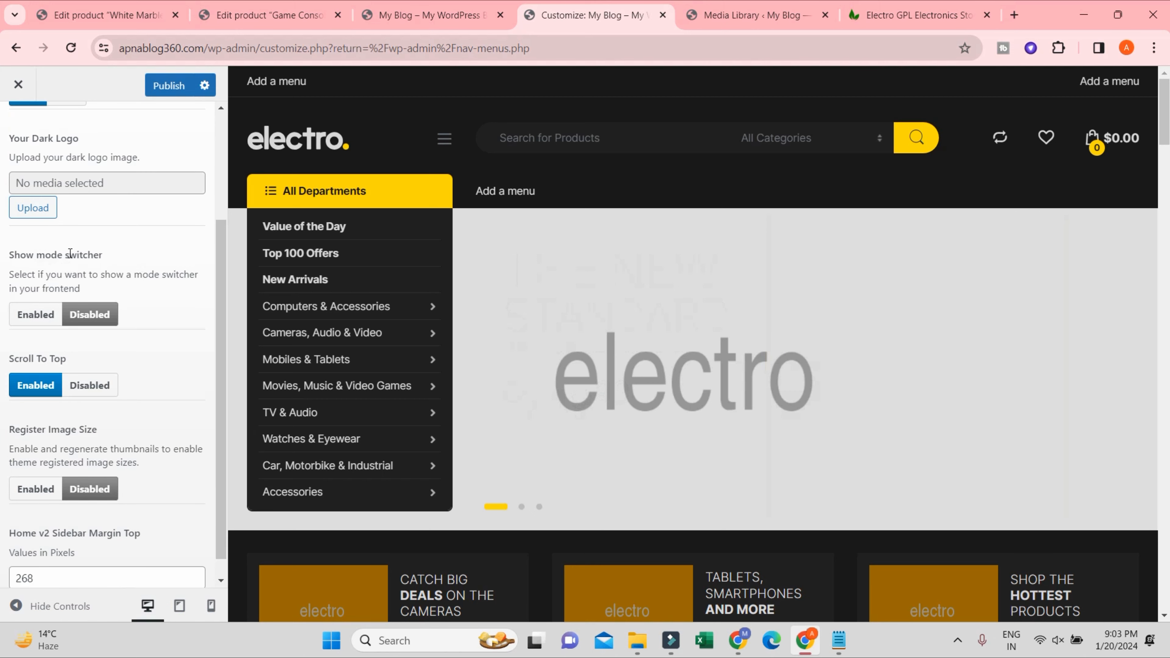
pyautogui.click(37, 315)
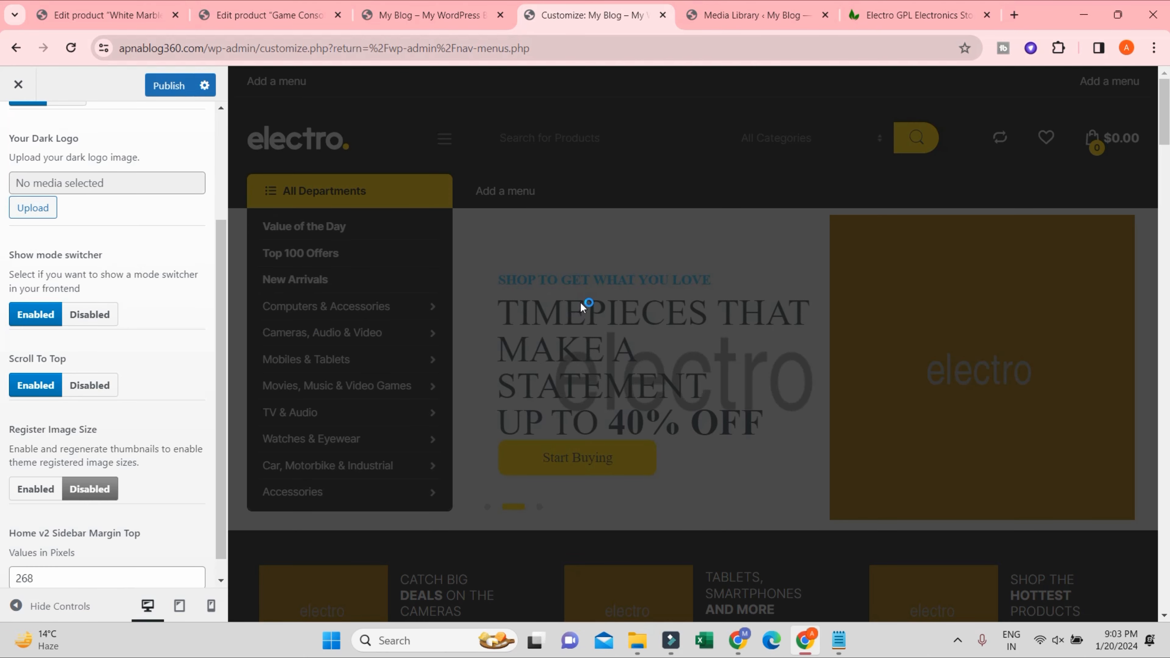
pyautogui.scroll(-8, 609, 294)
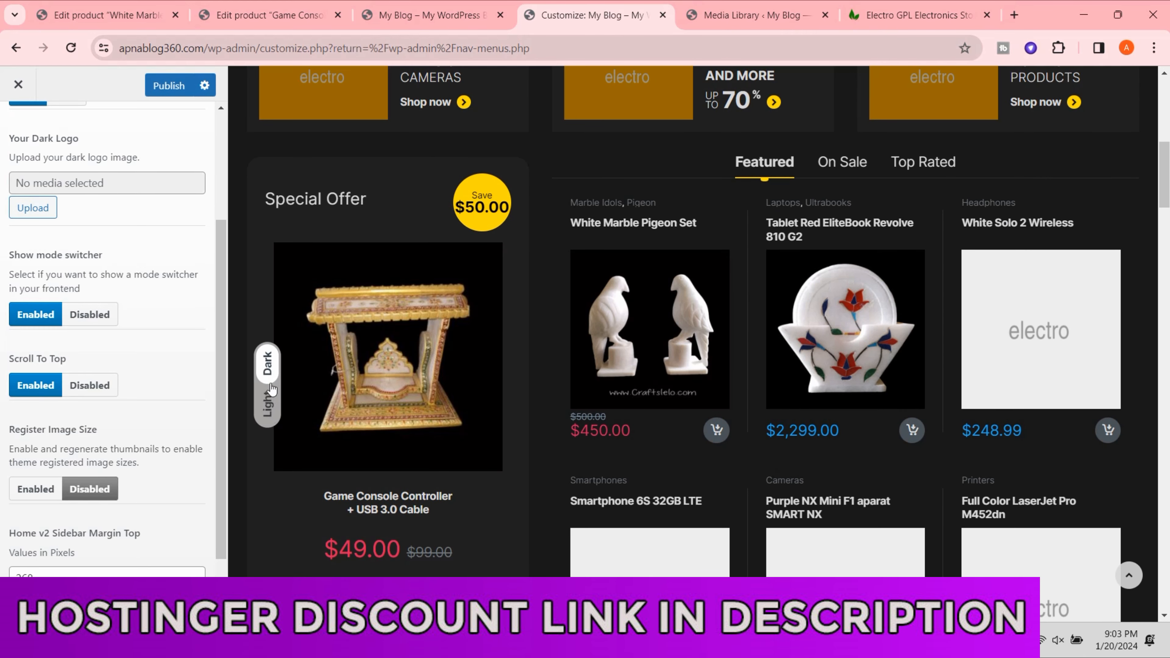
# - Disable the front-end mode switcher and enable it again
pyautogui.click(95, 319)
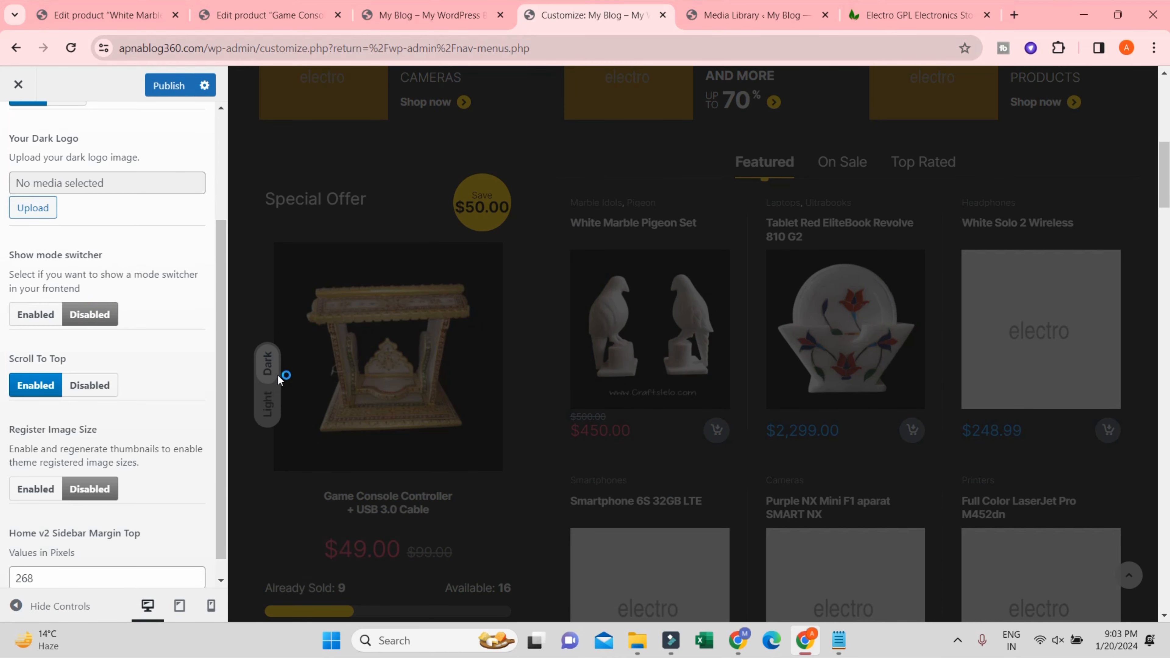
pyautogui.scroll(4, 69, 364)
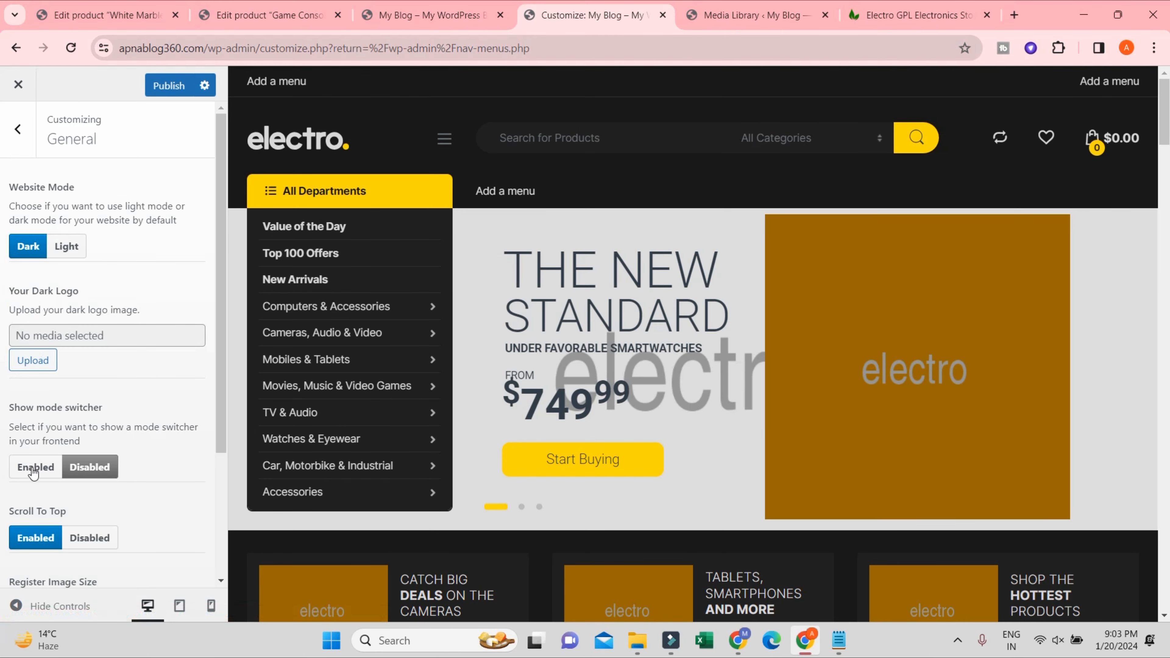
pyautogui.click(33, 468)
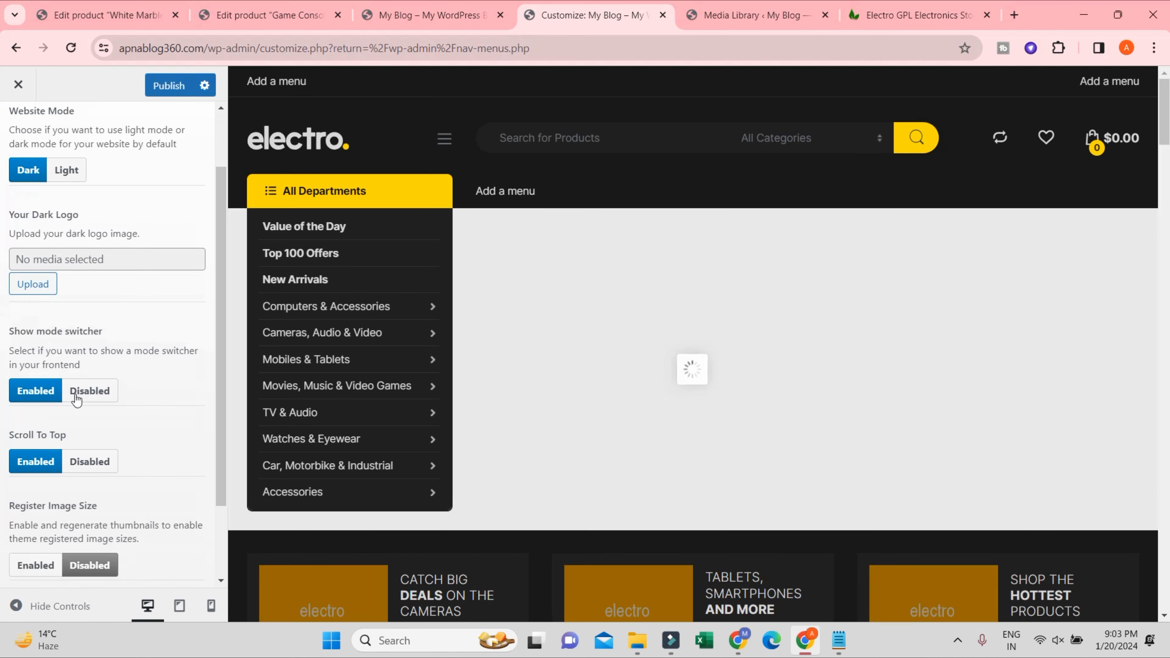
# - Review the Scroll To Top setting and test the scroll-to-top control in the store preview
pyautogui.scroll(-3, 33, 387)
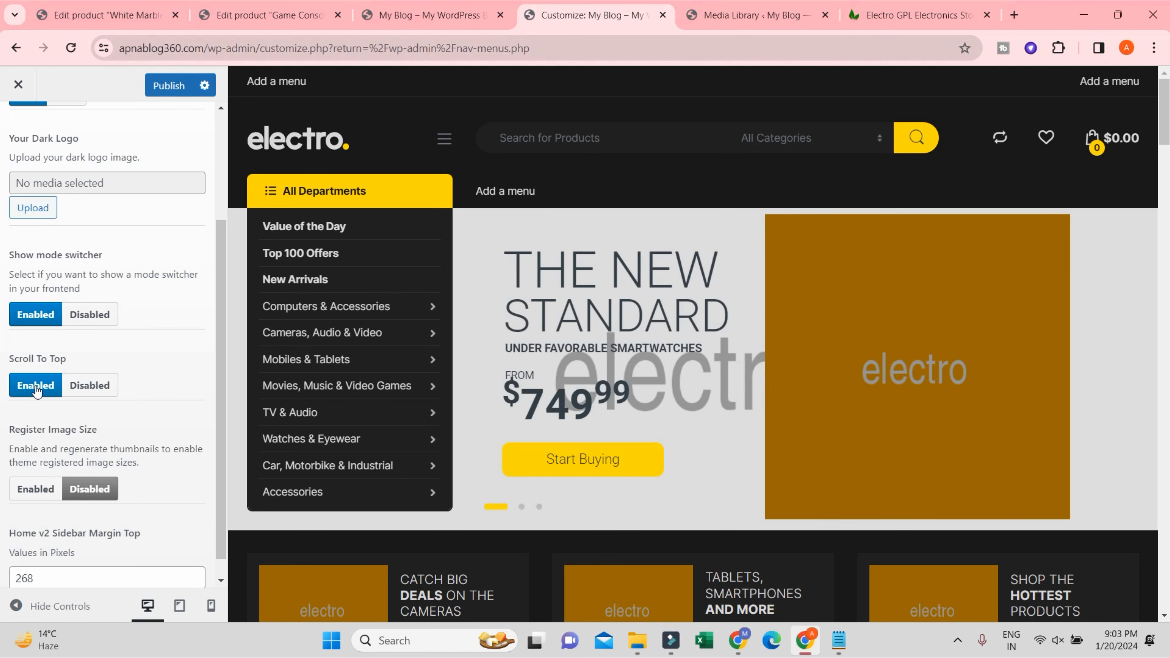
pyautogui.scroll(-5, 1090, 449)
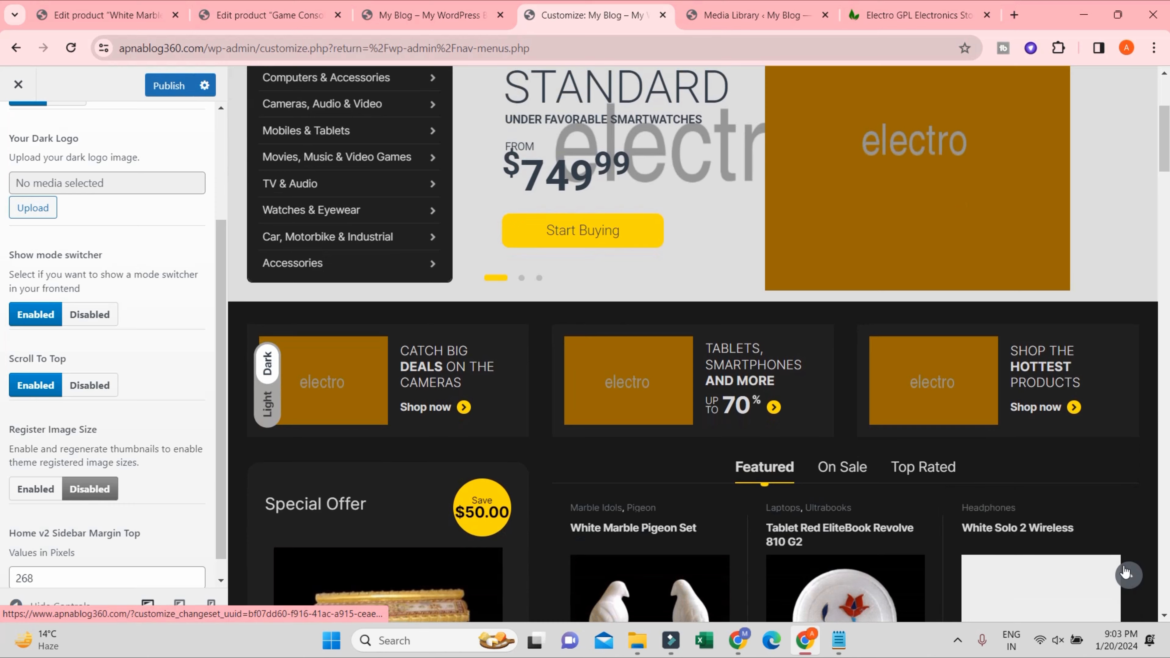
pyautogui.click(1128, 576)
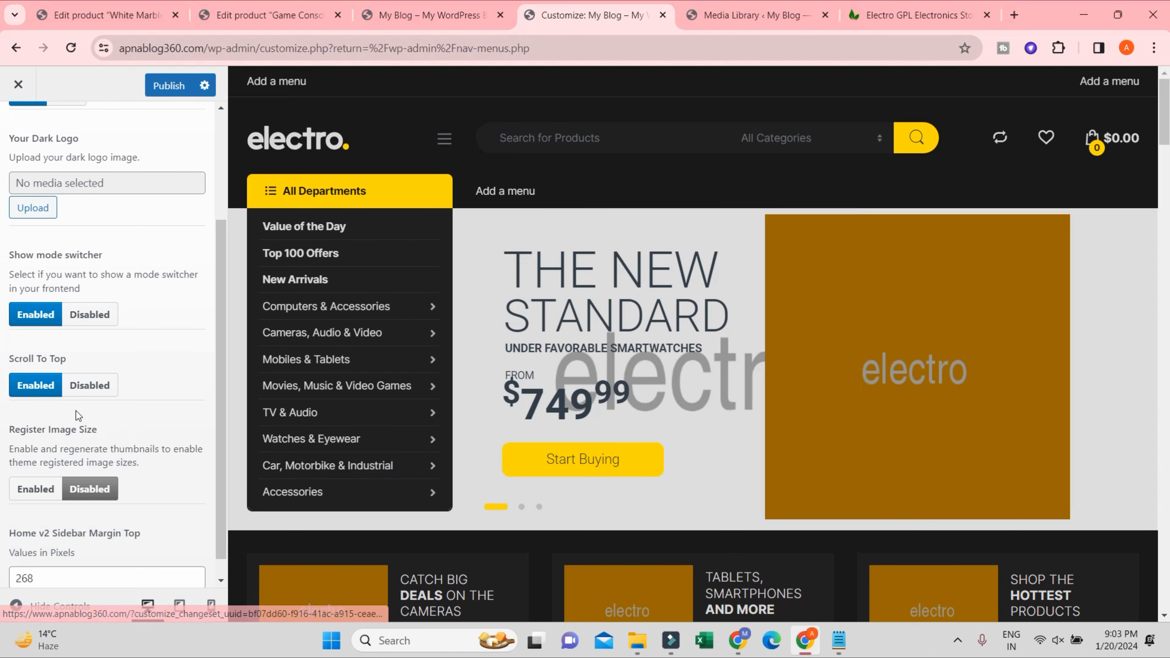
# - Publish the customizer's General settings and reload the store's home page
pyautogui.scroll(-1, 73, 411)
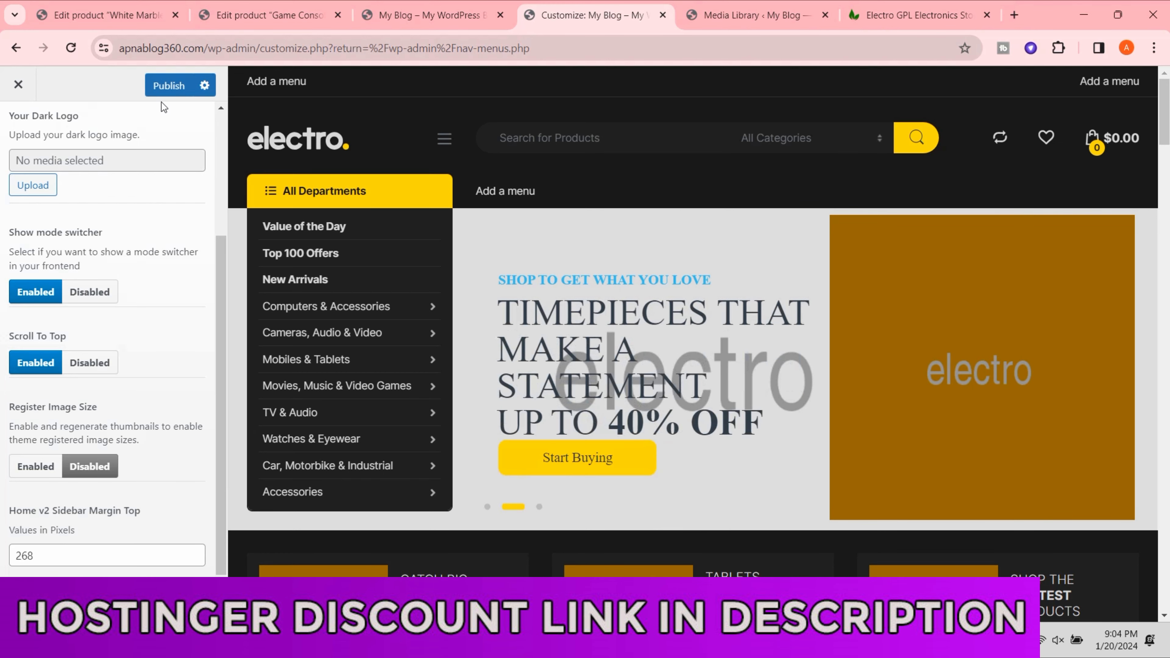
pyautogui.click(168, 87)
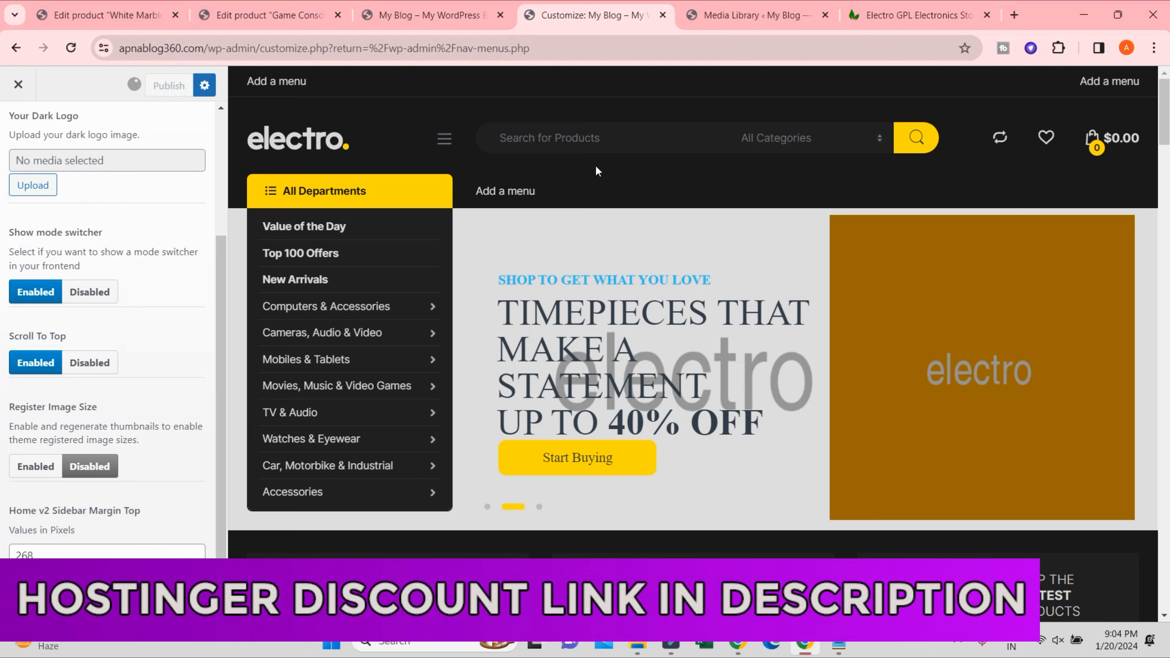
pyautogui.click(376, 17)
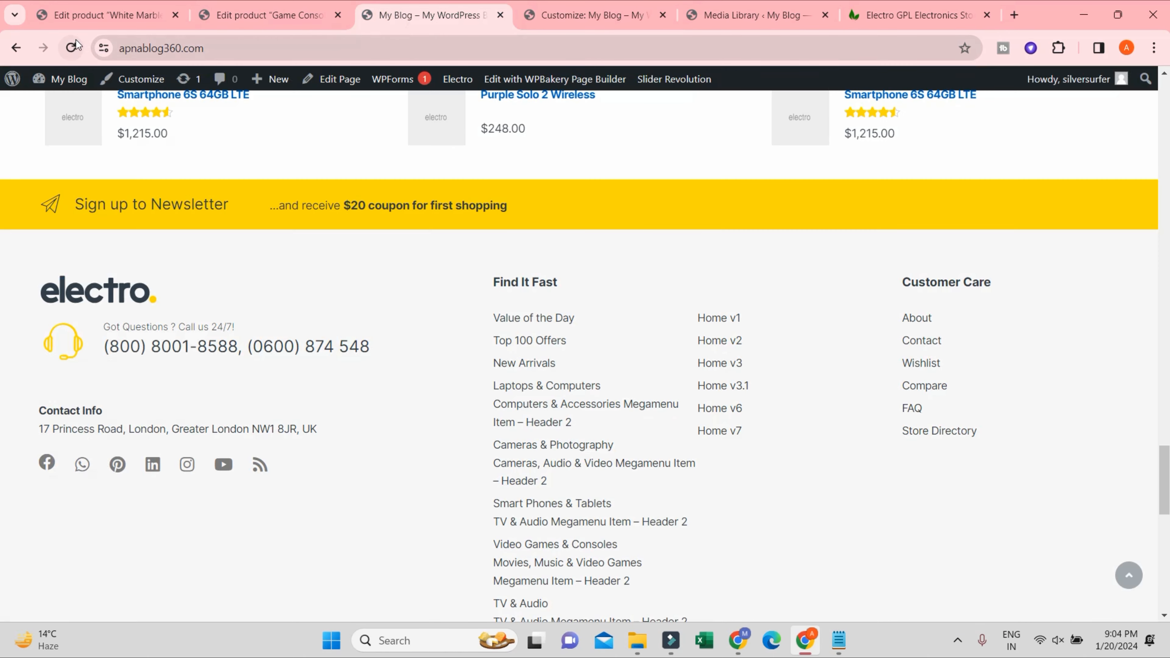
pyautogui.click(71, 49)
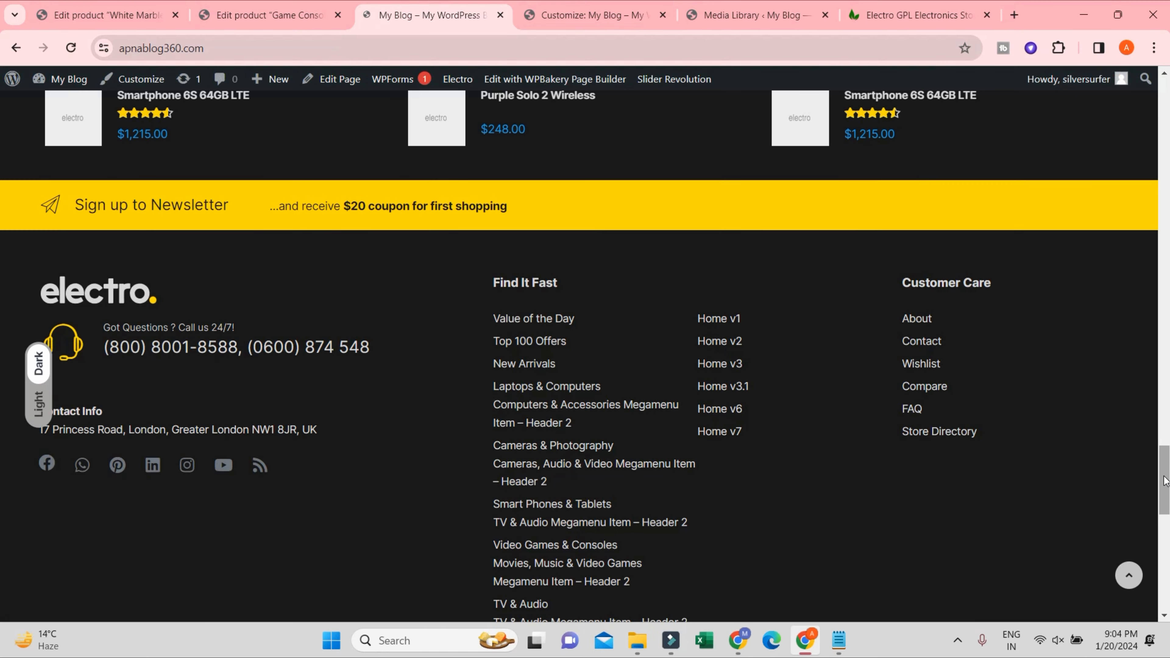
# - Look over the upper part of the live home page and switch it to Light with the mode switcher
pyautogui.moveTo(1163, 479); pyautogui.dragTo(1163, 110)
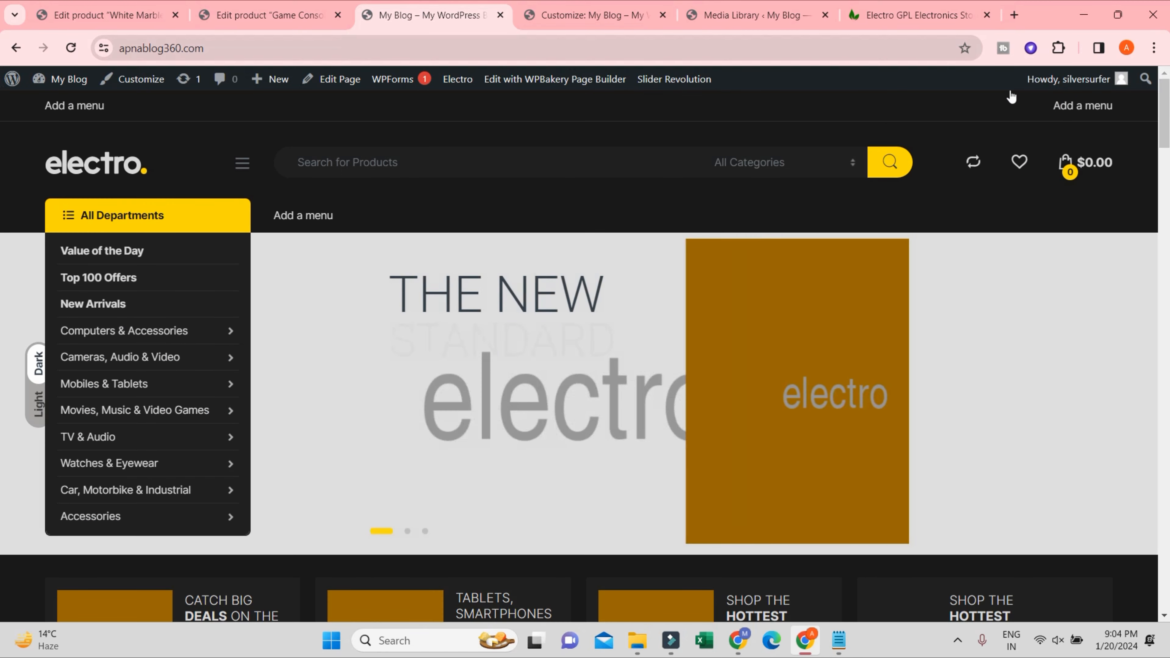
pyautogui.scroll(-3, 212, 207)
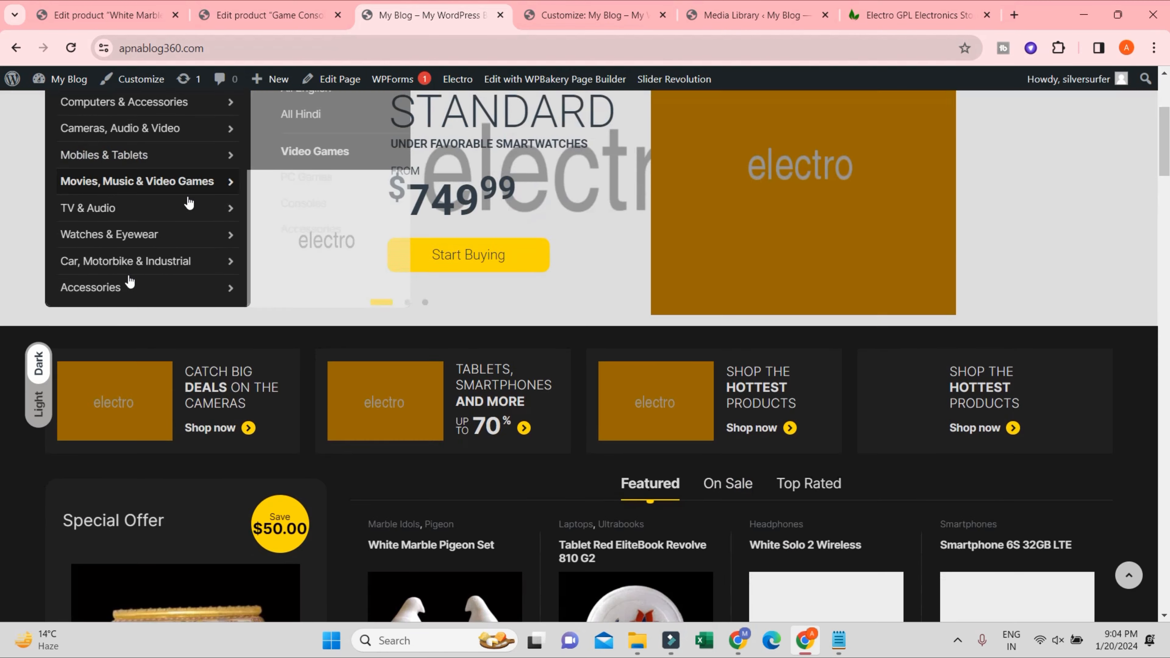
pyautogui.click(46, 372)
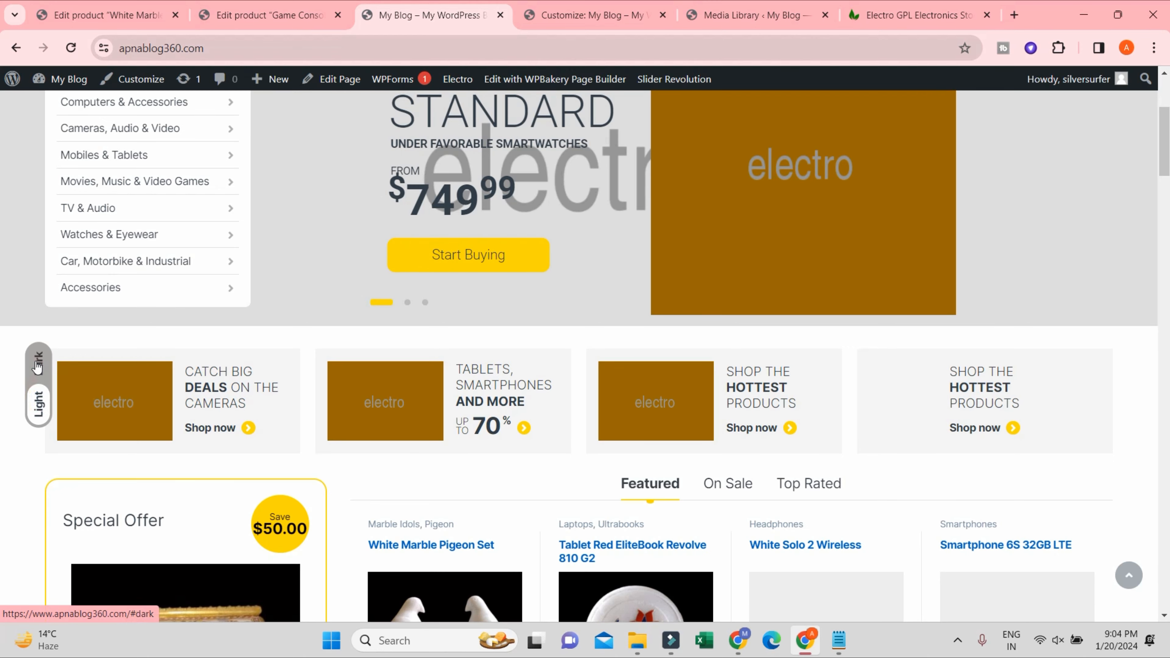
# - Switch the live home page back to Dark with the mode switcher and look over its product sections
pyautogui.click(38, 364)
pyautogui.scroll(-10, 324, 360)
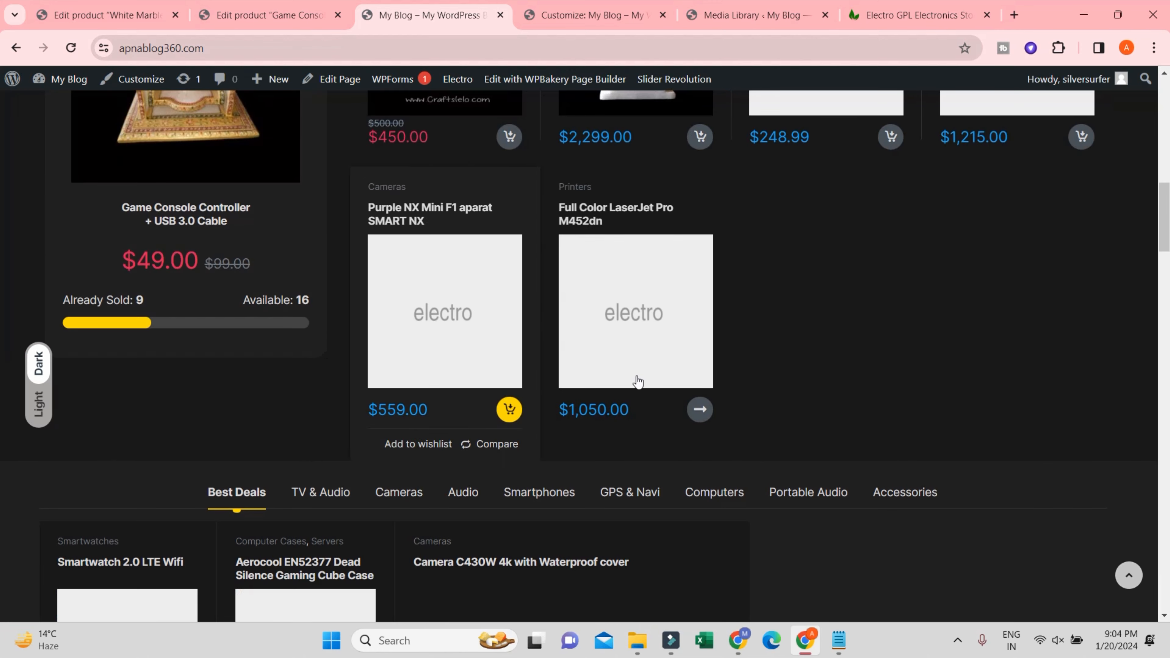
pyautogui.scroll(-6, 1025, 528)
# - Return to the theme customizer and look over the General settings beside the store preview
pyautogui.click(269, 15)
pyautogui.click(575, 9)
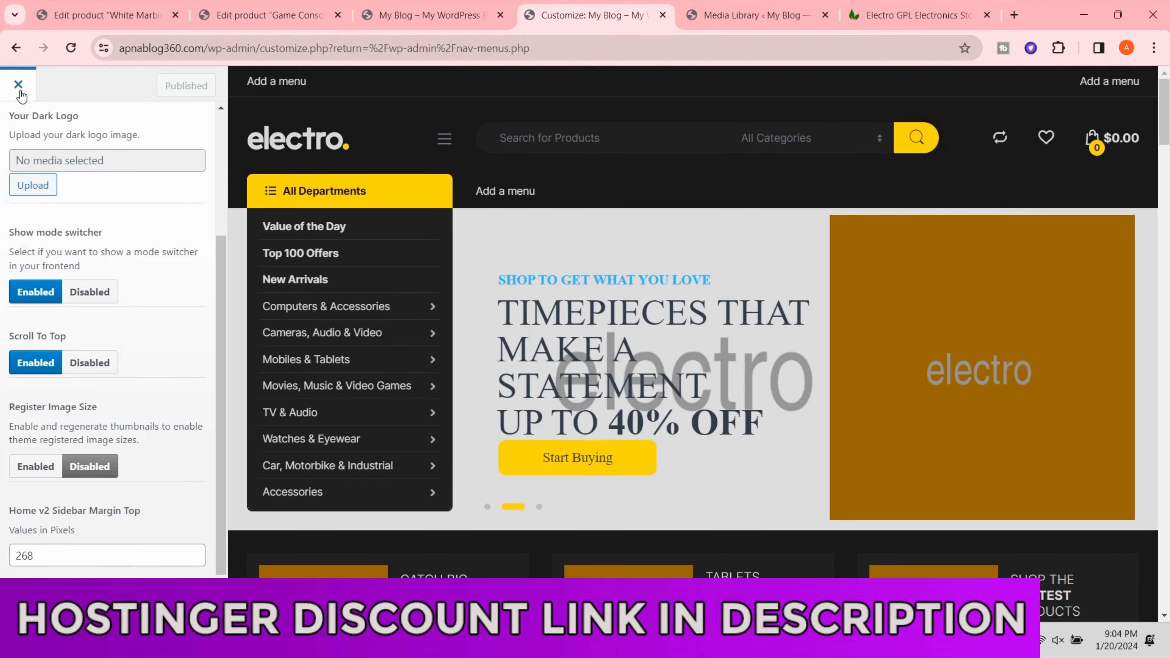
pyautogui.scroll(-4, 282, 445)
pyautogui.scroll(4, 37, 137)
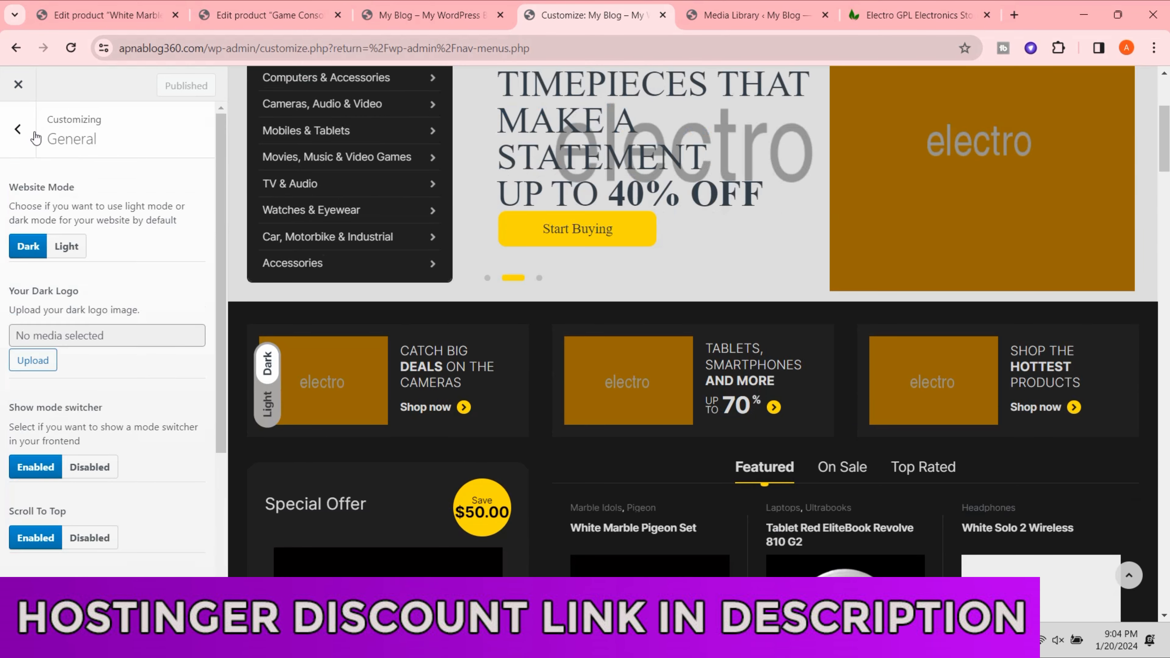
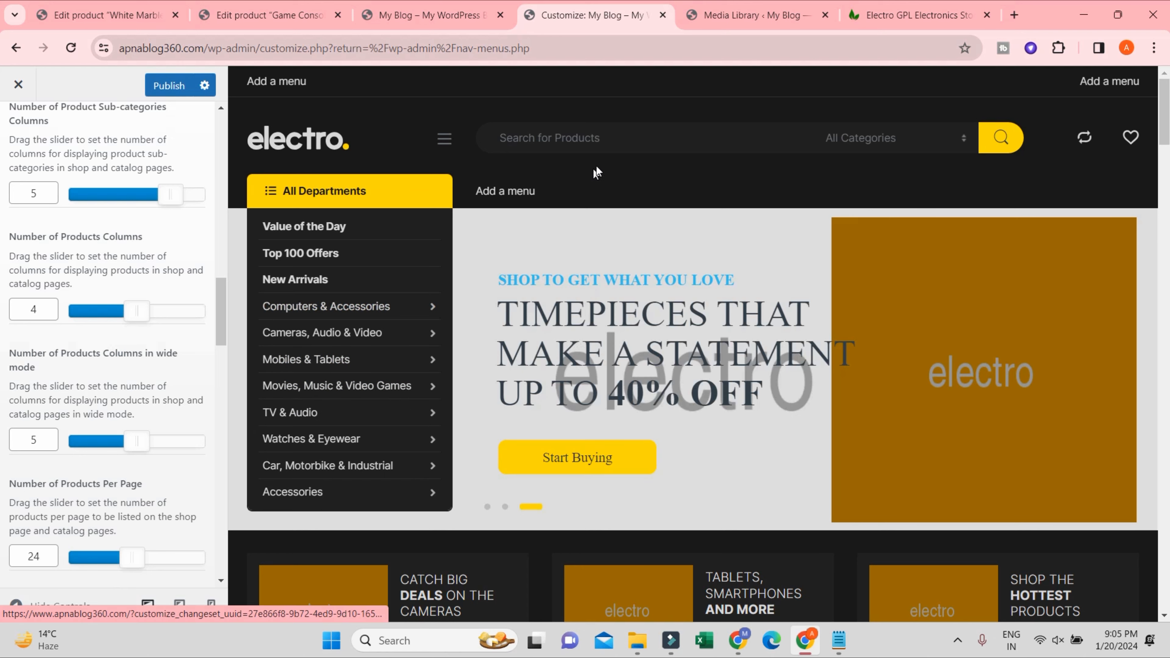
# - Find the Single Product Layout setting in the Single Product Page section and open its layout choices
pyautogui.click(603, 136)
pyautogui.scroll(-10, 28, 494)
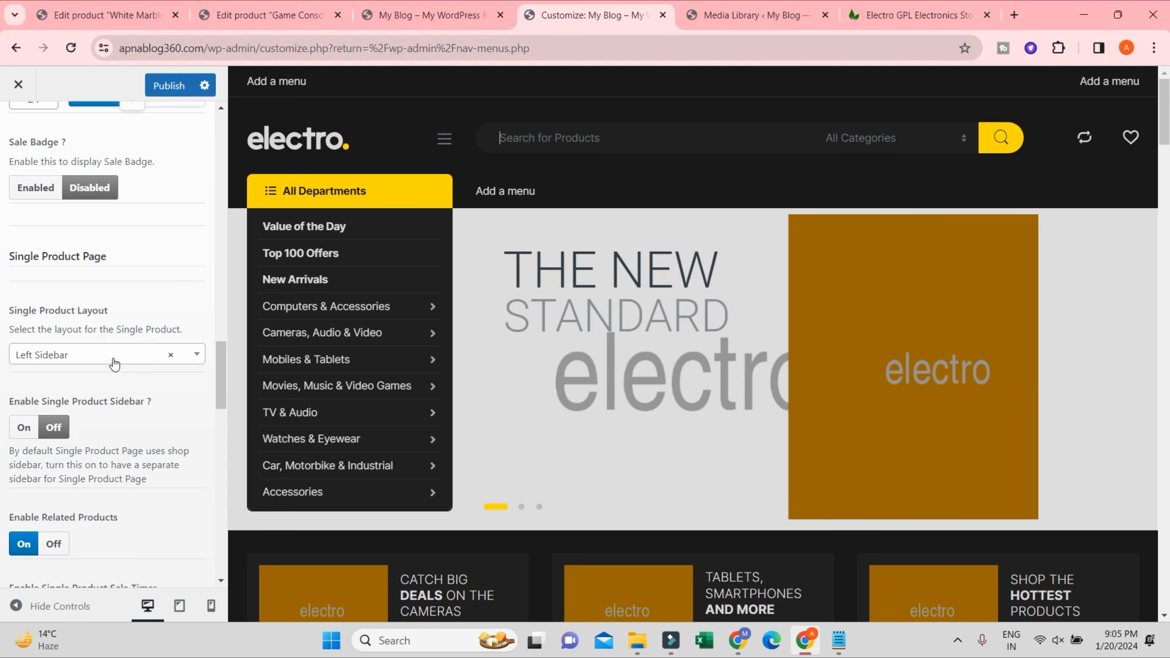
pyautogui.click(194, 357)
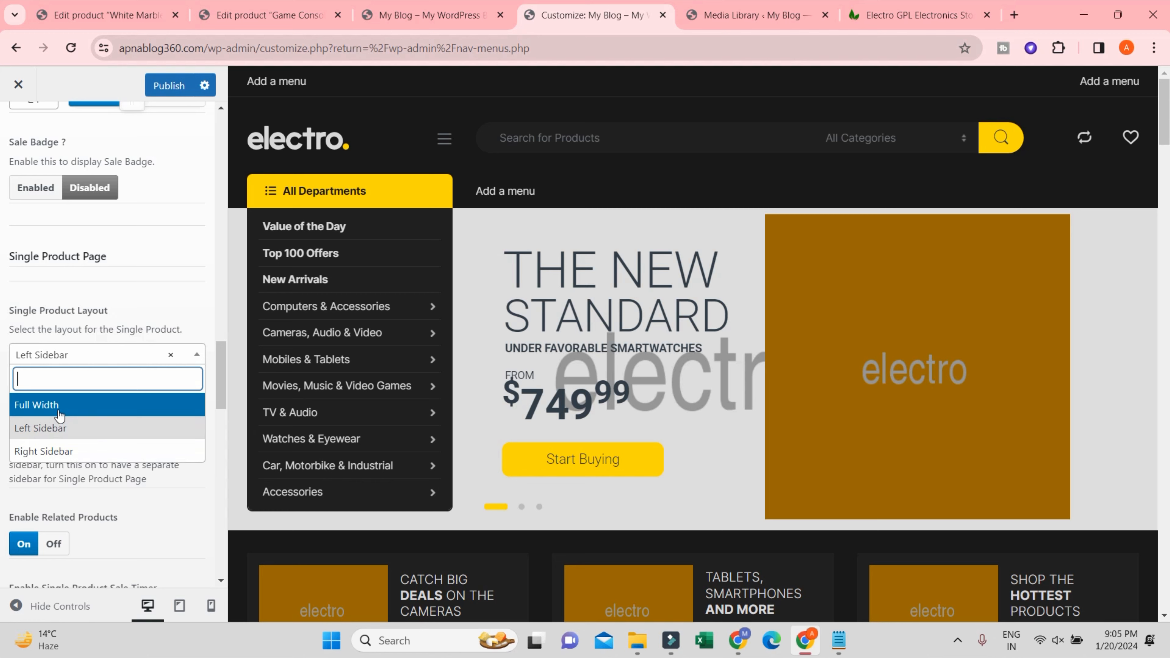
# - Open the White Marble Pigeon Set product from the live home page and examine its page layout and sidebar
pyautogui.click(431, 18)
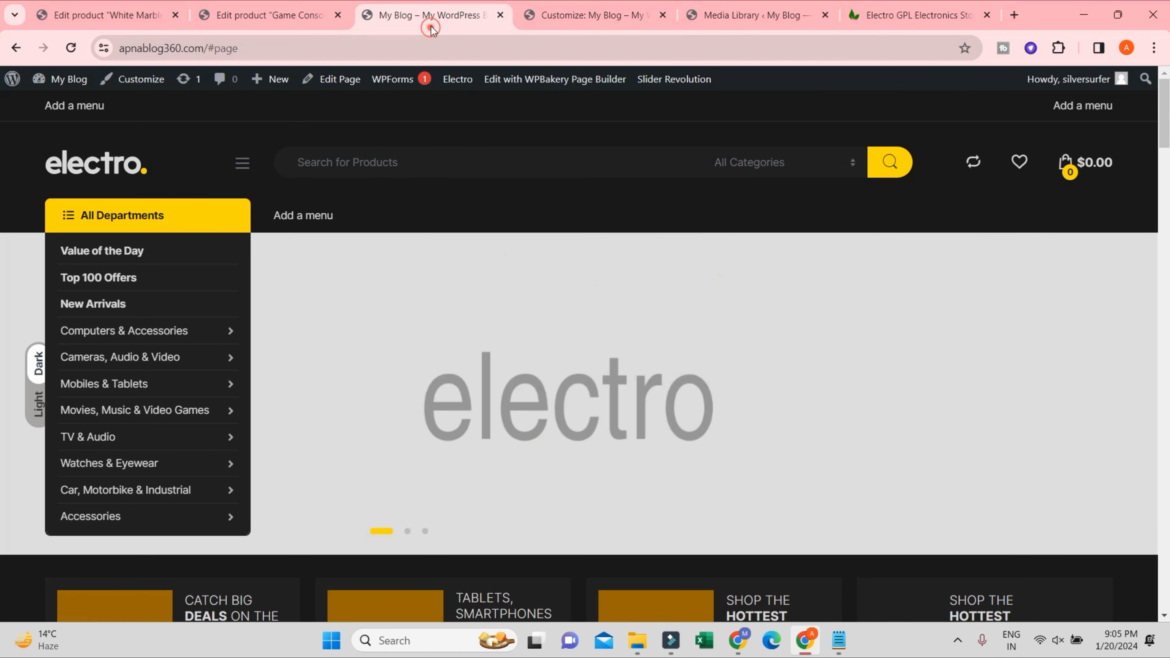
pyautogui.scroll(-7, 637, 517)
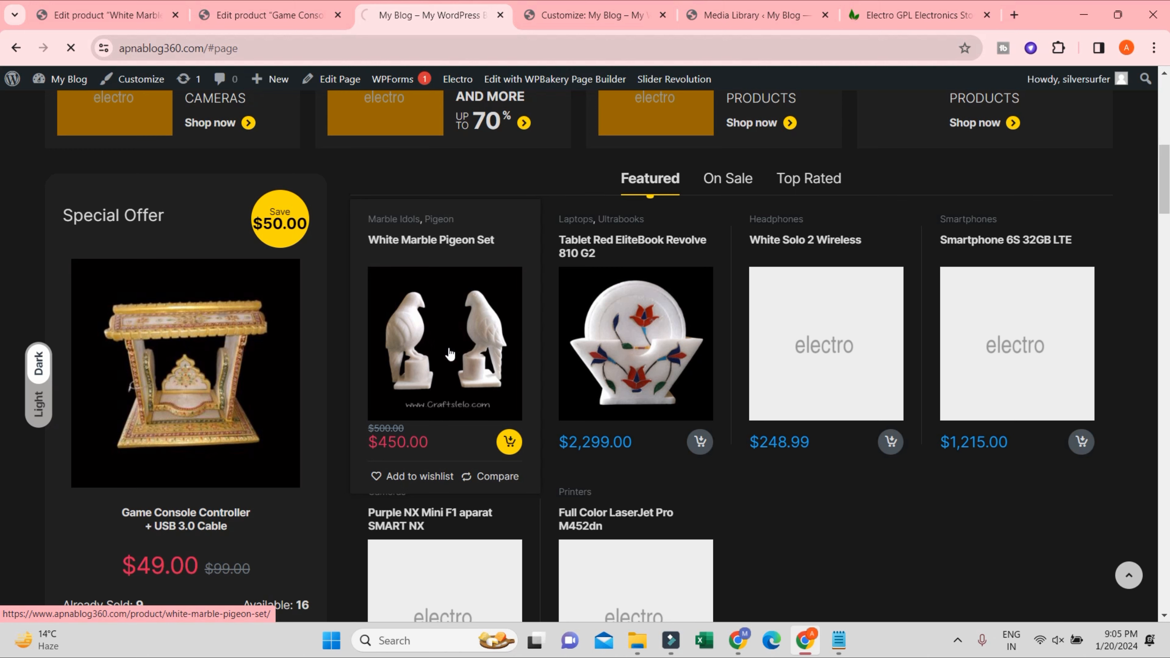
pyautogui.scroll(-4, 479, 423)
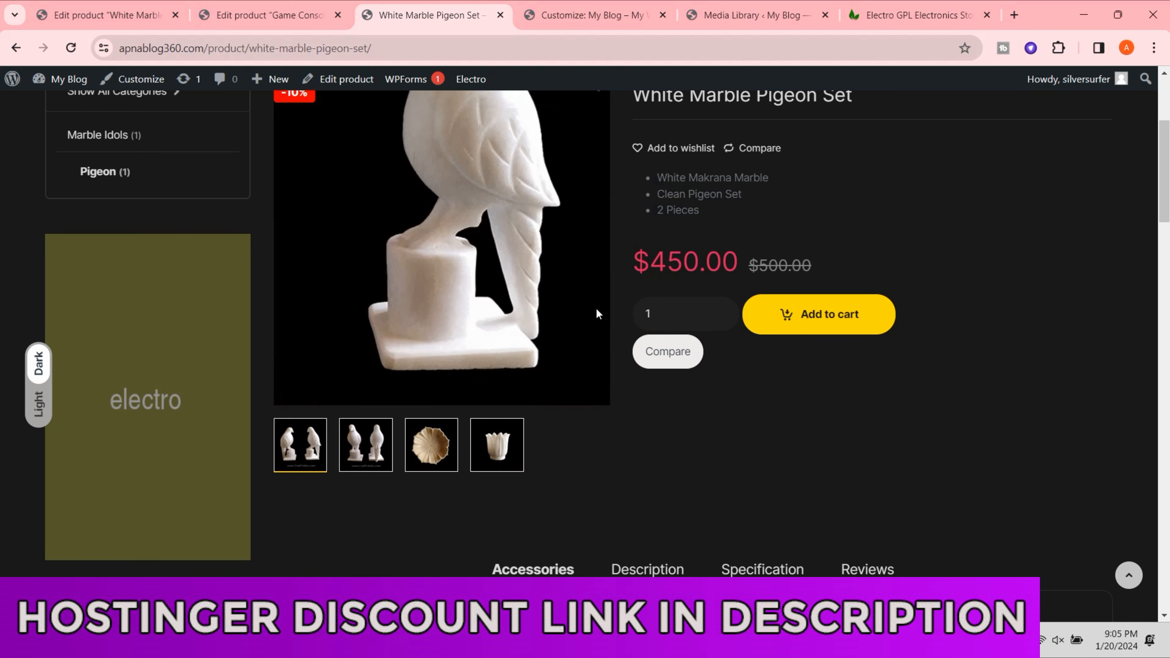
pyautogui.scroll(3, 117, 305)
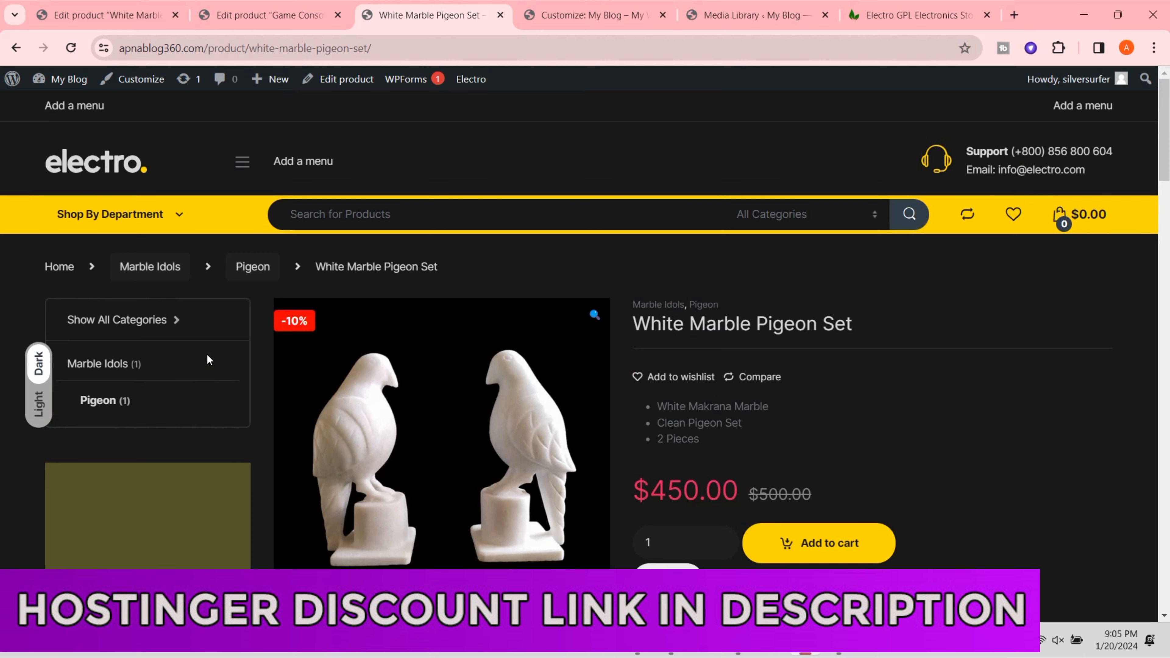
# - Set the Single Product Layout to Right Sidebar in the customizer and publish the change
pyautogui.click(243, 16)
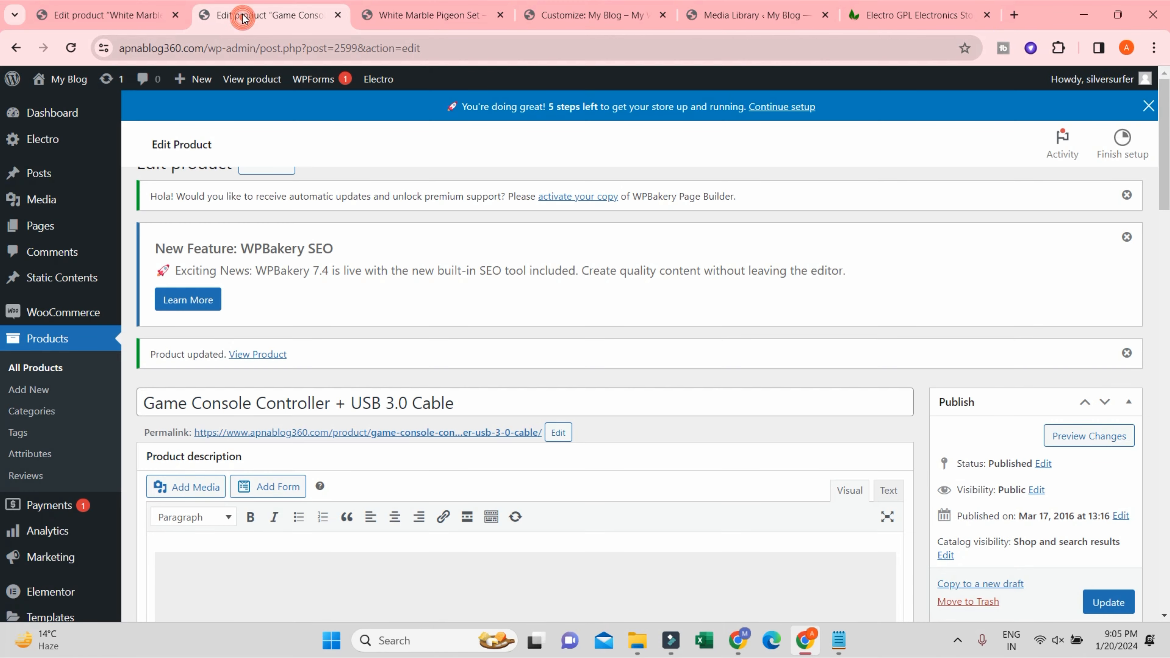
pyautogui.click(433, 14)
pyautogui.click(592, 14)
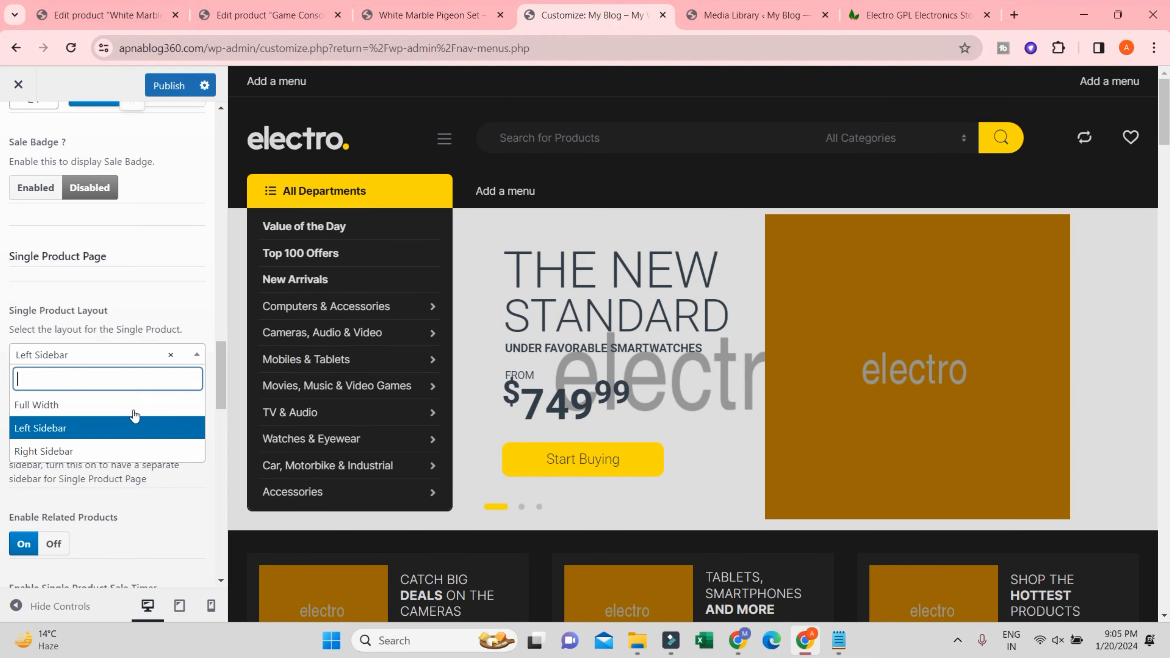
pyautogui.click(72, 451)
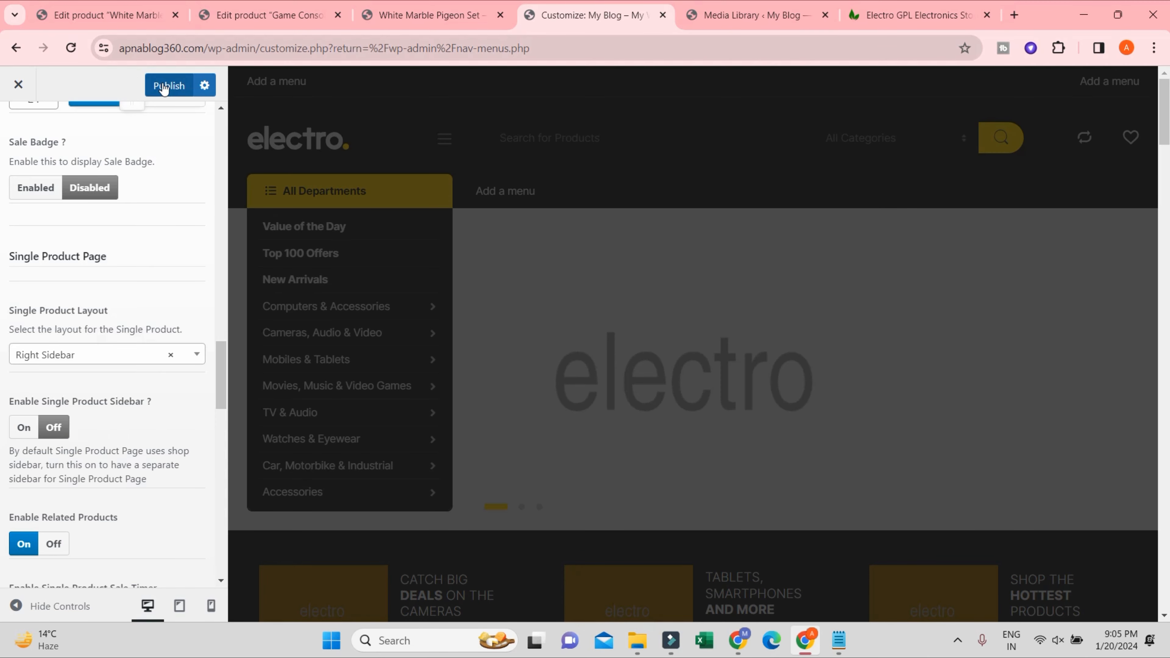
pyautogui.click(164, 88)
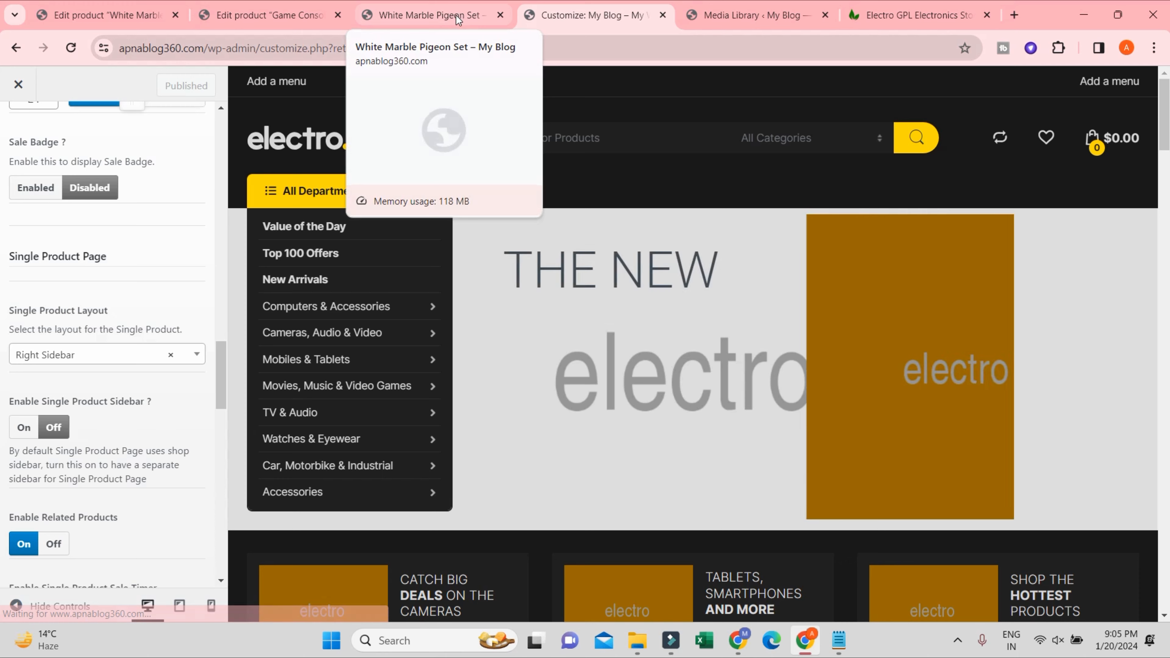
# - Reload the White Marble Pigeon Set page and check where the sidebar sits along the page
pyautogui.click(457, 17)
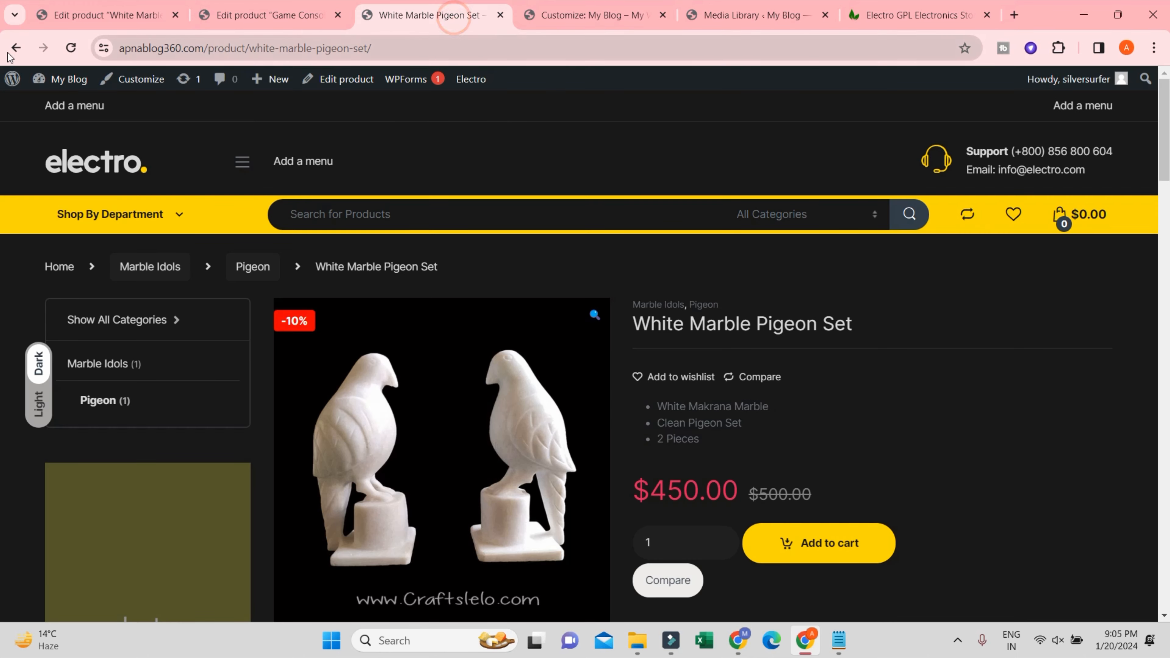
pyautogui.click(69, 48)
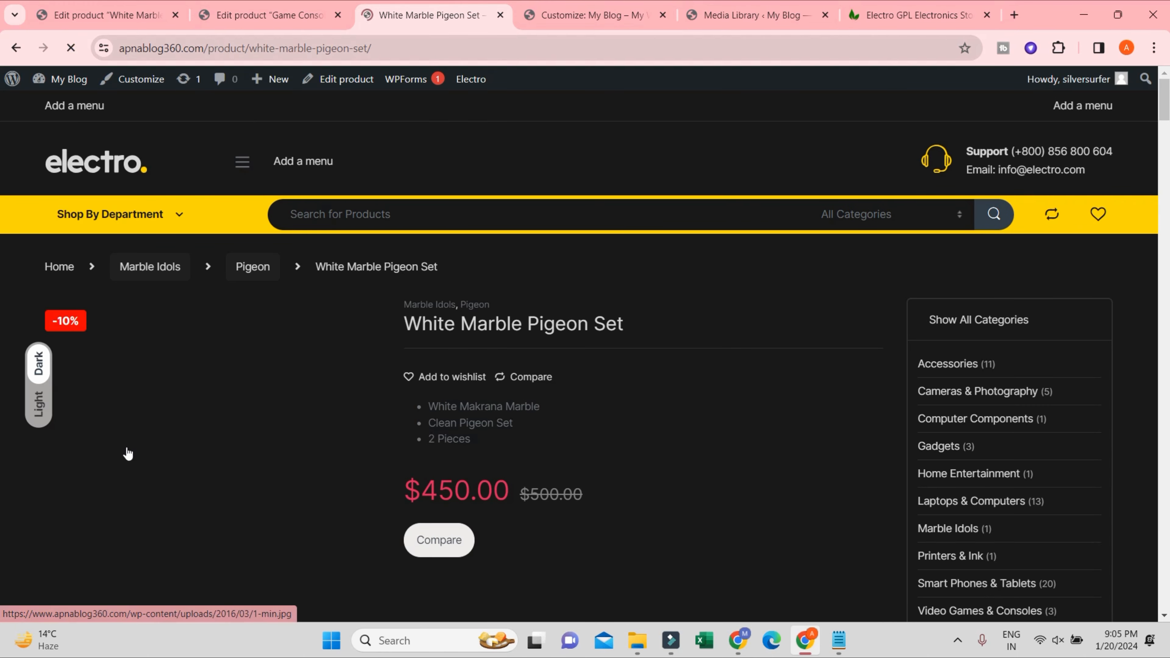
pyautogui.scroll(-5, 1058, 506)
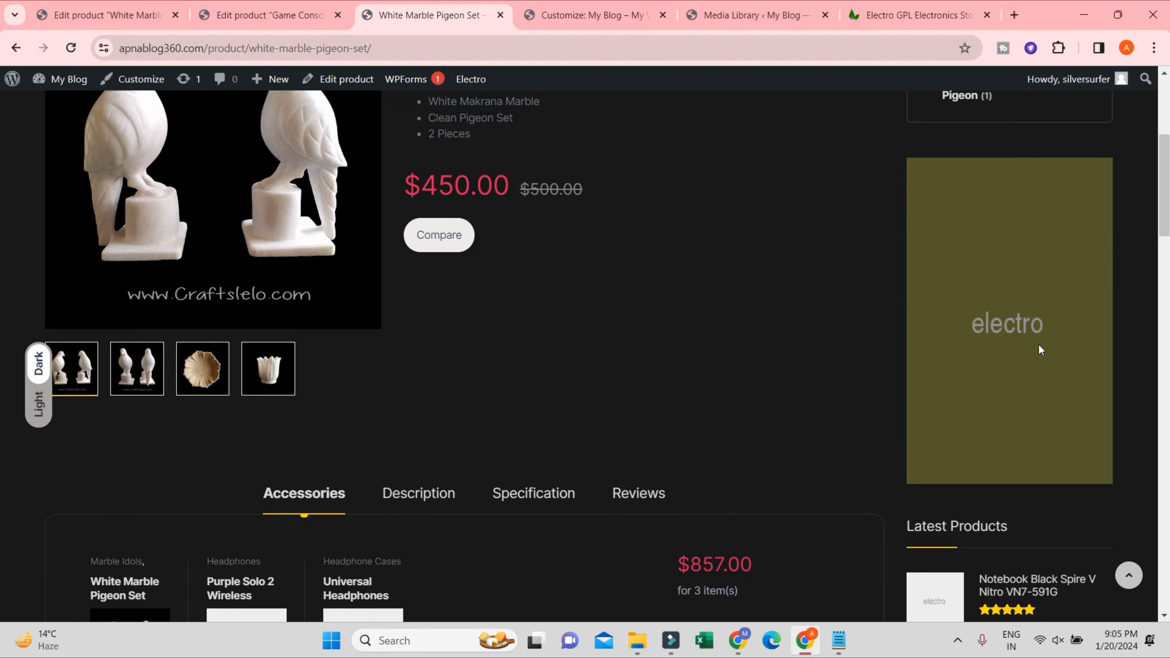
pyautogui.scroll(-6, 1055, 382)
pyautogui.scroll(12, 1054, 381)
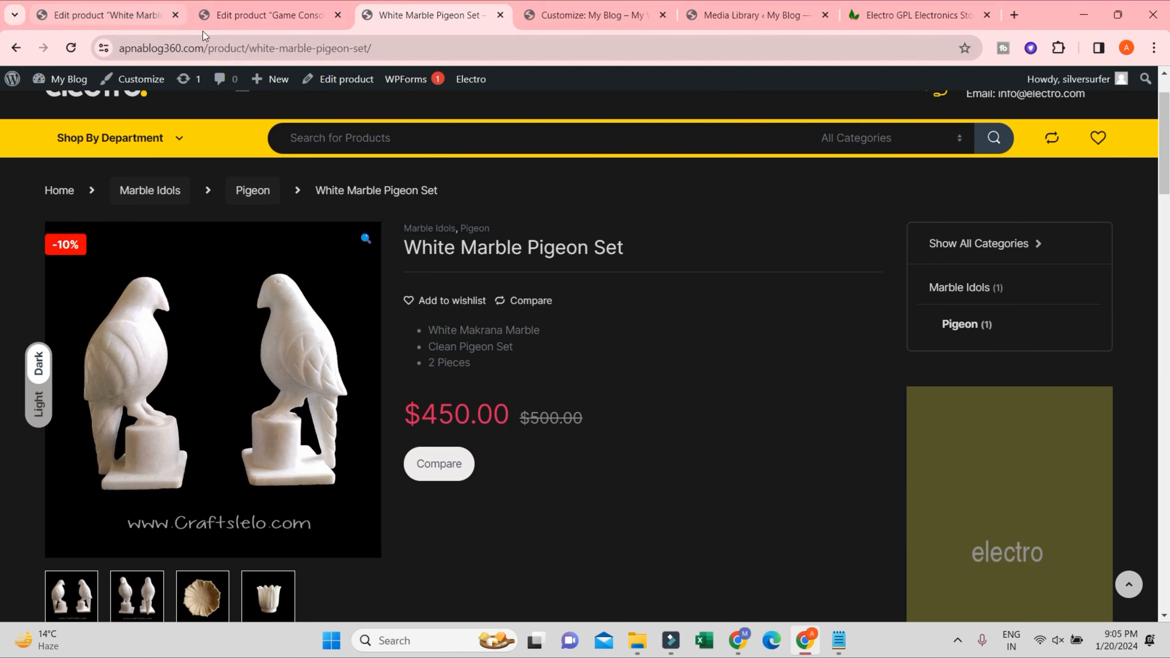
# - Set the Single Product Layout to Full Width in the customizer and publish the change
pyautogui.click(586, 18)
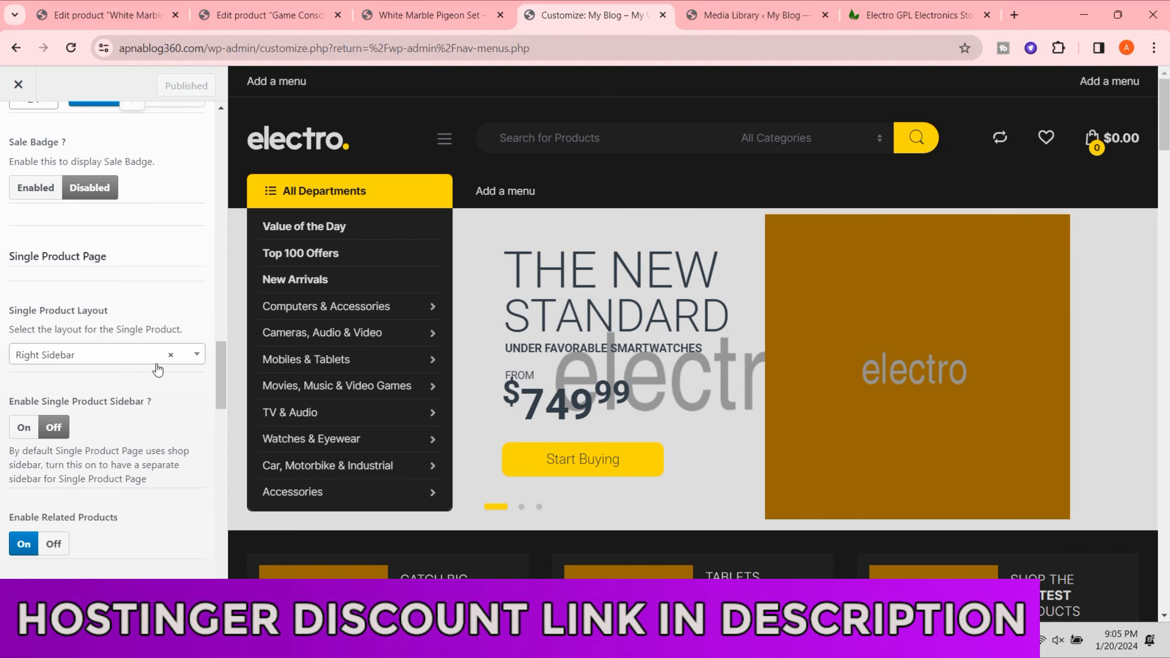
pyautogui.click(194, 355)
pyautogui.click(67, 406)
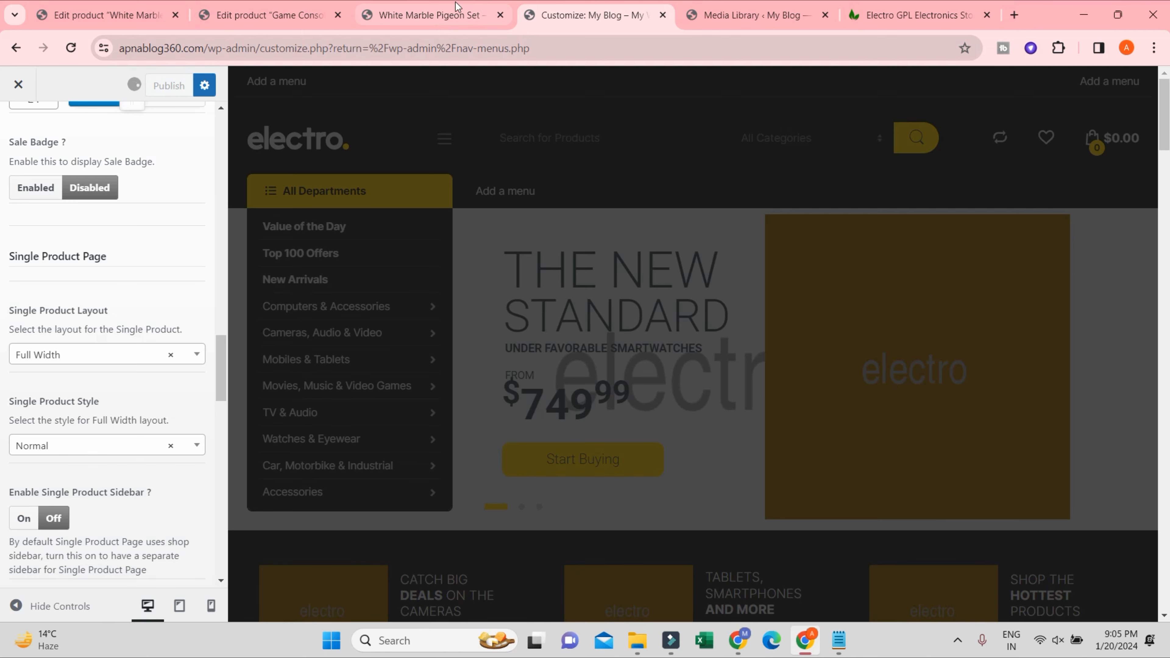
# - Reload the White Marble Pigeon Set page and examine the new layout from the product gallery down to the footer
pyautogui.moveTo(457, 7)
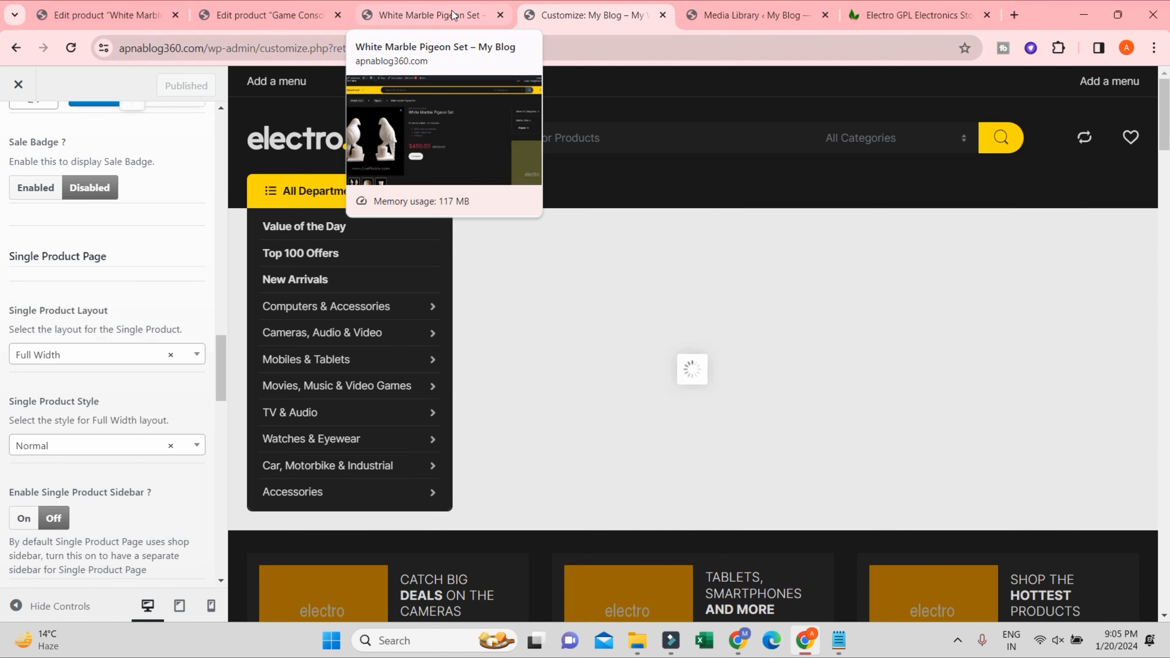
pyautogui.click(452, 16)
pyautogui.click(71, 46)
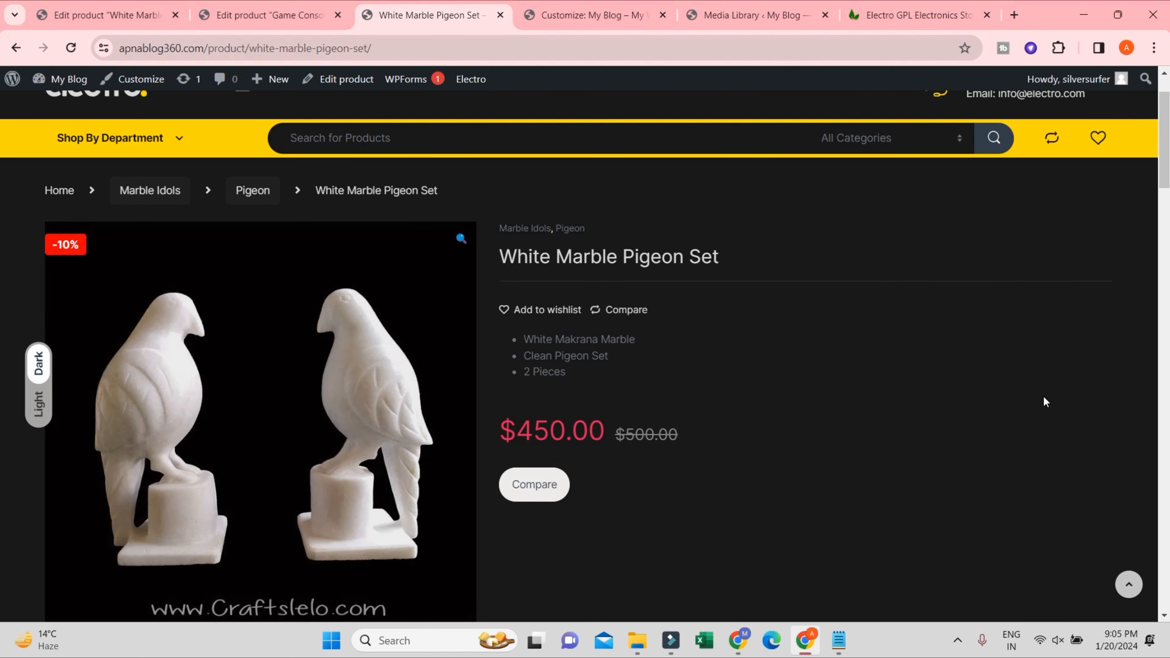
pyautogui.scroll(-3, 676, 309)
pyautogui.scroll(-10, 679, 316)
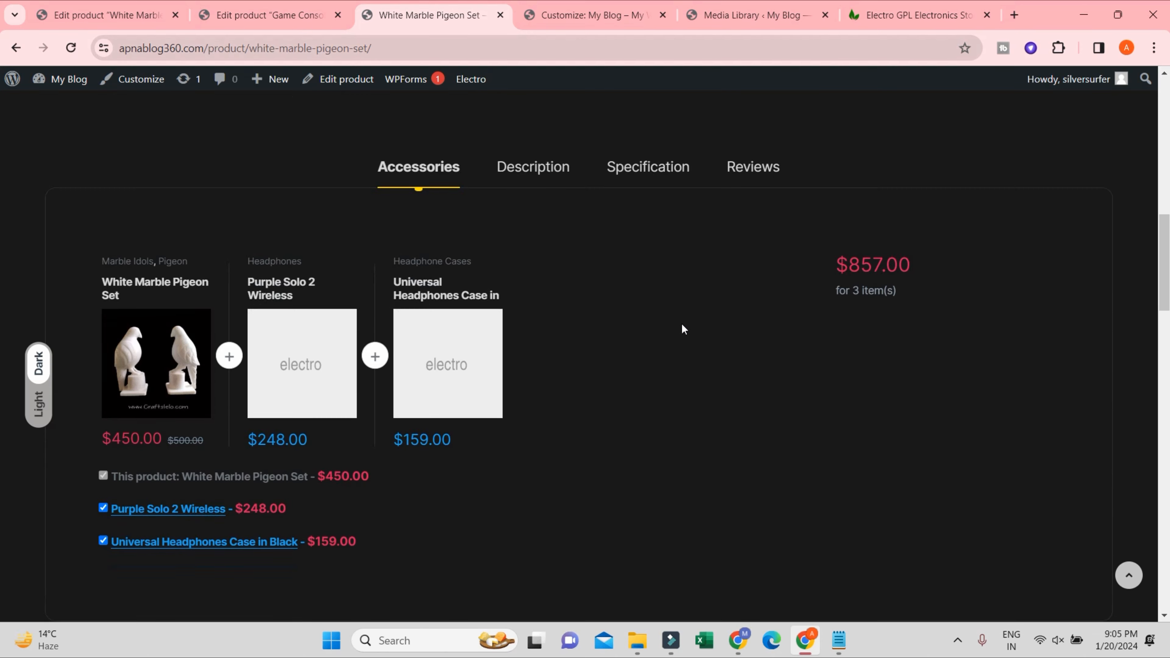
pyautogui.scroll(4, 687, 348)
pyautogui.scroll(6, 689, 359)
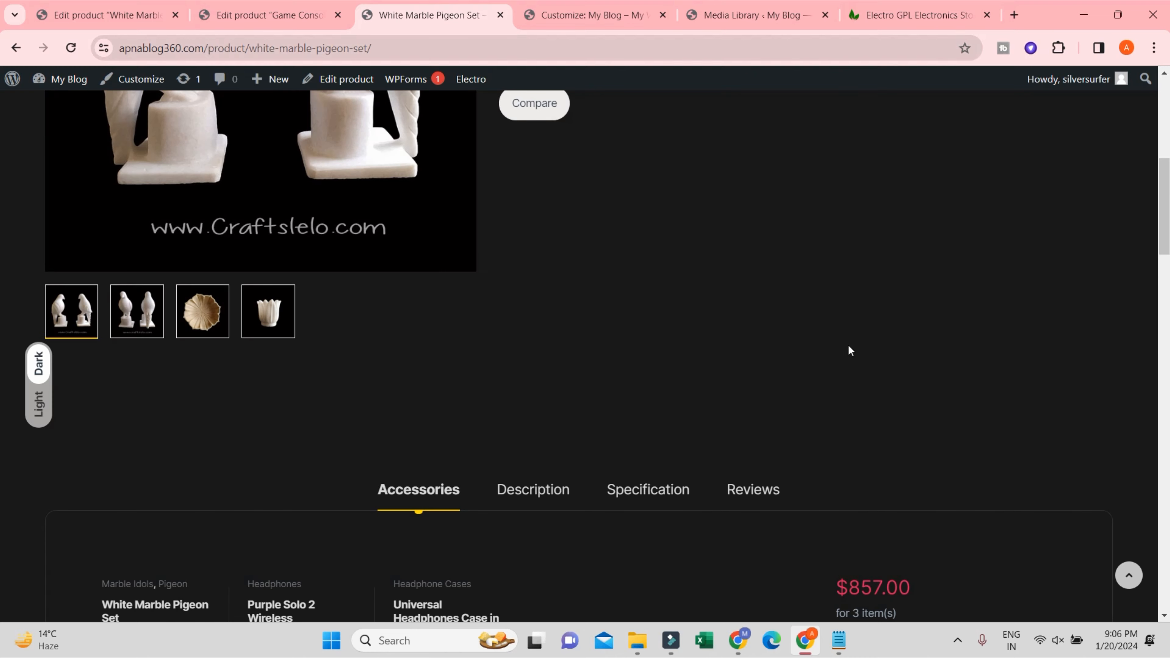
pyautogui.scroll(-15, 661, 420)
pyautogui.scroll(5, 558, 443)
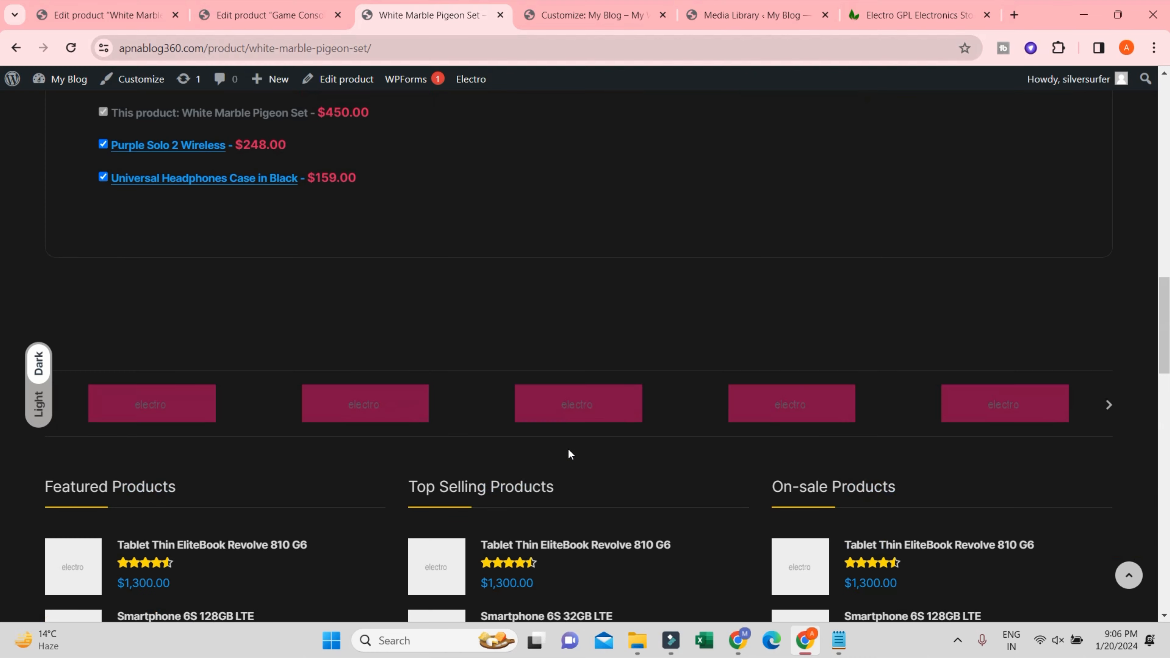
pyautogui.scroll(-16, 568, 448)
pyautogui.scroll(10, 585, 464)
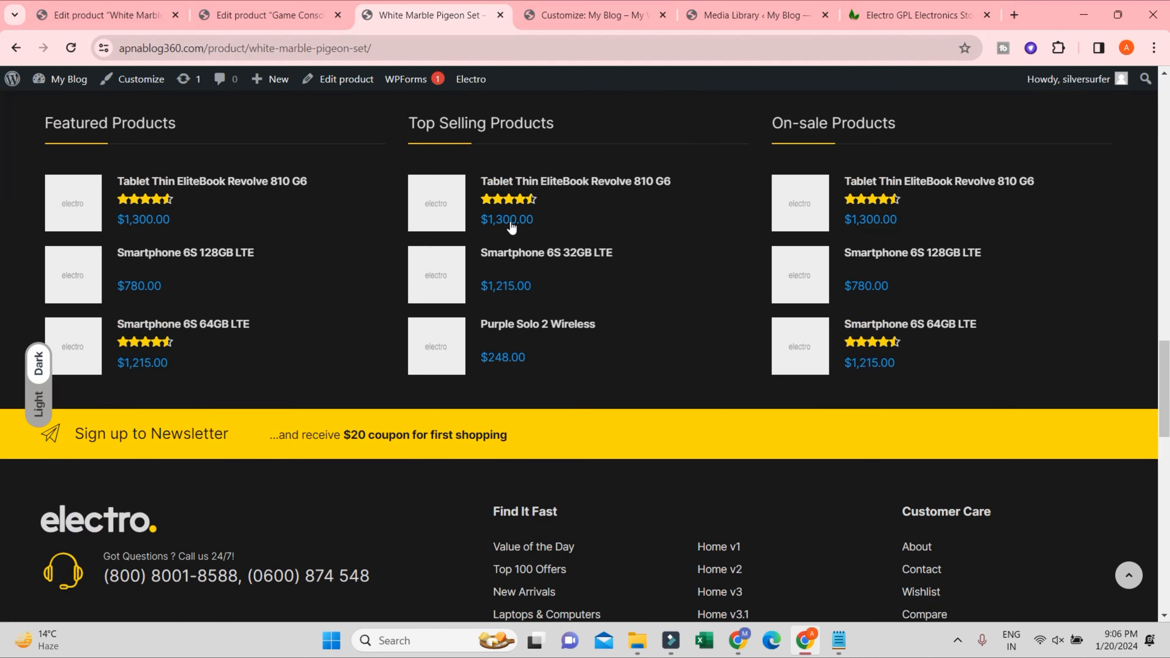
# - Return to the customizer and view the Single Product Style choices for the Full Width layout
pyautogui.click(550, 18)
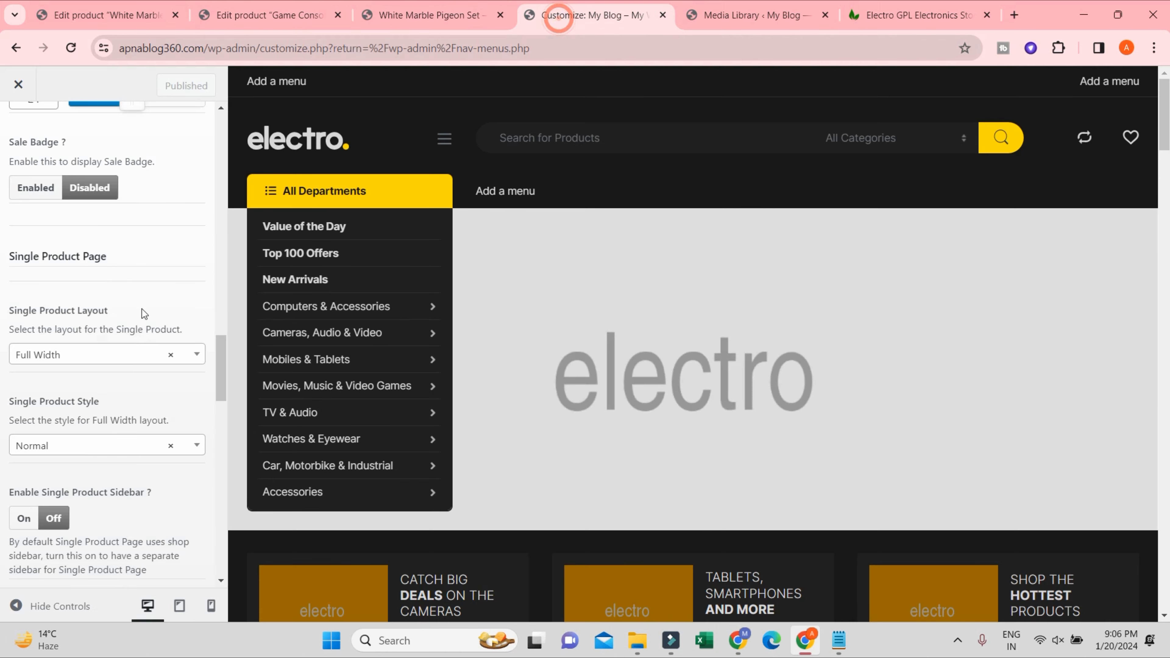
pyautogui.scroll(-2, 76, 412)
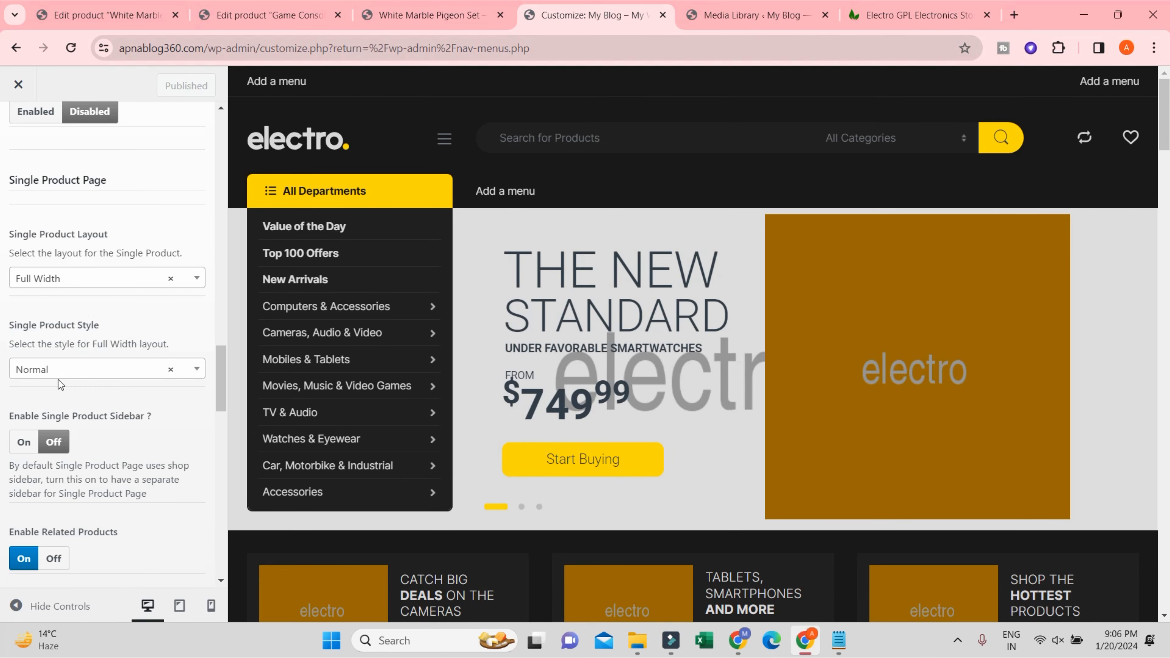
pyautogui.click(192, 371)
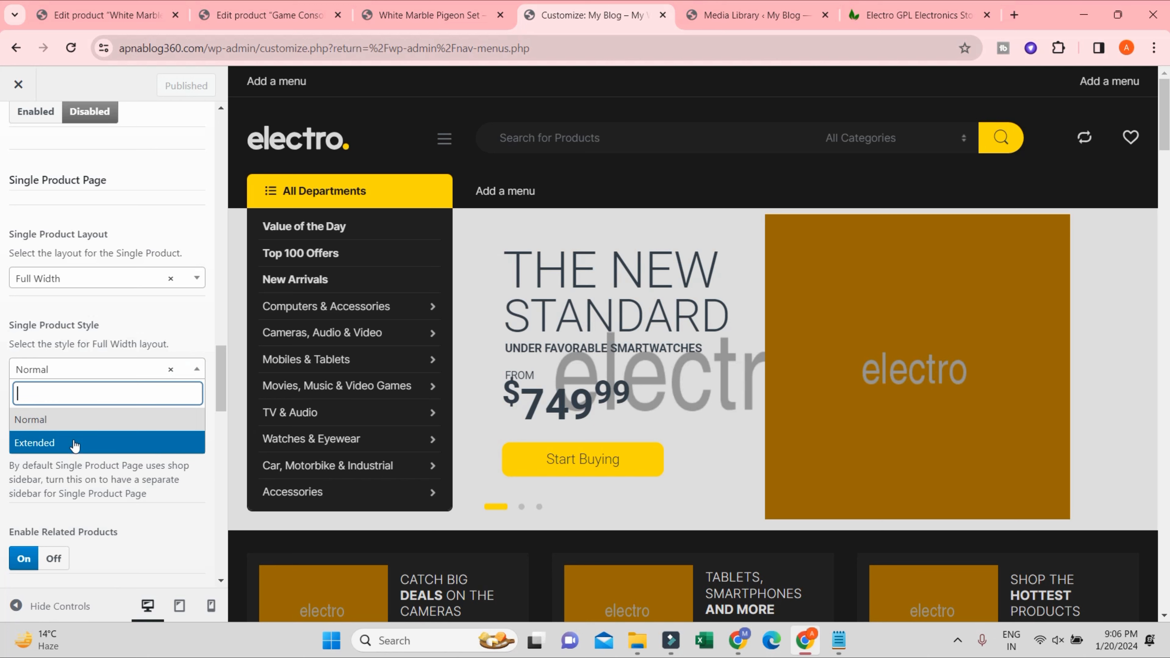
pyautogui.click(199, 373)
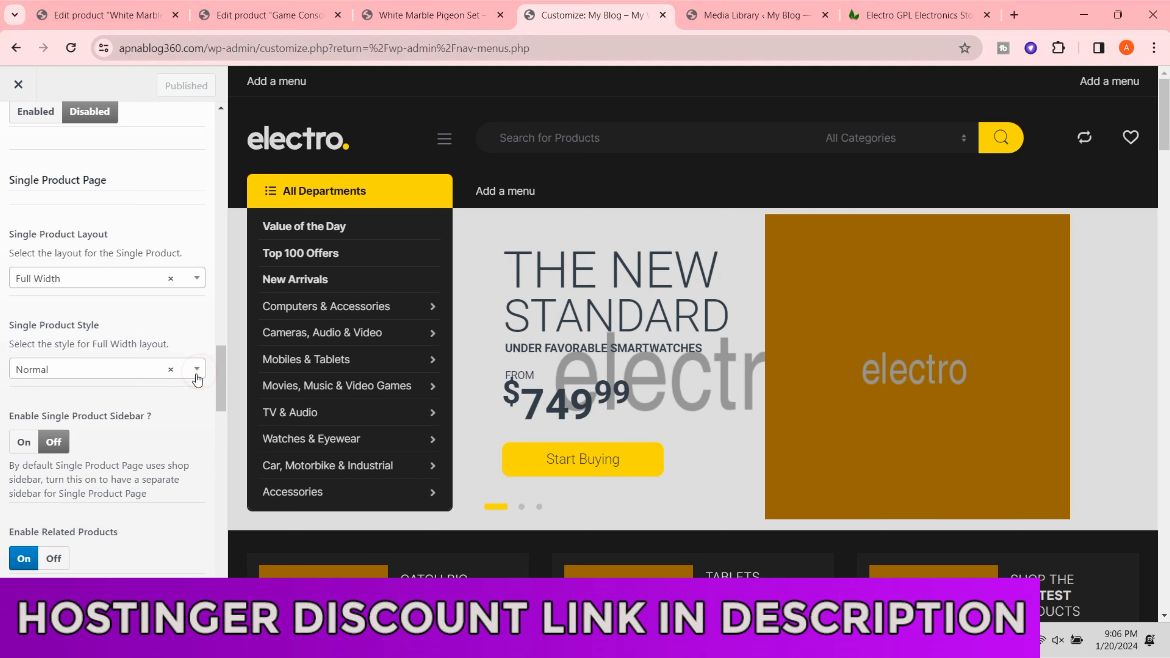
# - Turn the Single Product Sale Timer on and back off in the Single Product Page settings
pyautogui.scroll(-5, 109, 430)
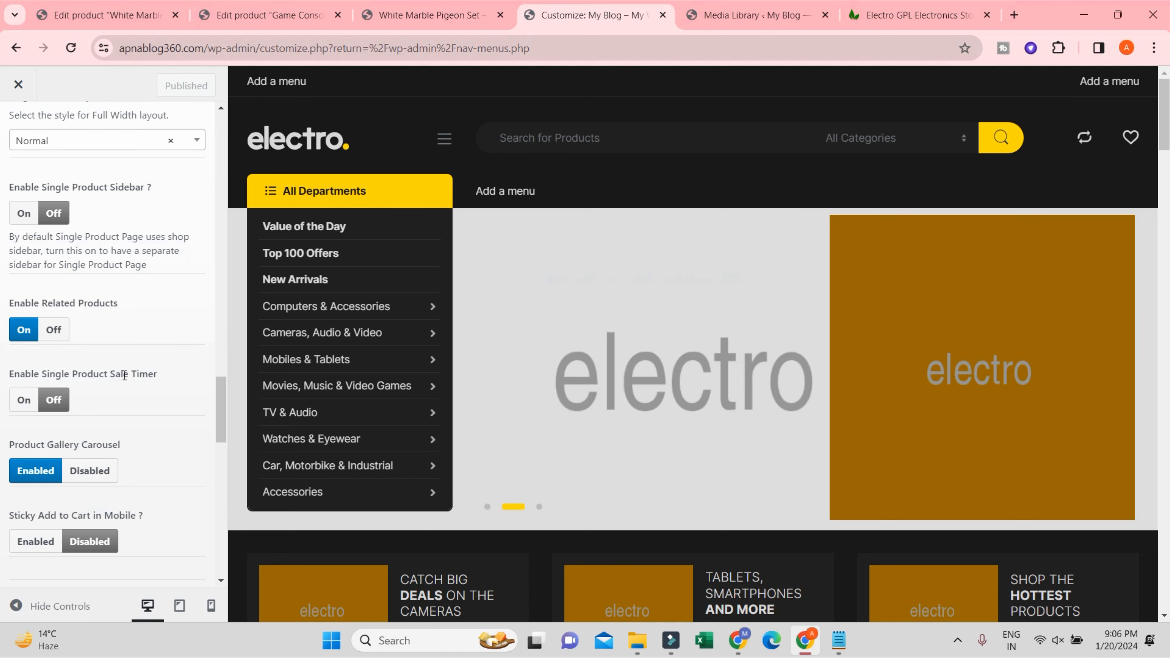
pyautogui.click(24, 400)
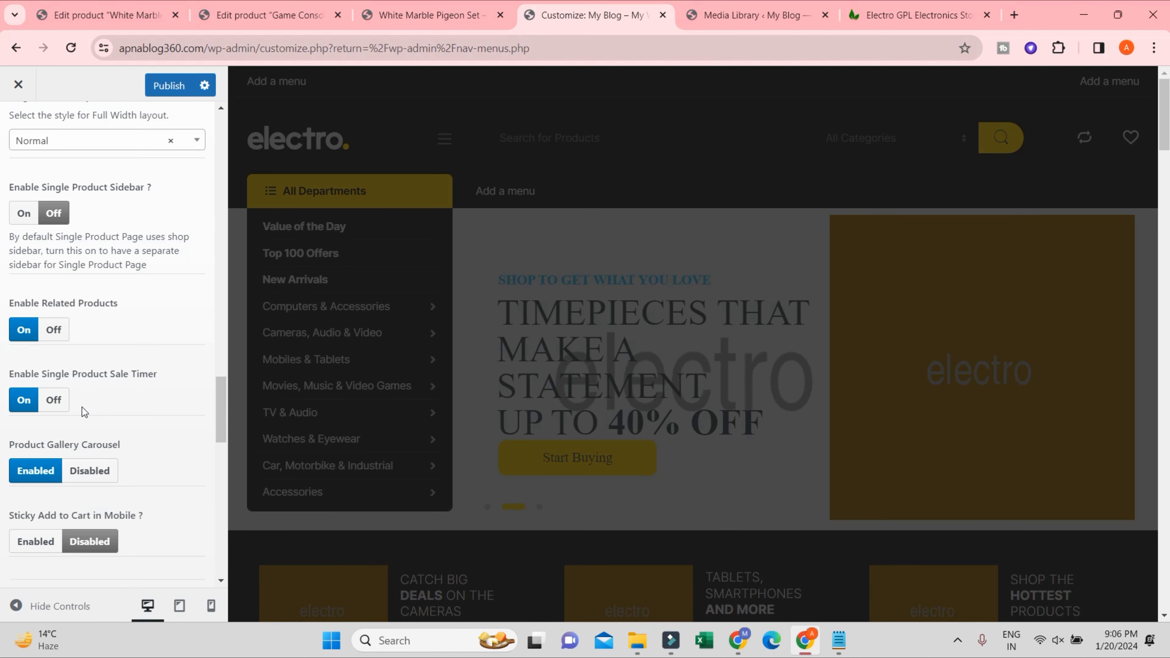
pyautogui.moveTo(297, 407)
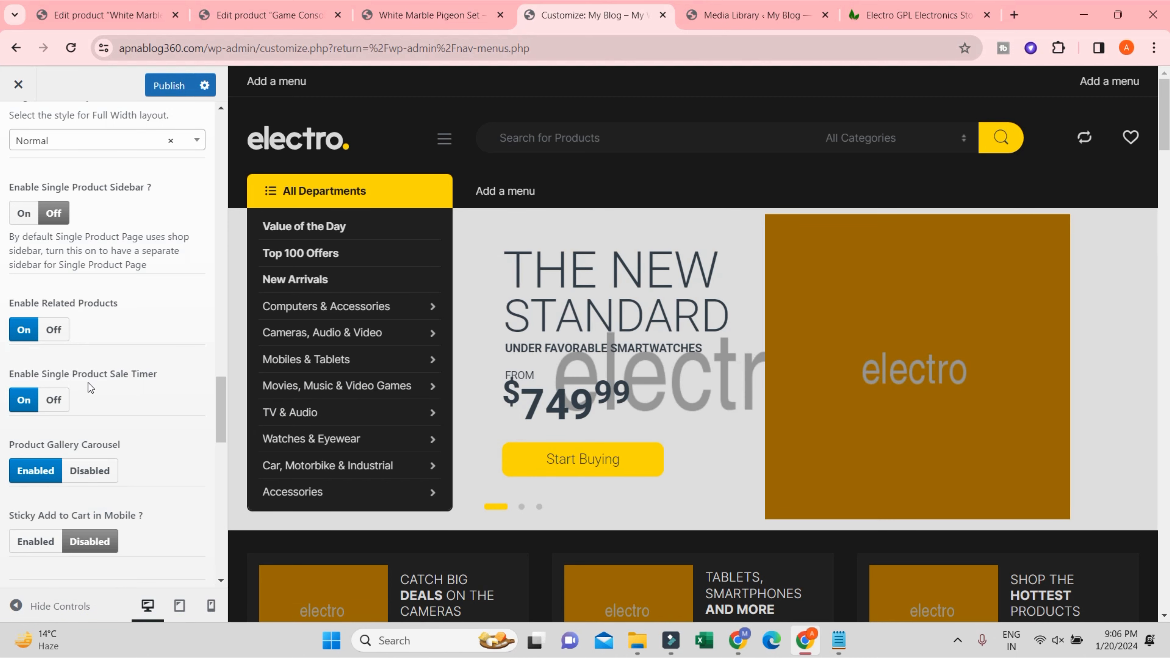
pyautogui.click(54, 400)
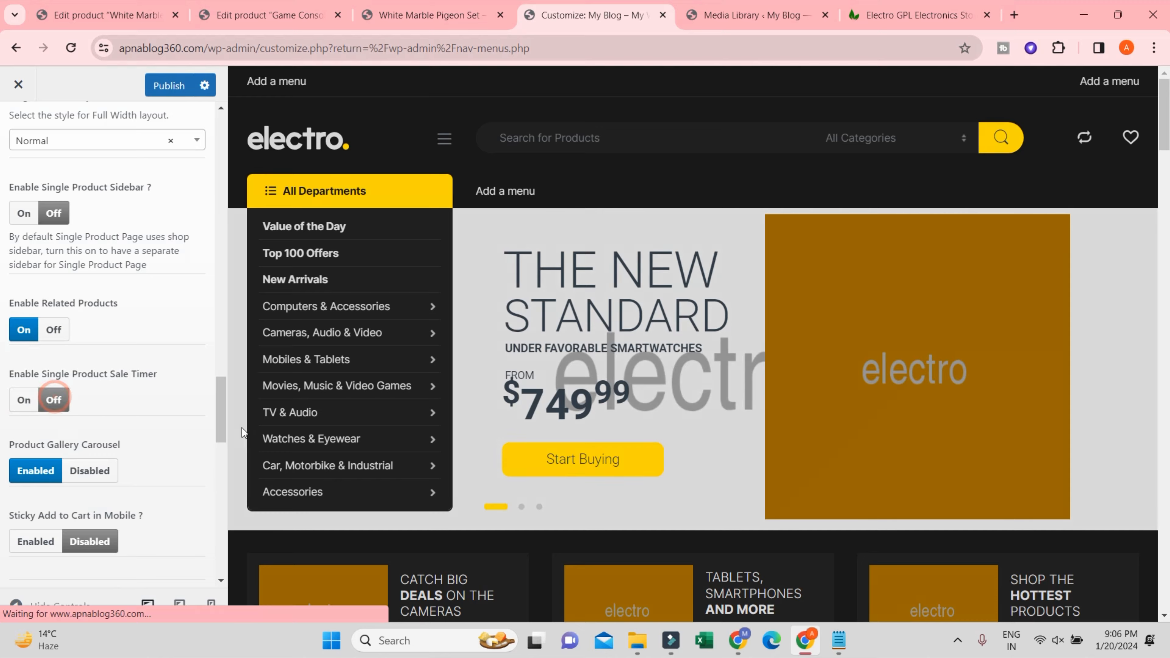
pyautogui.scroll(-5, 126, 365)
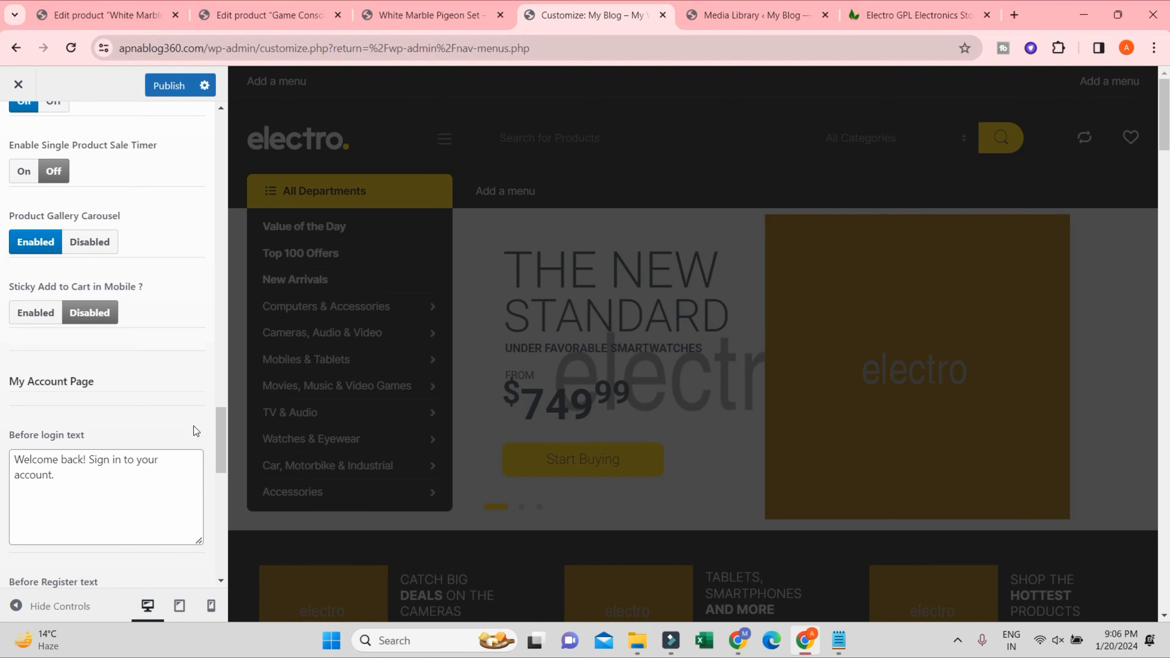
# - Publish the pending Shop settings and open the Header section of the customizer
pyautogui.moveTo(220, 433); pyautogui.dragTo(230, 124)
pyautogui.click(163, 92)
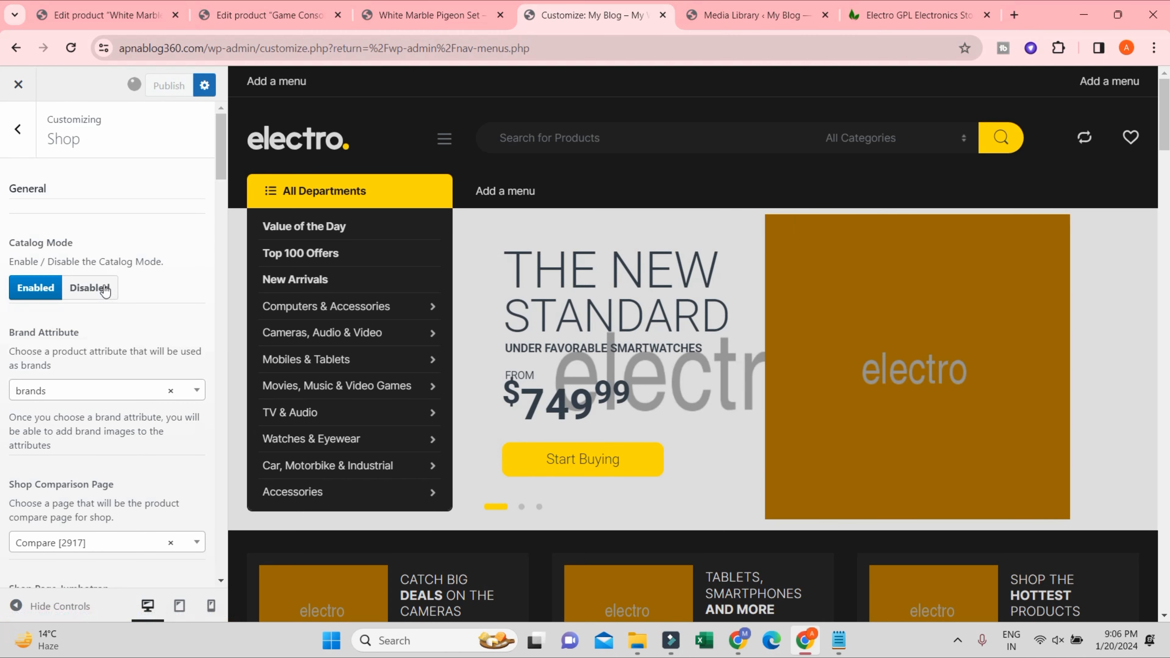
pyautogui.click(32, 133)
pyautogui.click(150, 306)
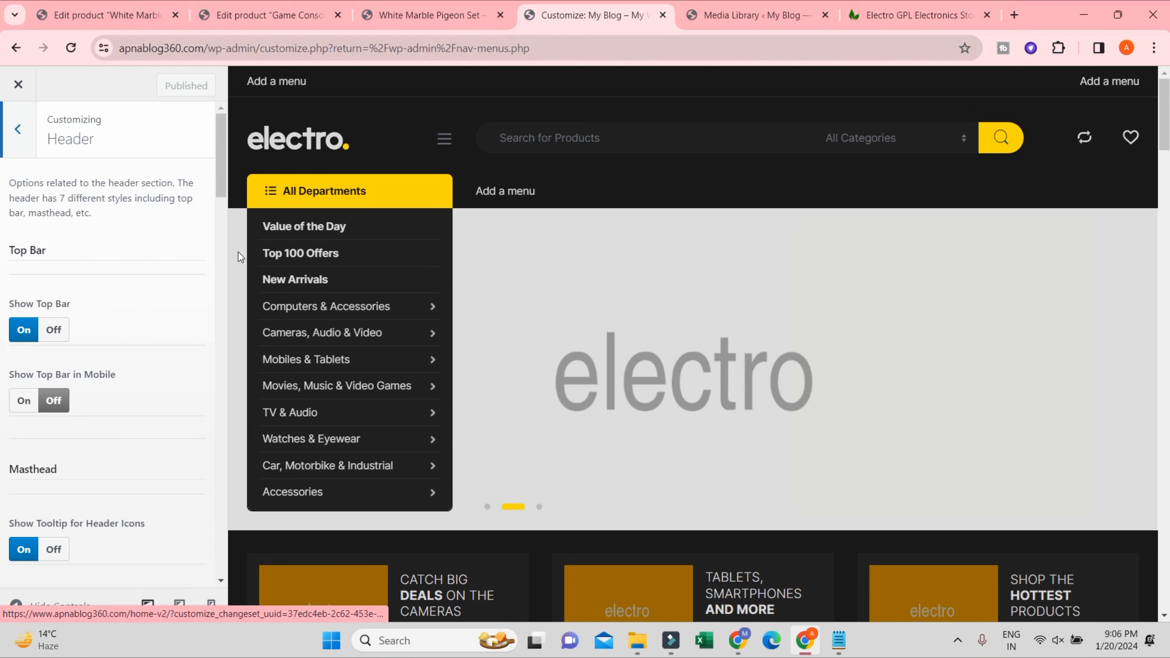
# - Switch Show Top Bar off and back on, and turn on Show Top Bar in Mobile
pyautogui.click(54, 330)
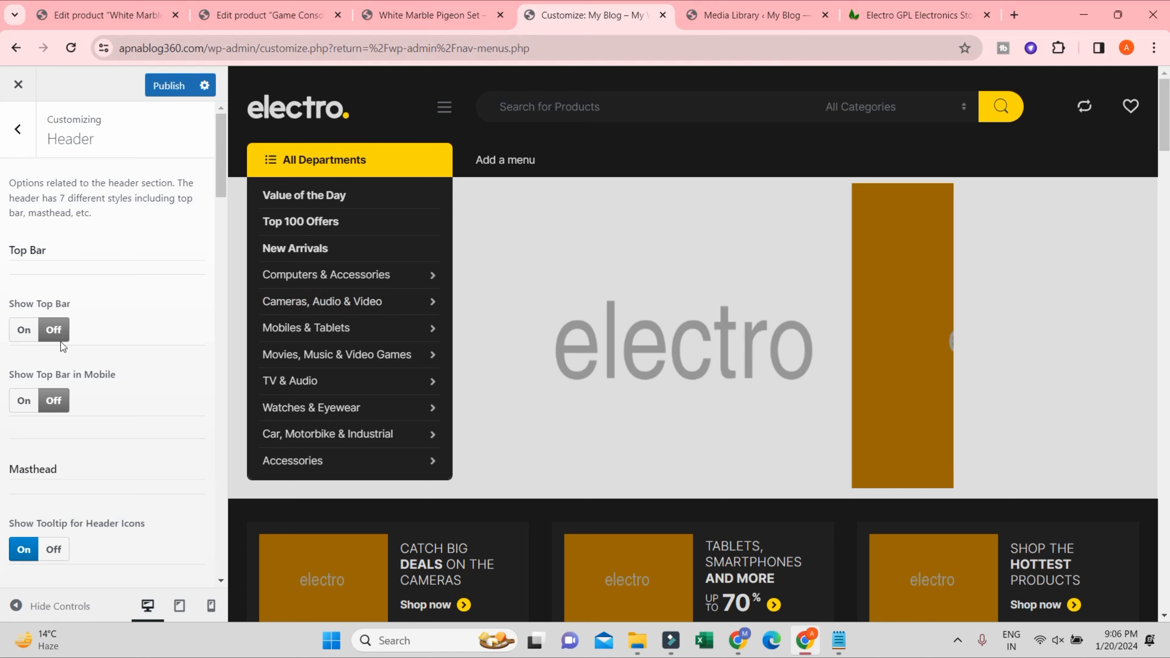
pyautogui.click(22, 327)
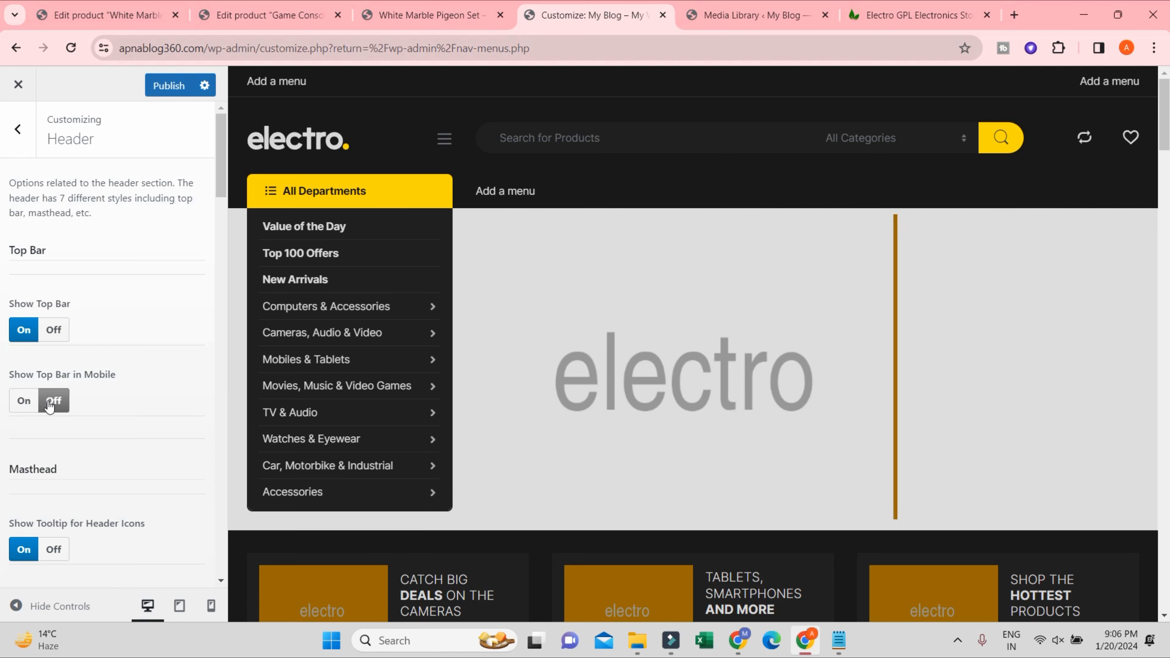
pyautogui.click(28, 404)
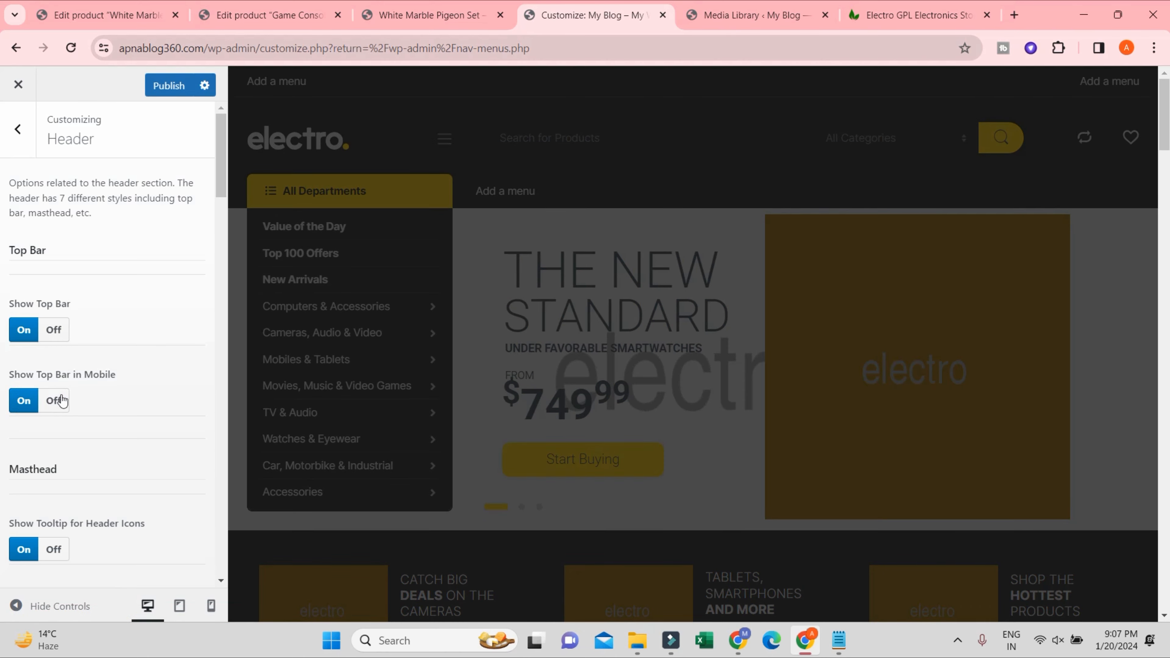
# - Set the Header Style to Header v12 in the Masthead settings
pyautogui.scroll(-5, 64, 399)
pyautogui.scroll(-3, 96, 414)
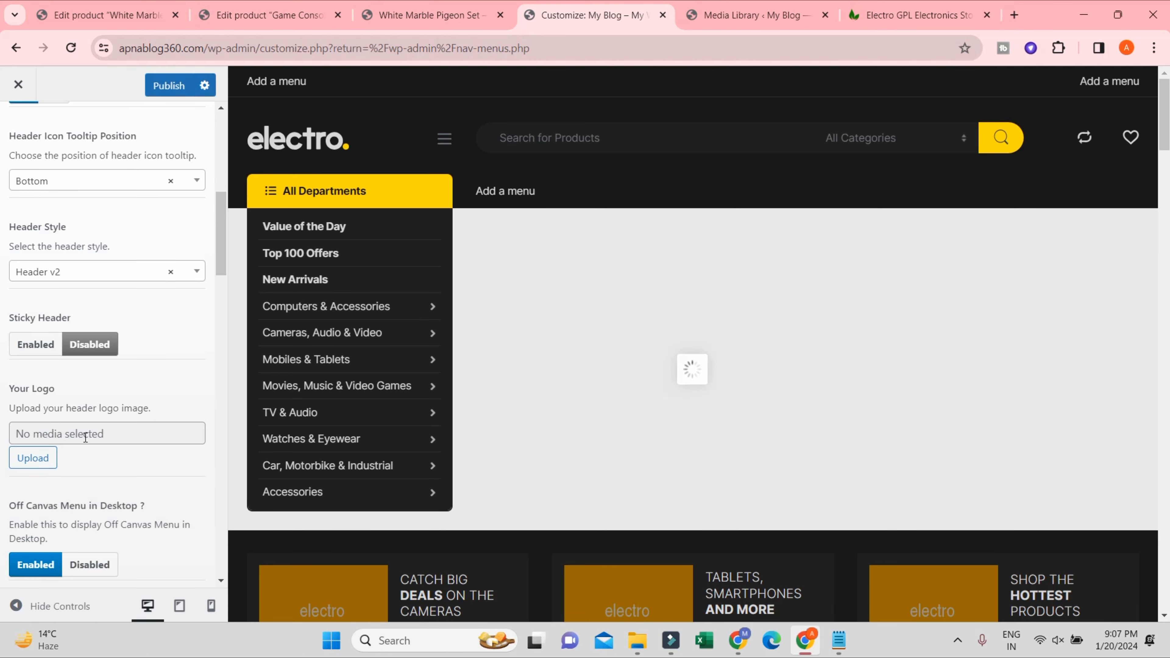
pyautogui.click(197, 271)
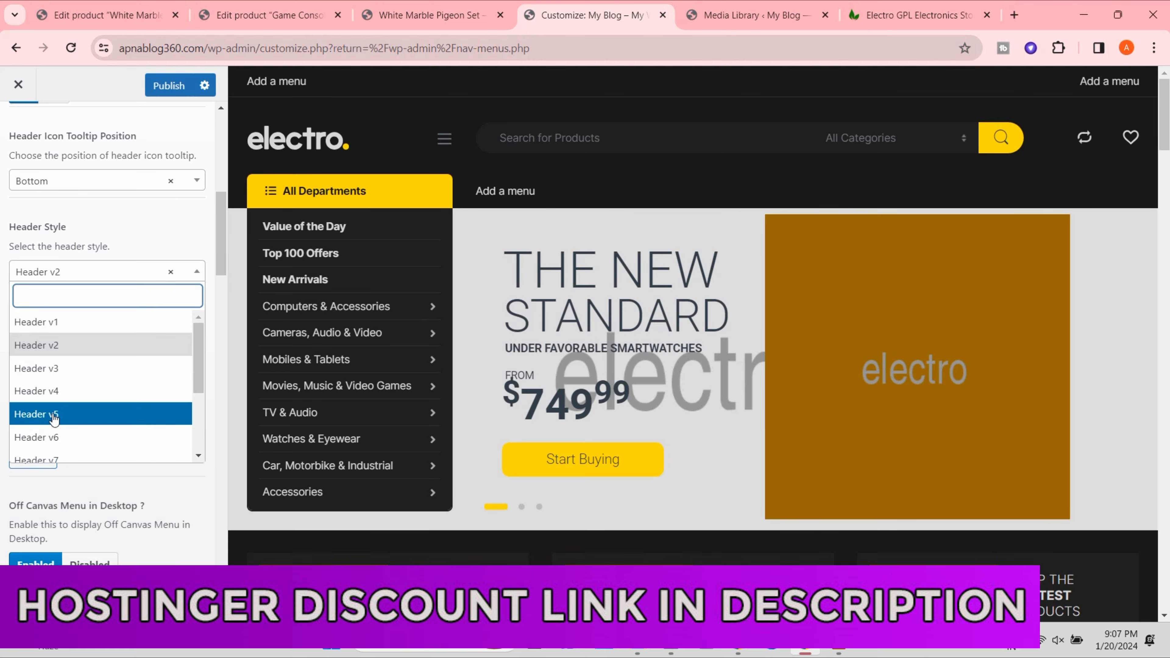
pyautogui.scroll(-3, 138, 413)
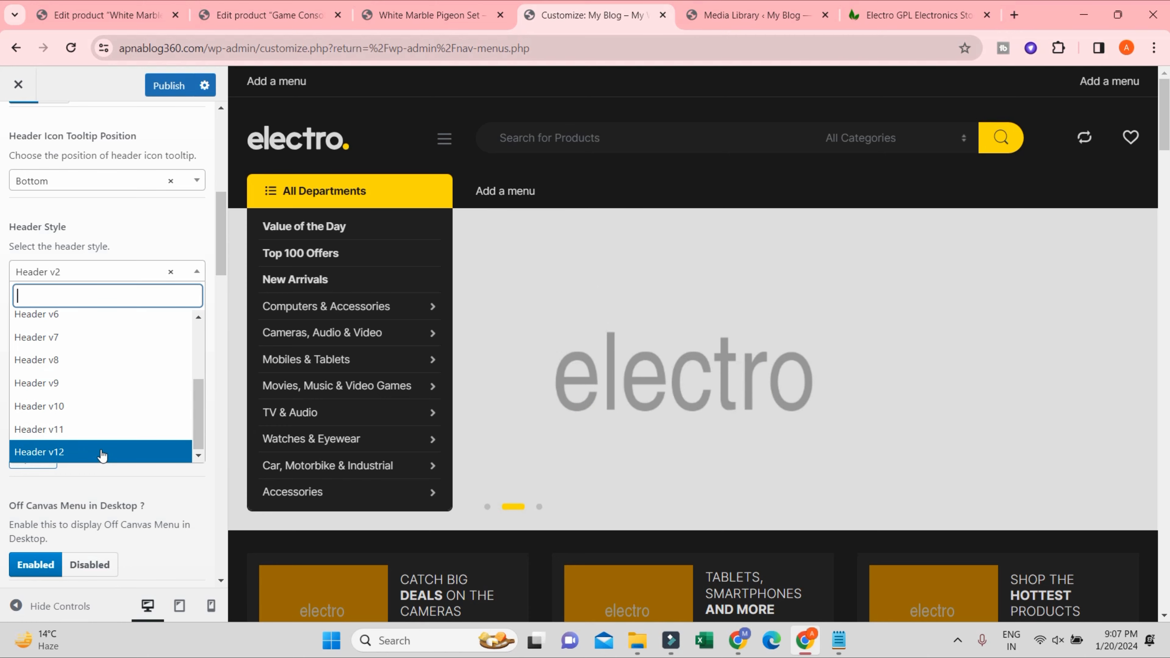
pyautogui.click(104, 449)
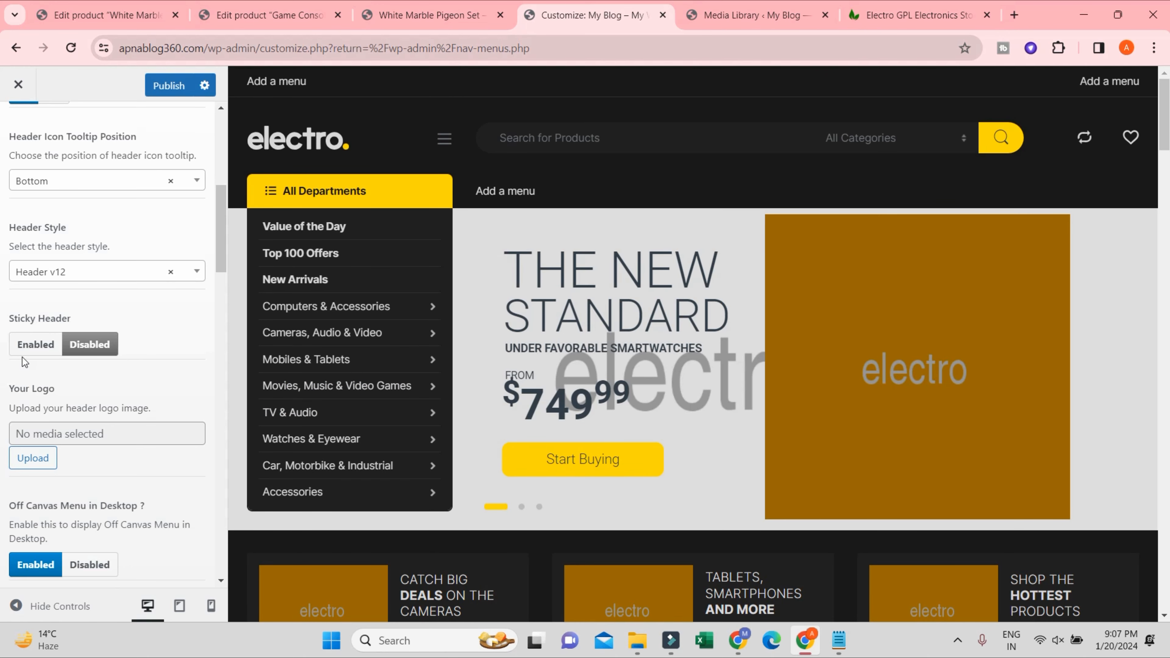
# - Enable the Sticky Header and check how the header behaves along the home page preview
pyautogui.click(35, 345)
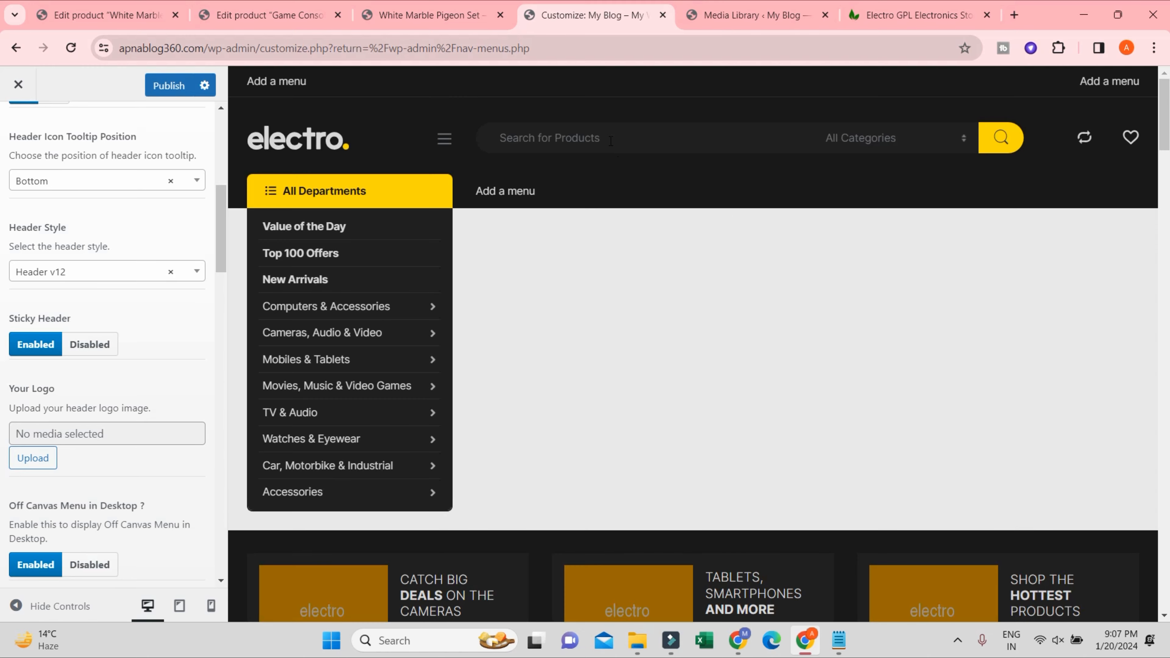
pyautogui.scroll(-5, 633, 160)
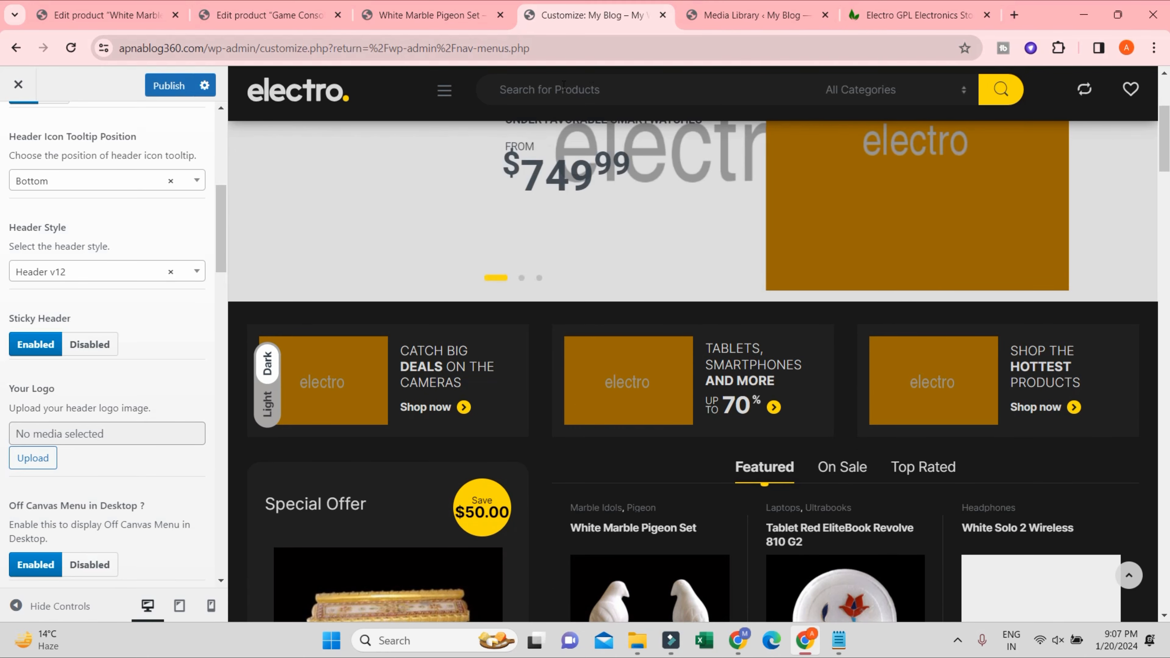
pyautogui.scroll(5, 608, 211)
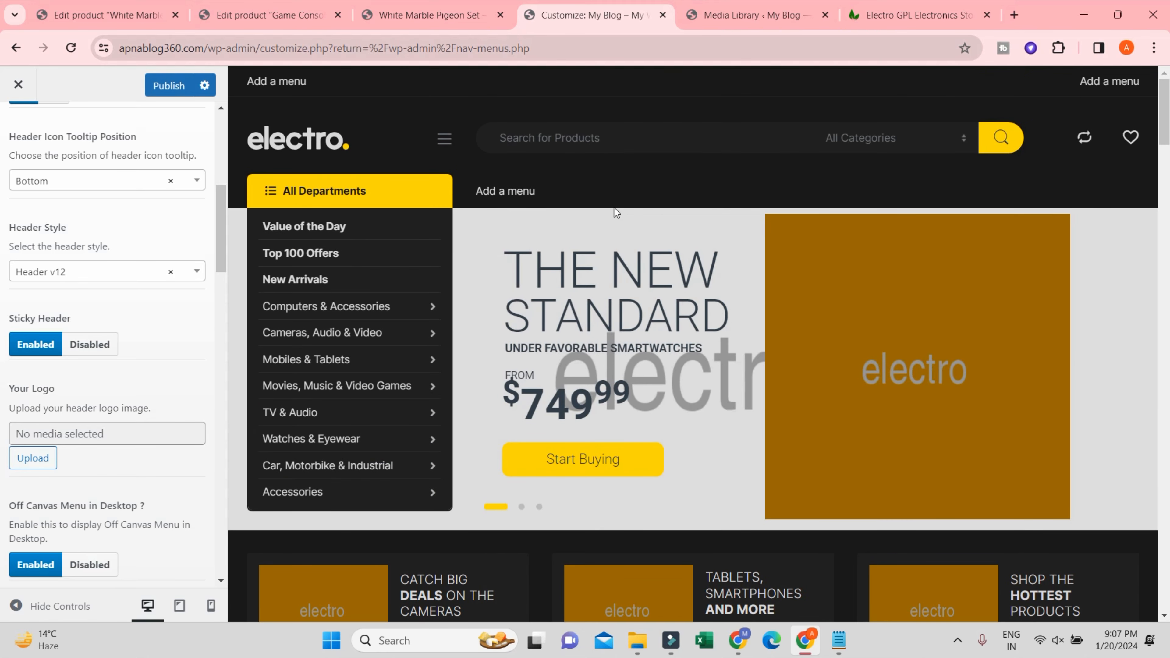
pyautogui.scroll(-2, 615, 207)
pyautogui.scroll(-2, 614, 207)
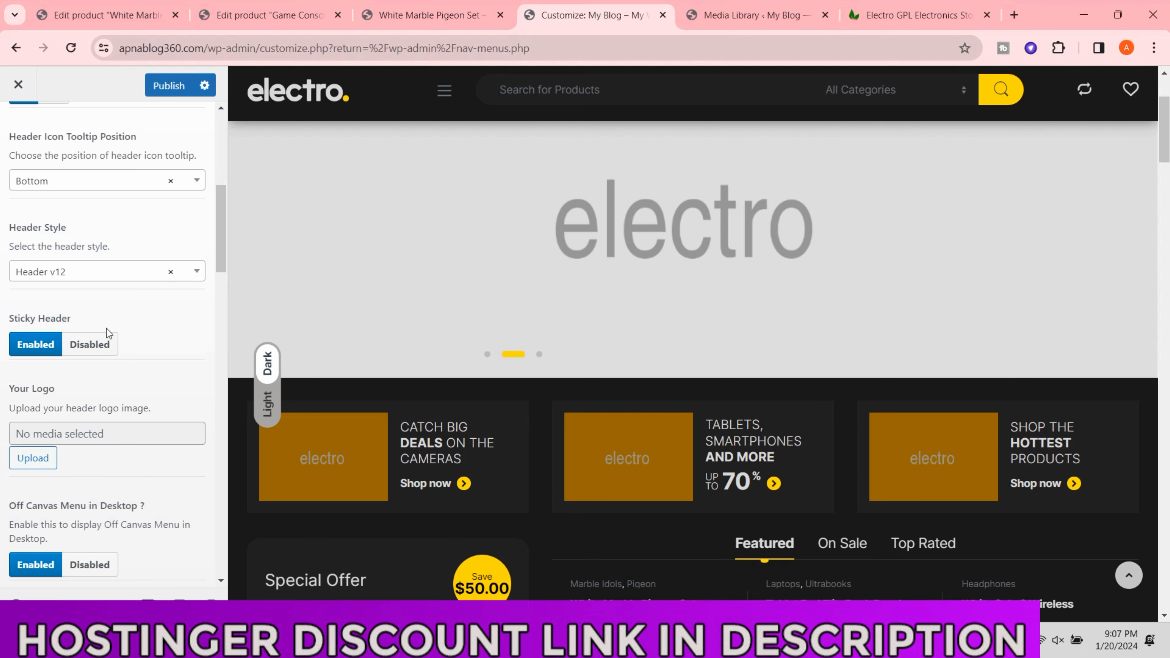
# - Disable the Sticky Header to compare the home page preview without it, and enable it again
pyautogui.click(113, 341)
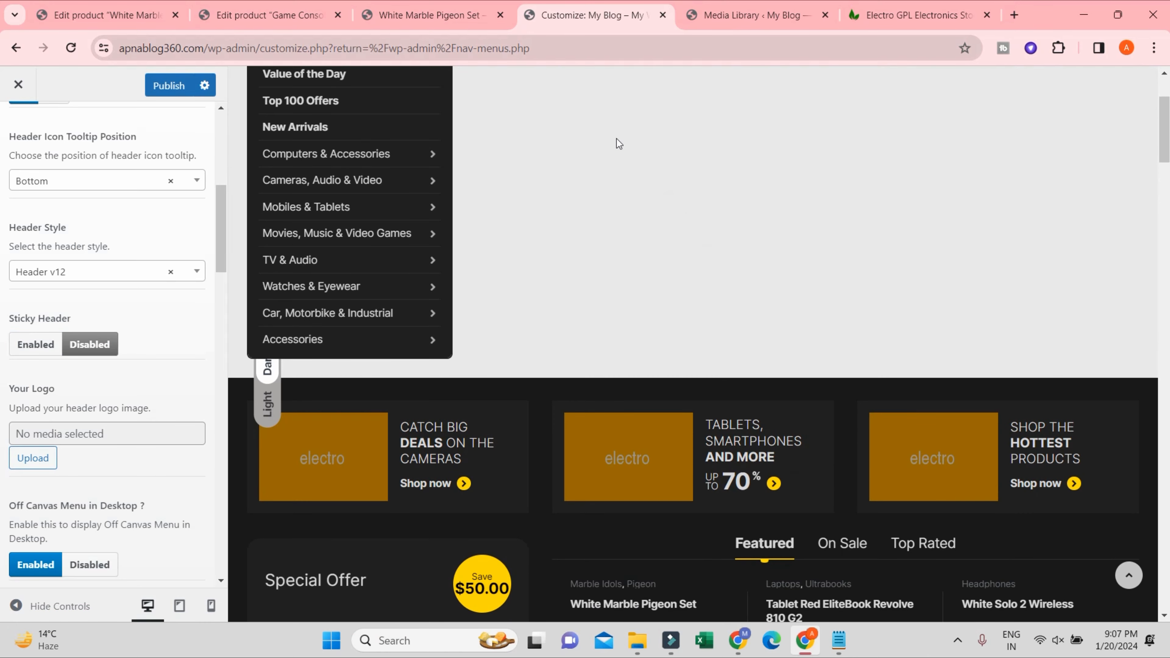
pyautogui.scroll(-10, 642, 169)
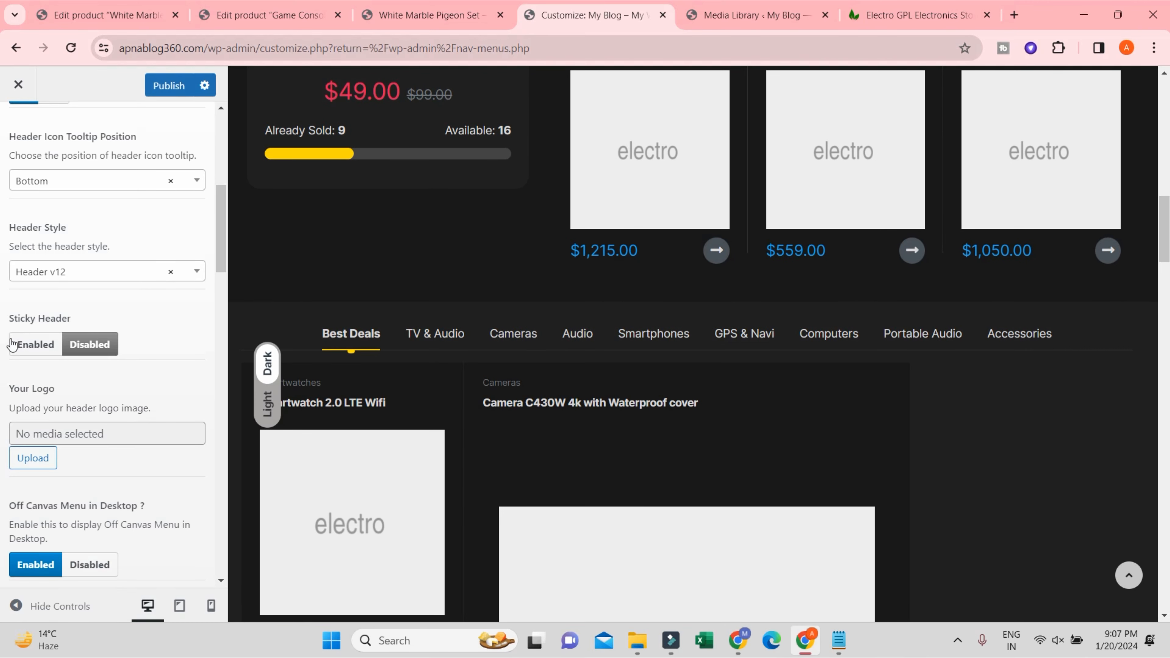
pyautogui.click(37, 344)
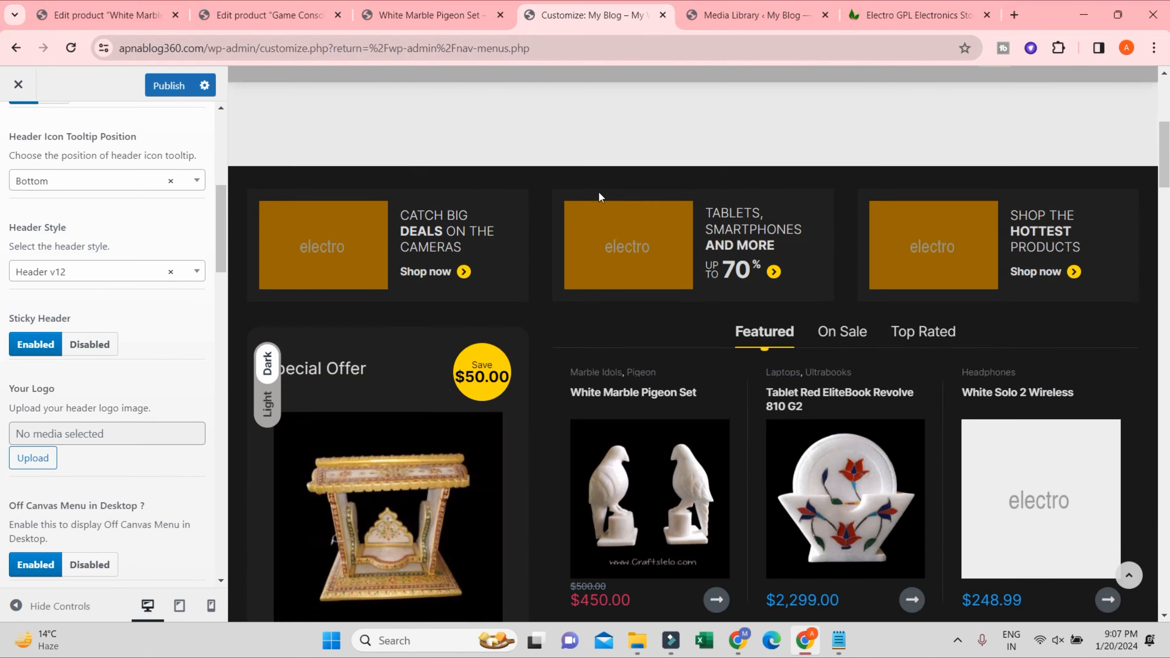
pyautogui.scroll(-8, 761, 239)
pyautogui.scroll(15, 761, 239)
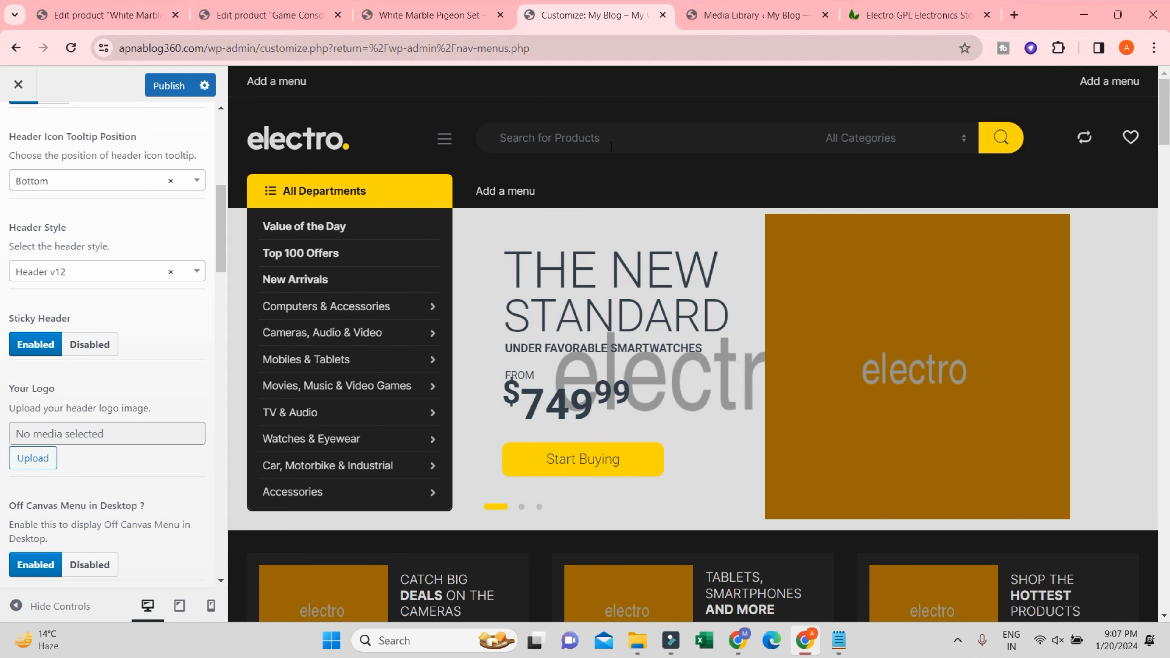
pyautogui.scroll(-8, 611, 146)
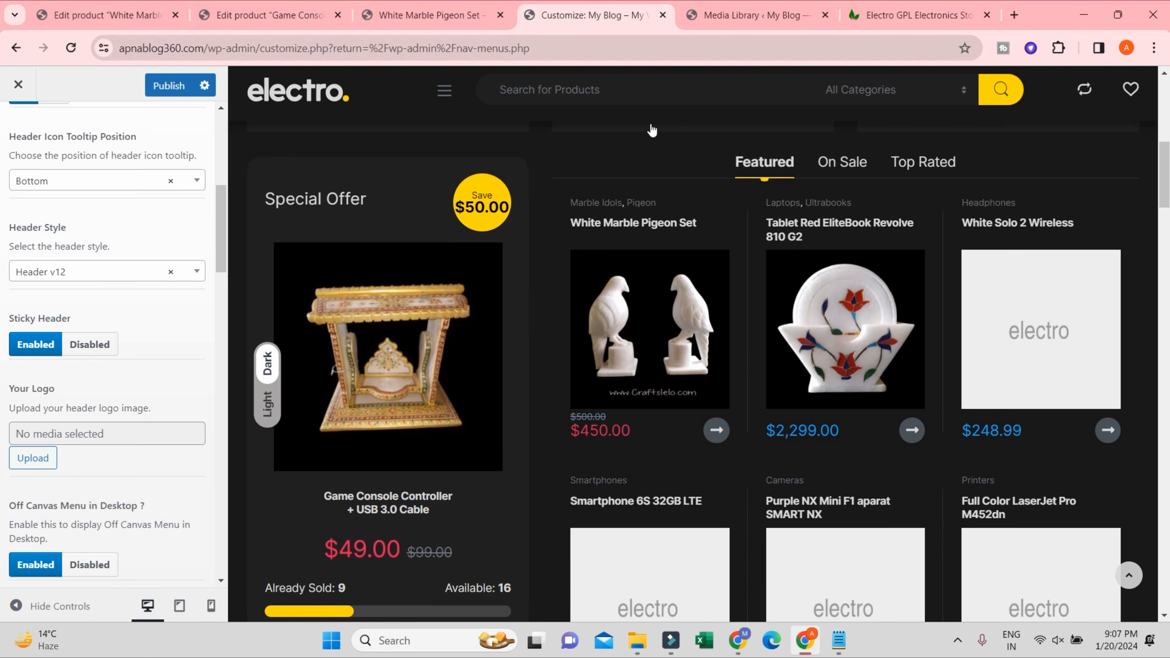
# - Publish the header changes and open the Footer section of the customizer
pyautogui.scroll(-2, 74, 423)
pyautogui.click(169, 85)
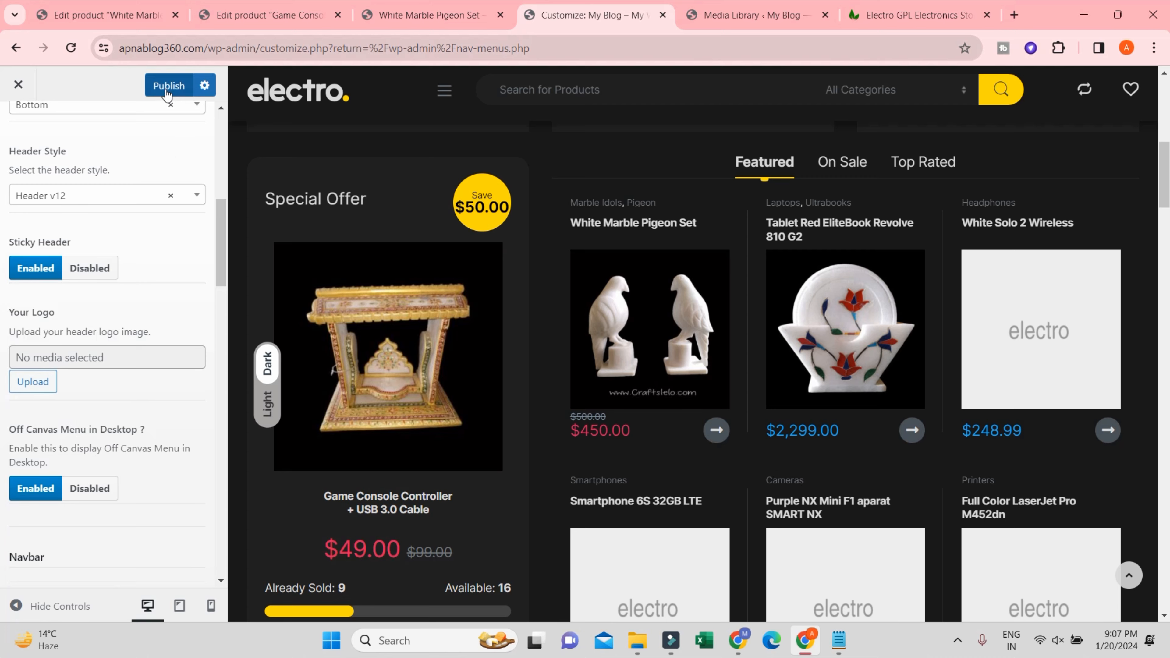
pyautogui.scroll(10, 11, 119)
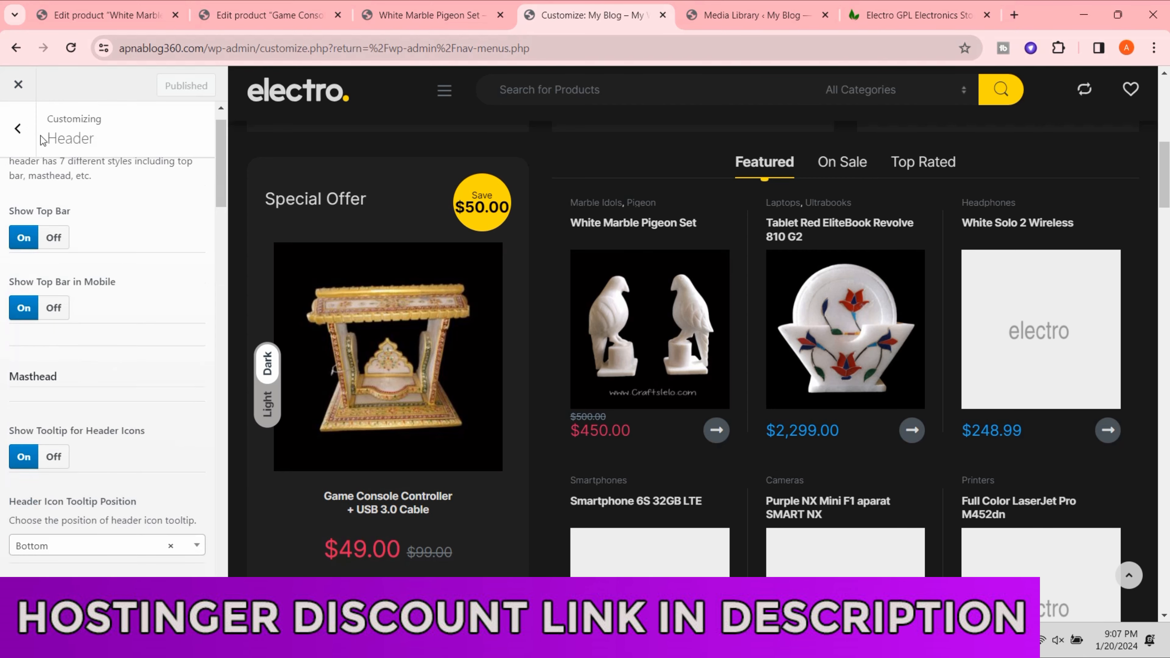
pyautogui.click(14, 122)
pyautogui.click(73, 339)
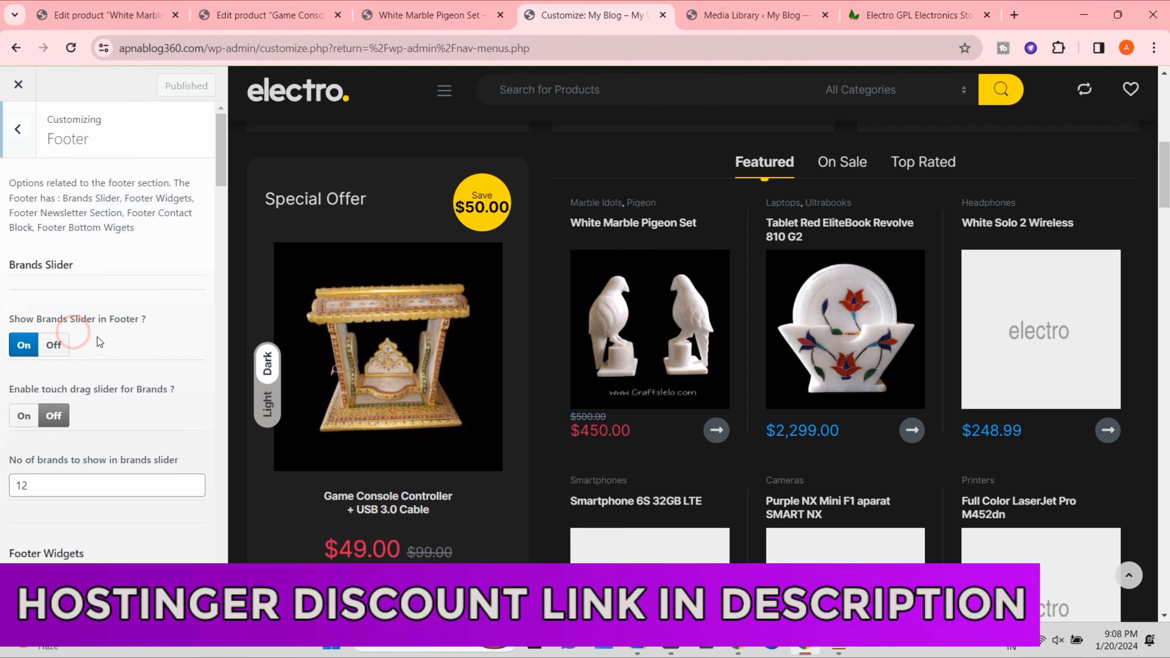
# - Review the Footer Widgets and newsletter settings and compare them with the footer of the White Marble Pigeon Set page
pyautogui.scroll(-10, 139, 276)
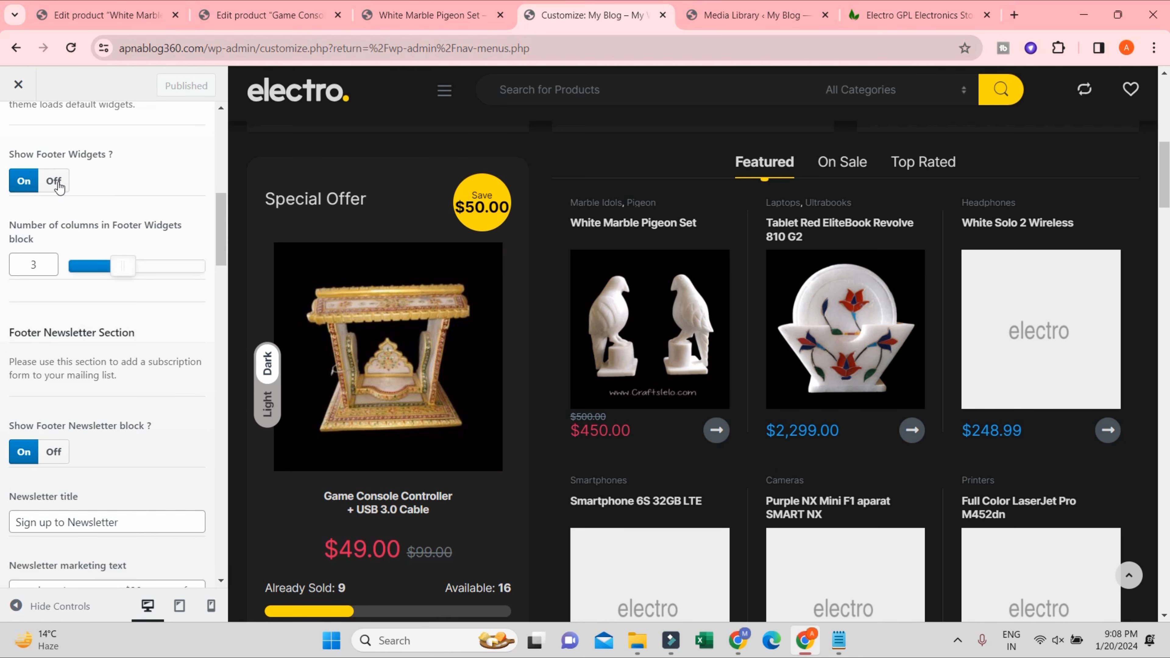
pyautogui.scroll(3, 59, 186)
pyautogui.scroll(-5, 111, 256)
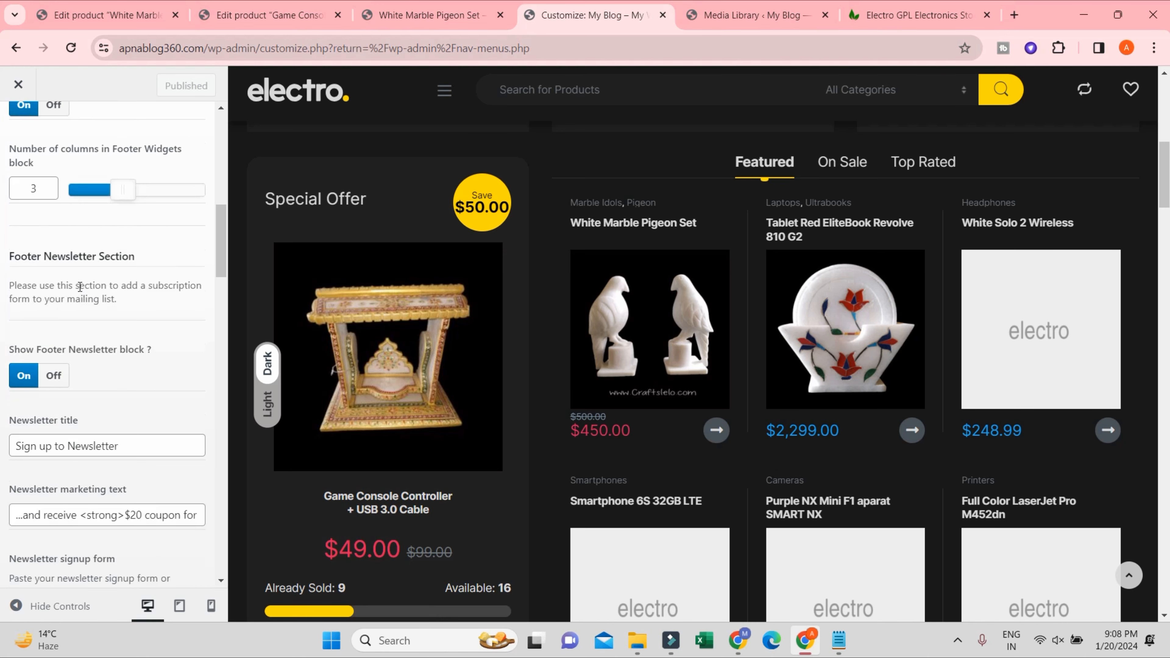
pyautogui.scroll(4, 67, 283)
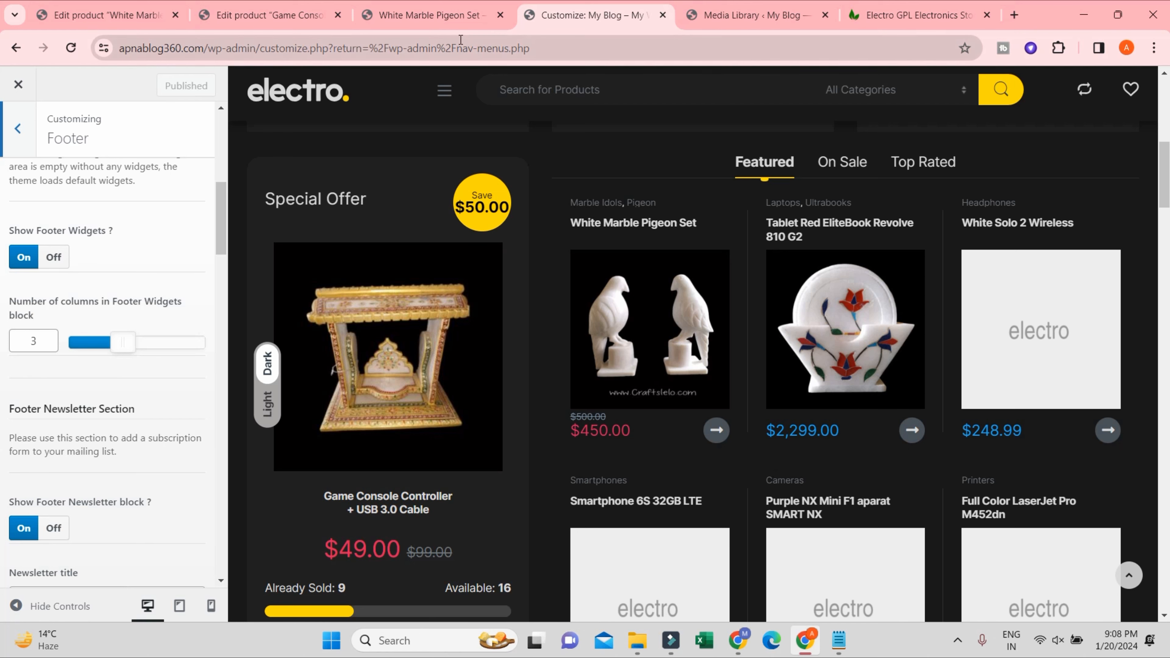
pyautogui.click(404, 16)
pyautogui.scroll(-10, 930, 470)
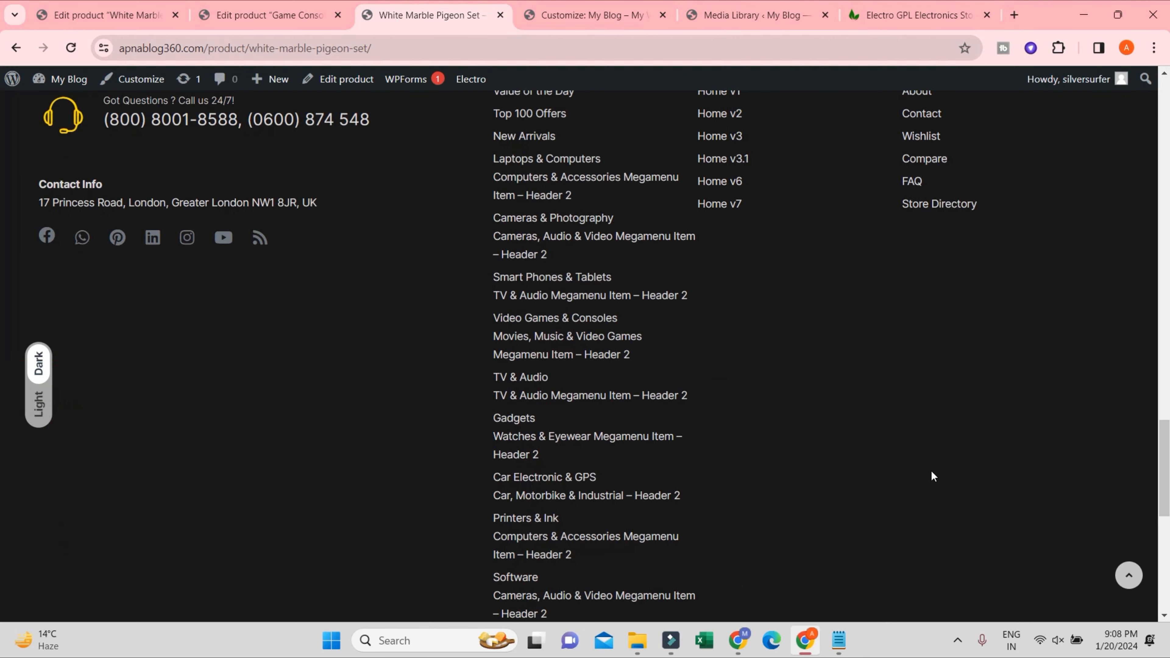
pyautogui.scroll(7, 788, 430)
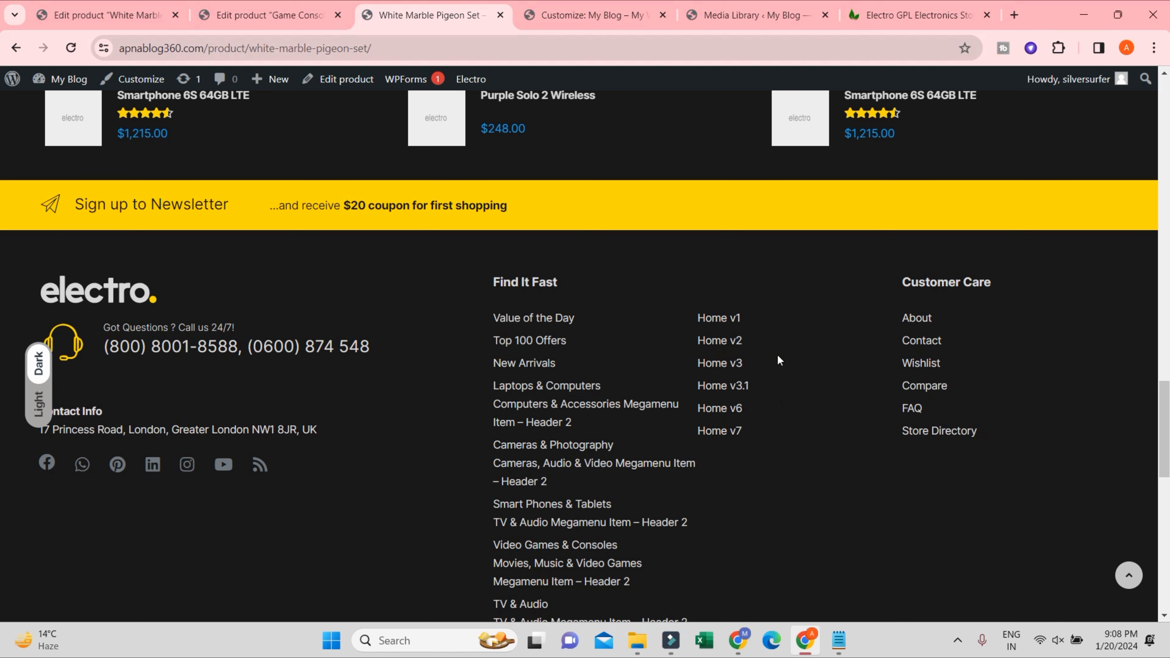
# - View the newsletter title, marketing text and signup form settings, and check the newsletter bar on the product page
pyautogui.click(571, 18)
pyautogui.scroll(-7, 52, 341)
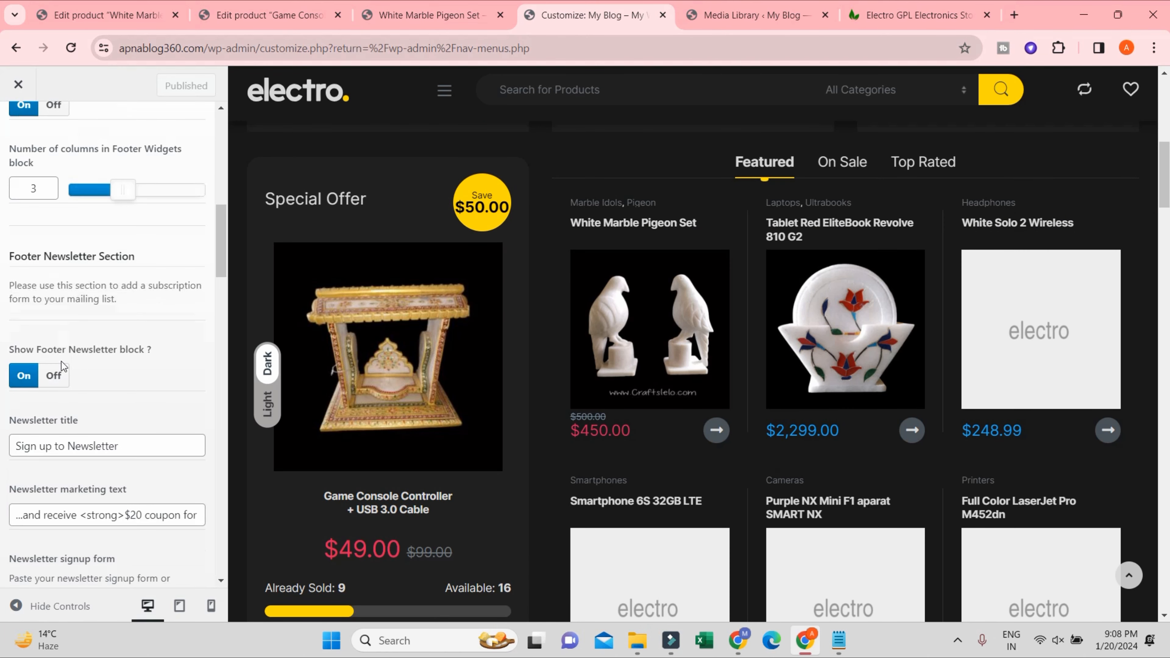
pyautogui.scroll(-1, 105, 363)
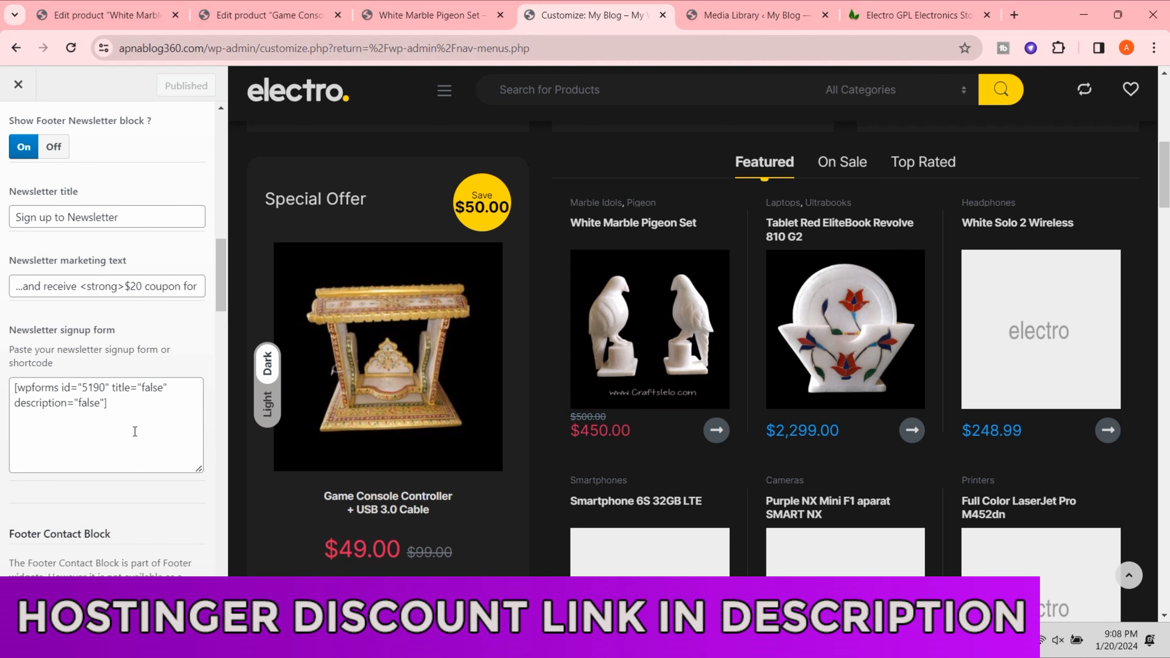
pyautogui.click(747, 19)
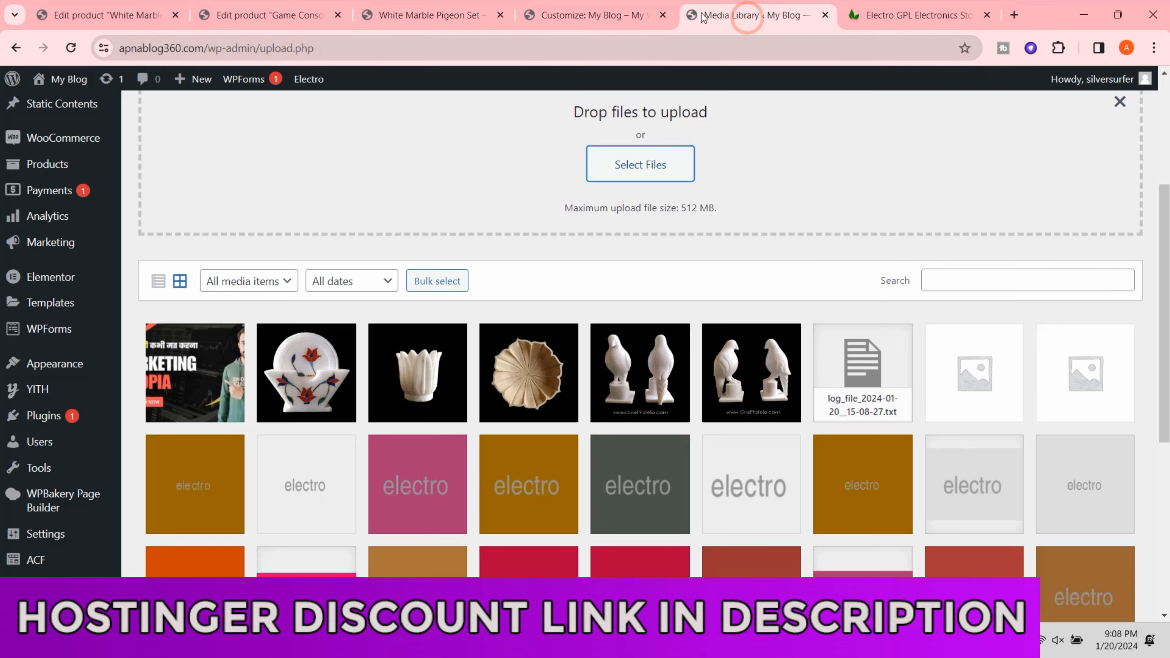
pyautogui.click(428, 15)
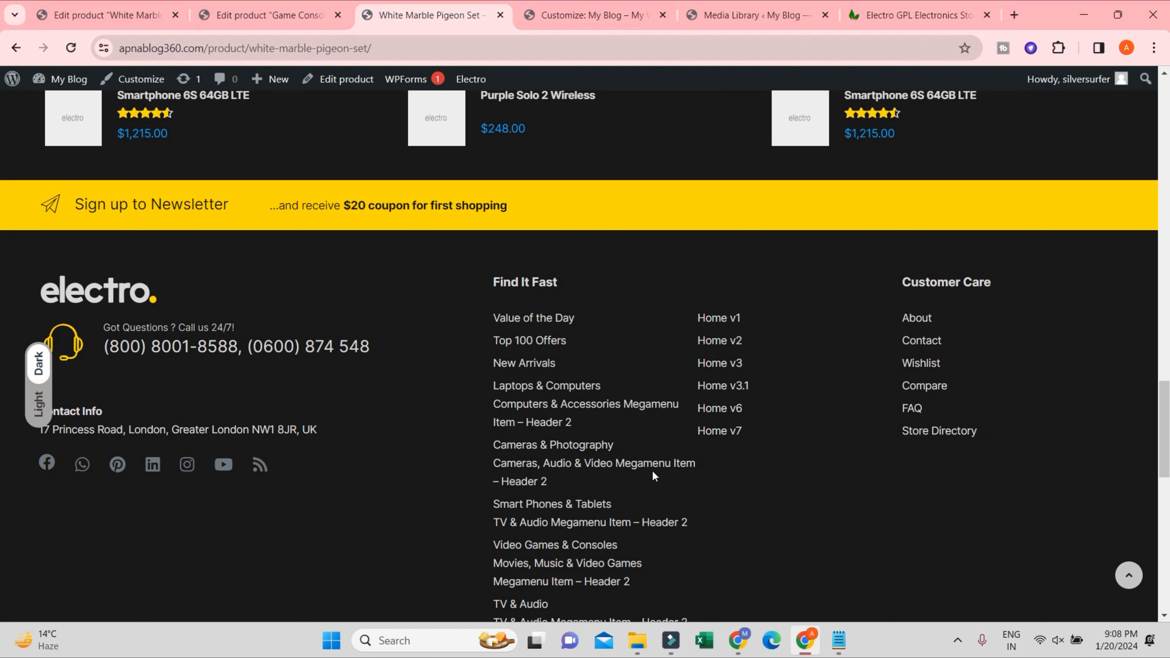
# - Return to the customizer and examine the footer settings from the Footer Contact Block to the credit text and payment icons
pyautogui.click(591, 15)
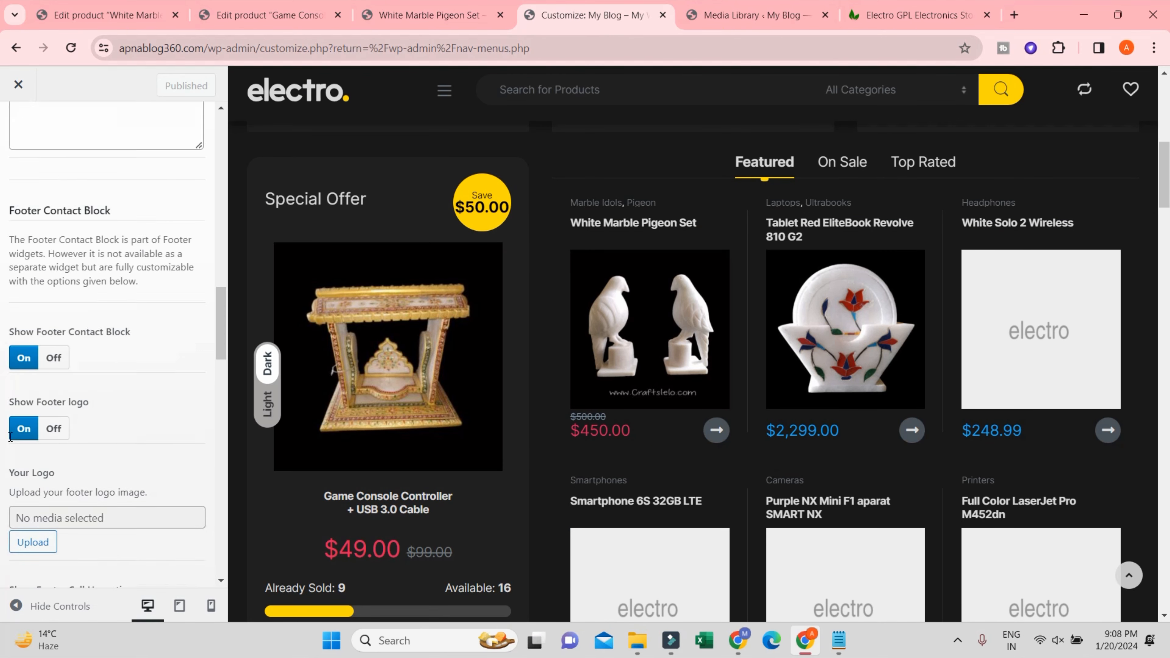
pyautogui.scroll(-1, 95, 342)
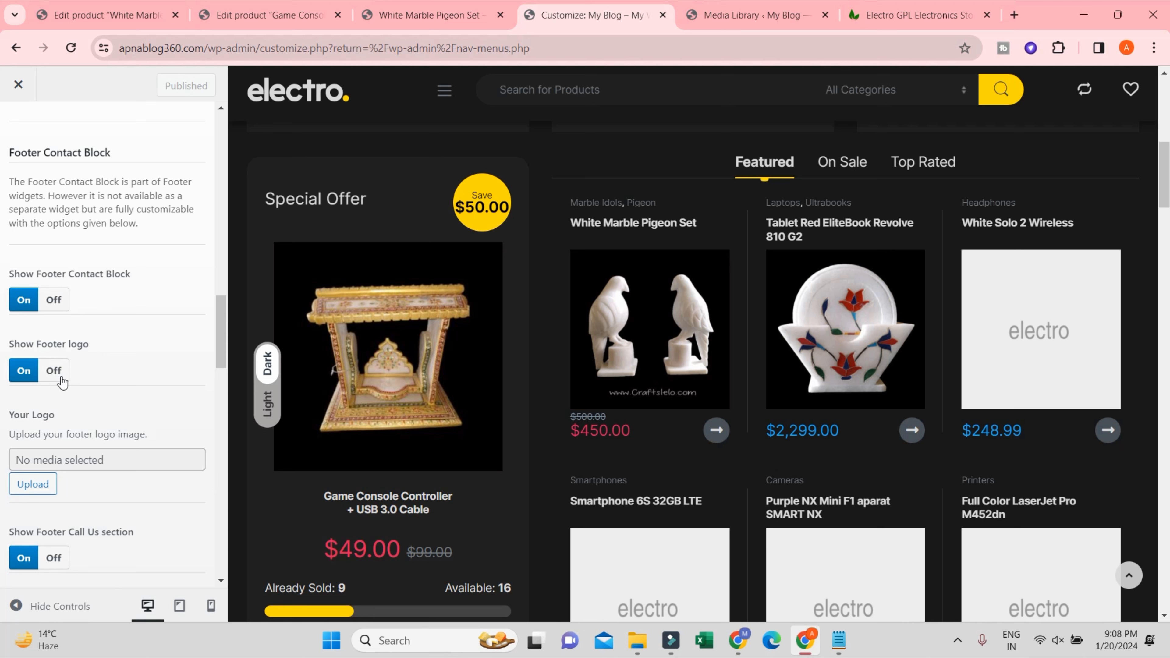
pyautogui.scroll(-2, 59, 371)
pyautogui.scroll(-3, 59, 371)
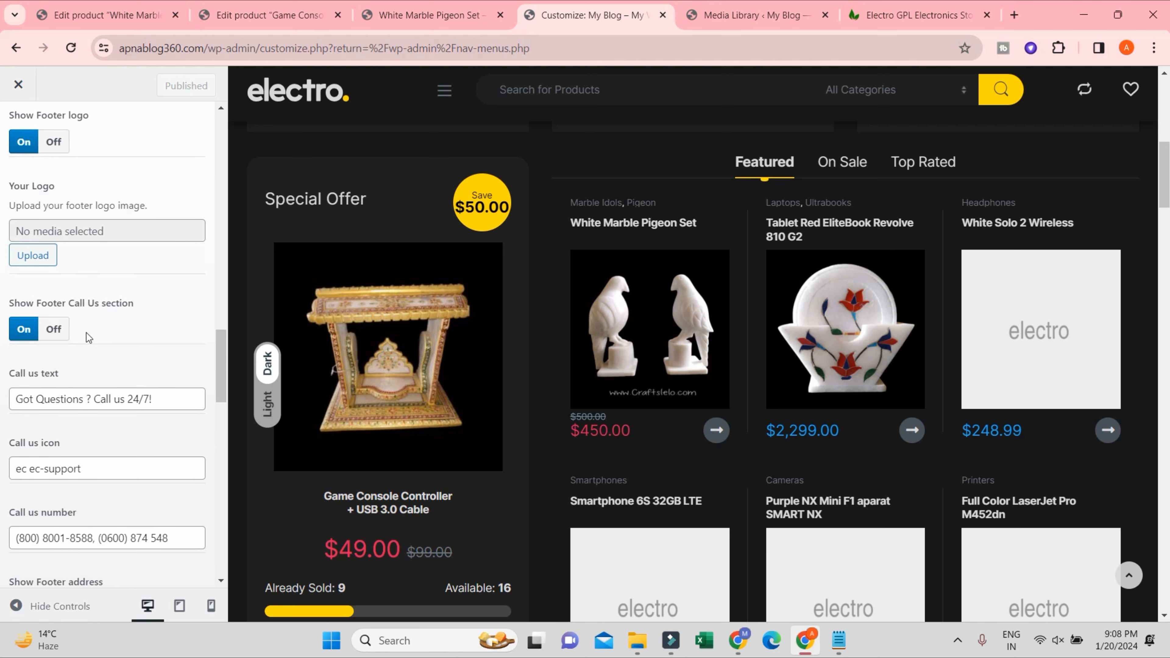
pyautogui.scroll(-3, 88, 337)
pyautogui.scroll(-6, 83, 378)
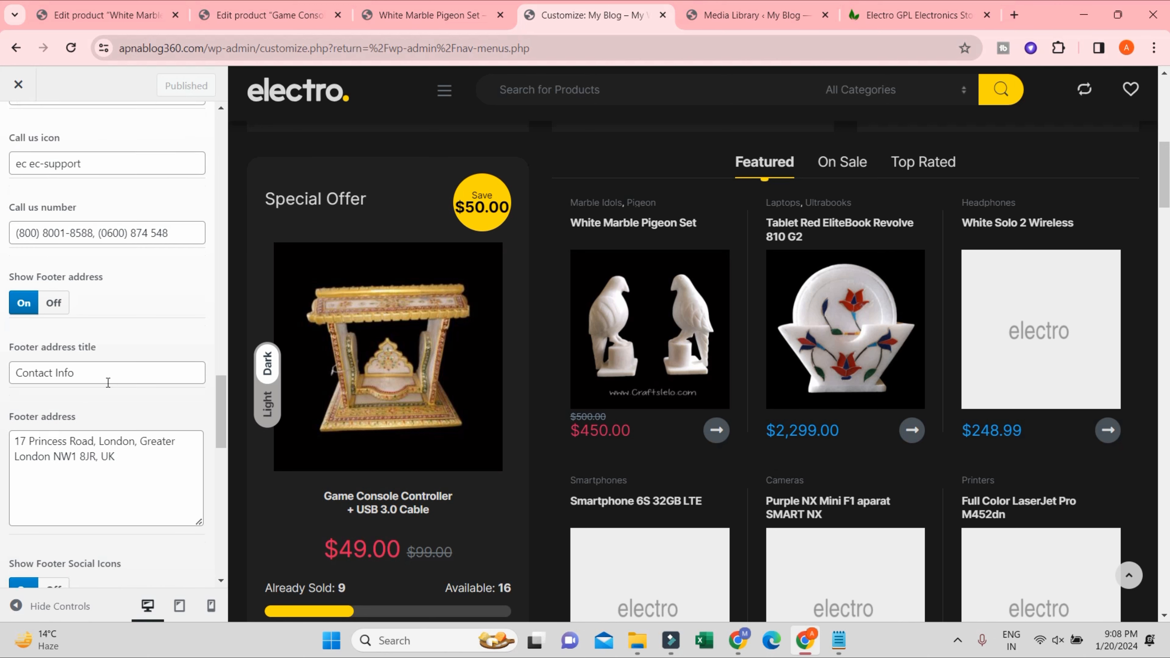
pyautogui.scroll(-13, 65, 322)
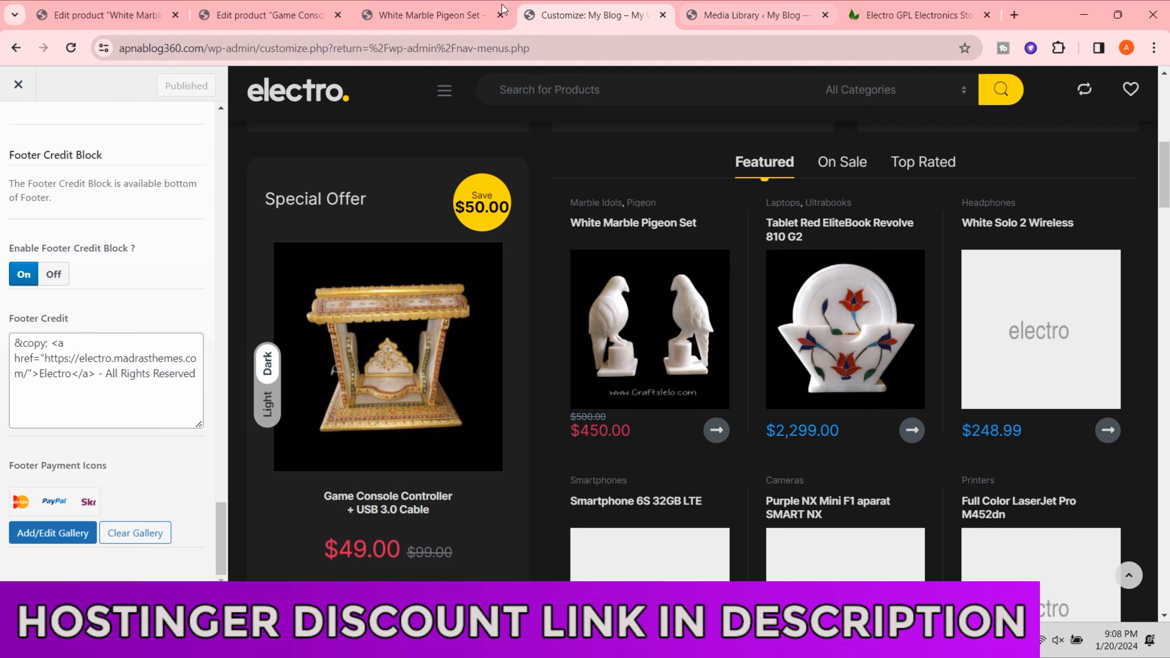
# - Check the credit line at the foot of the White Marble Pigeon Set page and append 2024 to the Footer Credit text
pyautogui.click(429, 15)
pyautogui.scroll(-10, 685, 461)
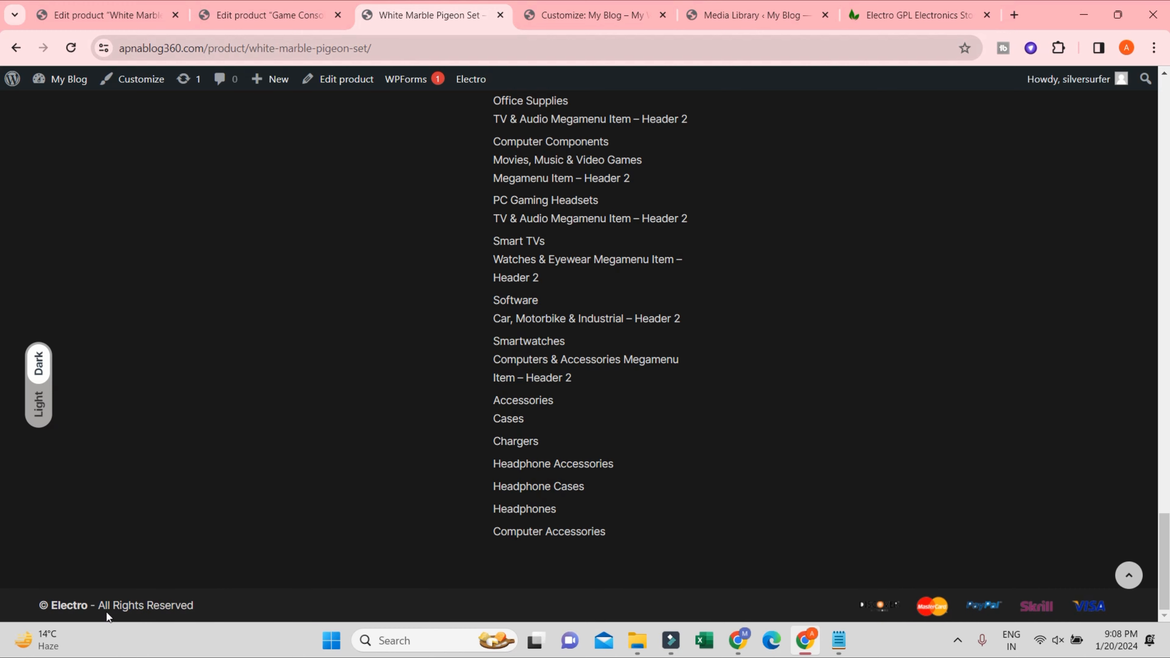
pyautogui.click(592, 14)
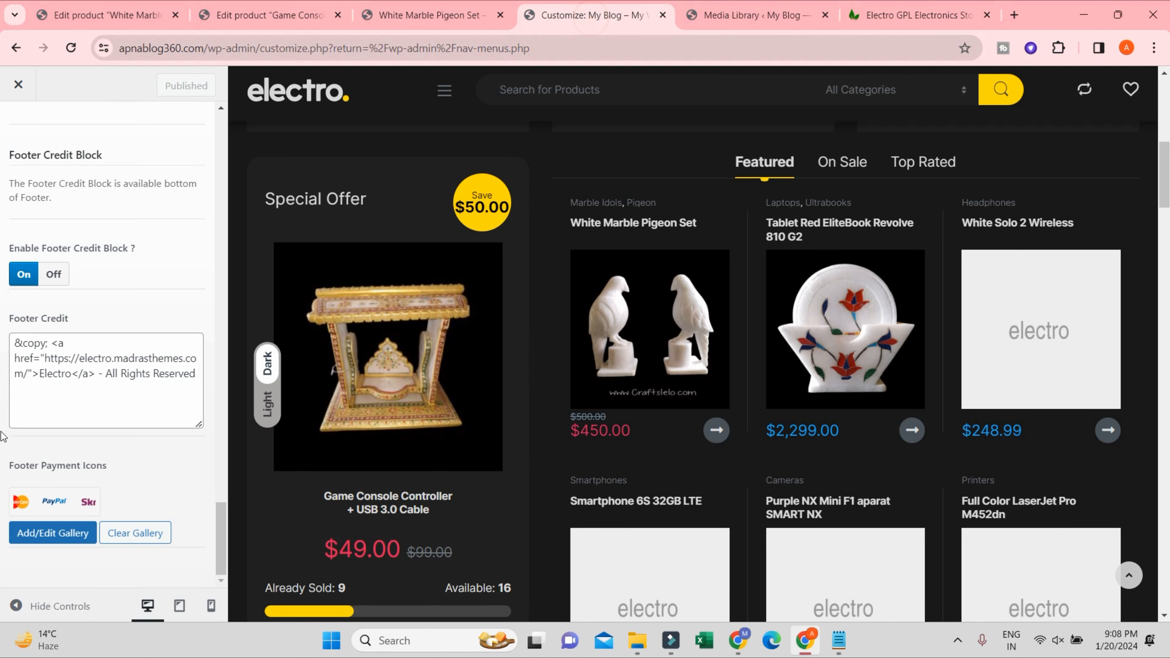
pyautogui.click(199, 372)
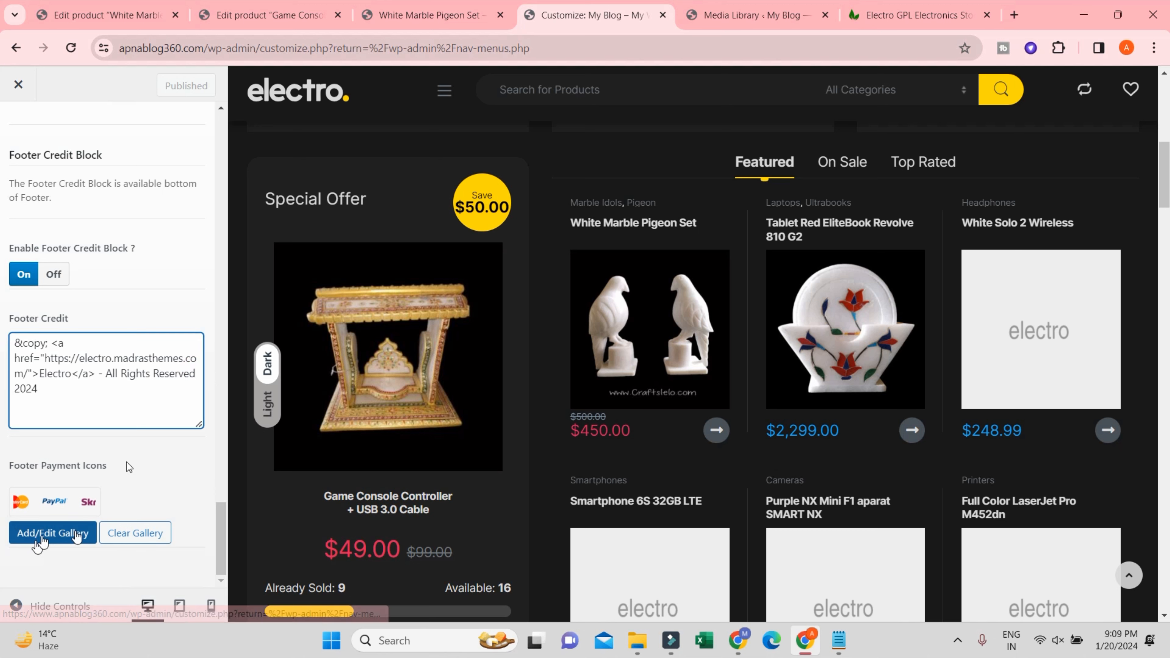
# - Publish the footer changes and reload the White Marble Pigeon Set page
pyautogui.scroll(12, 142, 328)
pyautogui.scroll(10, 142, 327)
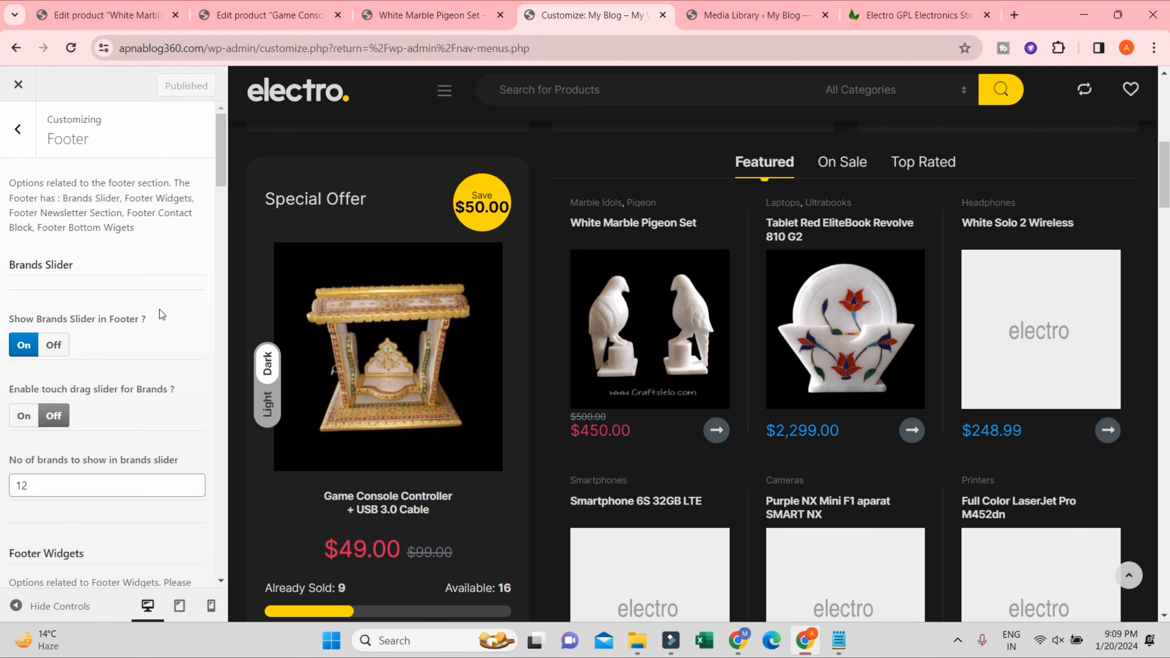
pyautogui.moveTo(221, 152); pyautogui.dragTo(227, 556)
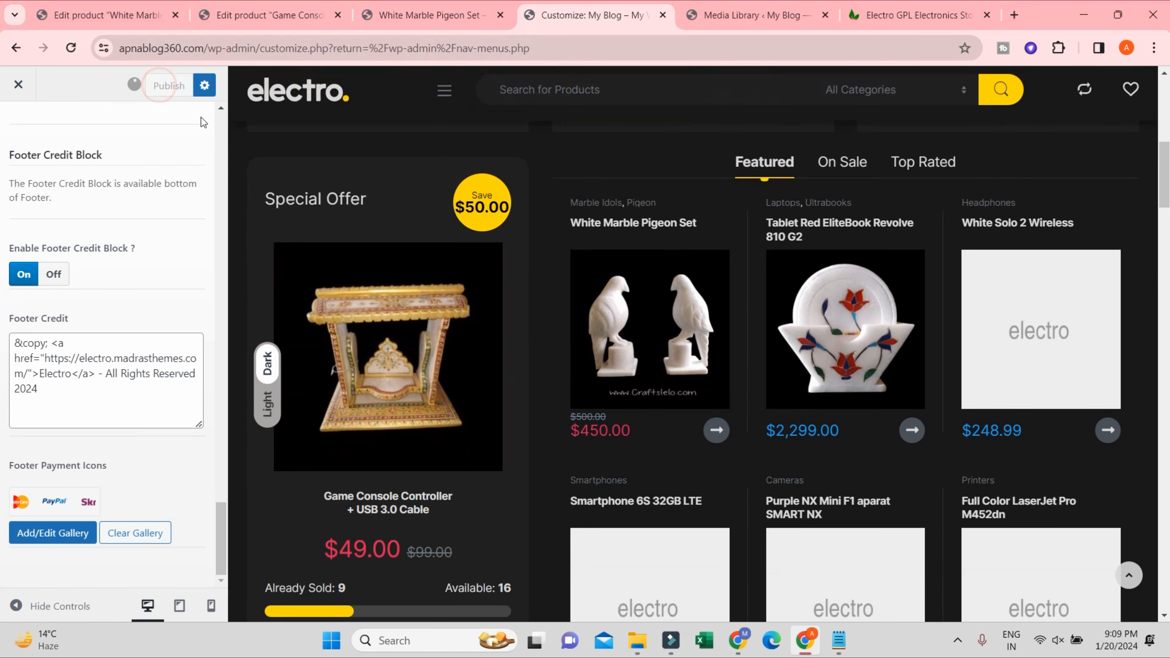
pyautogui.click(168, 86)
pyautogui.click(461, 14)
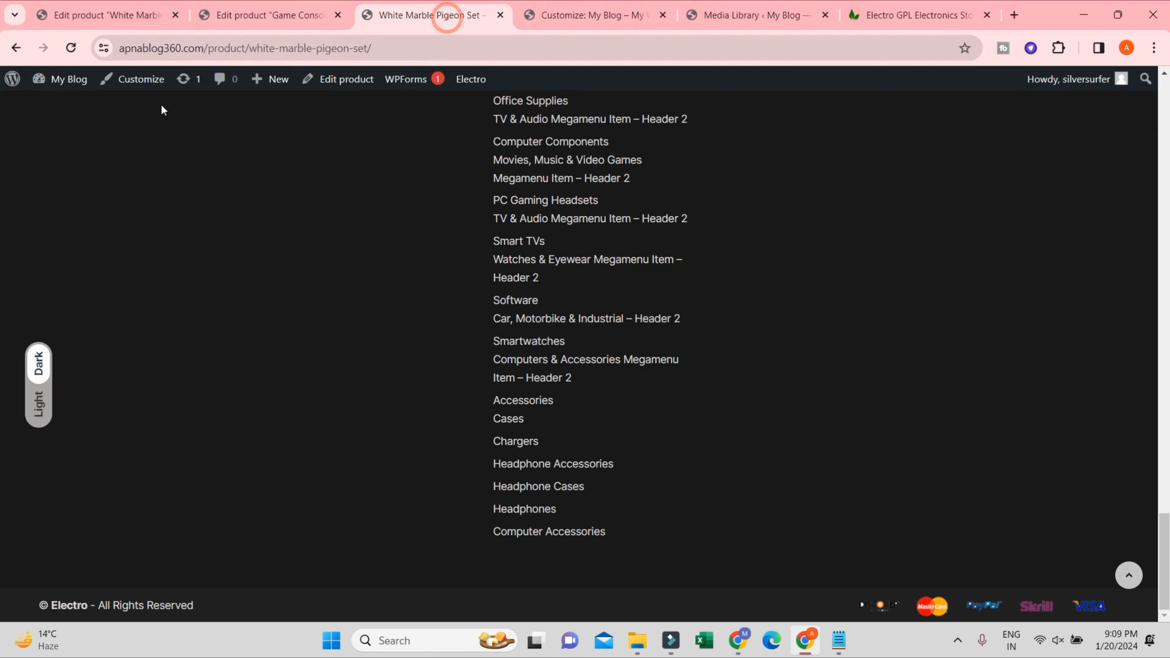
pyautogui.click(76, 50)
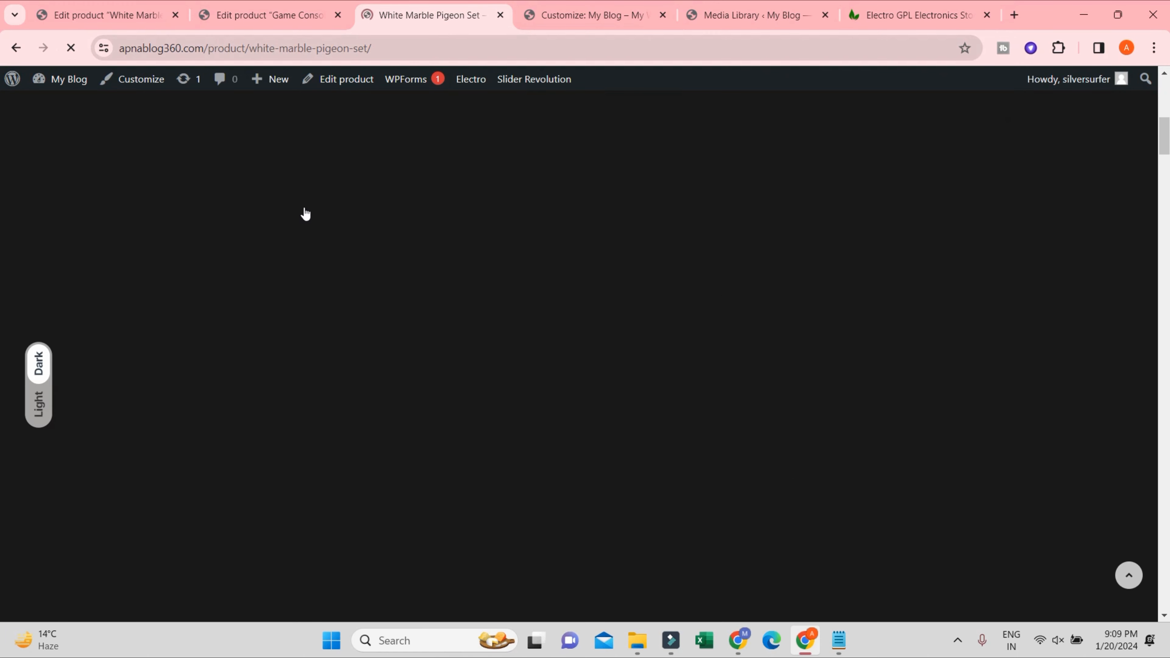
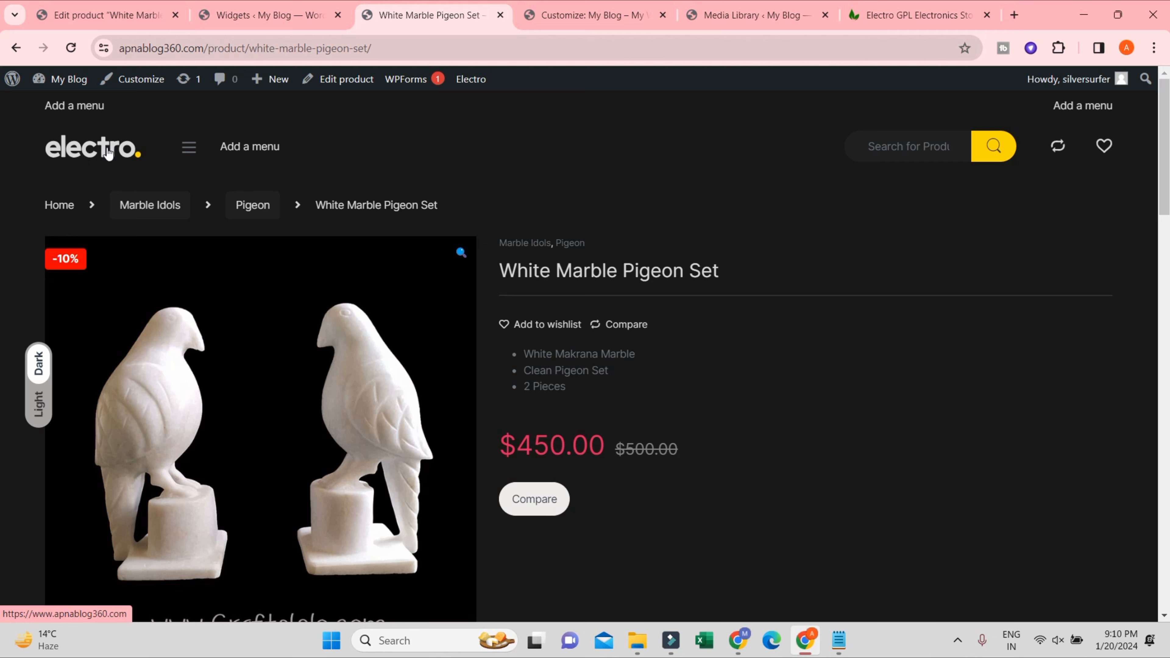
# - Return to the WordPress admin and look through the list of all blog posts
pyautogui.click(94, 12)
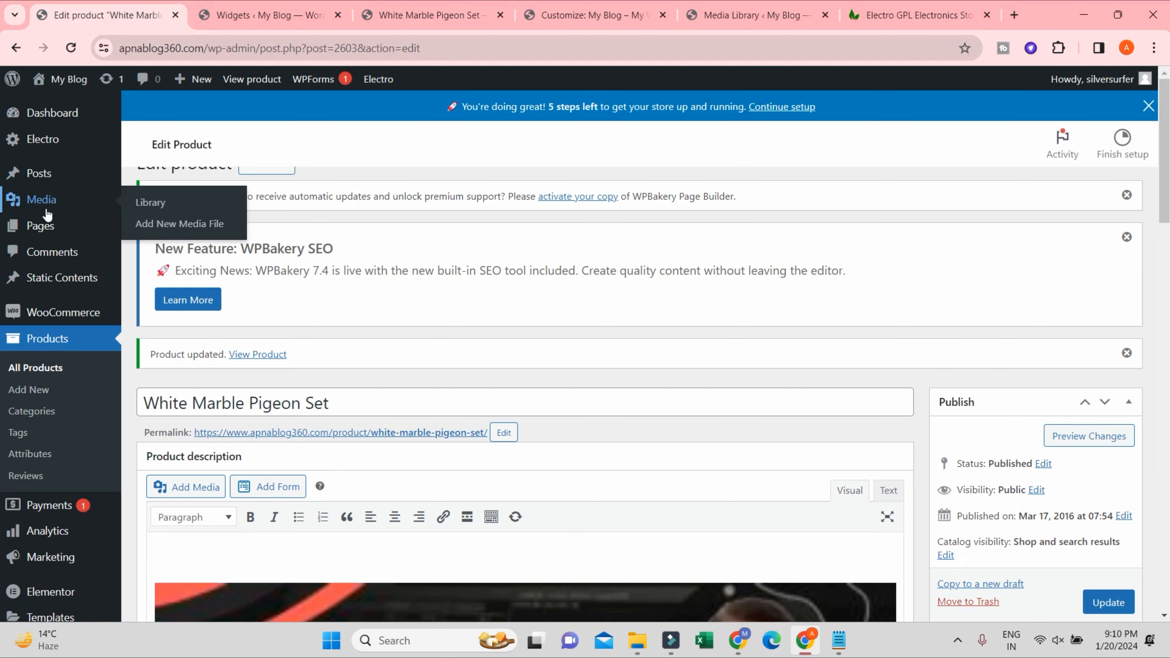
pyautogui.scroll(-5, 79, 258)
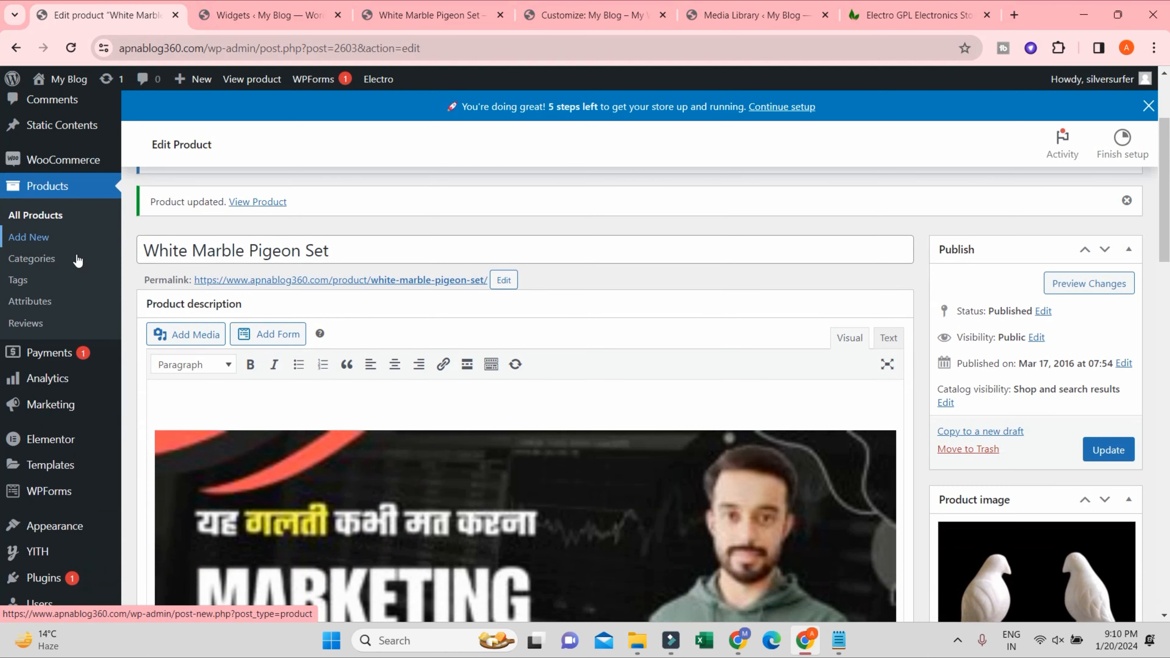
pyautogui.scroll(-1, 71, 309)
pyautogui.scroll(7, 55, 254)
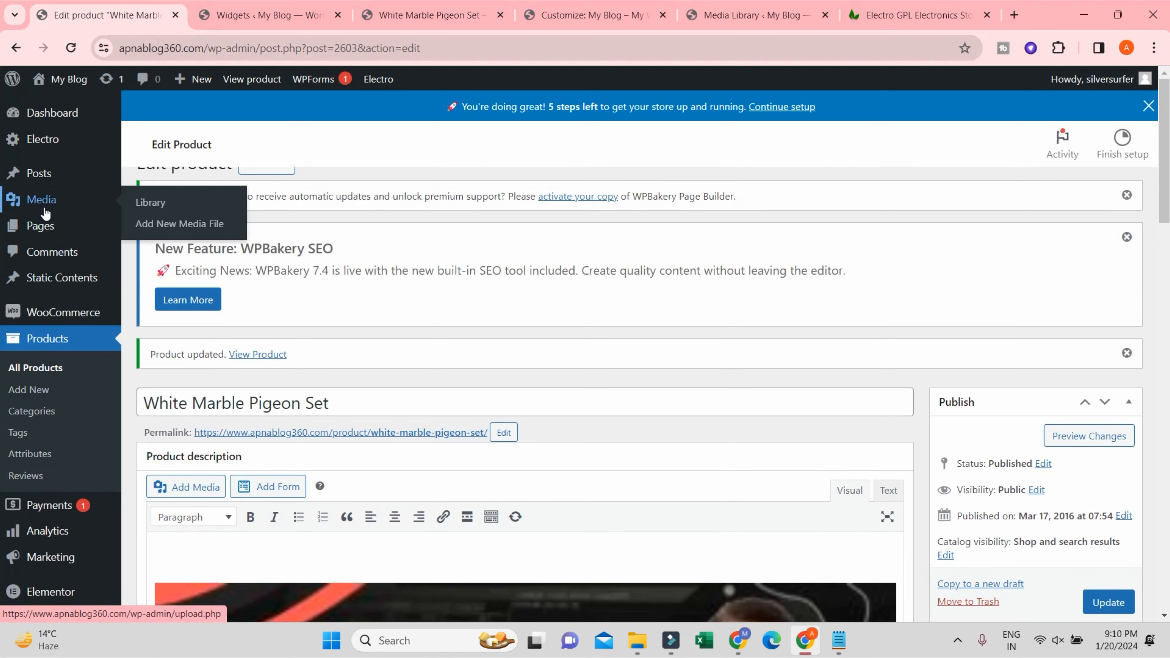
pyautogui.click(161, 176)
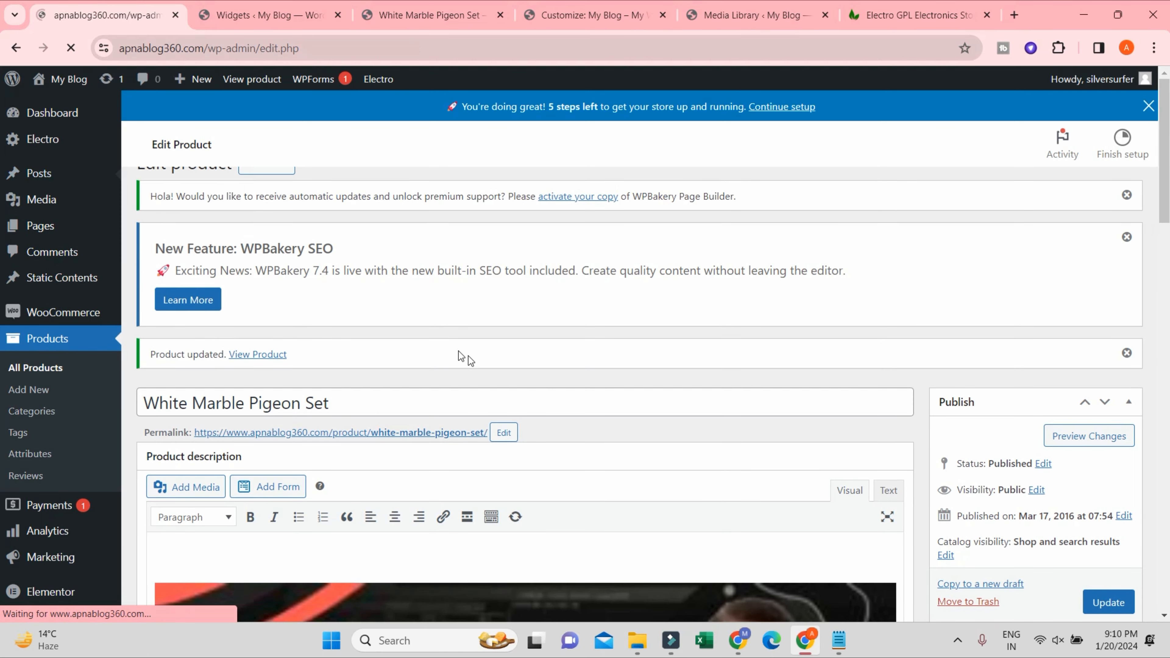
pyautogui.scroll(-10, 557, 333)
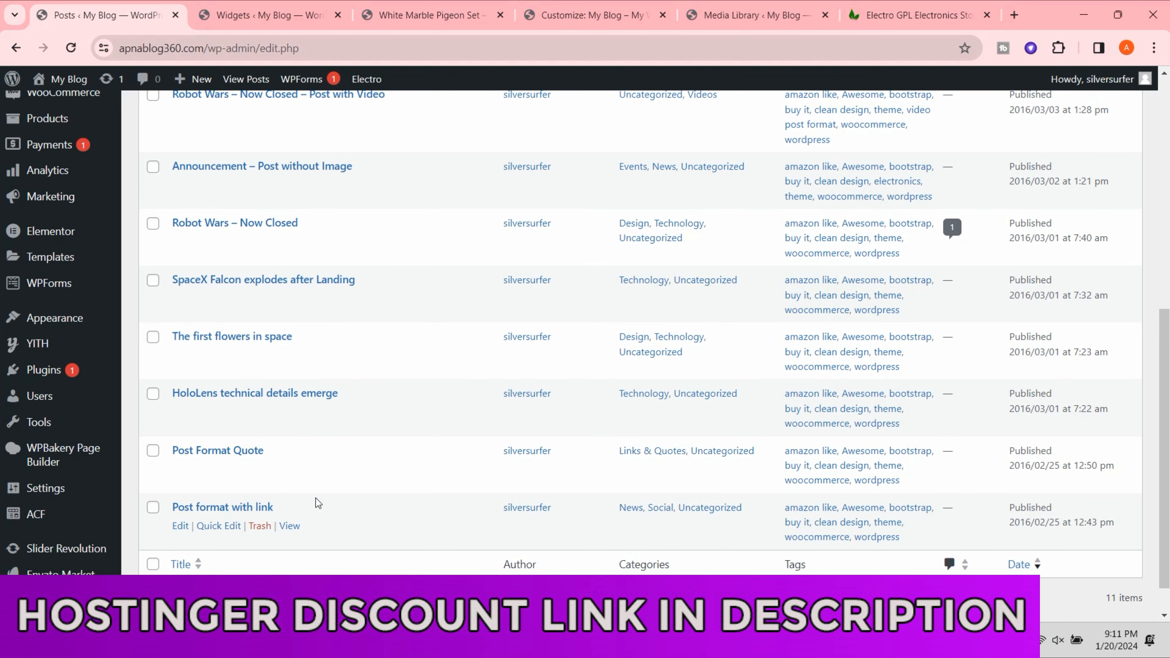
pyautogui.scroll(5, 438, 287)
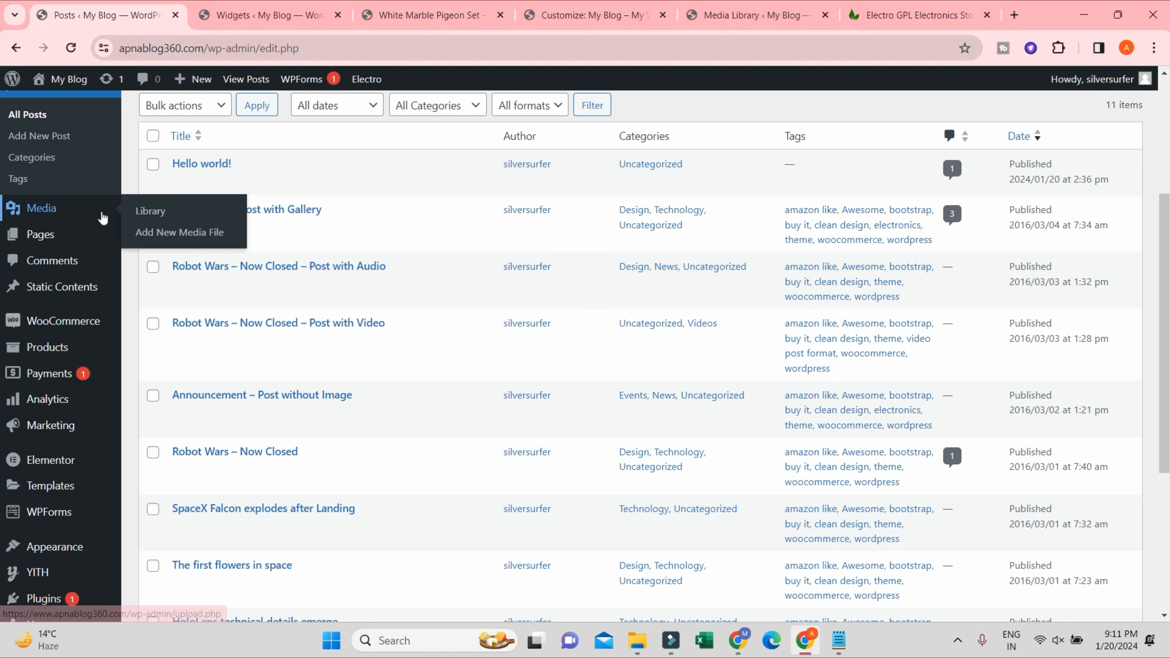
# - Open the list of all pages and look through the first page of entries, including the contact and home pages
pyautogui.click(48, 243)
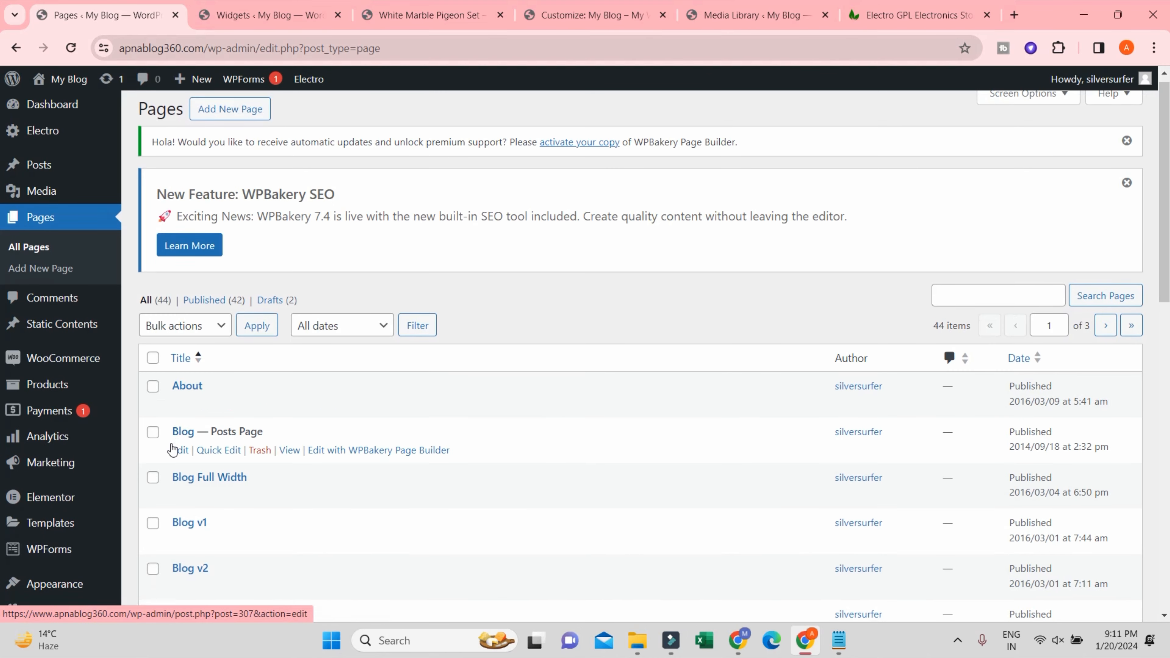
pyautogui.scroll(-10, 173, 450)
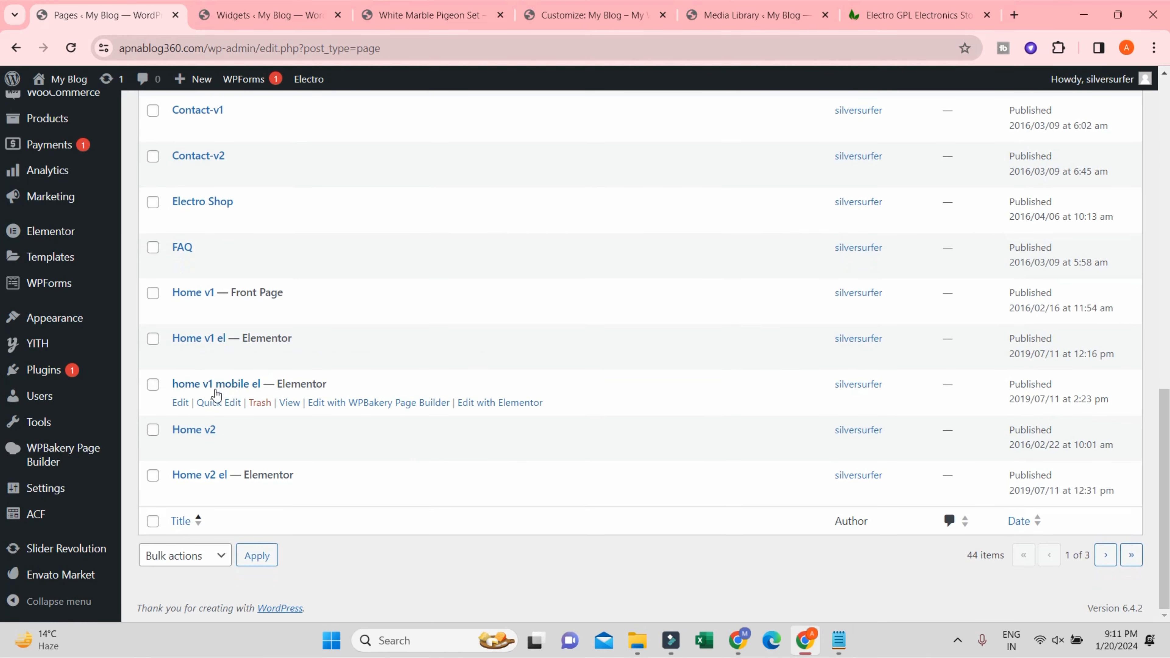
pyautogui.scroll(5, 280, 295)
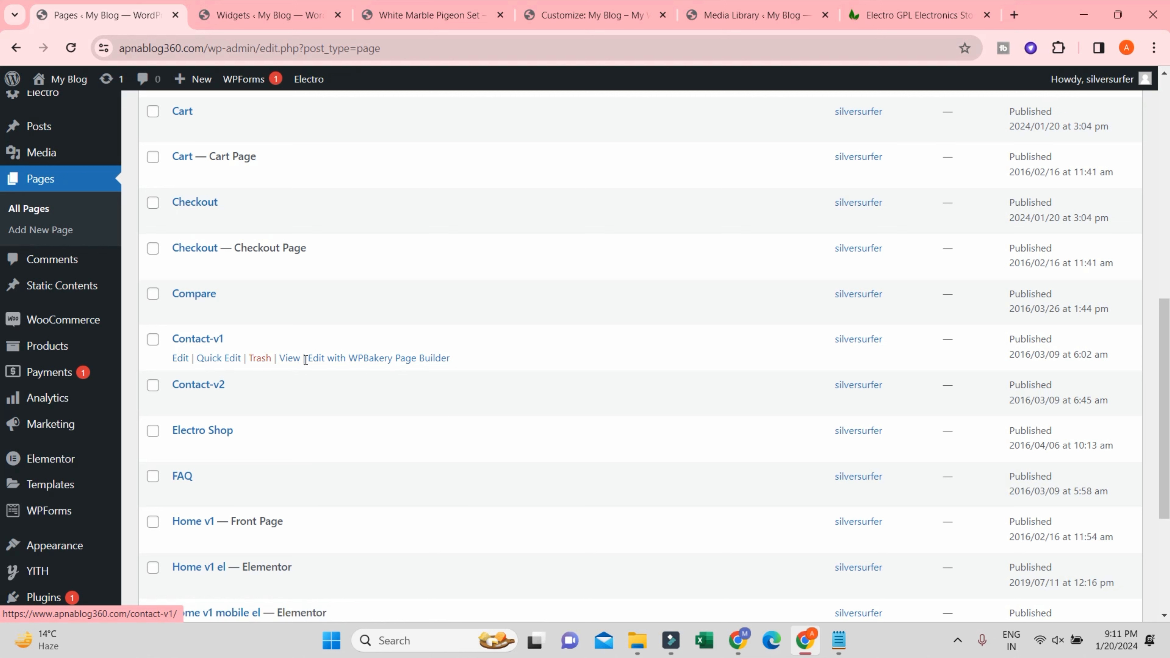
# - Go through the WooCommerce store setup wizard, skipping the user profile and free features steps and accepting the prefilled store details
pyautogui.moveTo(35, 320)
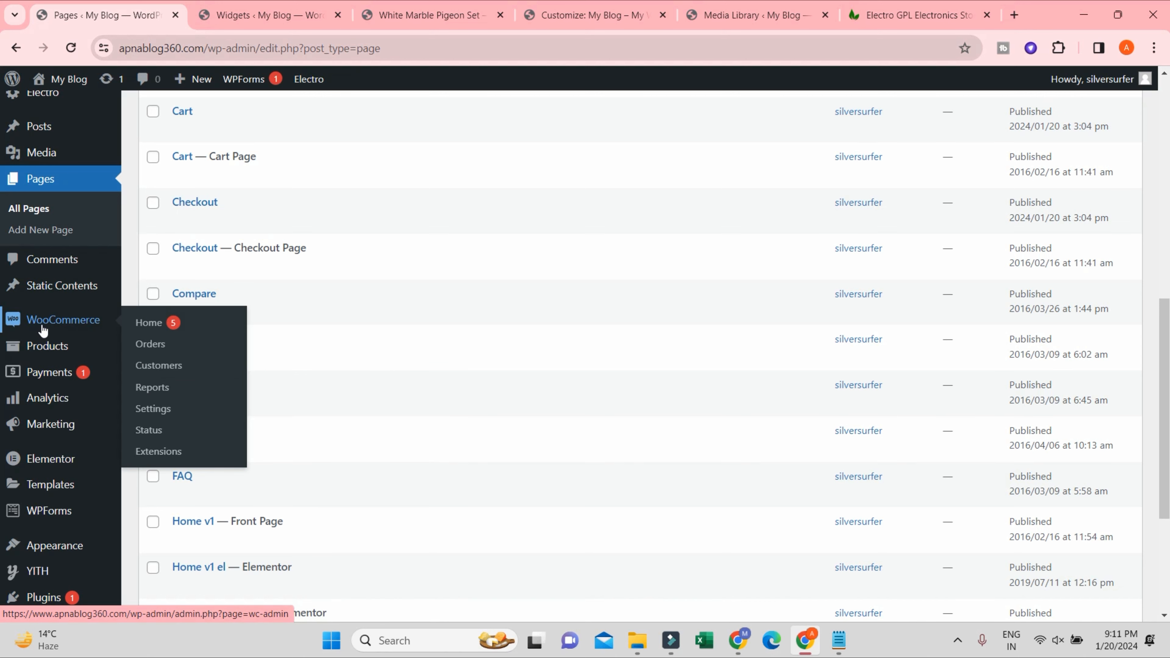
pyautogui.click(60, 329)
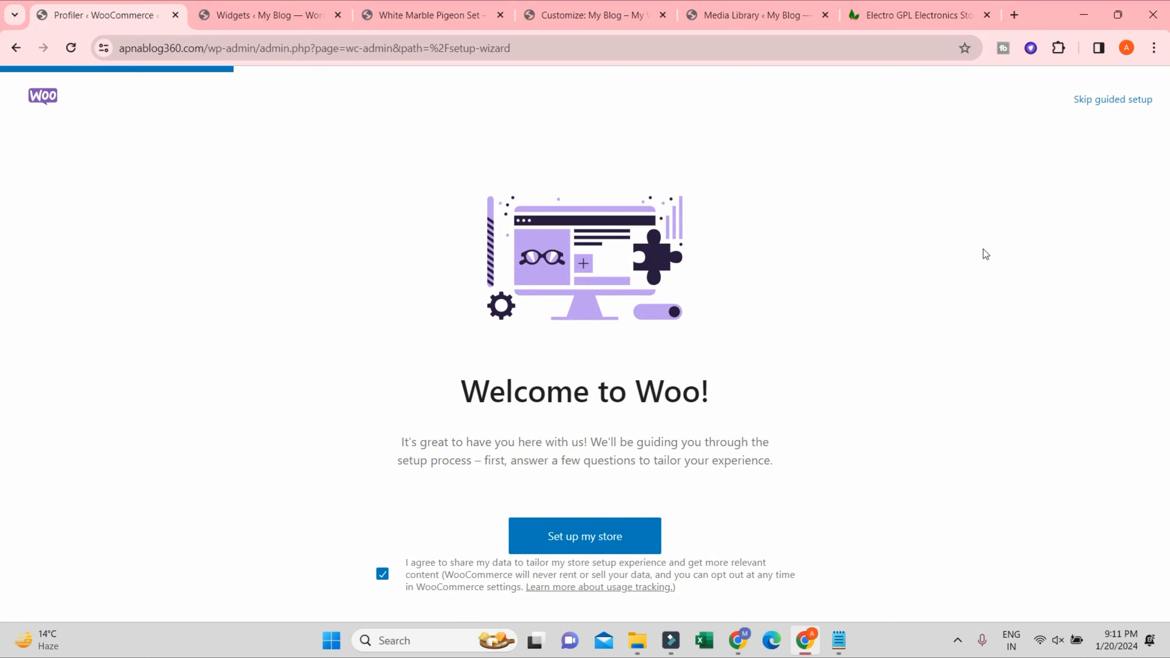
pyautogui.click(613, 544)
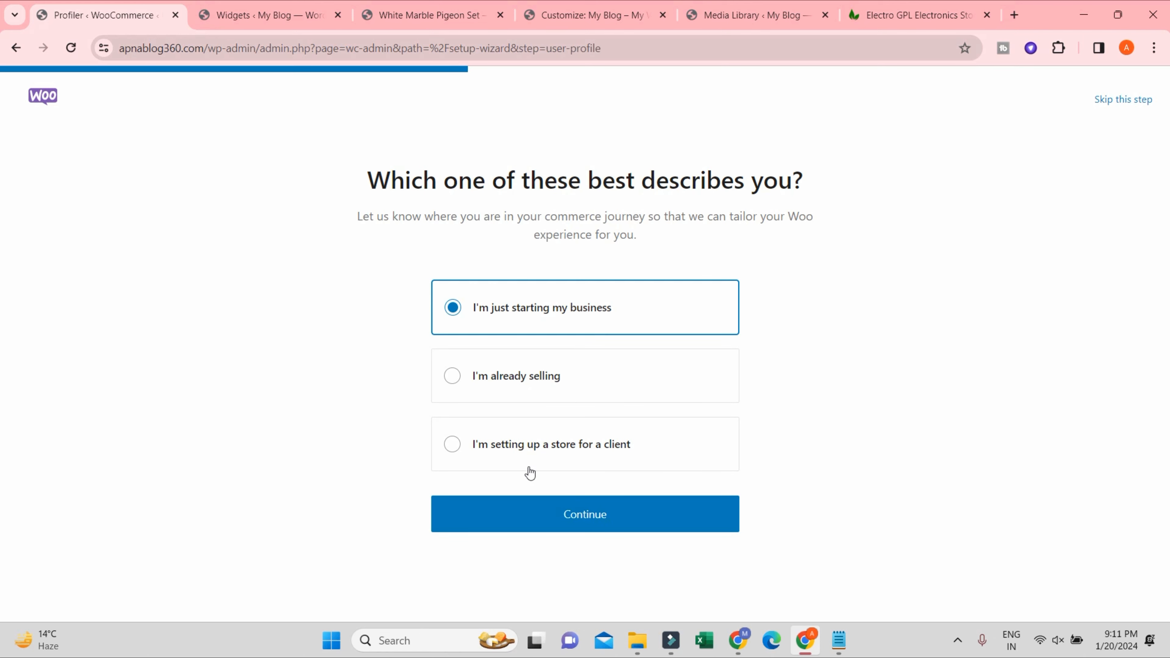
pyautogui.click(1134, 108)
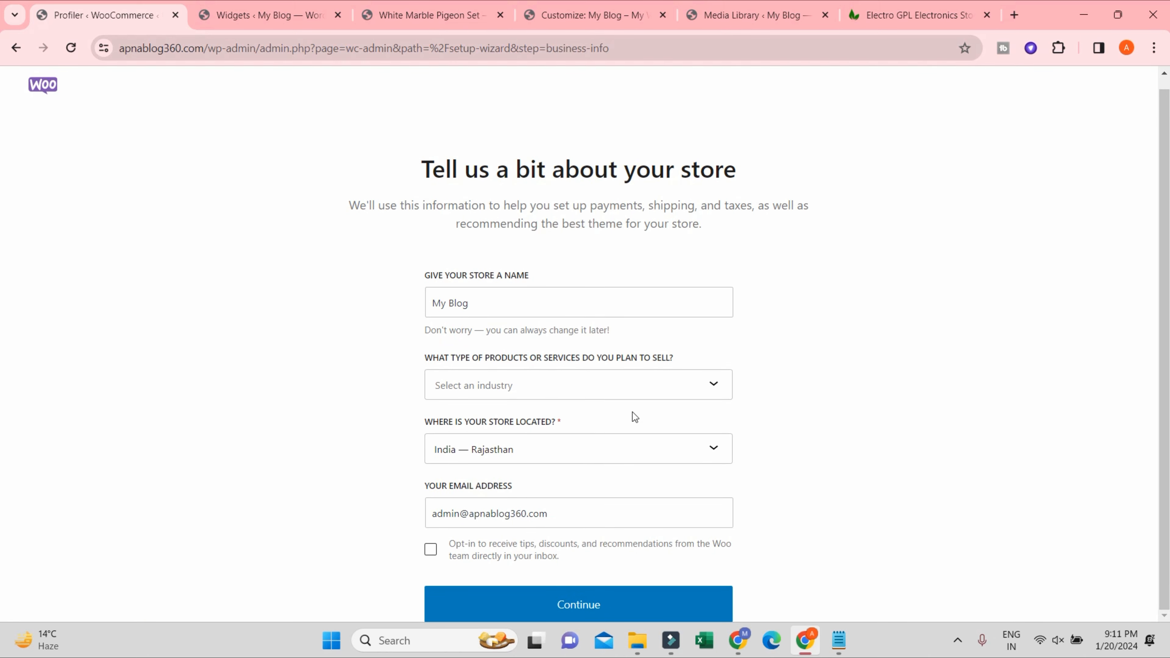
pyautogui.click(594, 605)
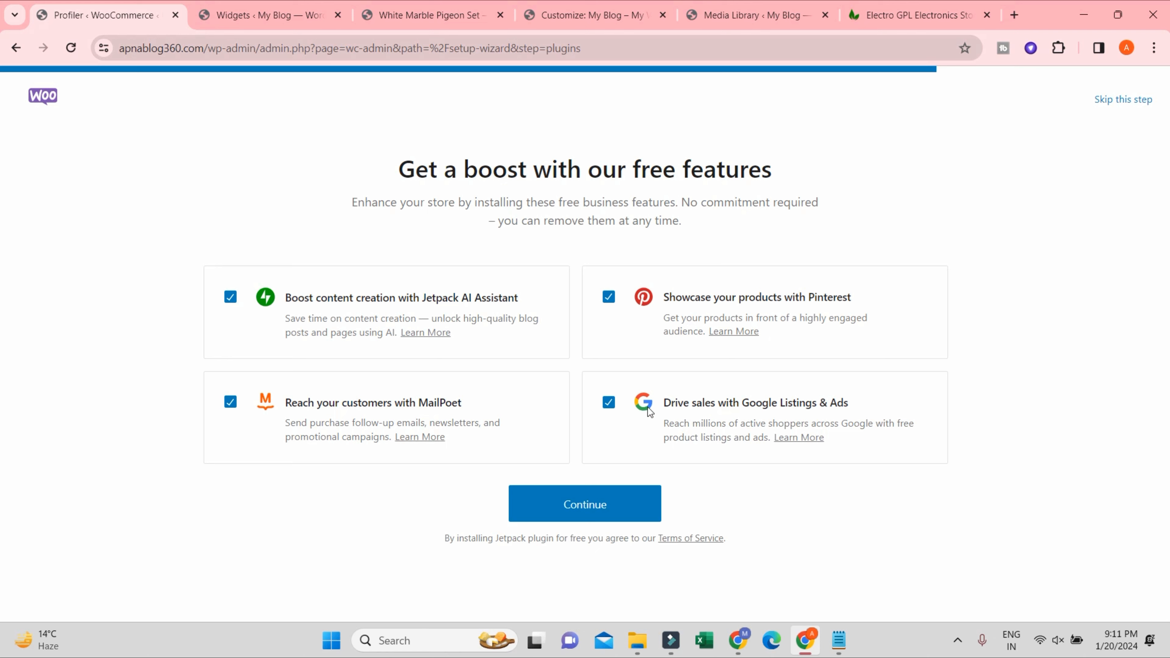
pyautogui.click(1121, 100)
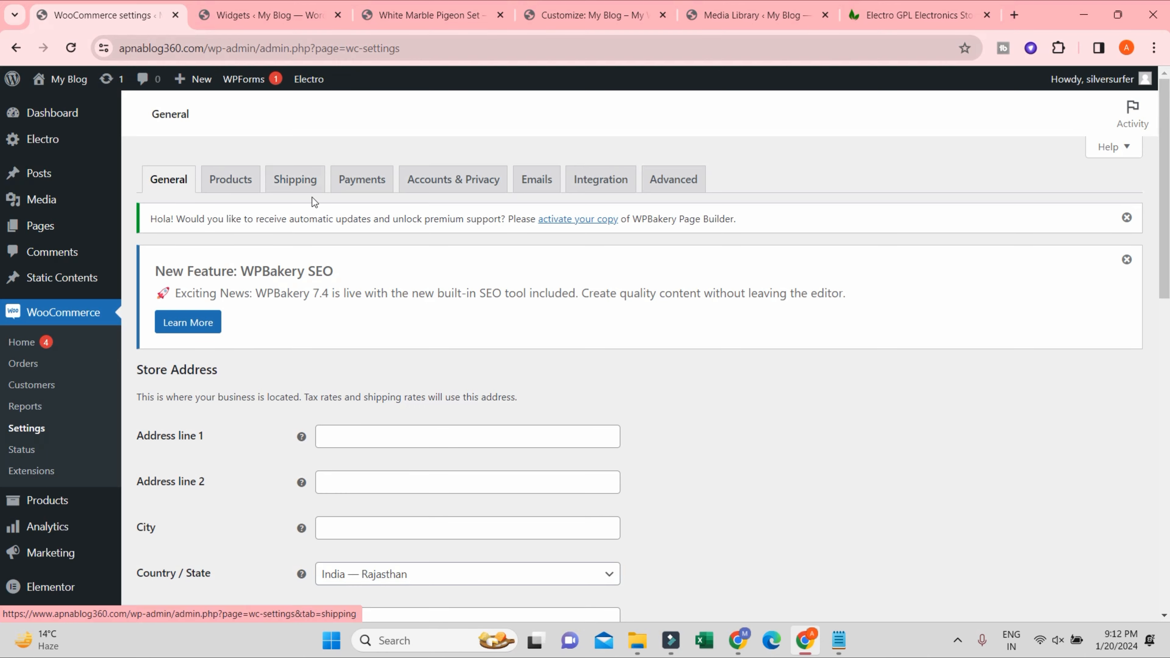
# - Review the WooCommerce General settings from the store address to the currency options and save them
pyautogui.scroll(-1, 309, 302)
pyautogui.scroll(-15, 312, 301)
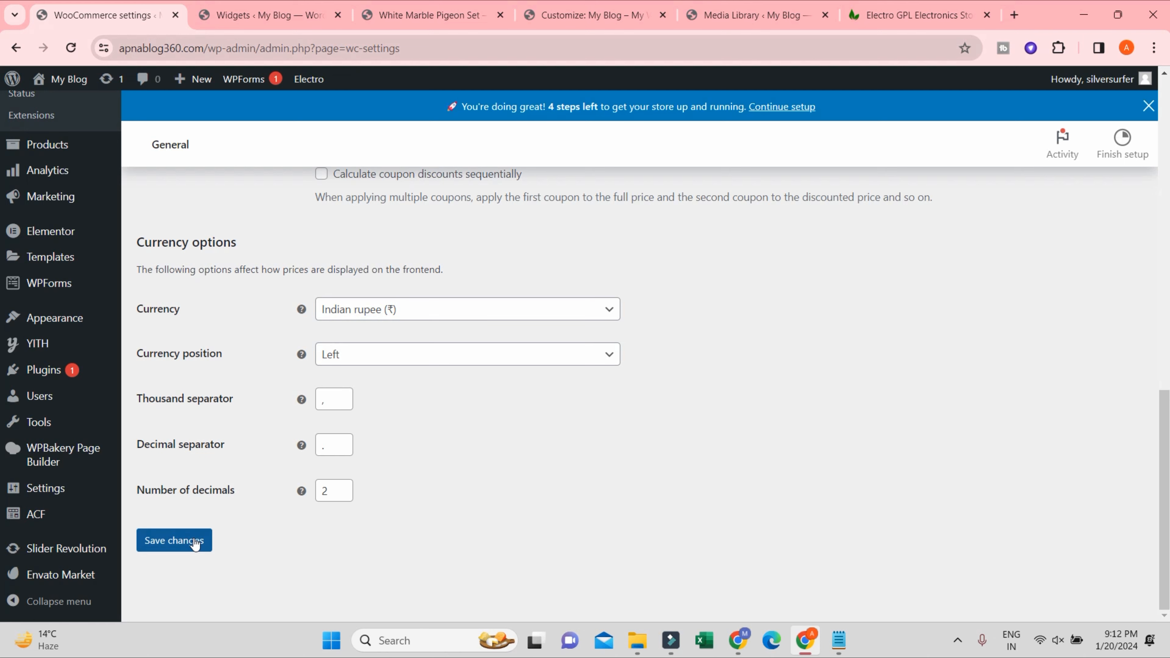
pyautogui.click(185, 541)
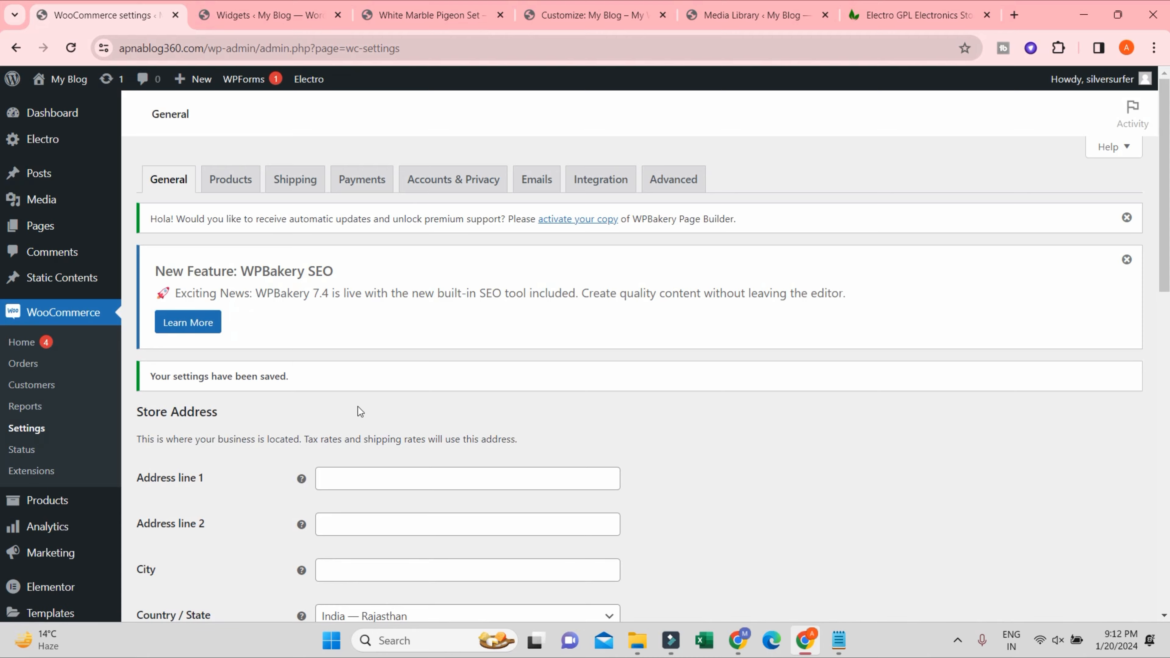
pyautogui.scroll(-5, 360, 397)
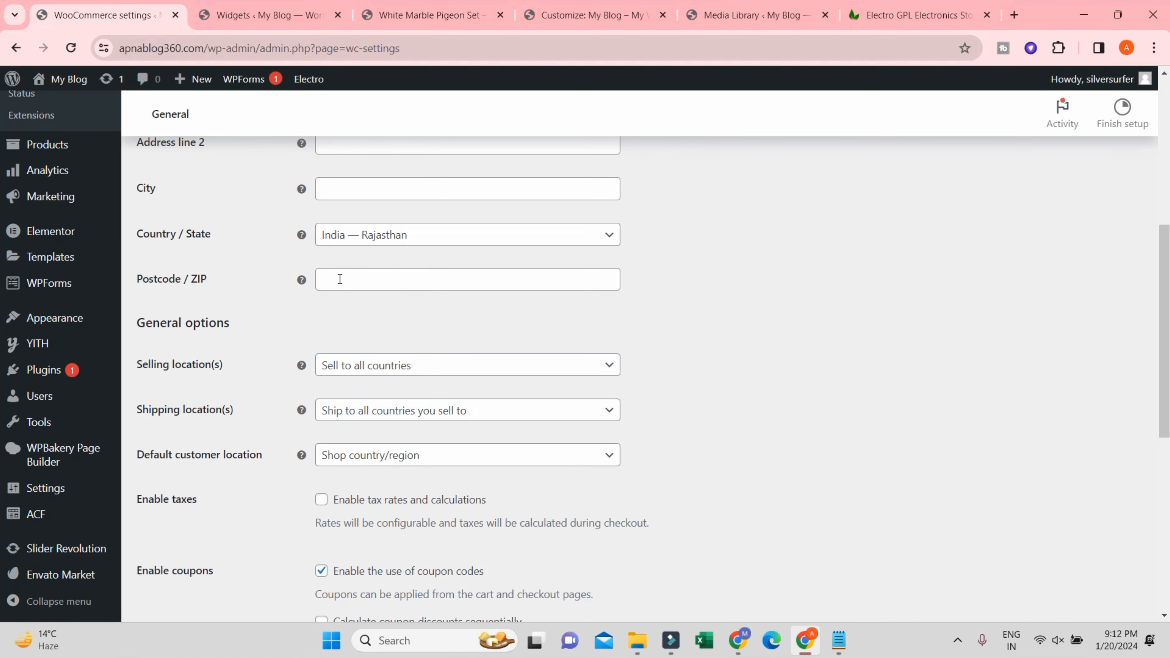
pyautogui.scroll(5, 374, 365)
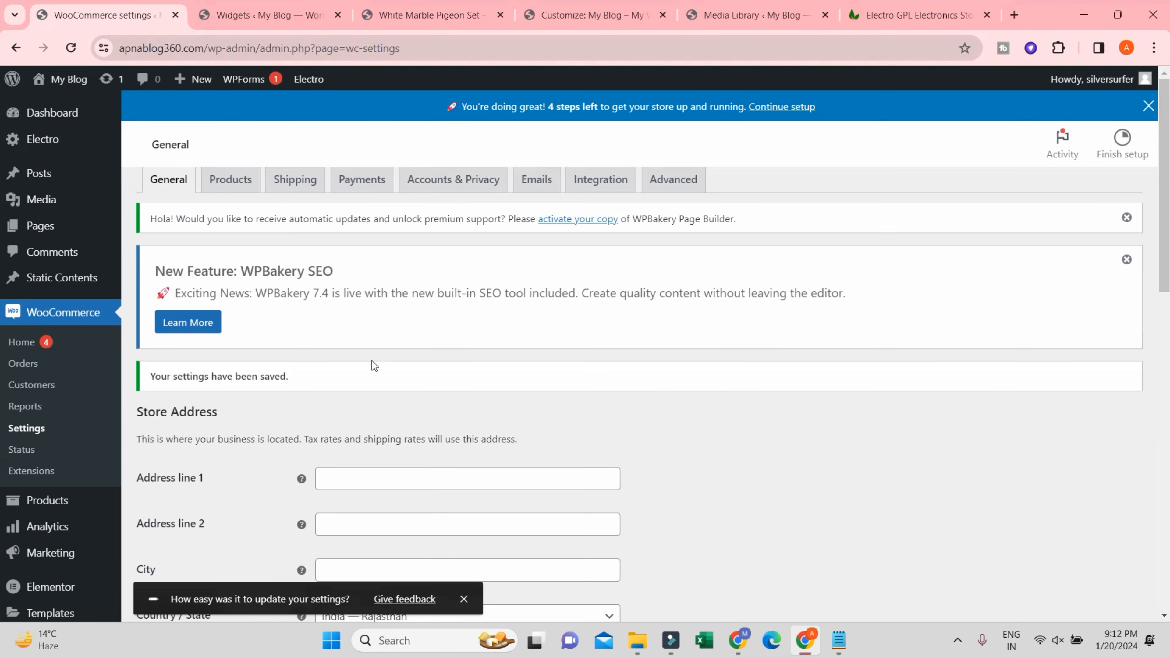
# - Open the WooCommerce Products settings and view the available weight units, leaving kg selected
pyautogui.click(222, 181)
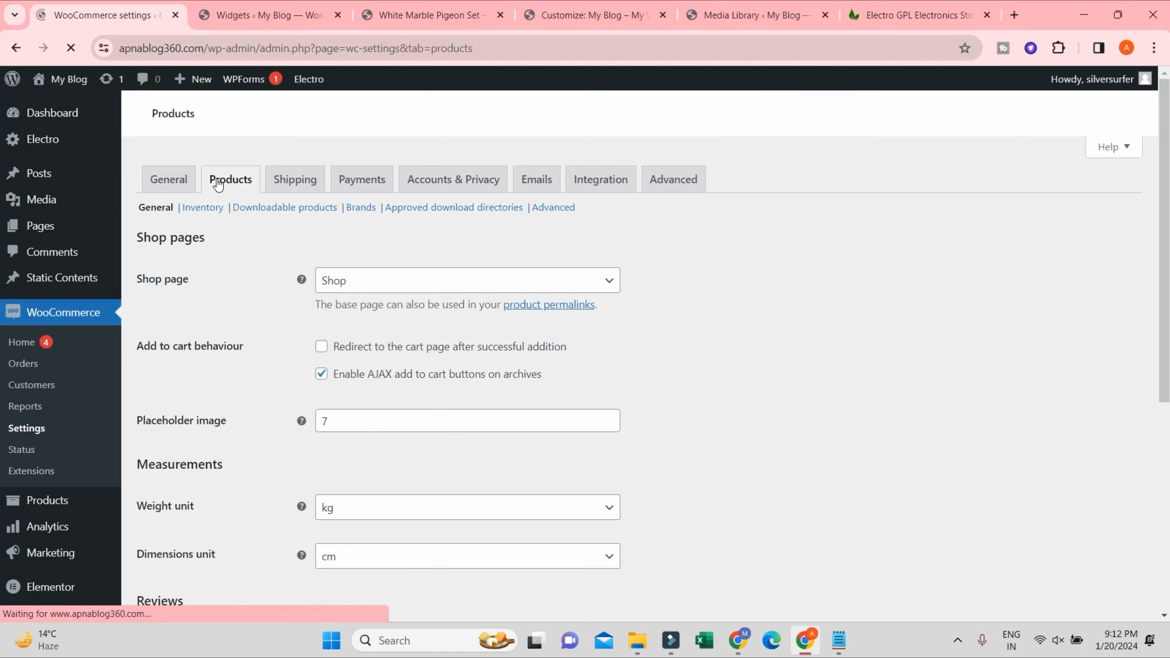
pyautogui.scroll(-8, 414, 415)
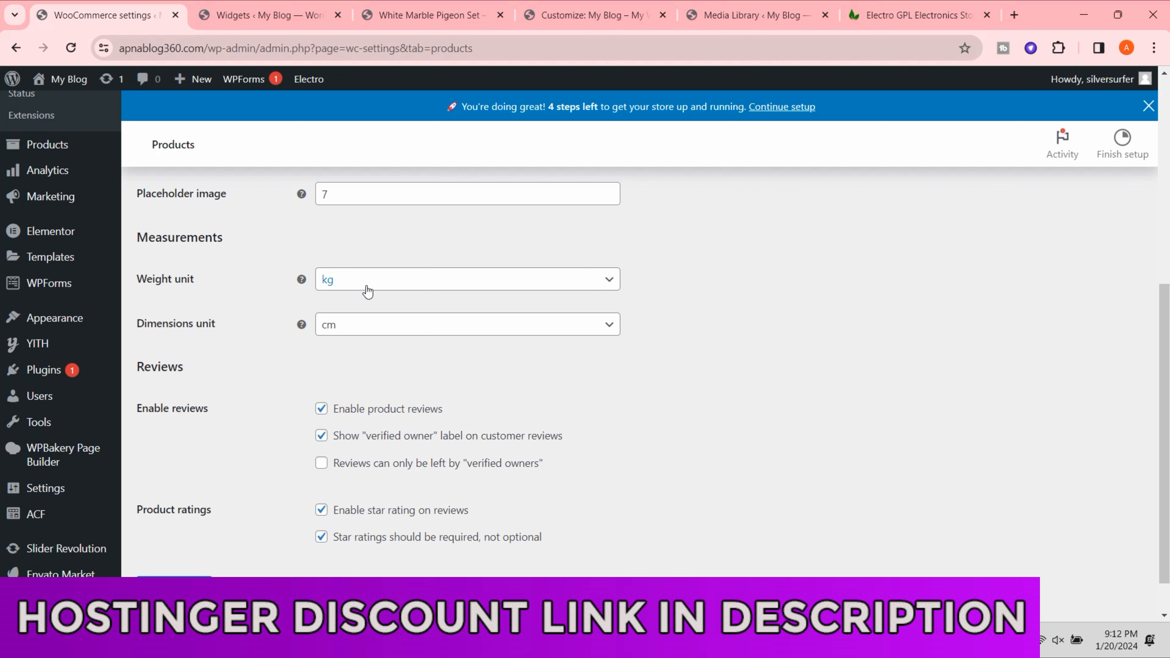
pyautogui.click(343, 286)
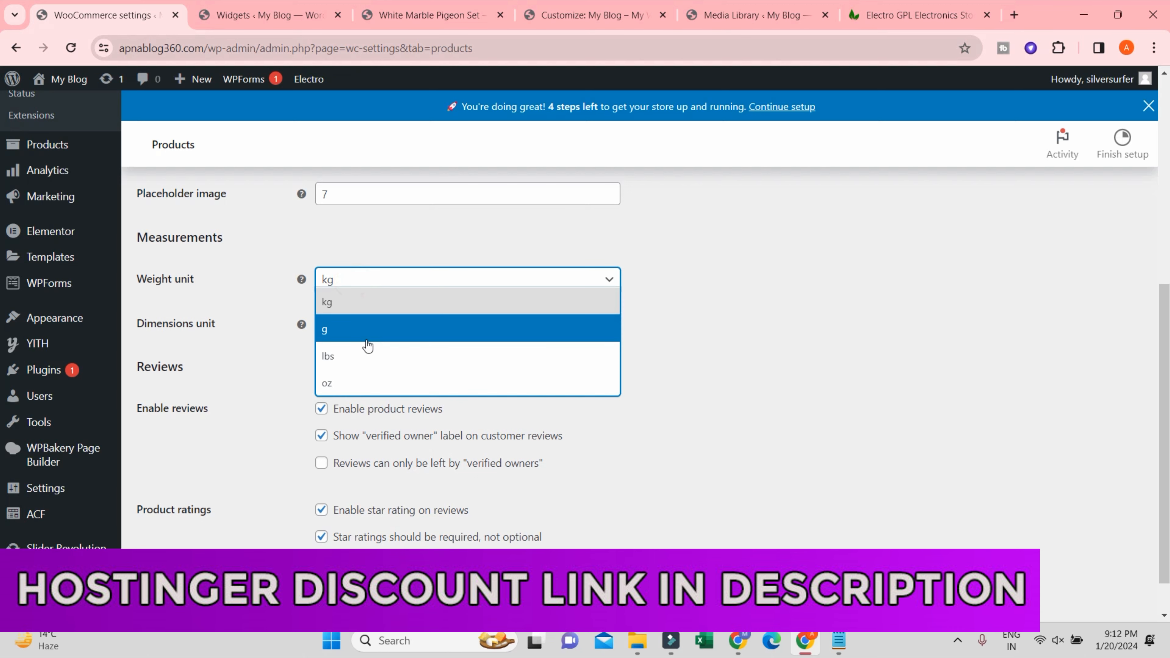
pyautogui.click(886, 350)
pyautogui.click(886, 350)
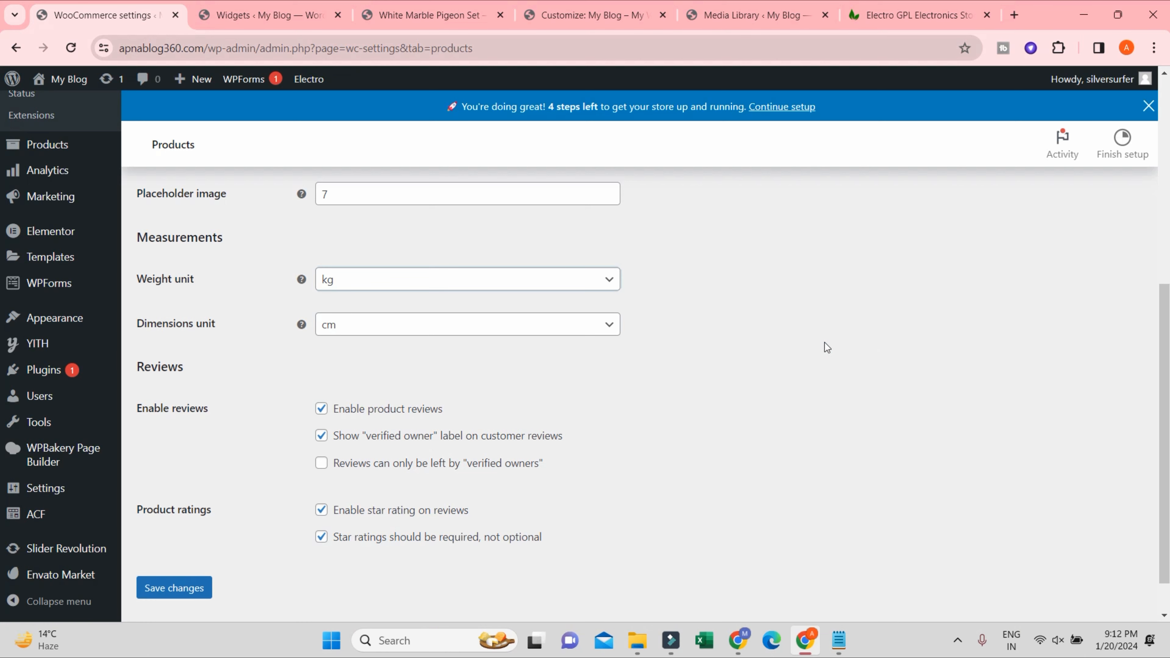
pyautogui.click(367, 280)
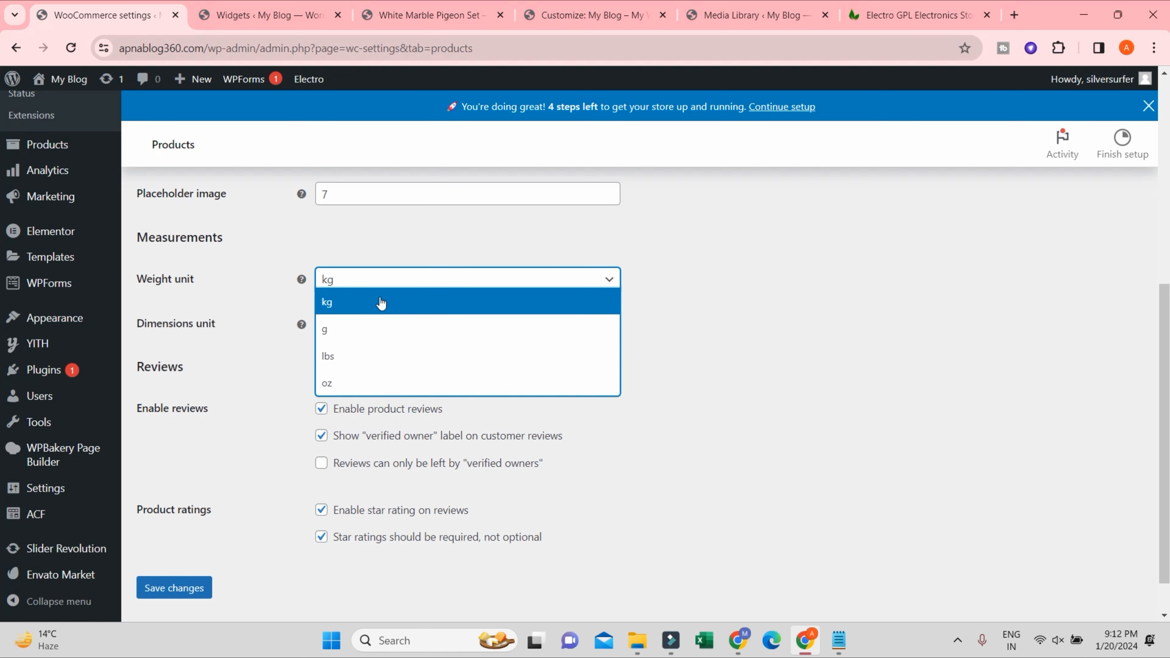
pyautogui.click(723, 294)
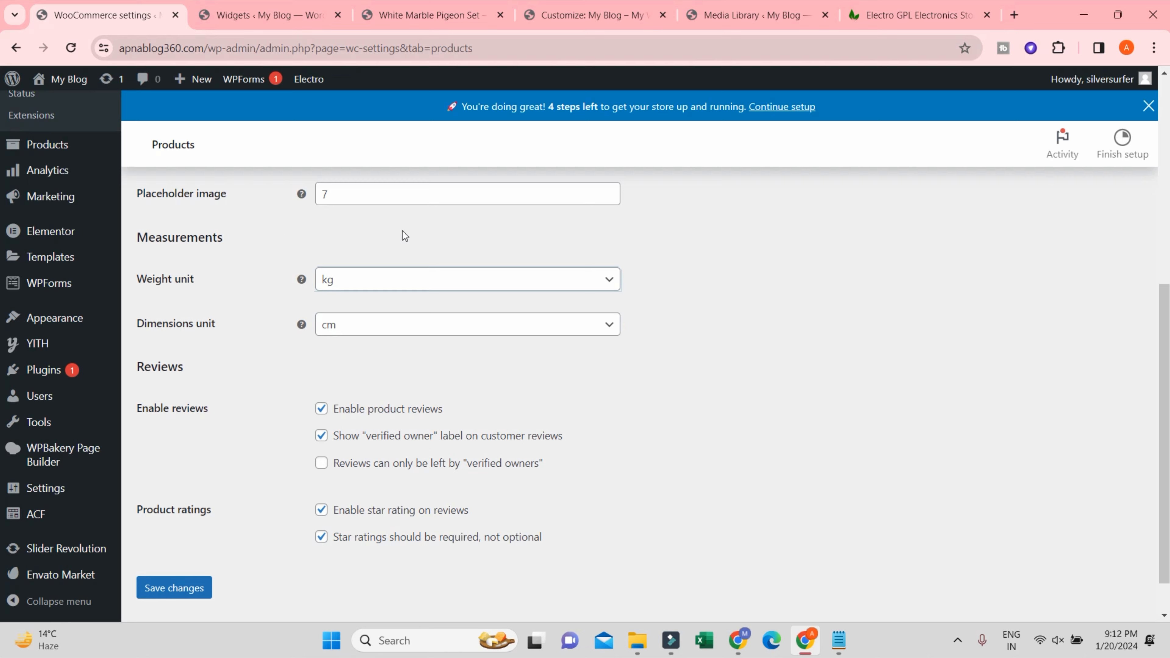
# - Review the shop page and placeholder image settings and allow product reviews only from "verified owners"
pyautogui.scroll(2, 306, 285)
pyautogui.click(348, 268)
pyautogui.scroll(-2, 365, 418)
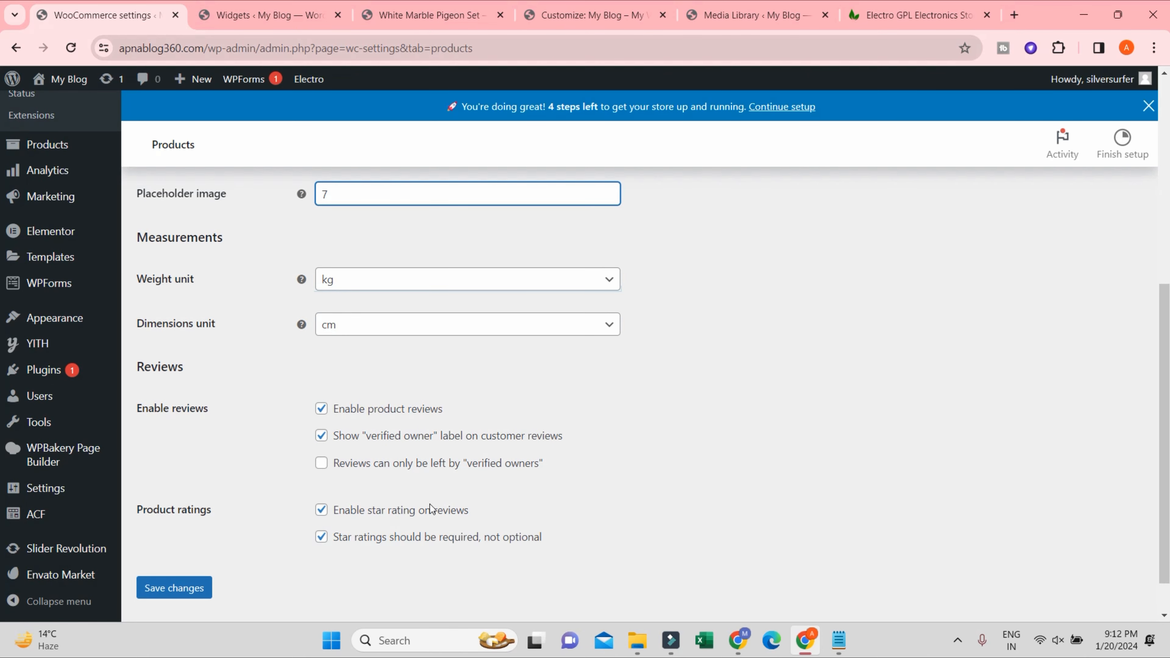
pyautogui.click(322, 463)
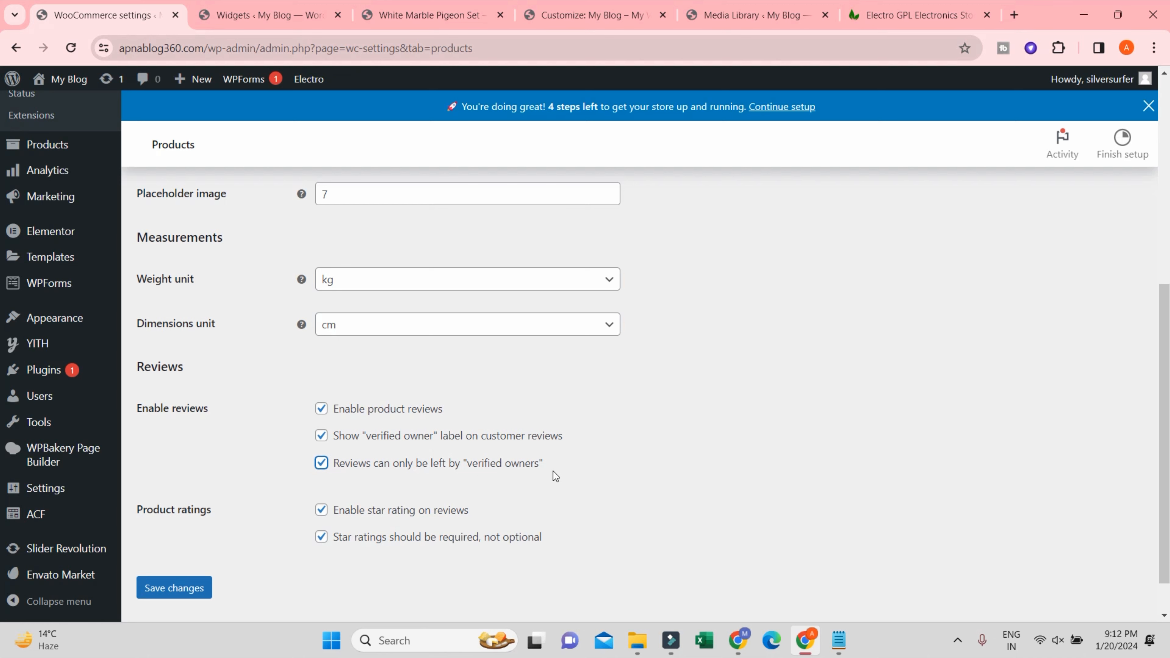
# - Allow product reviews from customers other than "verified owners" and save the WooCommerce Products settings
pyautogui.click(321, 464)
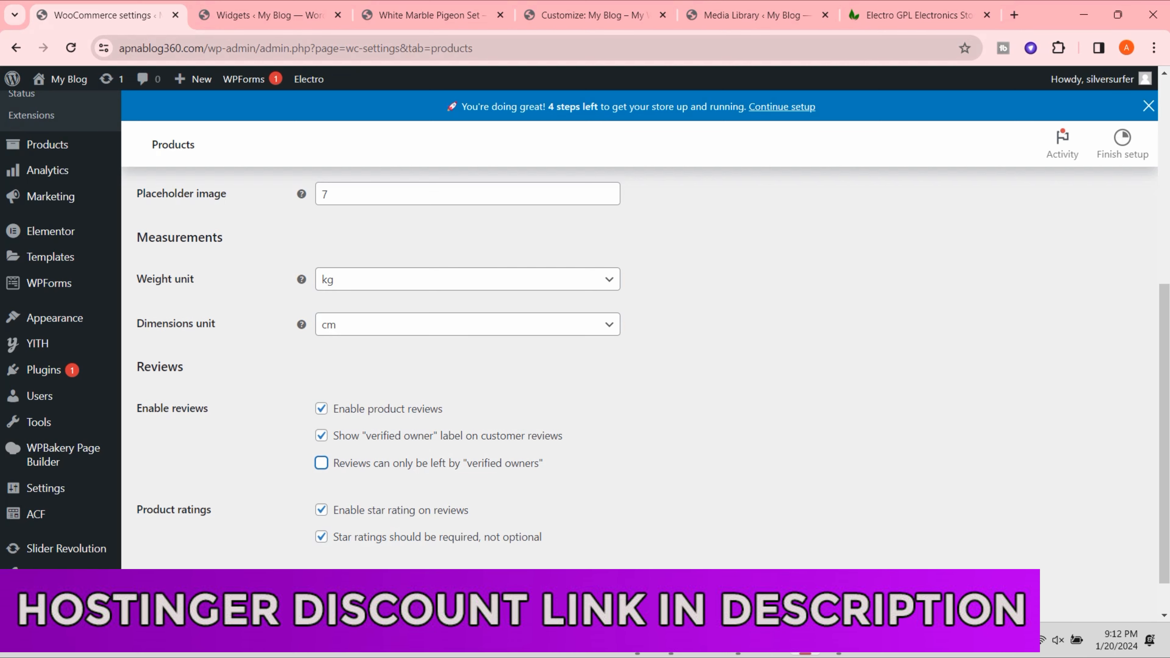
pyautogui.click(175, 584)
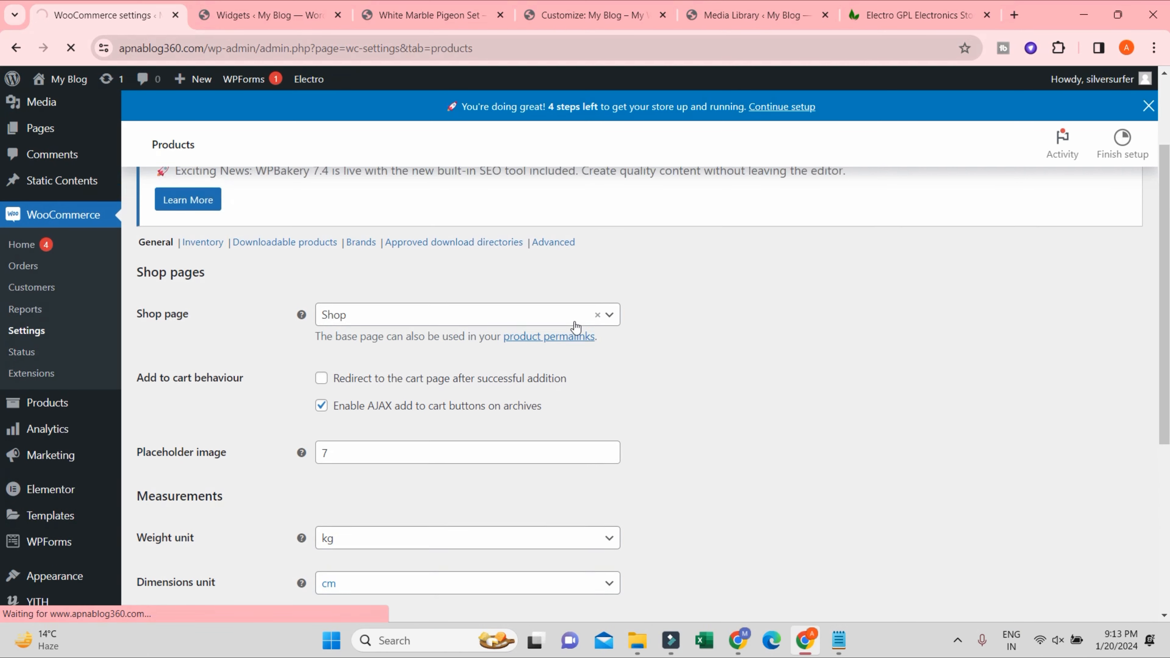
# - Open the WooCommerce Shipping settings and go through the two-step introduction to shipping zones and methods
pyautogui.click(283, 181)
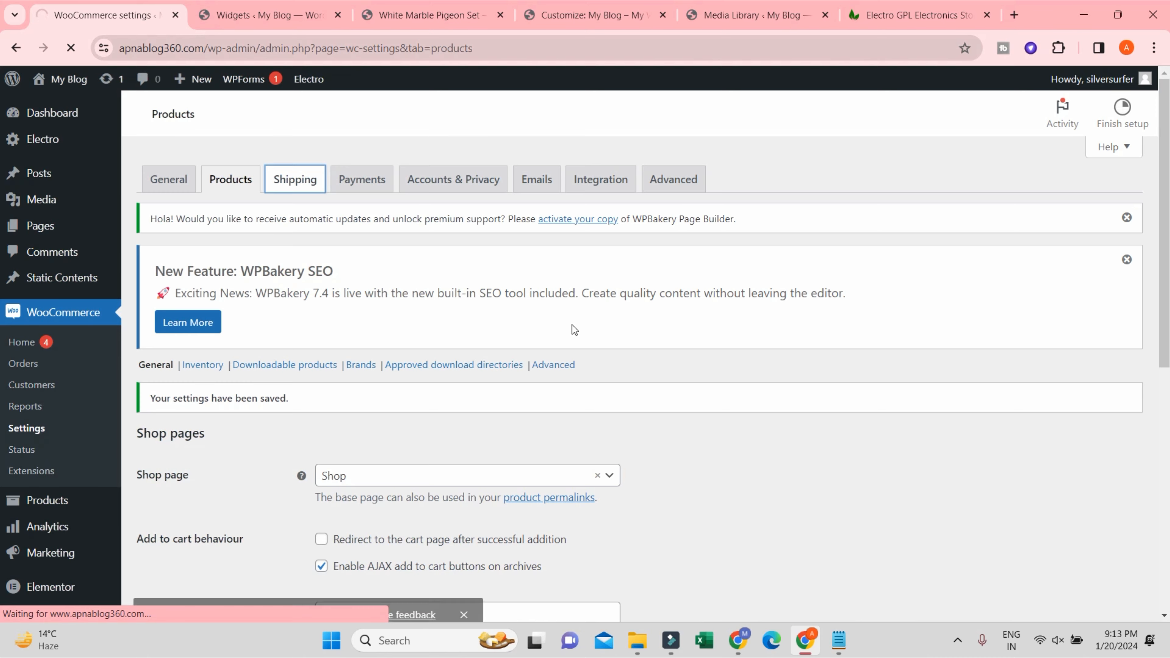
pyautogui.scroll(-4, 547, 324)
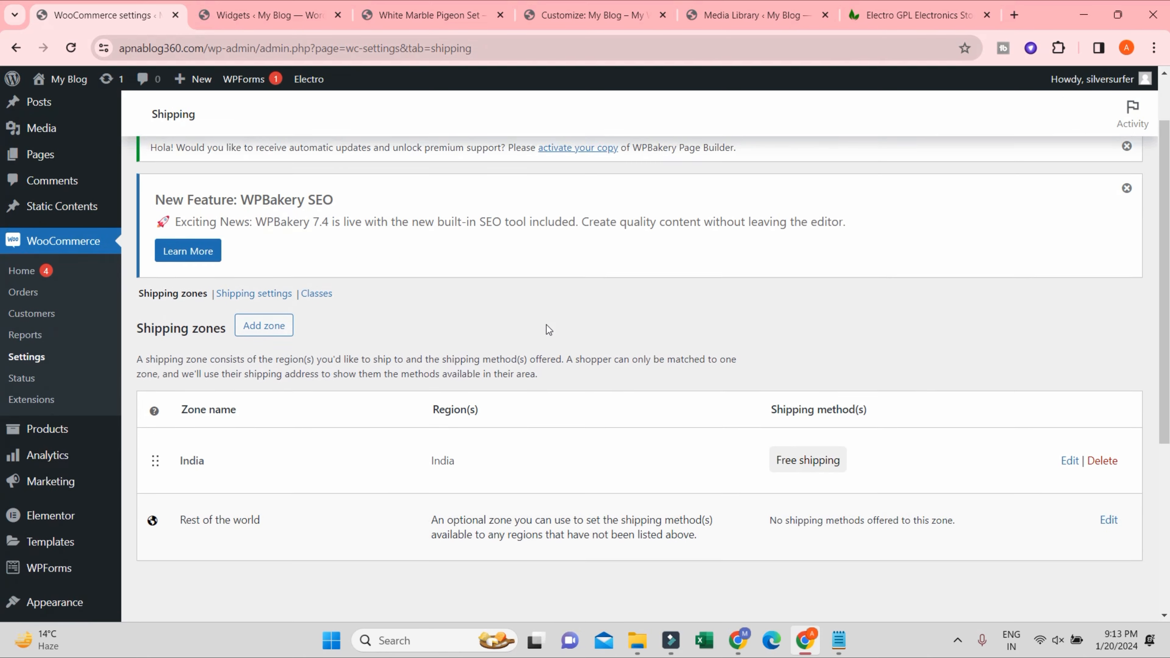
pyautogui.scroll(4, 544, 318)
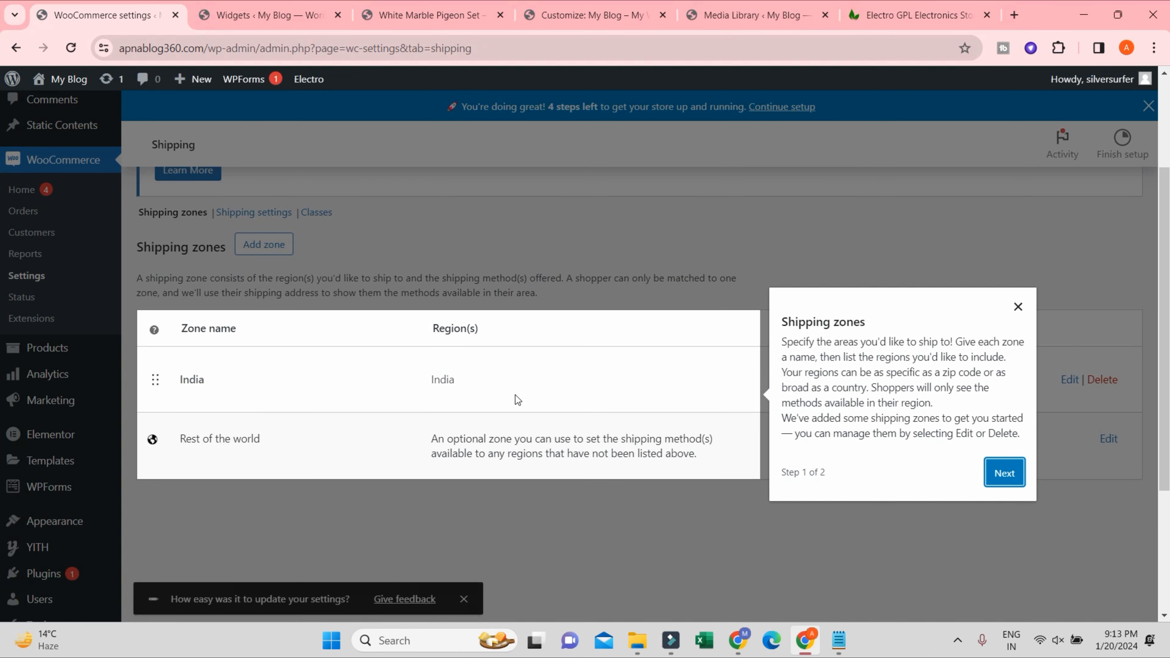
pyautogui.click(991, 479)
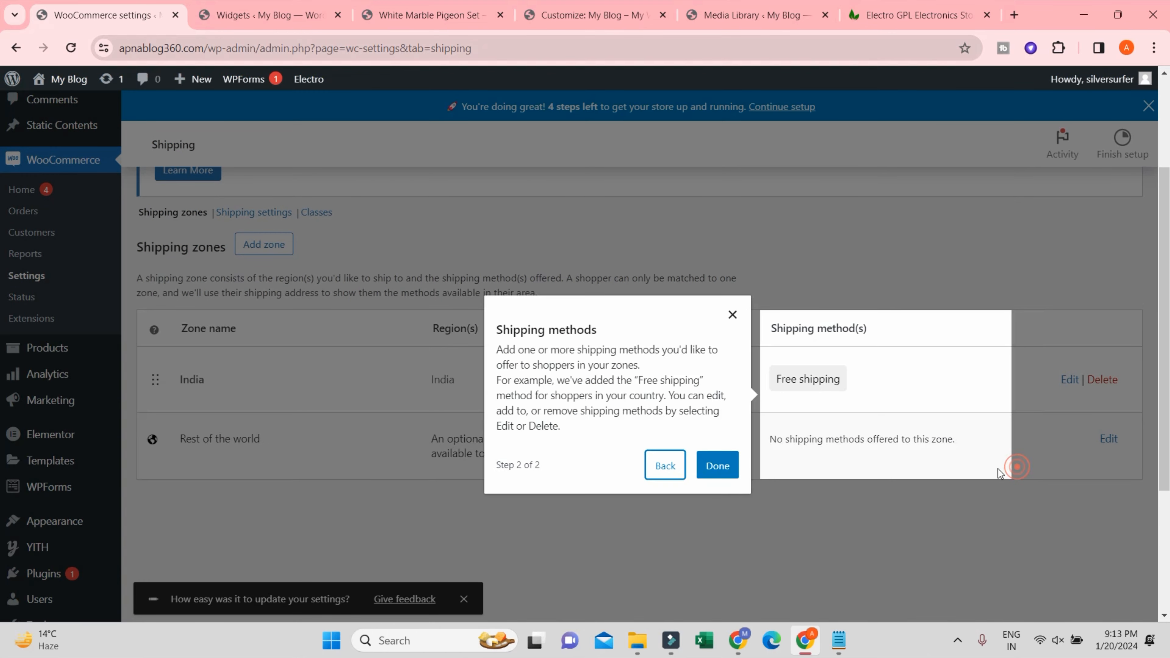
pyautogui.click(721, 465)
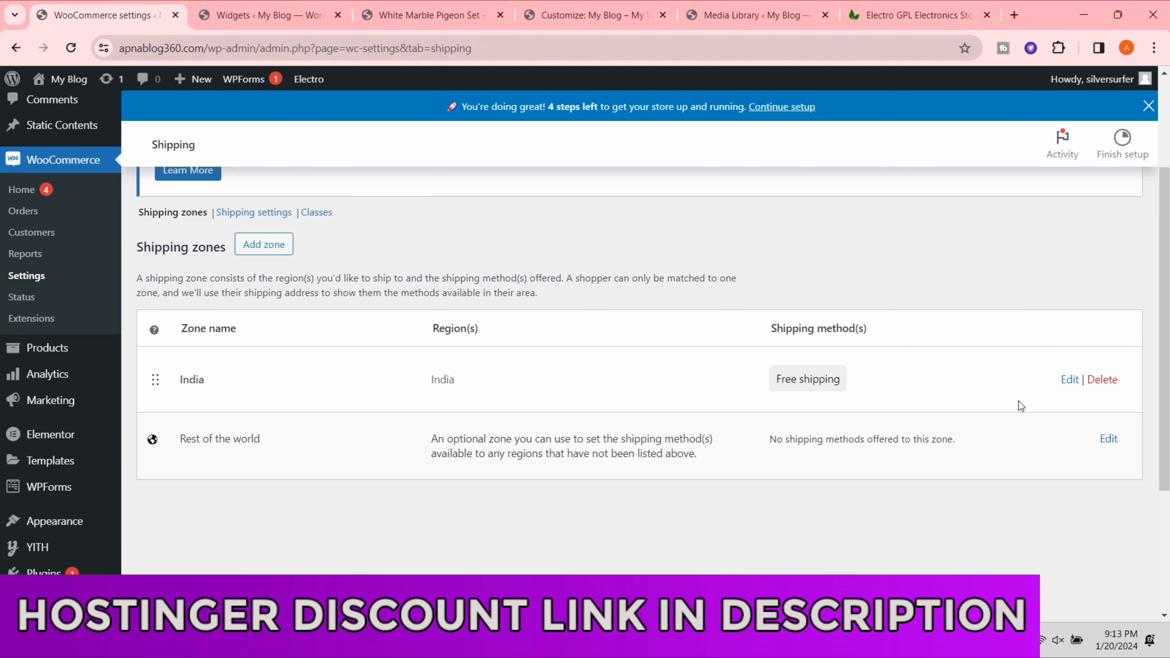
# - Add a Flat rate shipping method costing ₹100 to the India shipping zone, keeping its name and Taxable status
pyautogui.click(1069, 381)
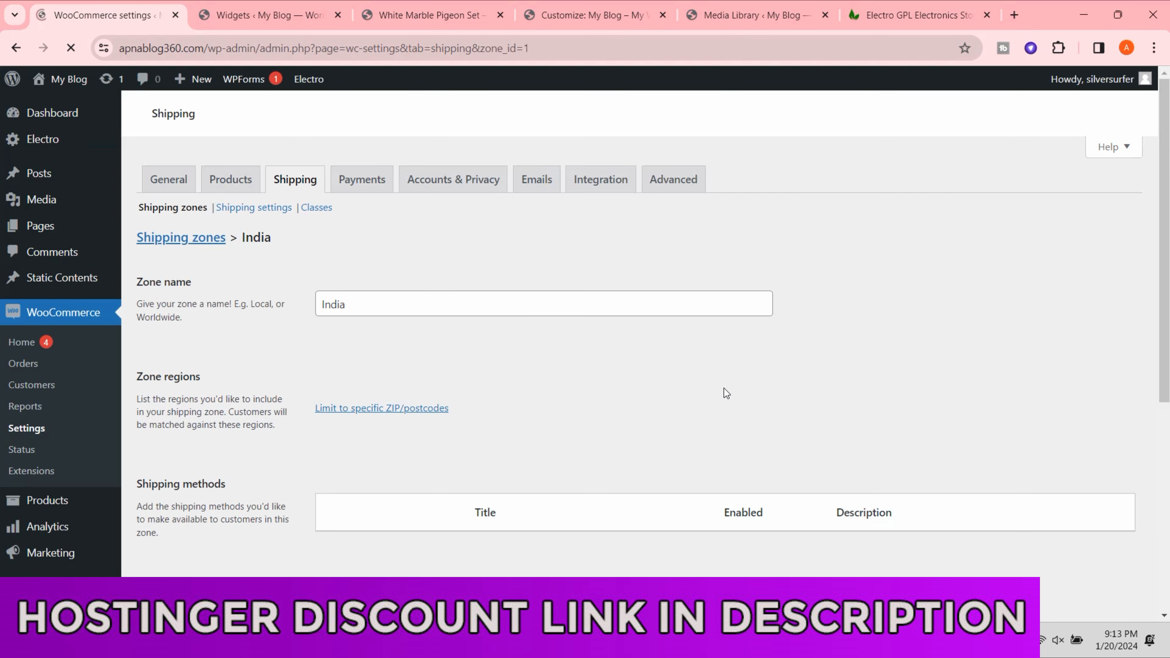
pyautogui.scroll(-5, 404, 360)
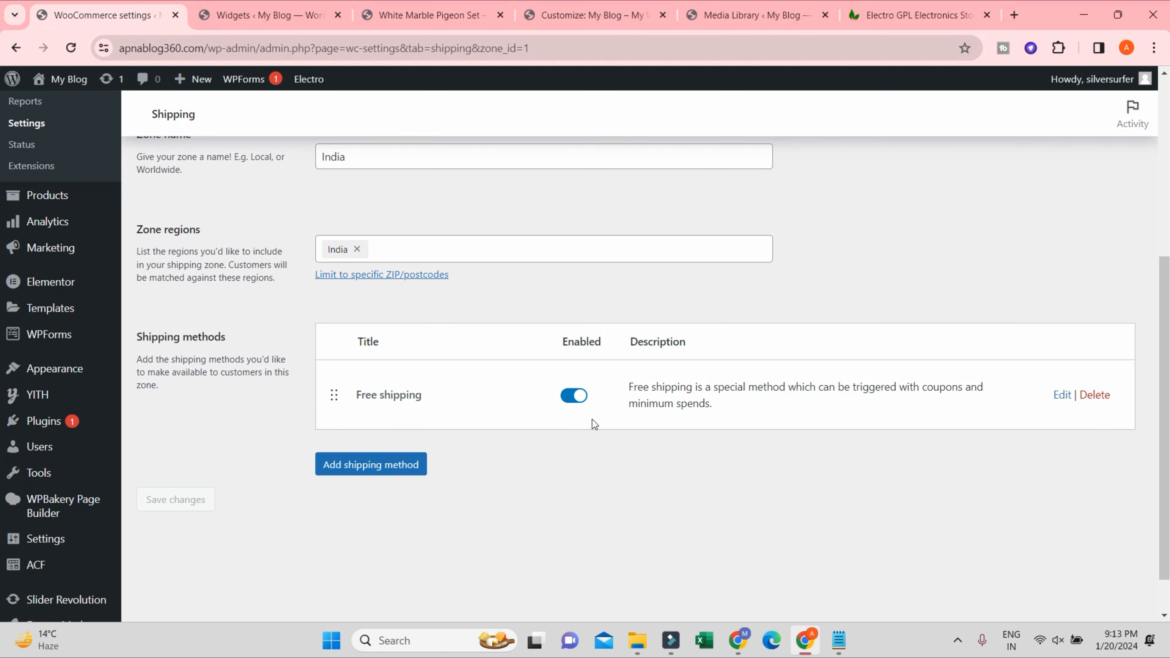
pyautogui.click(382, 464)
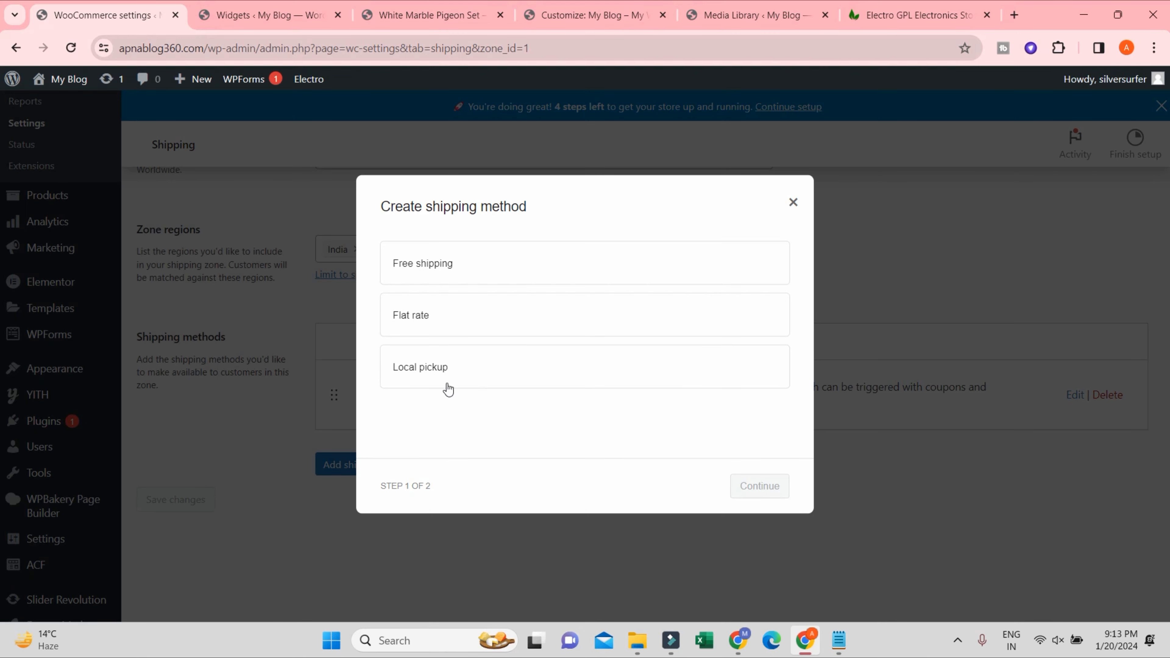
pyautogui.click(462, 314)
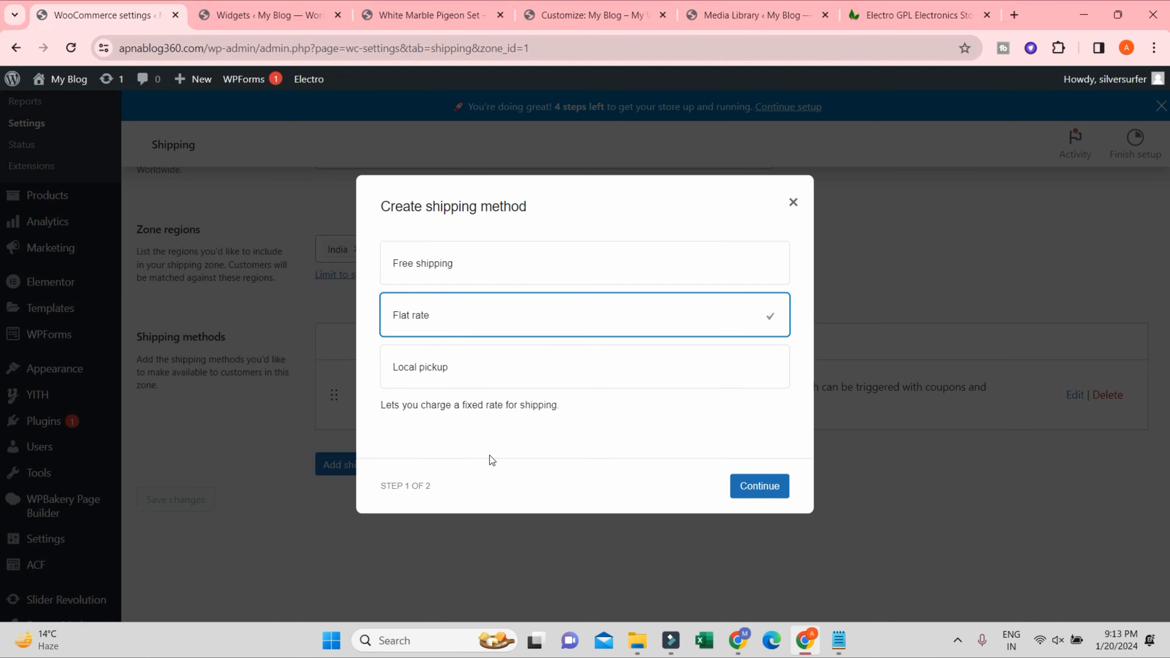
pyautogui.click(755, 486)
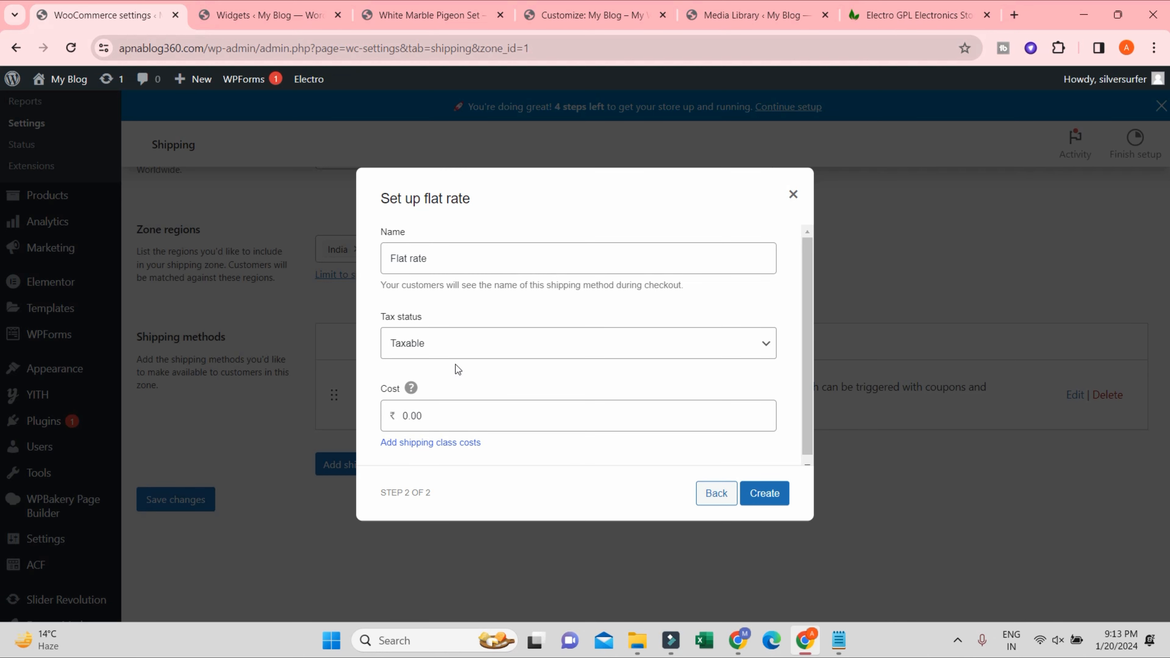
pyautogui.click(457, 418)
pyautogui.write('100')
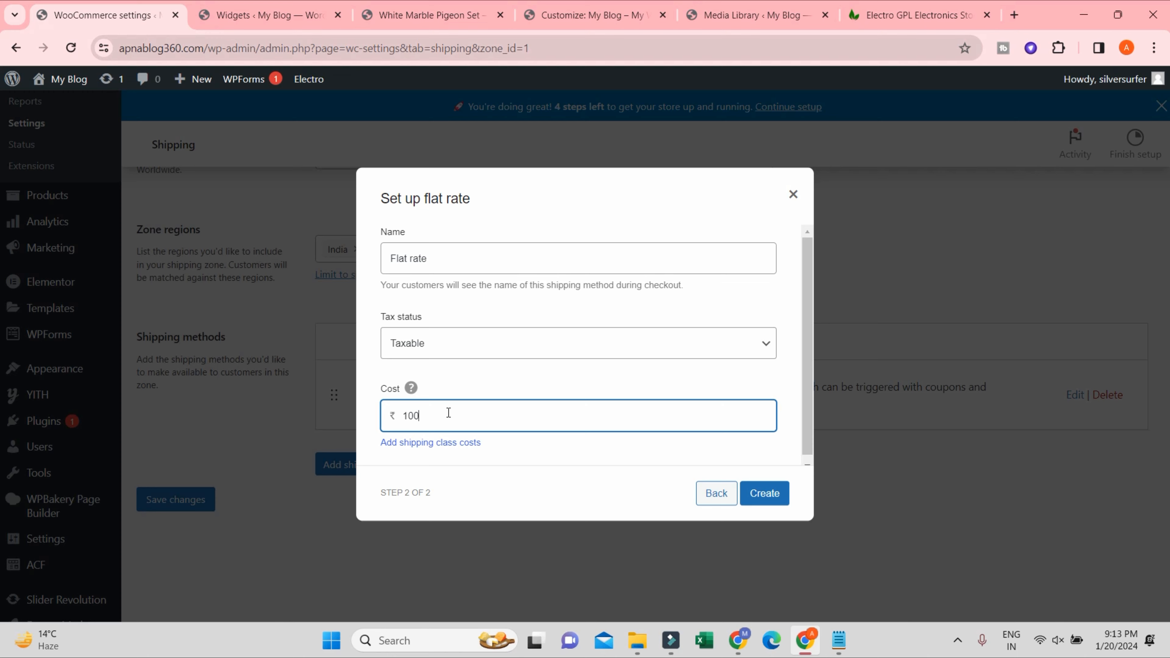
pyautogui.moveTo(445, 413); pyautogui.dragTo(389, 417)
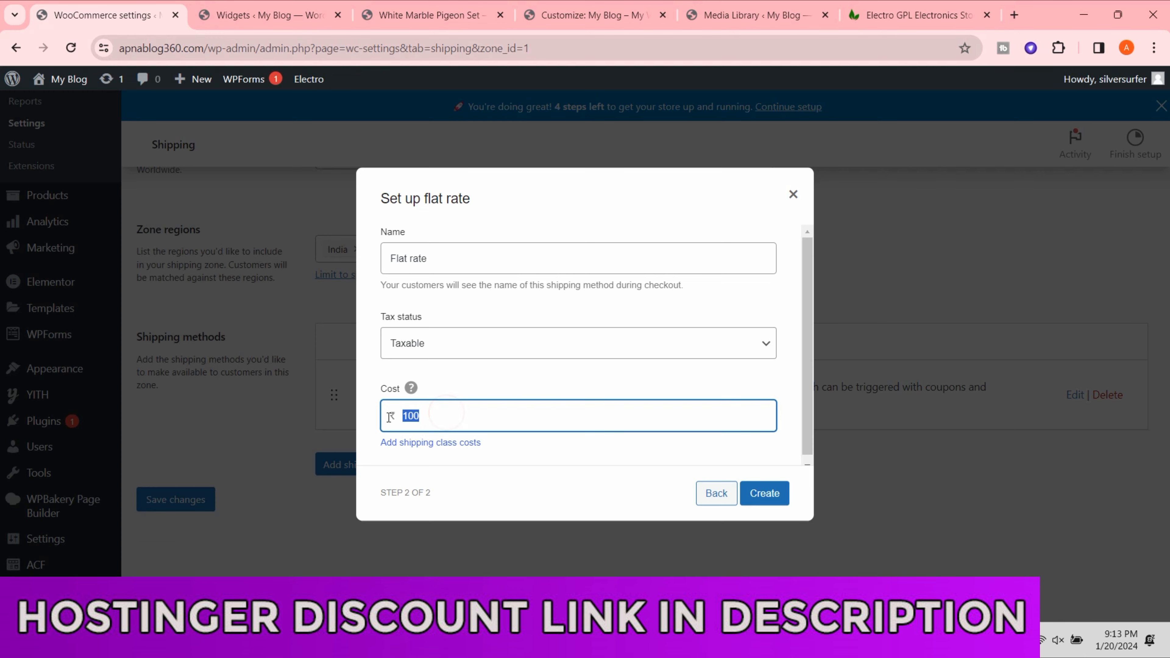
pyautogui.click(761, 494)
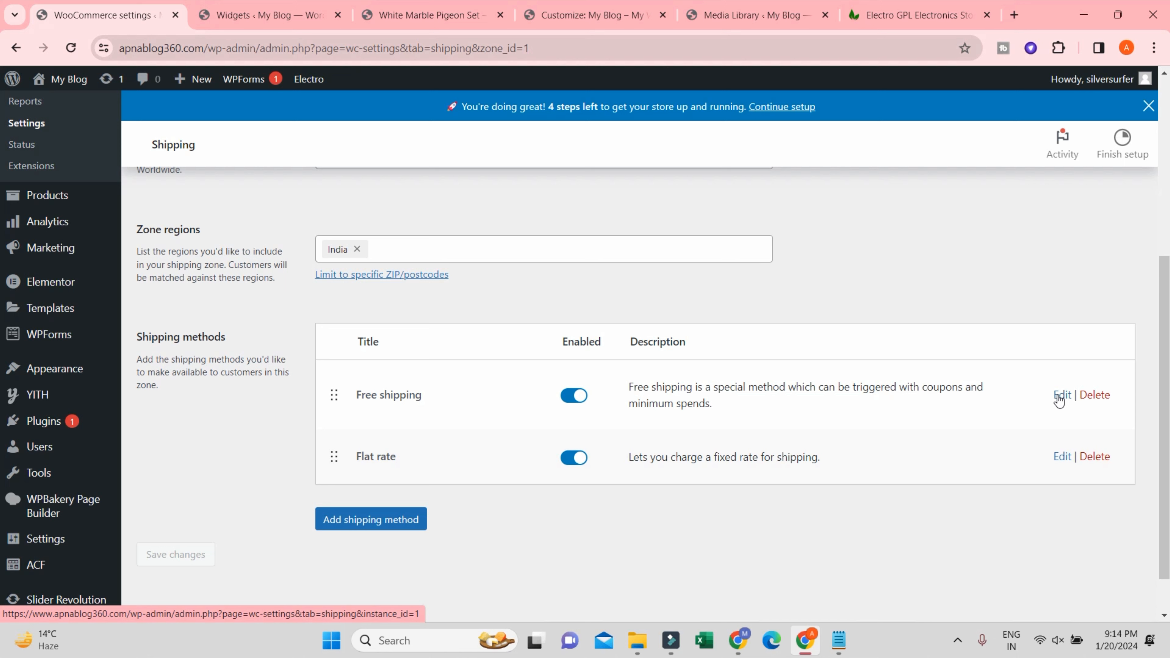
# - Enable Direct bank transfer as a payment method in the WooCommerce Payments settings
pyautogui.scroll(4, 615, 324)
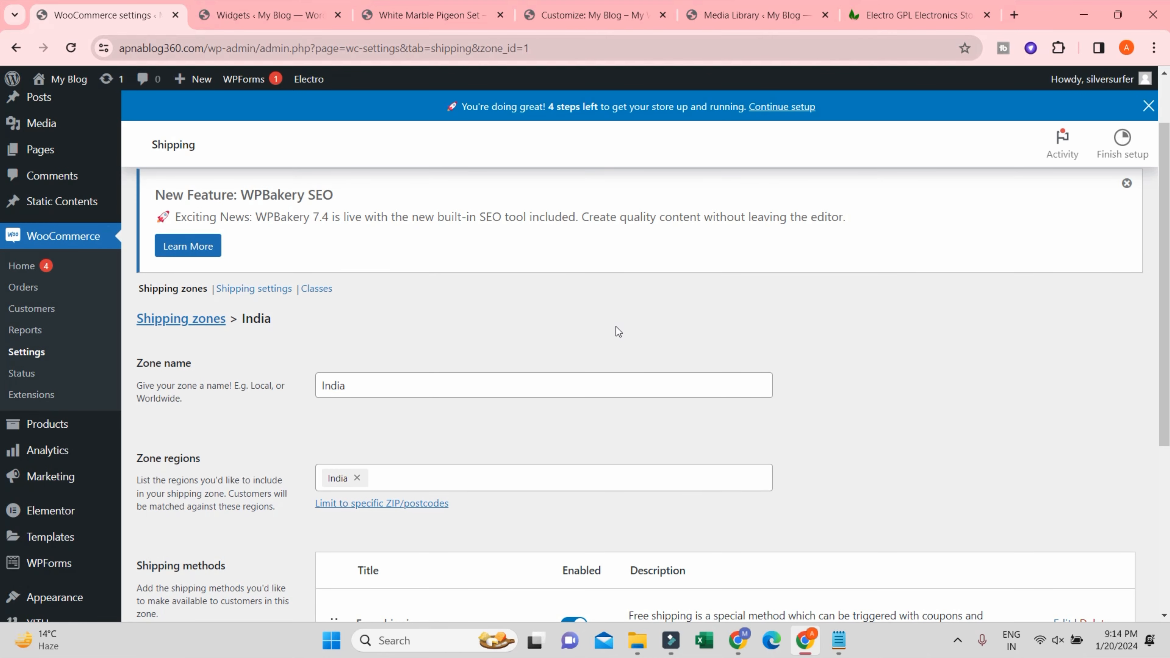
pyautogui.scroll(3, 618, 332)
pyautogui.click(347, 180)
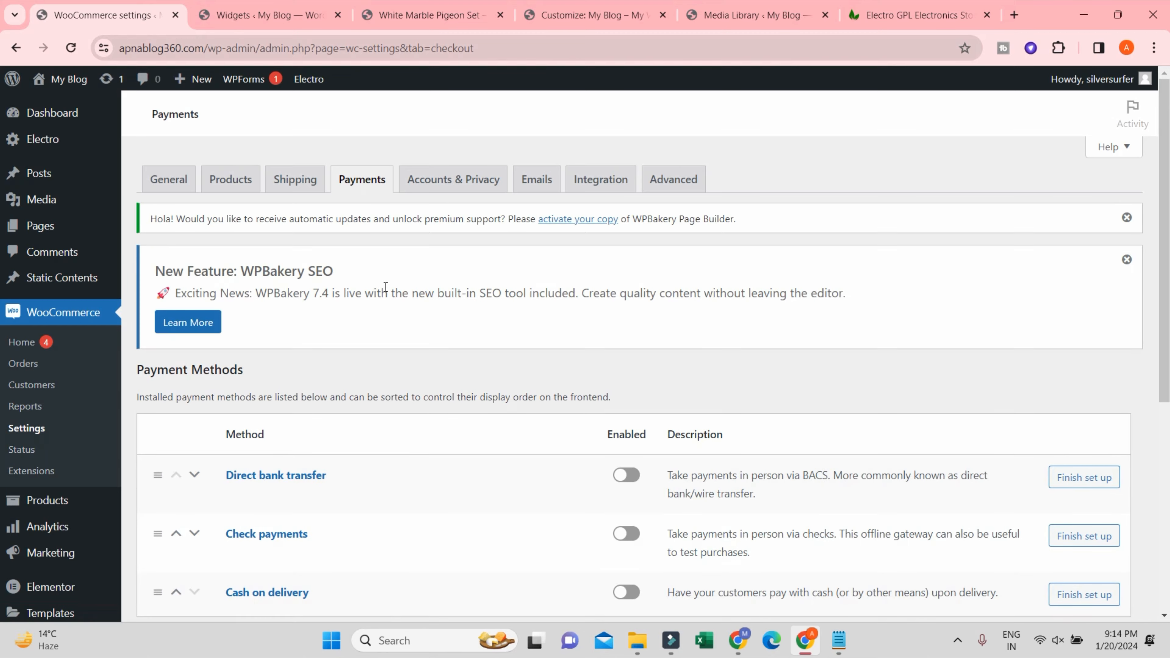
pyautogui.scroll(-5, 693, 388)
pyautogui.click(625, 246)
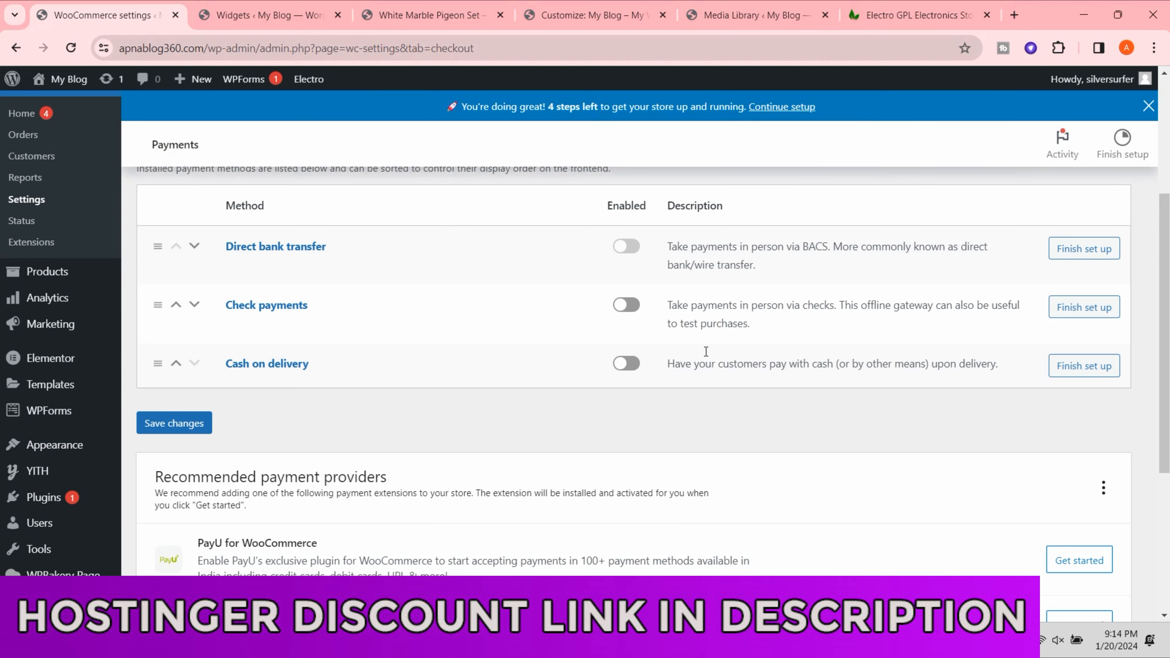
# - Review the recommended payment providers below the installed payment methods
pyautogui.scroll(-5, 706, 350)
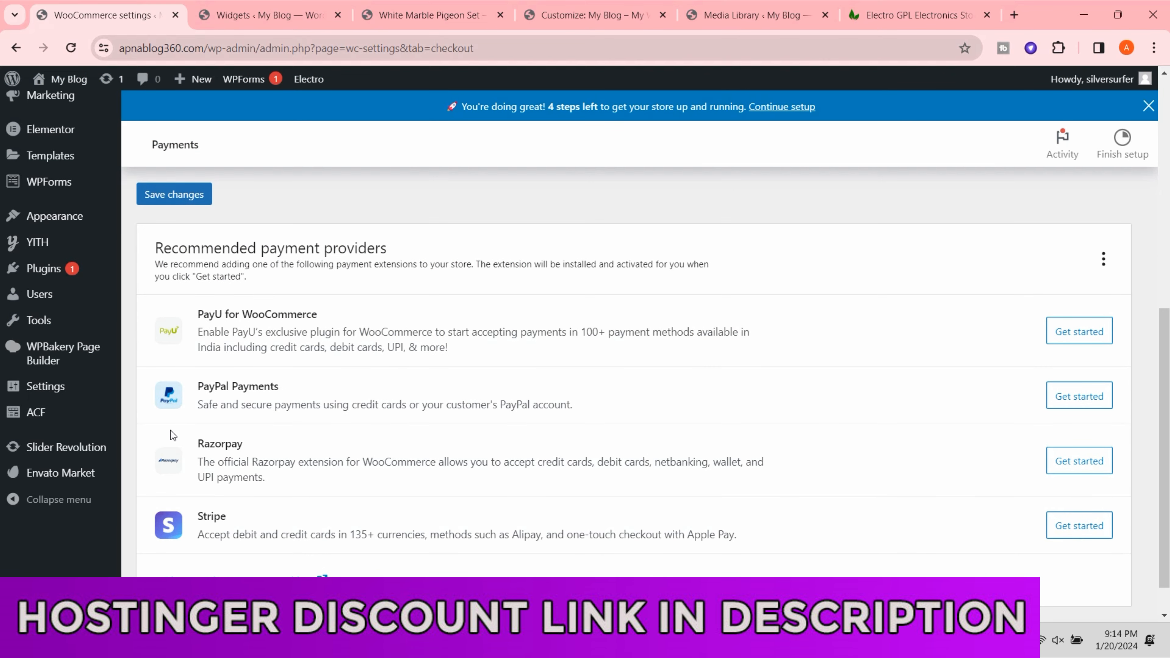
pyautogui.scroll(-1, 220, 526)
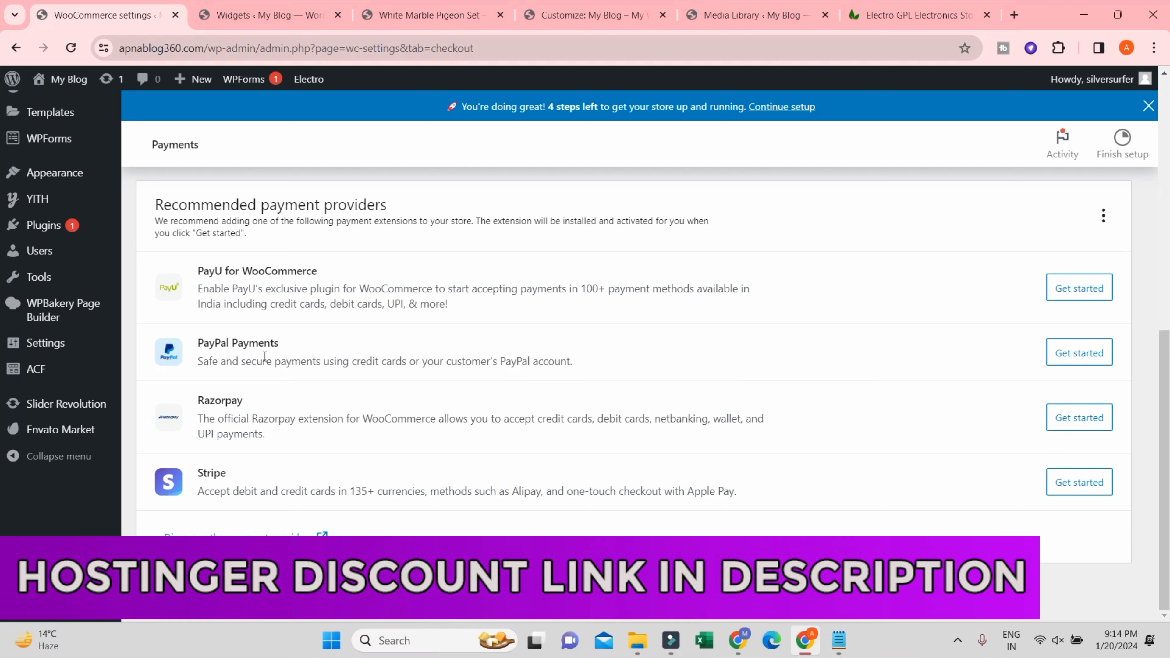
pyautogui.scroll(3, 354, 349)
pyautogui.scroll(10, 462, 313)
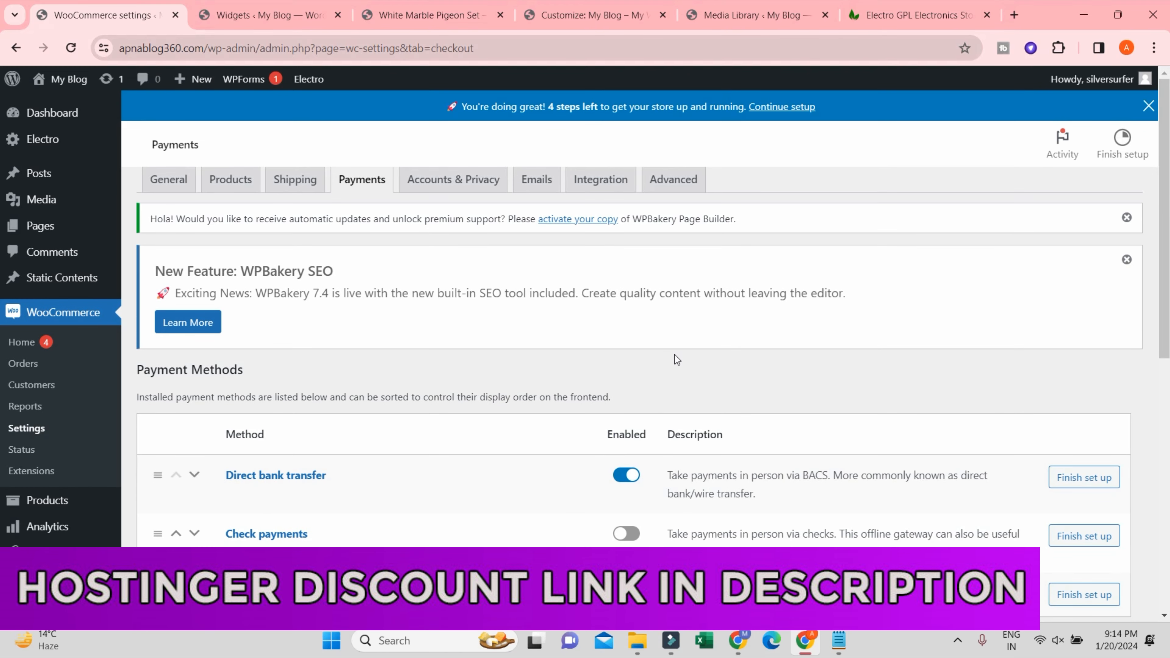
pyautogui.scroll(-10, 313, 409)
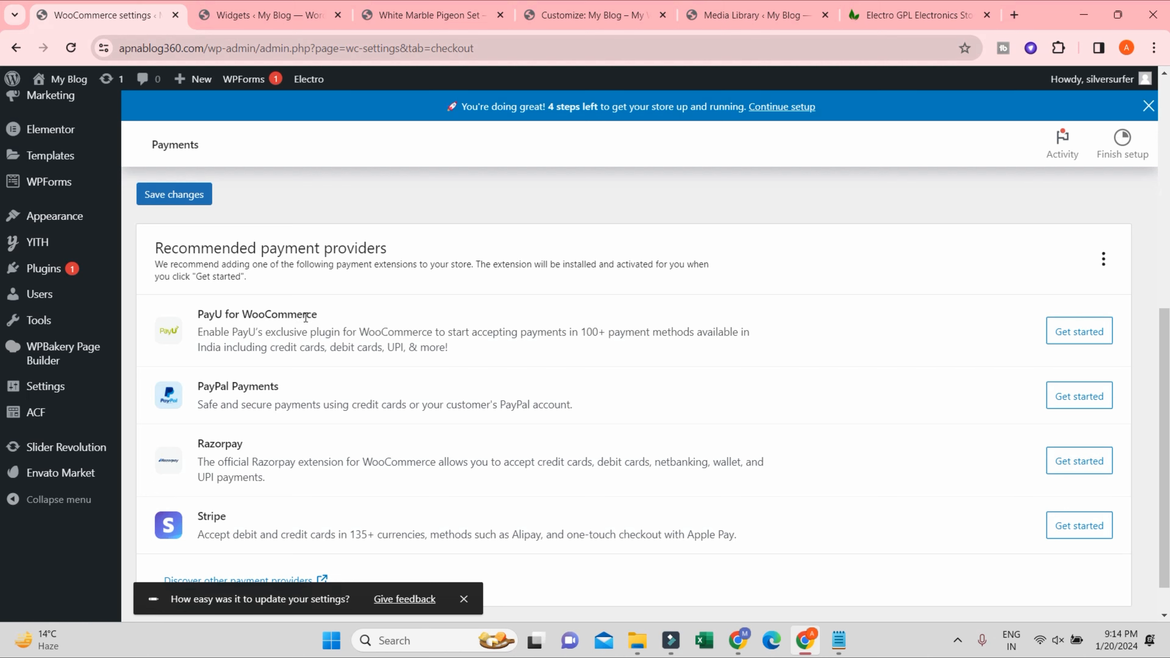
pyautogui.scroll(10, 739, 216)
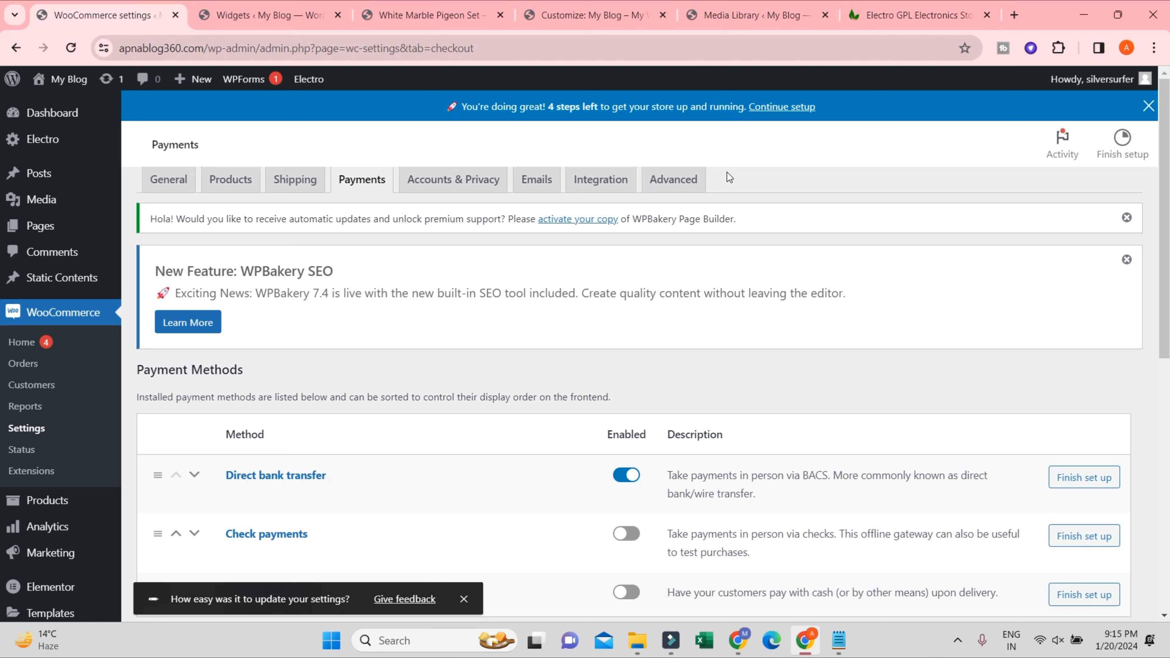
# - Switch to the srmehranclub theme store page and search its products for "electro"
pyautogui.click(917, 15)
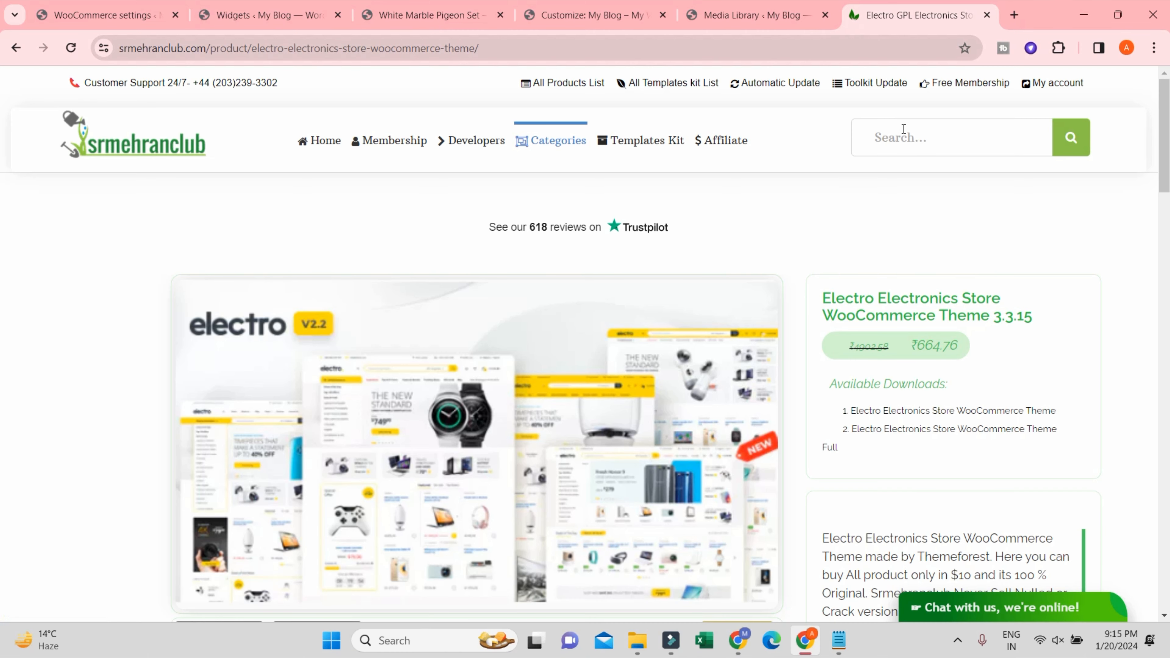
pyautogui.click(904, 132)
pyautogui.write('electro')
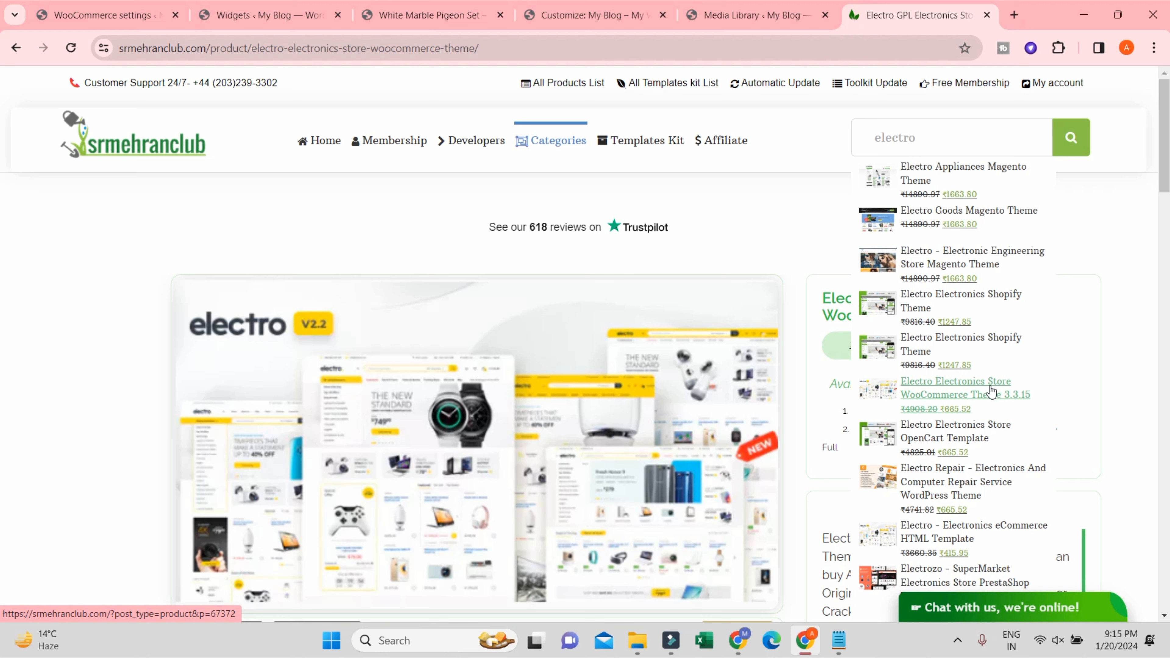
pyautogui.click(780, 236)
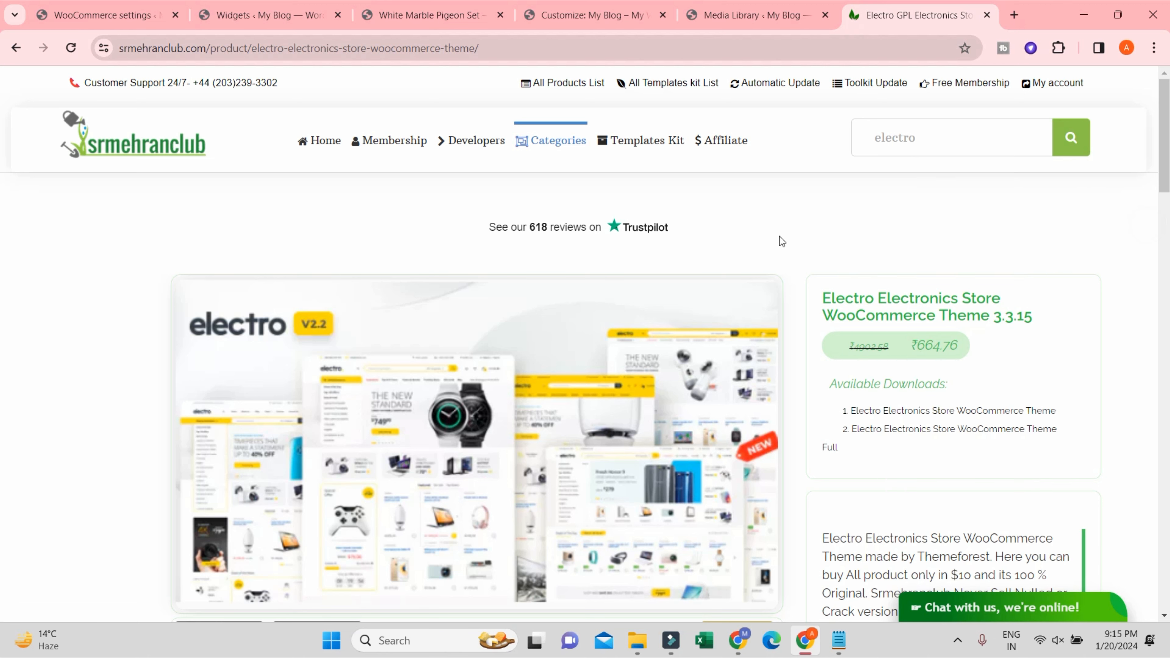